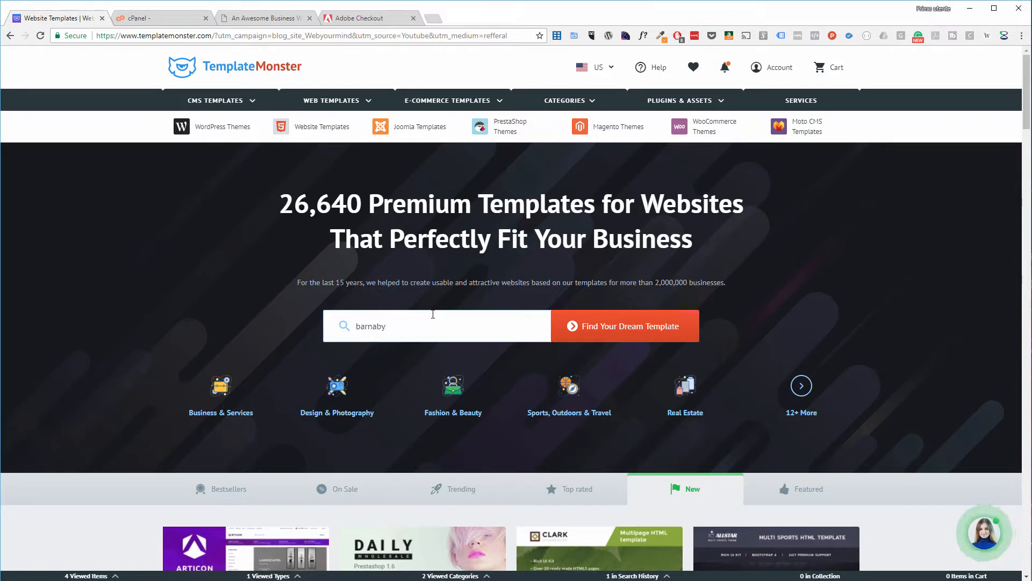
Step: Search the template store for "barnaby" and view the Barnaby - Consulting WordPress Theme product page
{"action": "key", "text": "Return"}
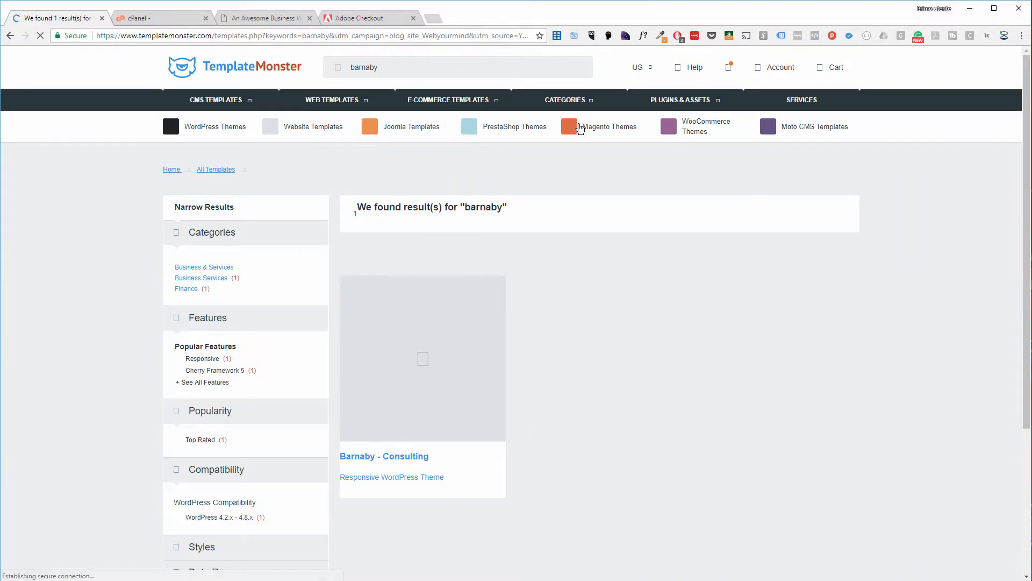
{"action": "left_click", "coordinate": [410, 449]}
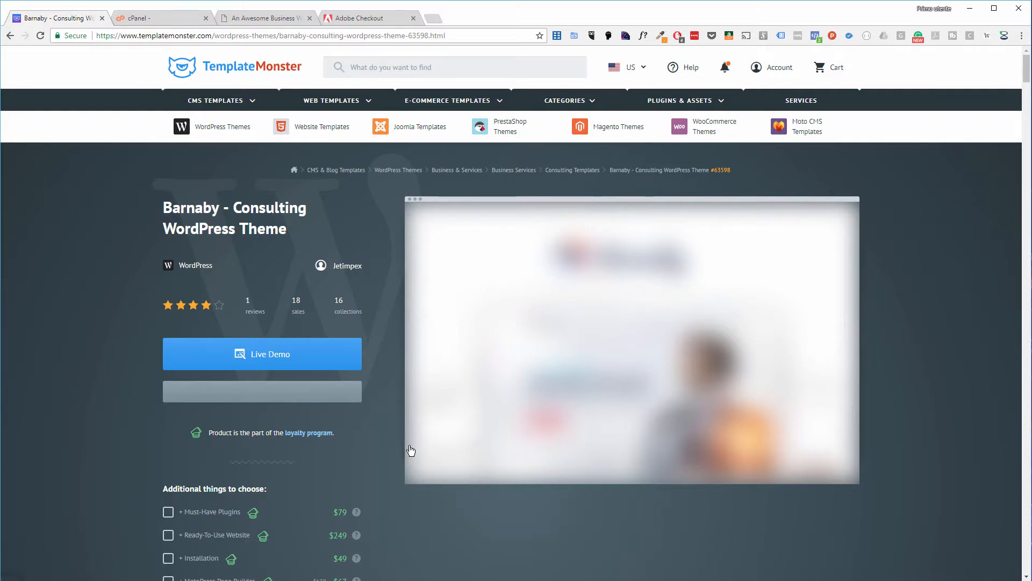
{"action": "scroll", "coordinate": [411, 450], "scroll_direction": "down", "scroll_amount": 3}
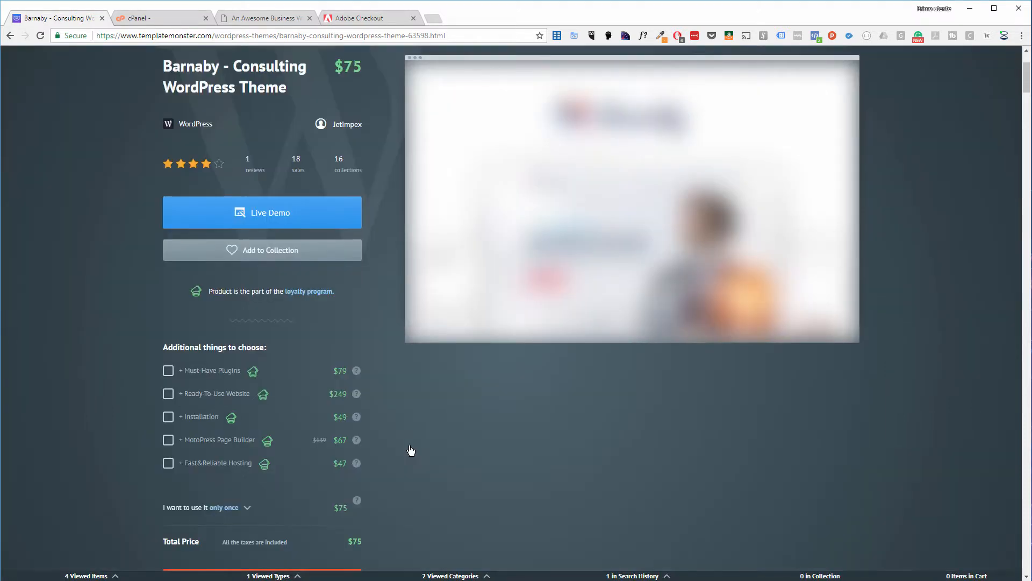
{"action": "scroll", "coordinate": [411, 450], "scroll_direction": "down", "scroll_amount": 1}
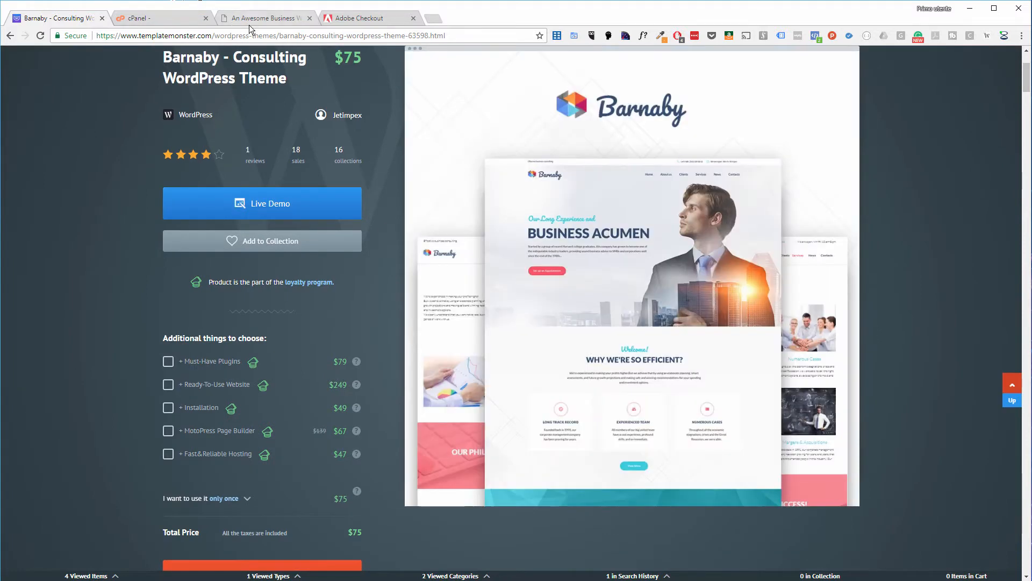
Step: Review the new WordPress site's front page and its Softaculous installation page in cPanel
{"action": "left_click", "coordinate": [251, 21]}
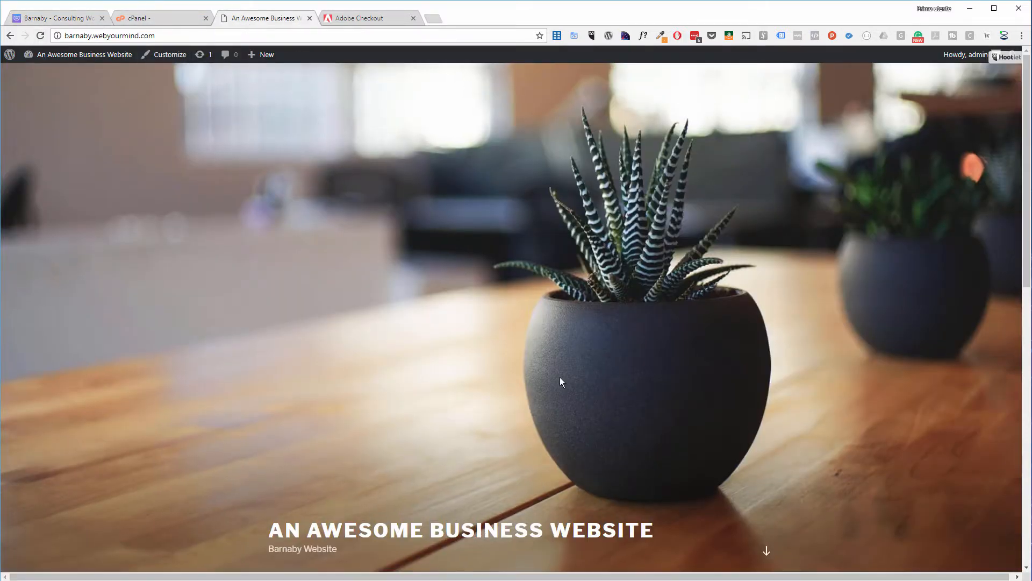
{"action": "left_click", "coordinate": [160, 16]}
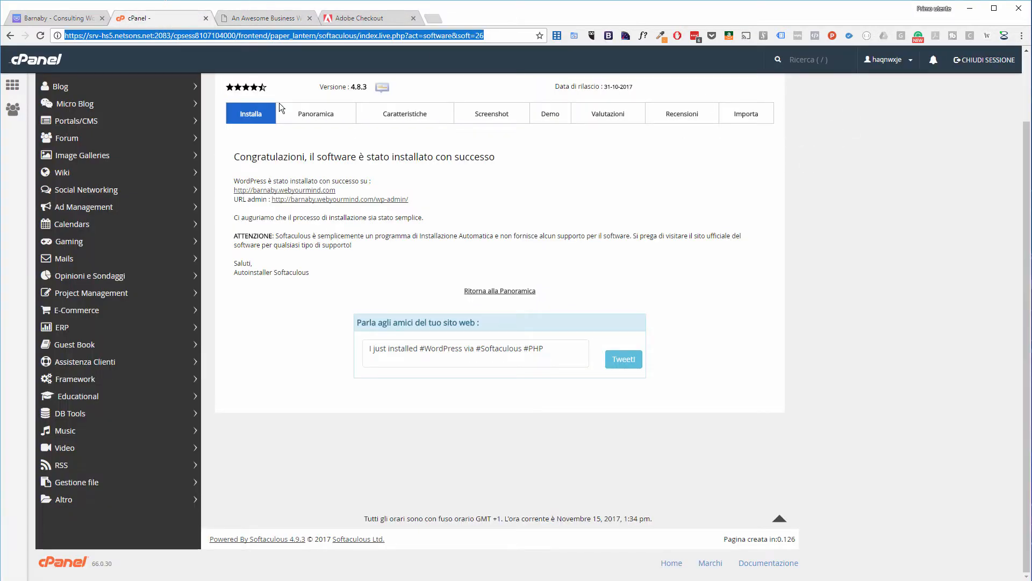
{"action": "left_click", "coordinate": [245, 19]}
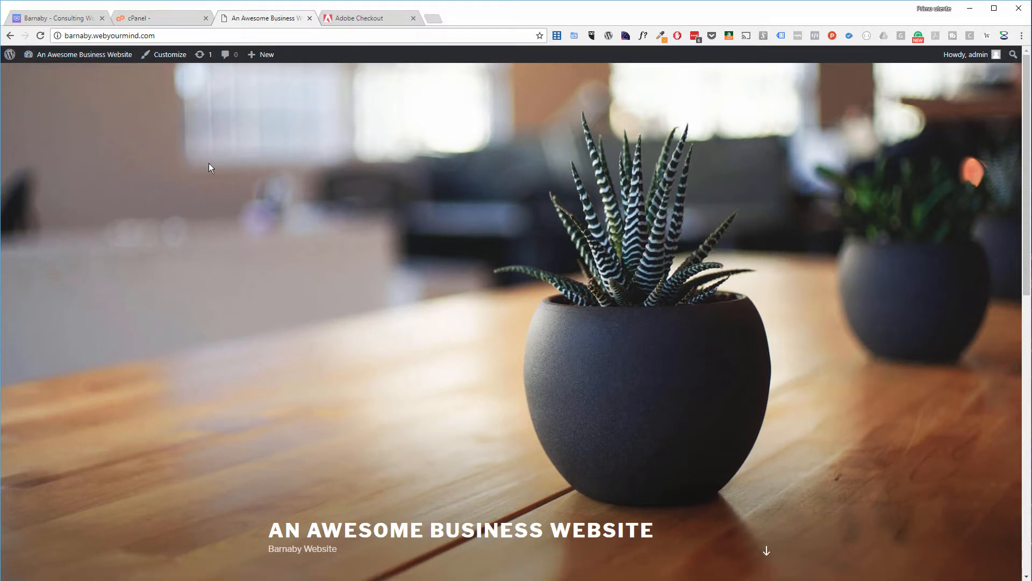
Step: Return to the Barnaby theme's product page and examine its name, price and preview image
{"action": "left_click", "coordinate": [70, 20]}
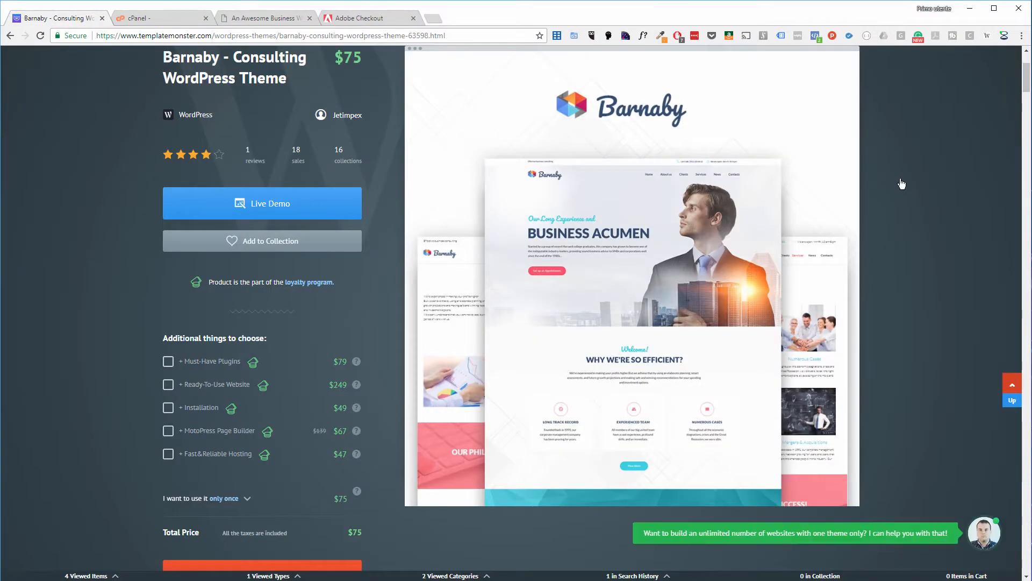
{"action": "scroll", "coordinate": [898, 183], "scroll_direction": "up", "scroll_amount": 3}
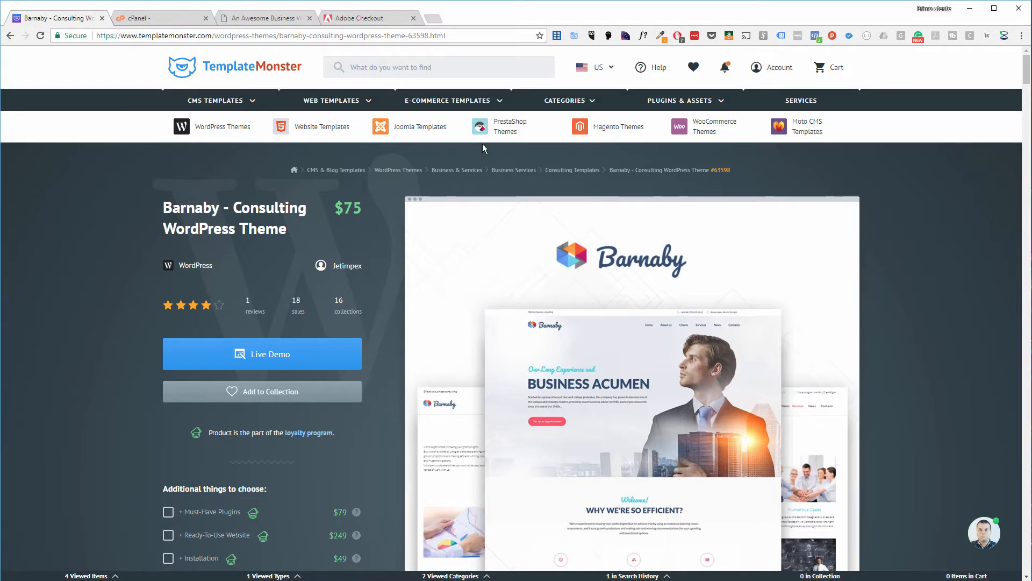
{"action": "left_click_drag", "start_coordinate": [330, 203], "coordinate": [371, 203]}
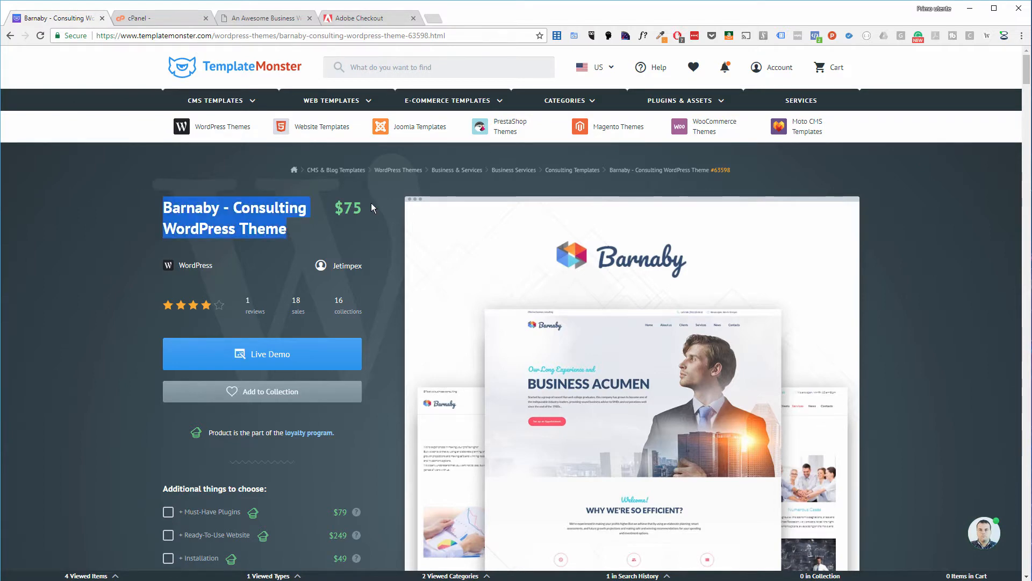
{"action": "scroll", "coordinate": [377, 201], "scroll_direction": "down", "scroll_amount": 2}
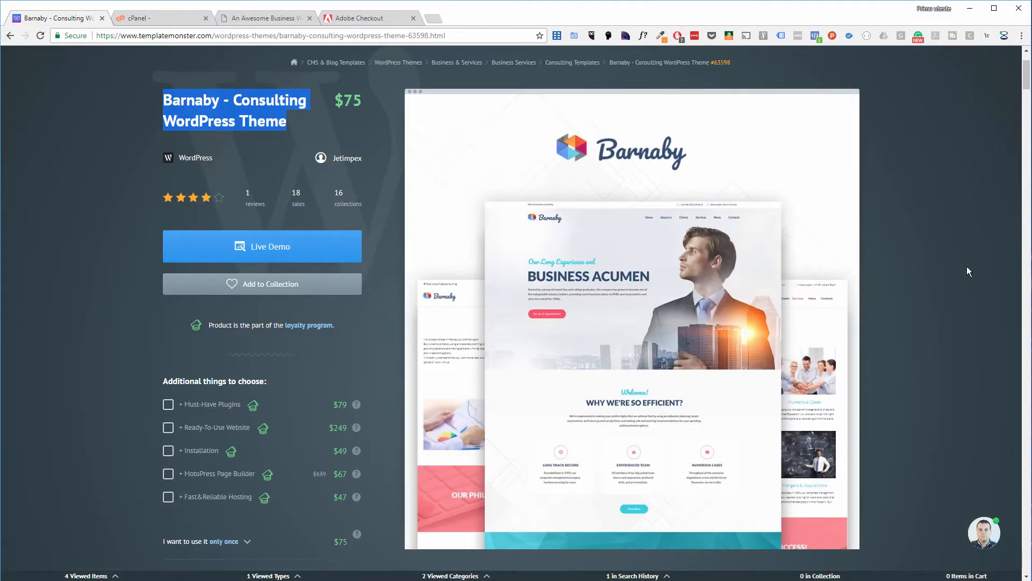
{"action": "left_click", "coordinate": [967, 266]}
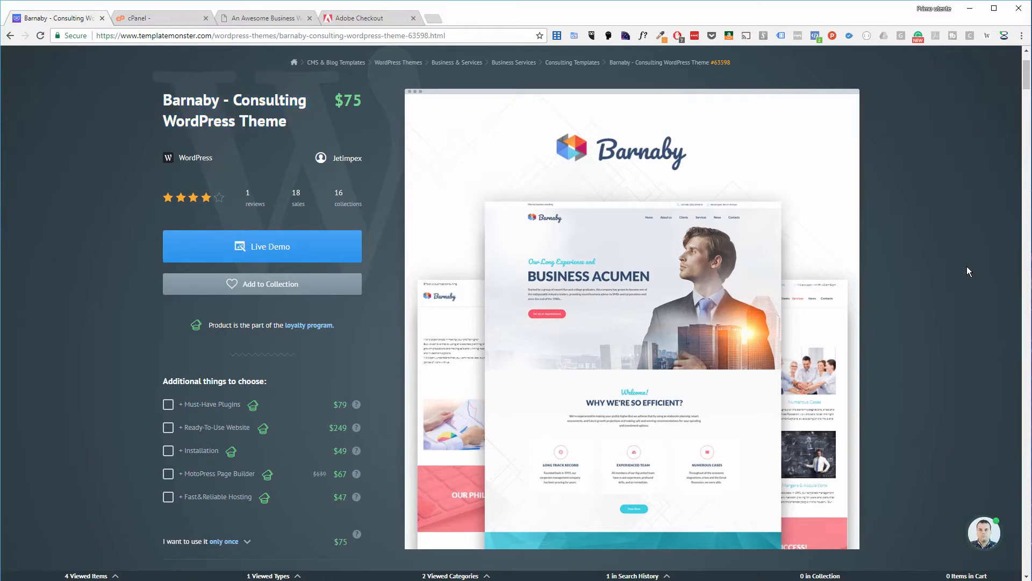
{"action": "scroll", "coordinate": [966, 266], "scroll_direction": "up", "scroll_amount": 2}
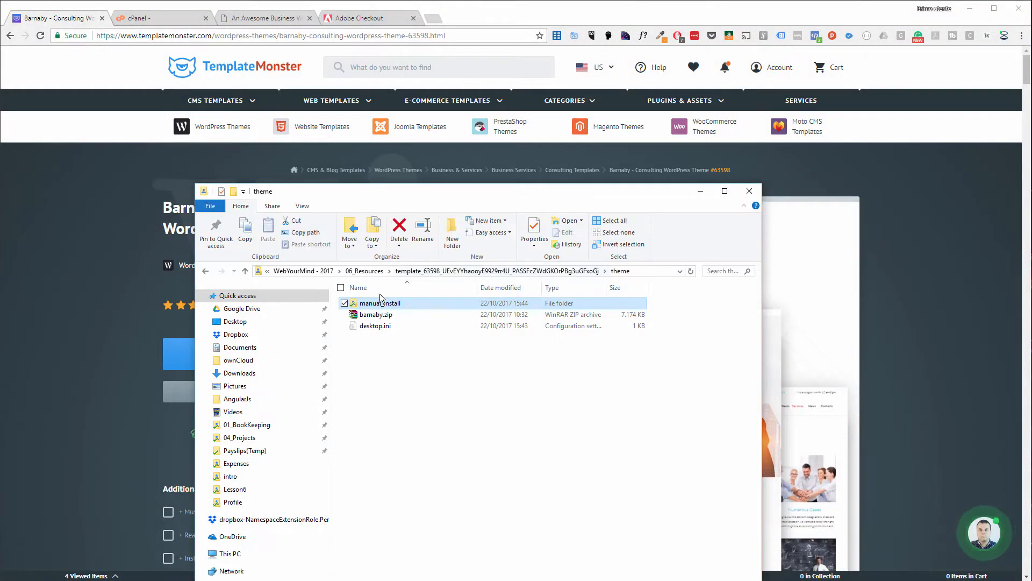
Step: Inspect the unpacked template's theme folder, including its manual_install subfolder, and locate barnaby.zip
{"action": "left_click", "coordinate": [402, 350]}
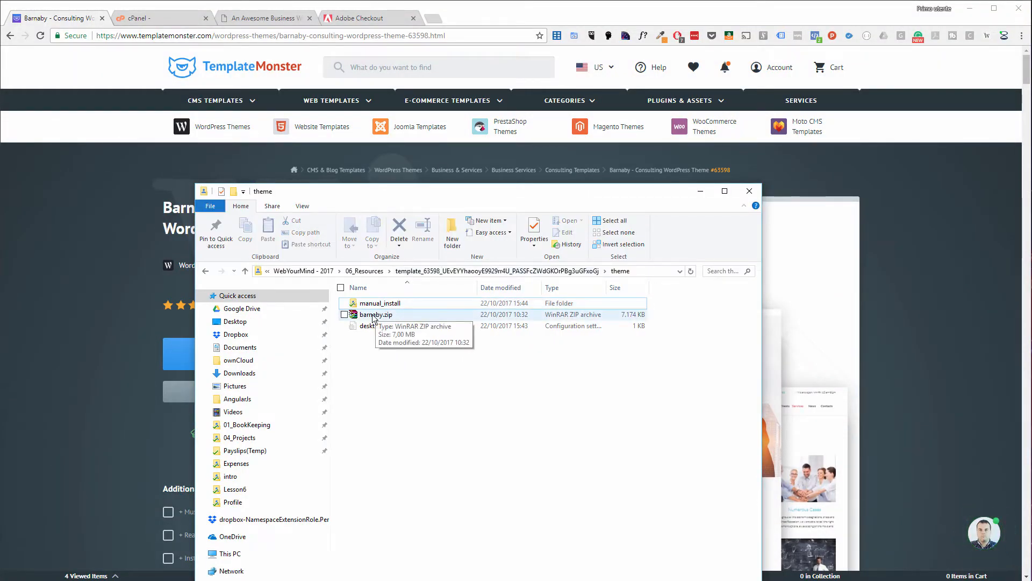
{"action": "double_click", "coordinate": [399, 305]}
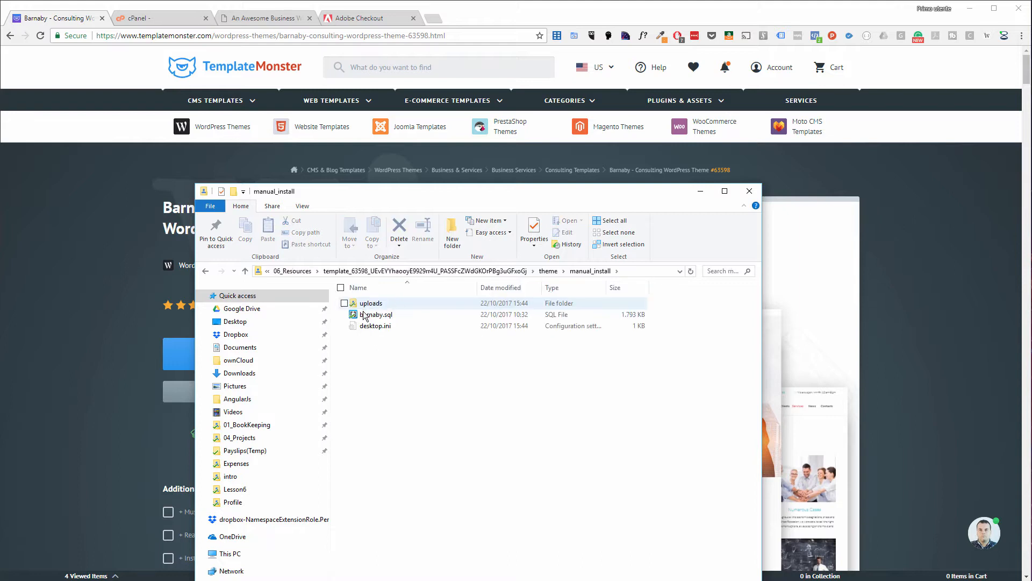
{"action": "left_click", "coordinate": [550, 271]}
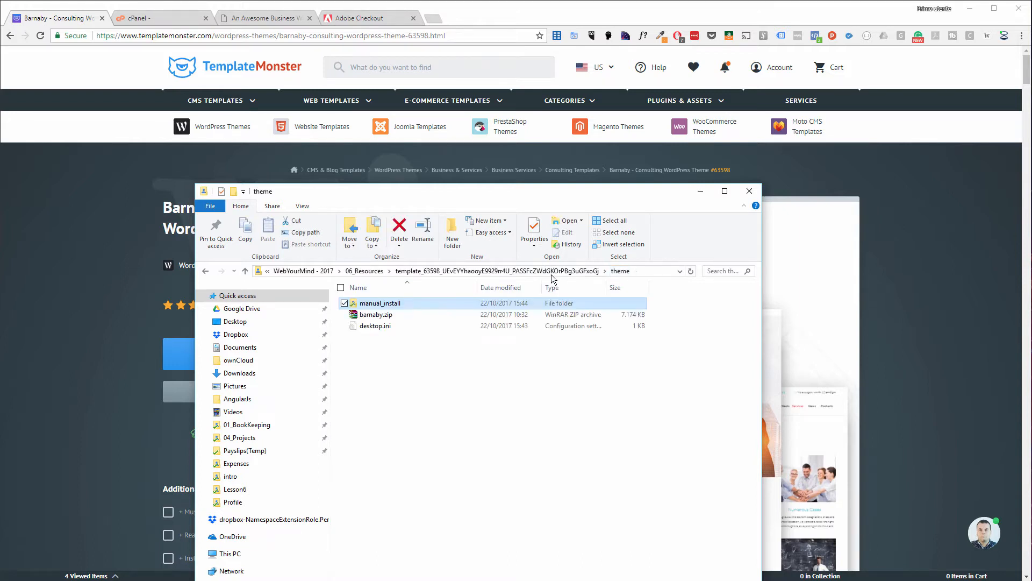
{"action": "left_click", "coordinate": [390, 376]}
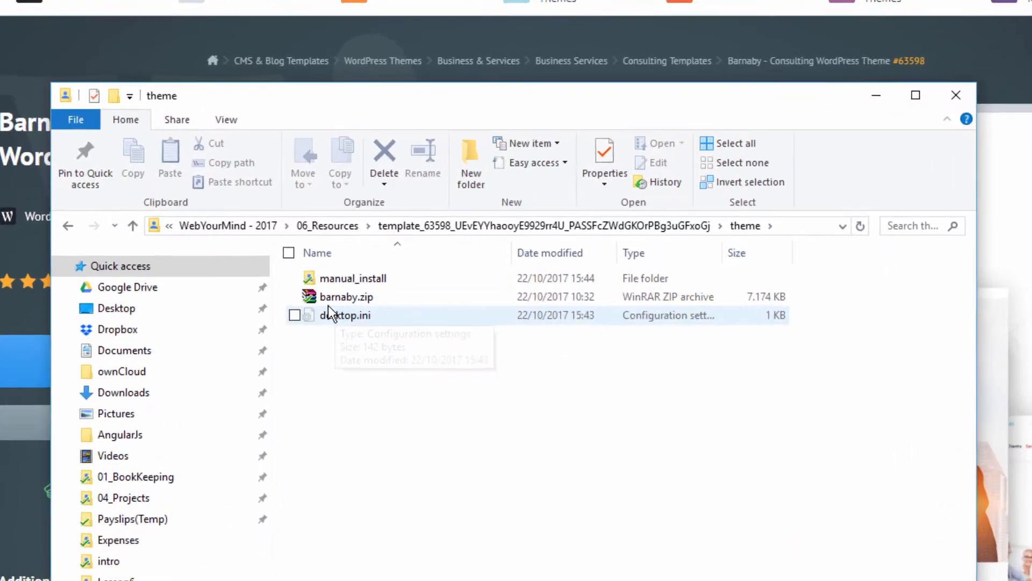
{"action": "left_click", "coordinate": [328, 297]}
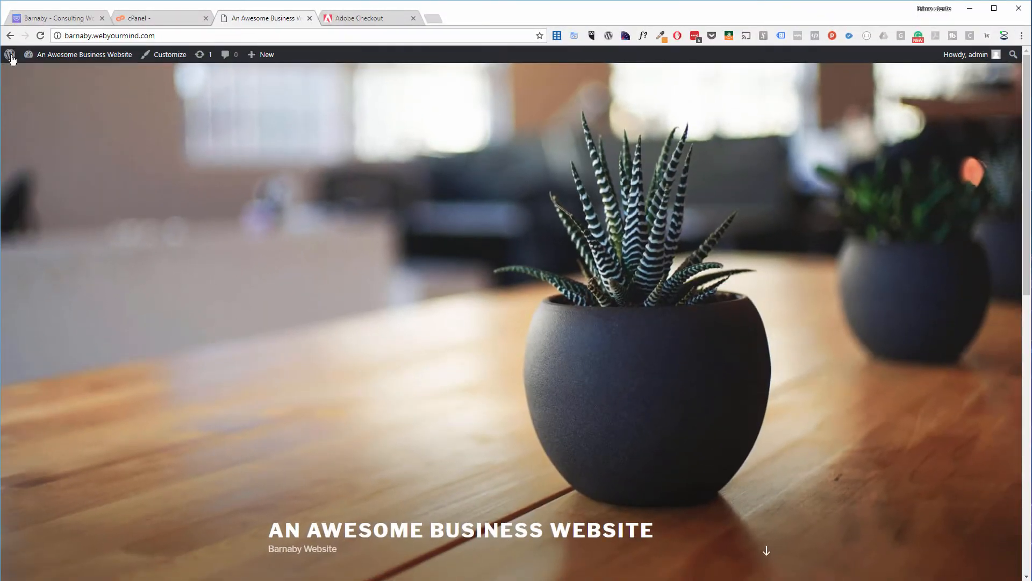
Step: Open the WordPress site's dashboard and bring up the theme upload form for adding a new theme
{"action": "mouse_move", "coordinate": [84, 56]}
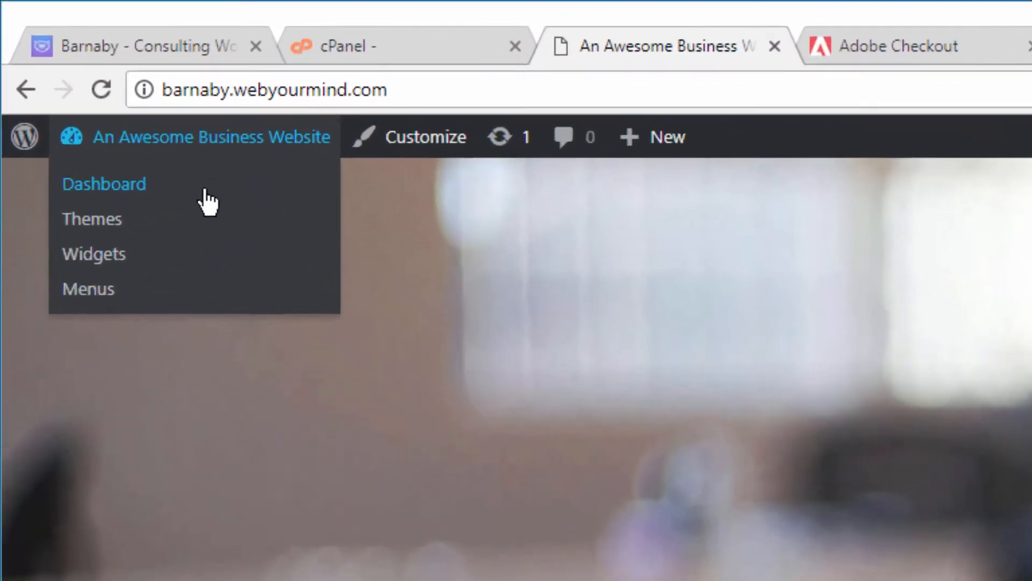
{"action": "left_click", "coordinate": [81, 75]}
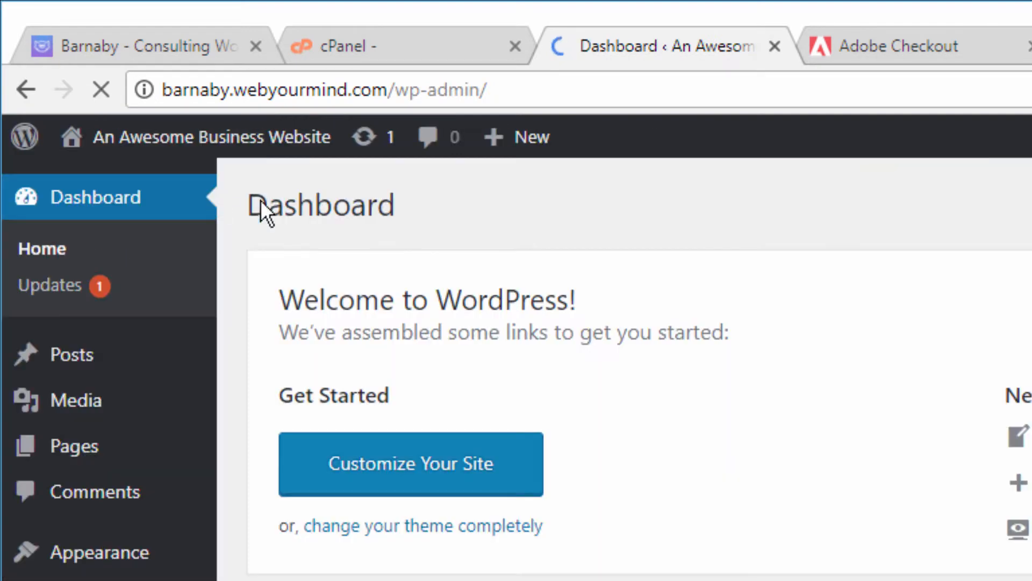
{"action": "mouse_move", "coordinate": [72, 560]}
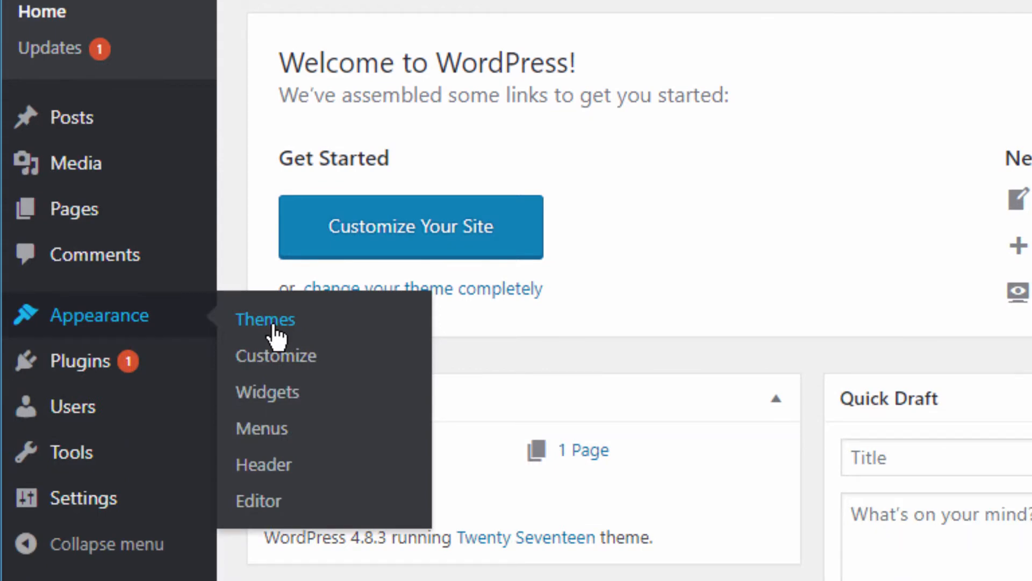
{"action": "left_click", "coordinate": [369, 323]}
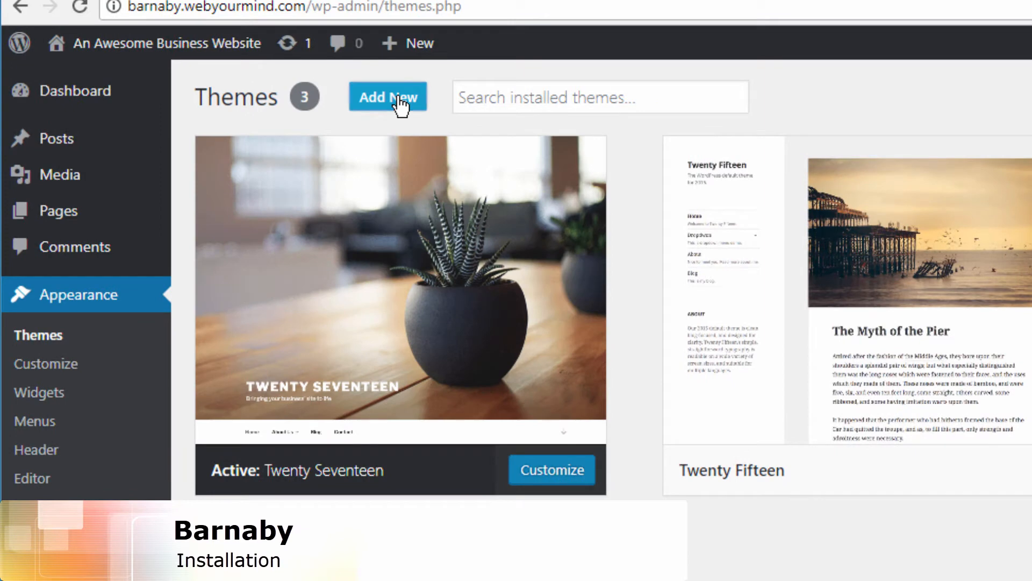
{"action": "left_click", "coordinate": [400, 102]}
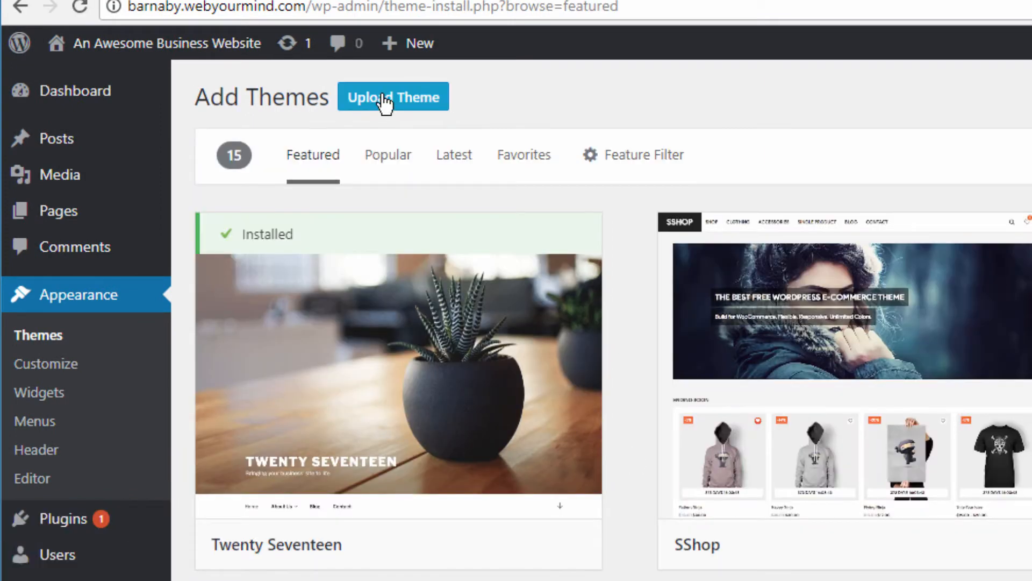
{"action": "left_click", "coordinate": [385, 103]}
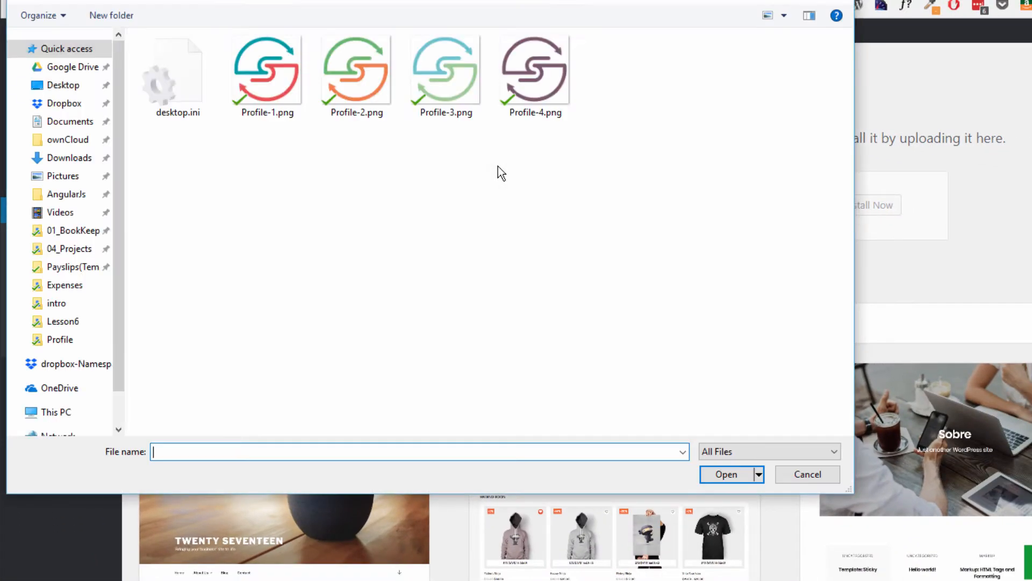
Step: Browse for the theme file to the unpacked template_63598 folder inside 06_Resources, with the files sorted by date modified
{"action": "left_click", "coordinate": [190, 0]}
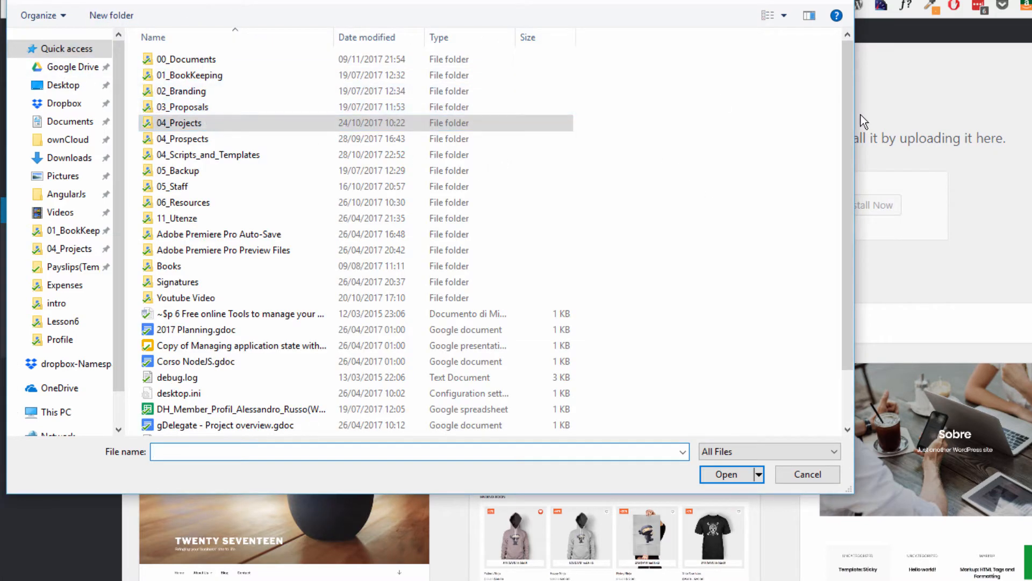
{"action": "left_click", "coordinate": [817, 130]}
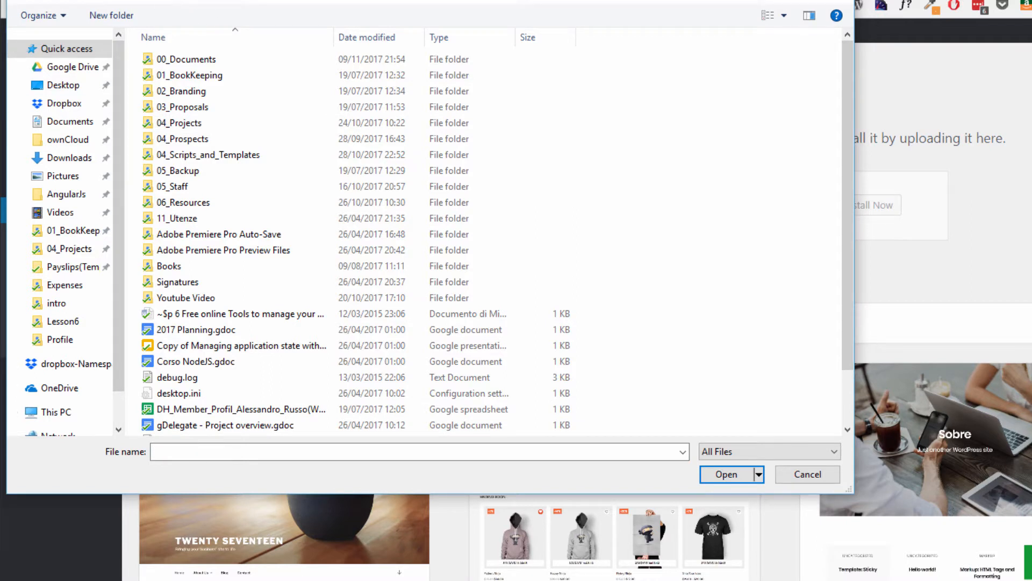
{"action": "double_click", "coordinate": [189, 203]}
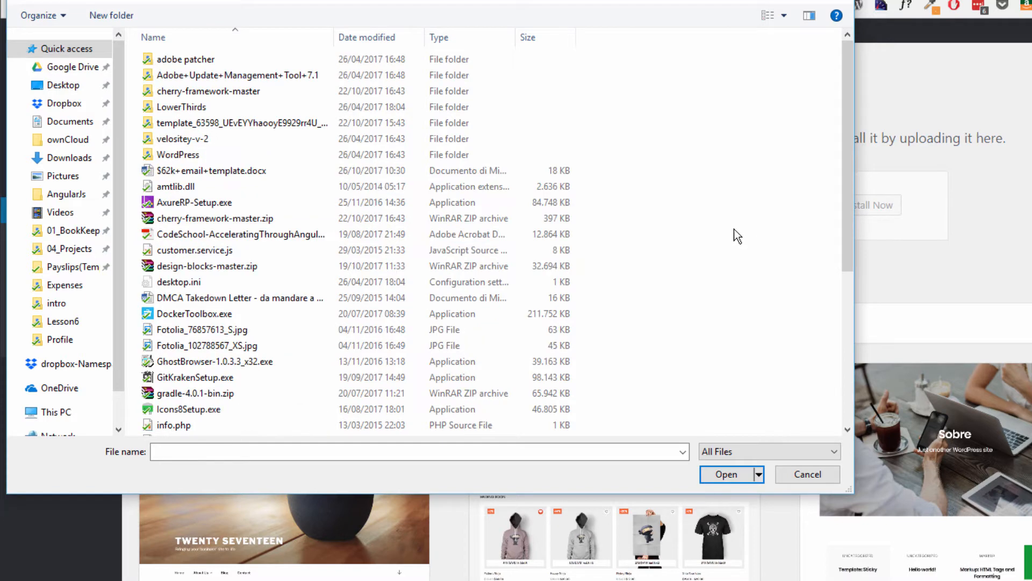
{"action": "left_click", "coordinate": [369, 34]}
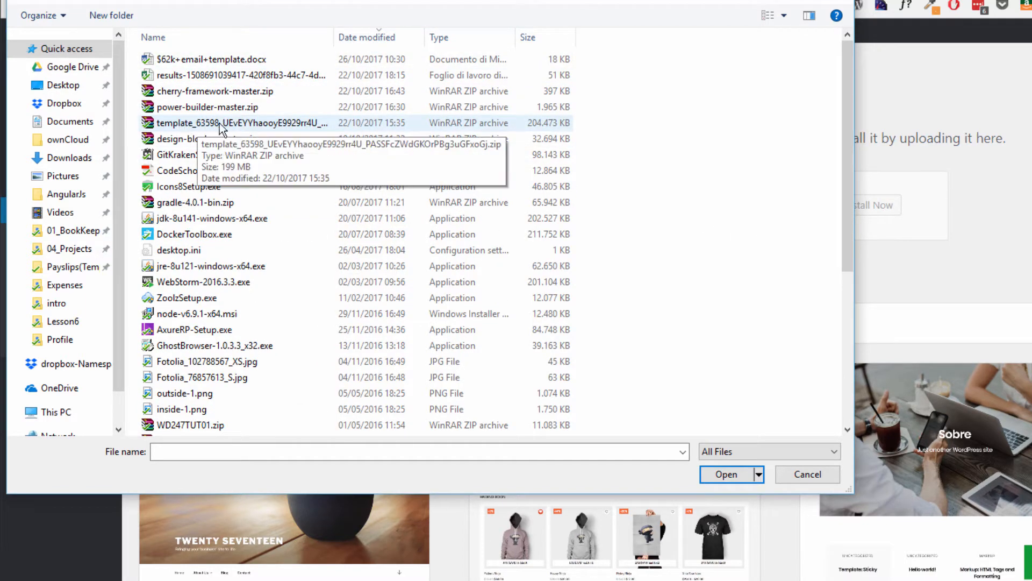
{"action": "scroll", "coordinate": [311, 134], "scroll_direction": "down", "scroll_amount": 5}
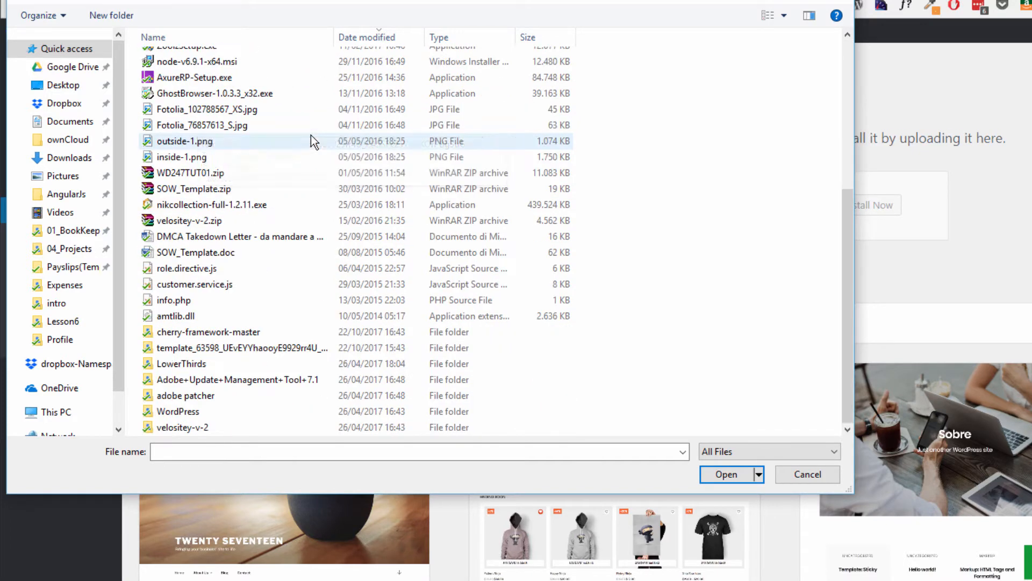
{"action": "double_click", "coordinate": [246, 356]}
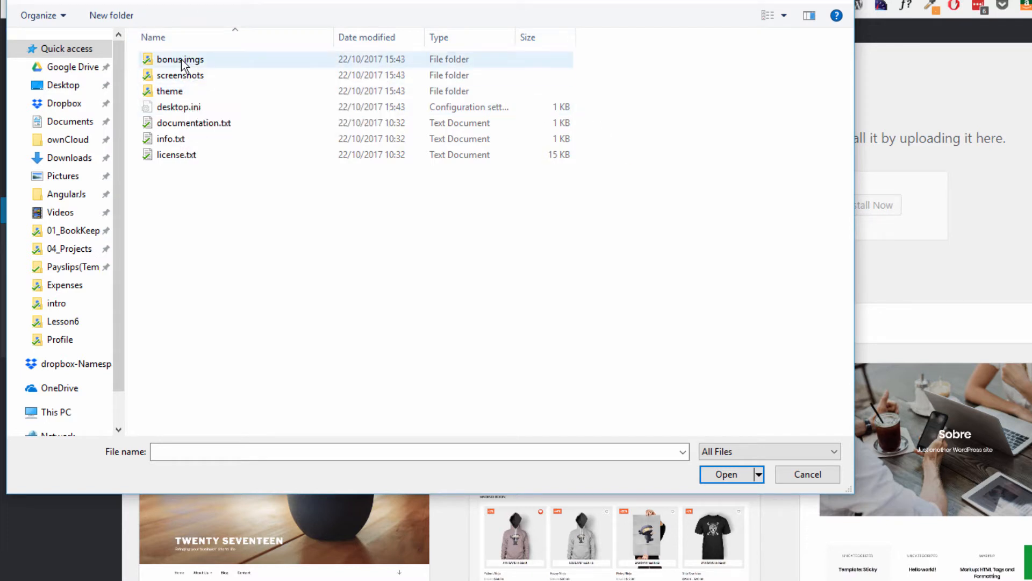
{"action": "left_click", "coordinate": [195, 60]}
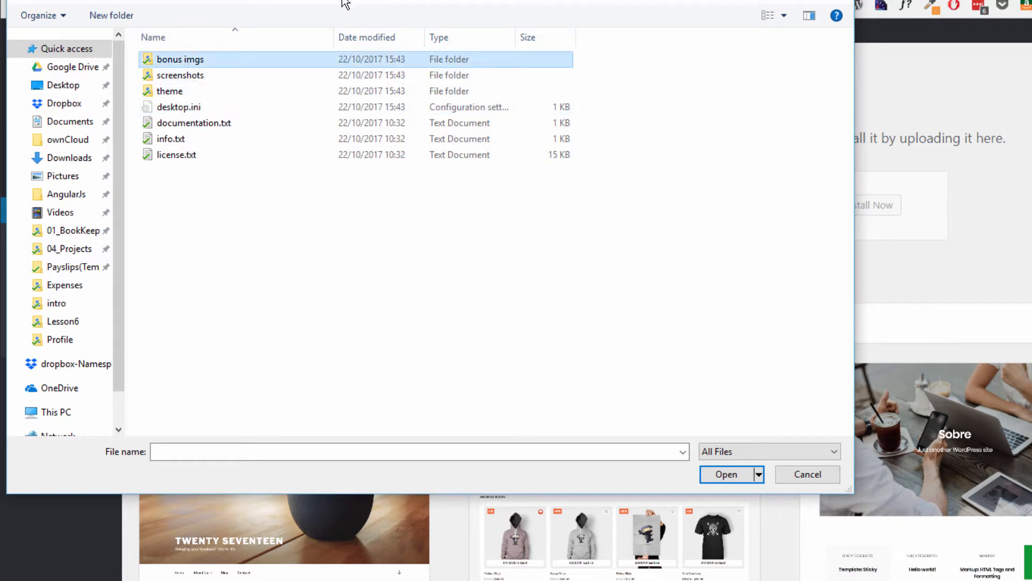
{"action": "double_click", "coordinate": [198, 59]}
{"action": "left_click", "coordinate": [407, 1]}
Step: Choose barnaby.zip from the template's theme folder as the upload file and start installing the theme
{"action": "double_click", "coordinate": [170, 93]}
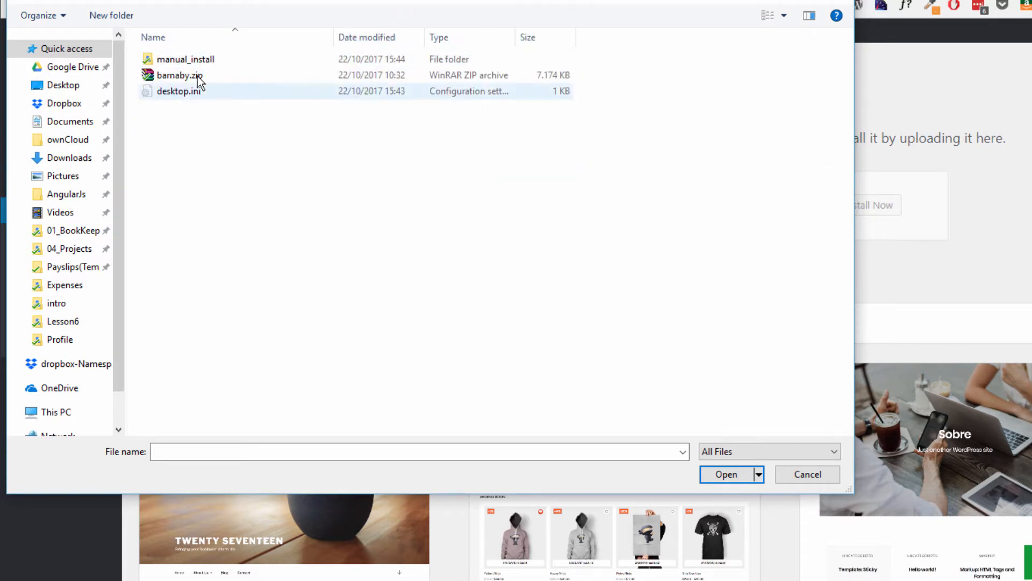
{"action": "left_click", "coordinate": [196, 82]}
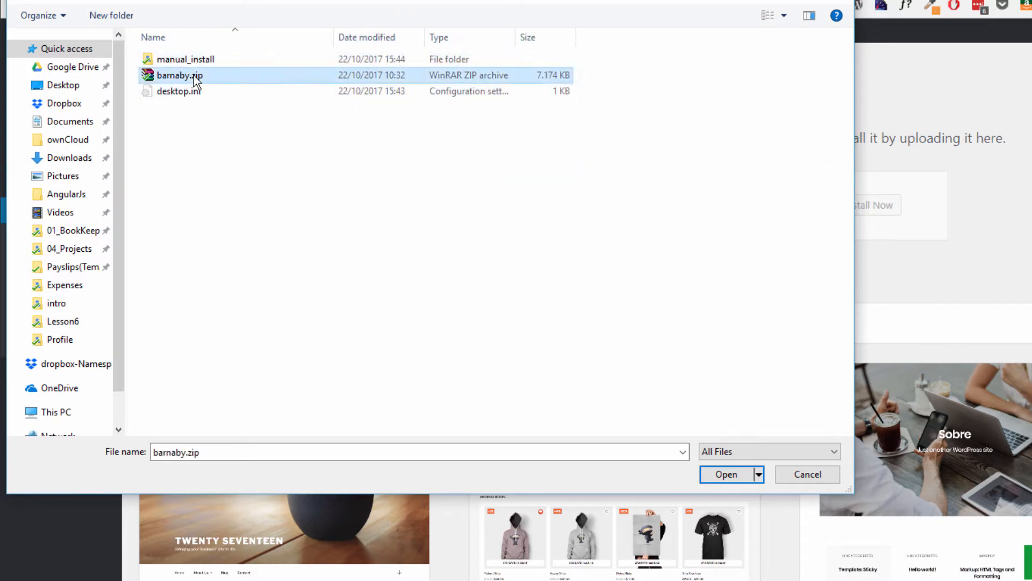
{"action": "left_click", "coordinate": [721, 479]}
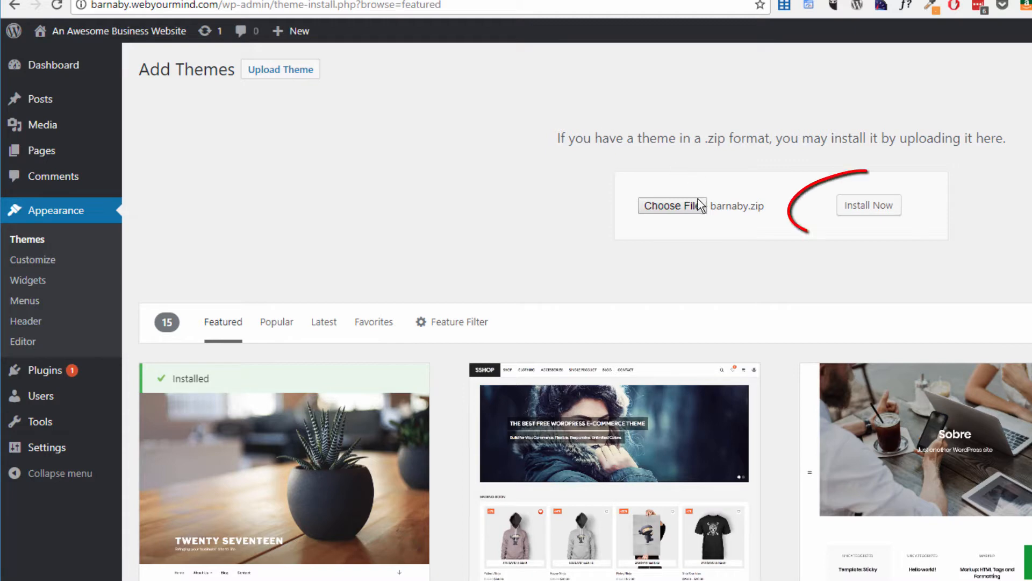
{"action": "left_click", "coordinate": [866, 210]}
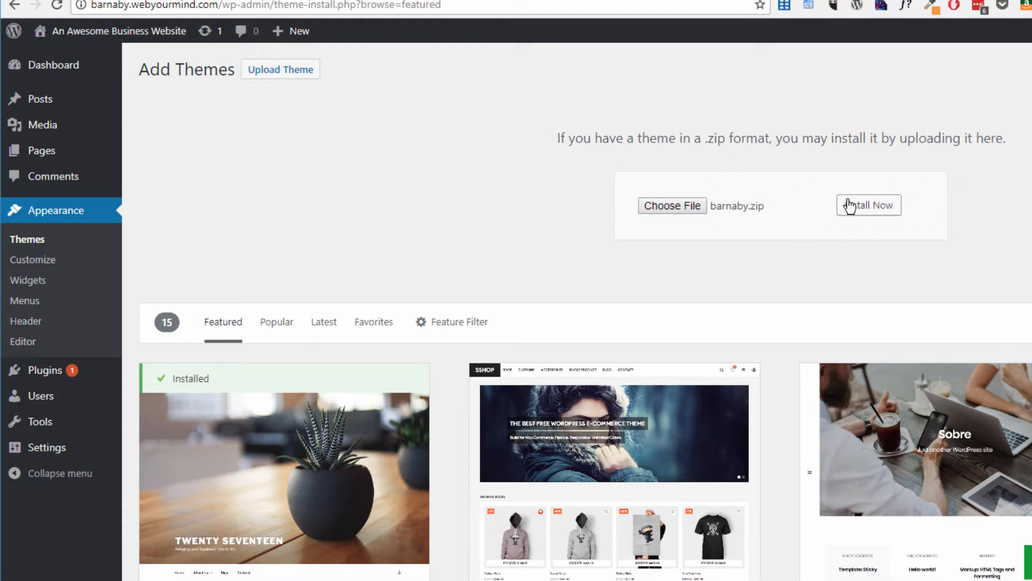
Step: Install the theme from the uploaded barnaby.zip, check the installation report, and activate Barnaby
{"action": "left_click", "coordinate": [857, 210]}
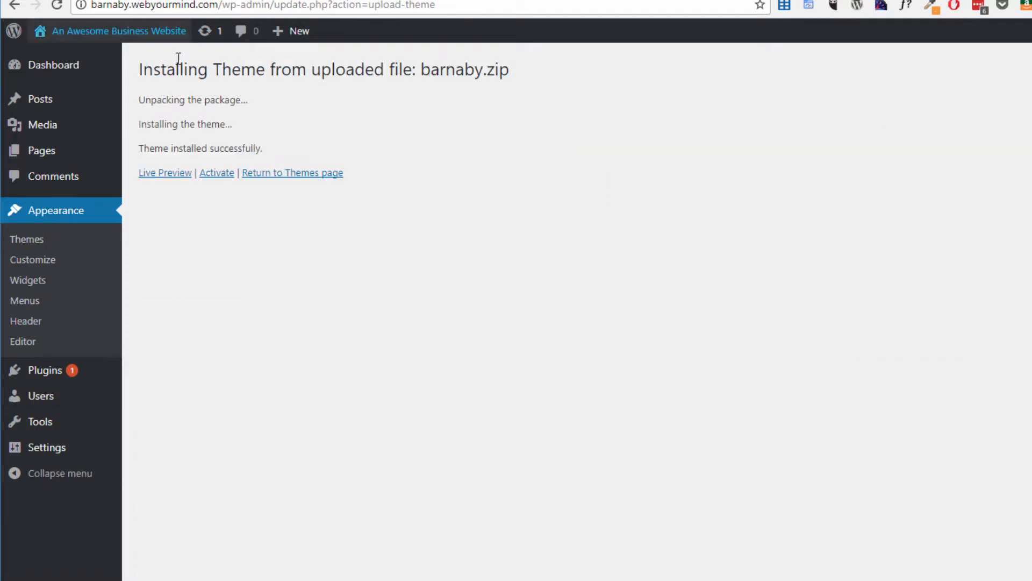
{"action": "left_click_drag", "start_coordinate": [209, 69], "coordinate": [563, 70]}
{"action": "left_click", "coordinate": [194, 107]}
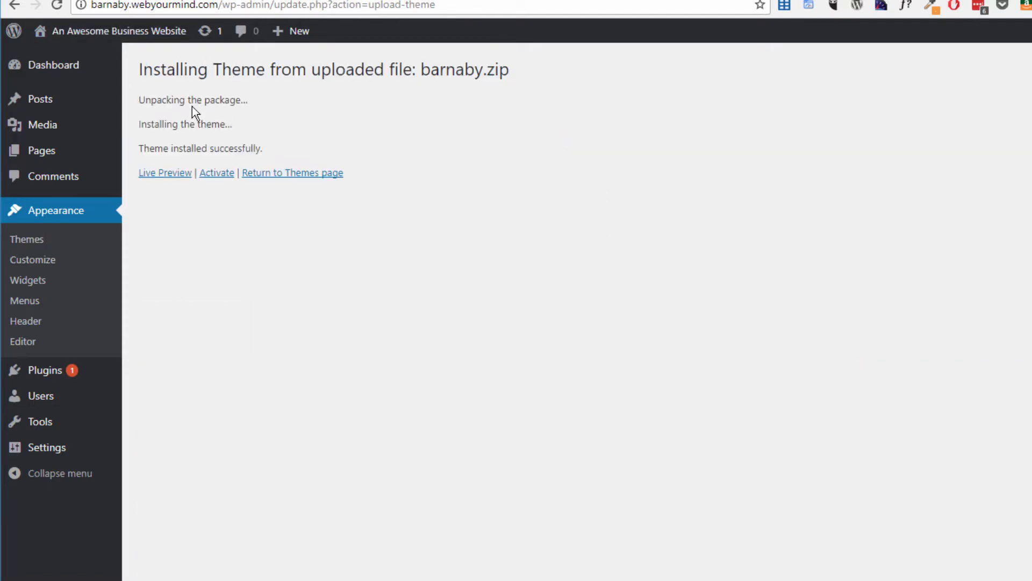
{"action": "left_click_drag", "start_coordinate": [156, 101], "coordinate": [282, 99]}
{"action": "left_click_drag", "start_coordinate": [116, 124], "coordinate": [298, 136]}
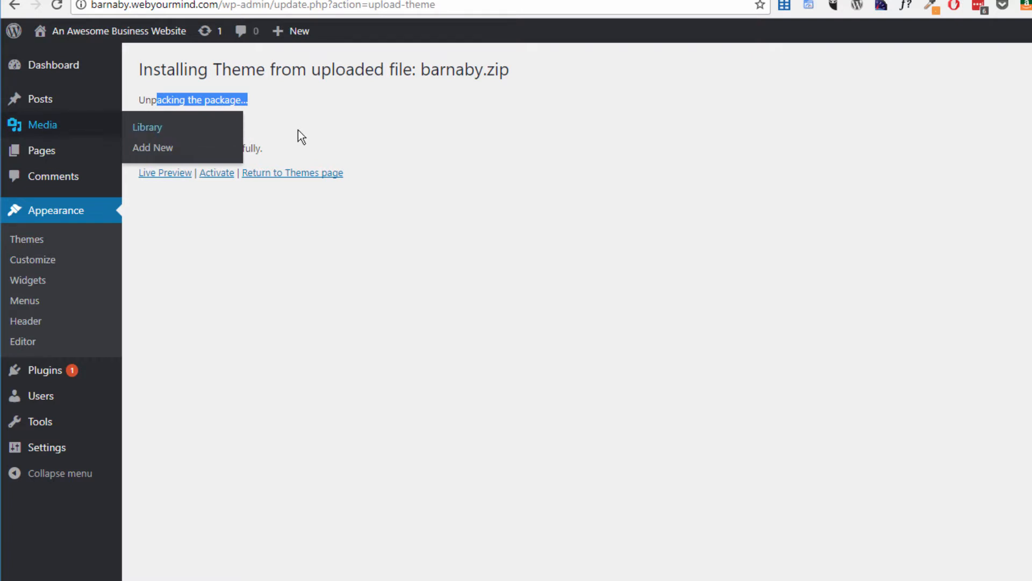
{"action": "left_click", "coordinate": [639, 145]}
{"action": "left_click_drag", "start_coordinate": [156, 149], "coordinate": [307, 148]}
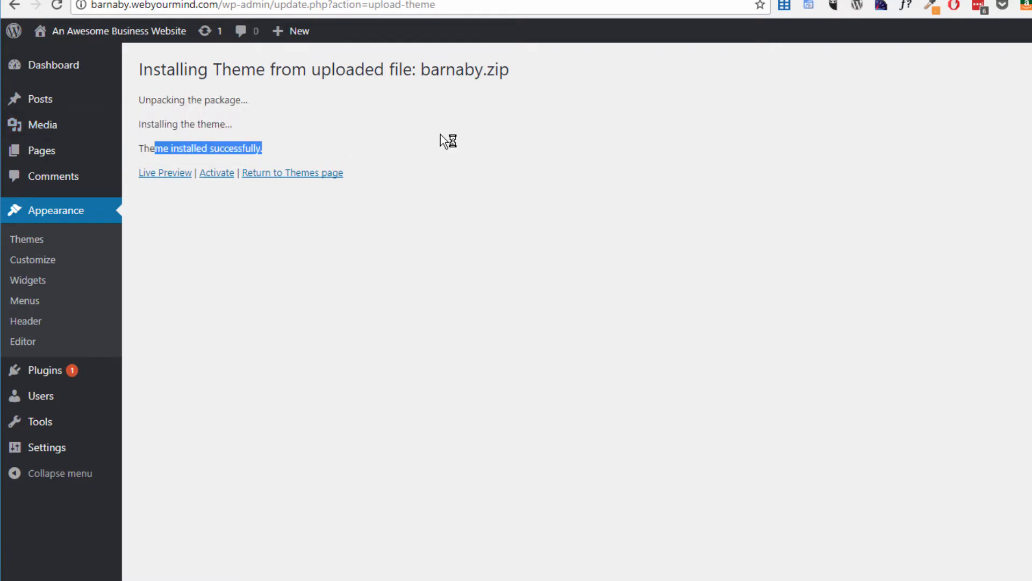
{"action": "left_click", "coordinate": [740, 196]}
{"action": "left_click", "coordinate": [217, 173]}
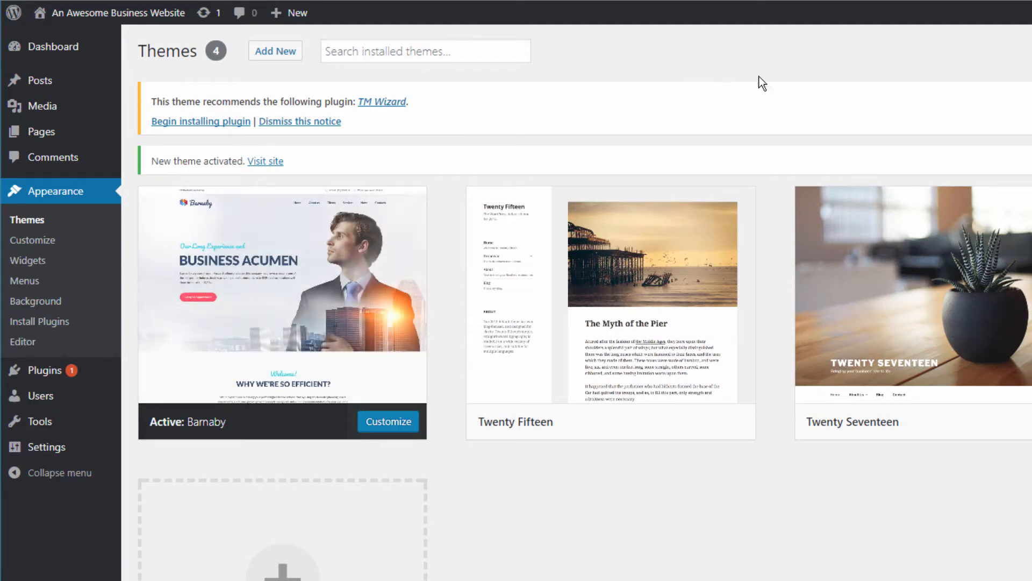
Step: Look up the GitHub page of the recommended TM Wizard plugin and return to the site's theme list
{"action": "left_click_drag", "start_coordinate": [156, 102], "coordinate": [271, 100]}
{"action": "left_click", "coordinate": [271, 100]}
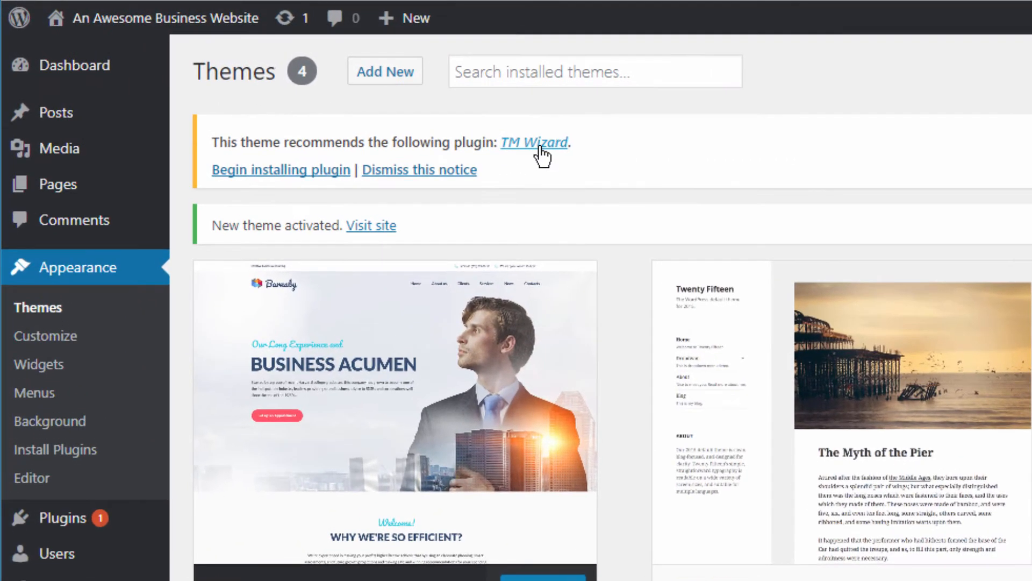
{"action": "left_click", "coordinate": [539, 150]}
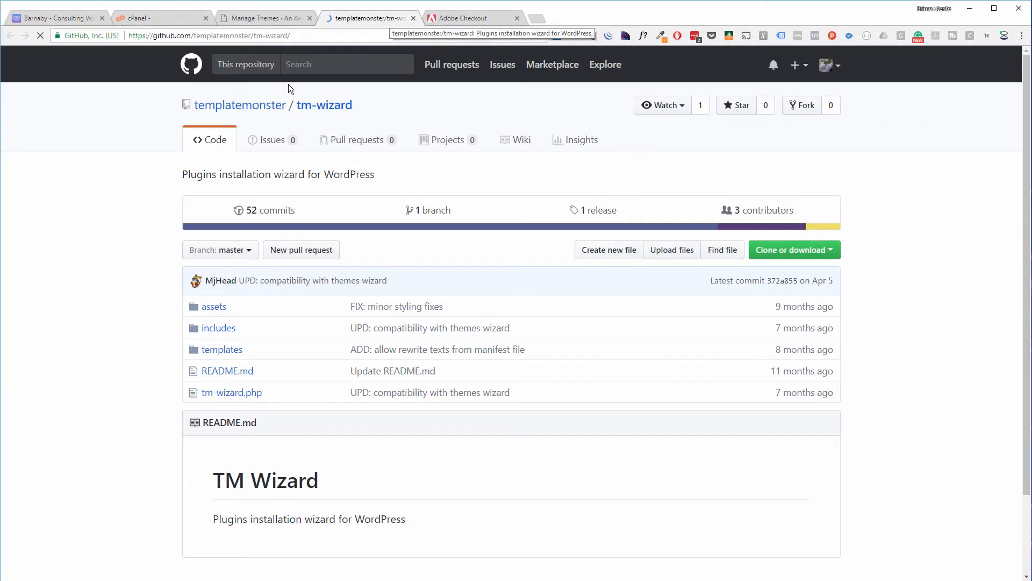
{"action": "left_click", "coordinate": [263, 18]}
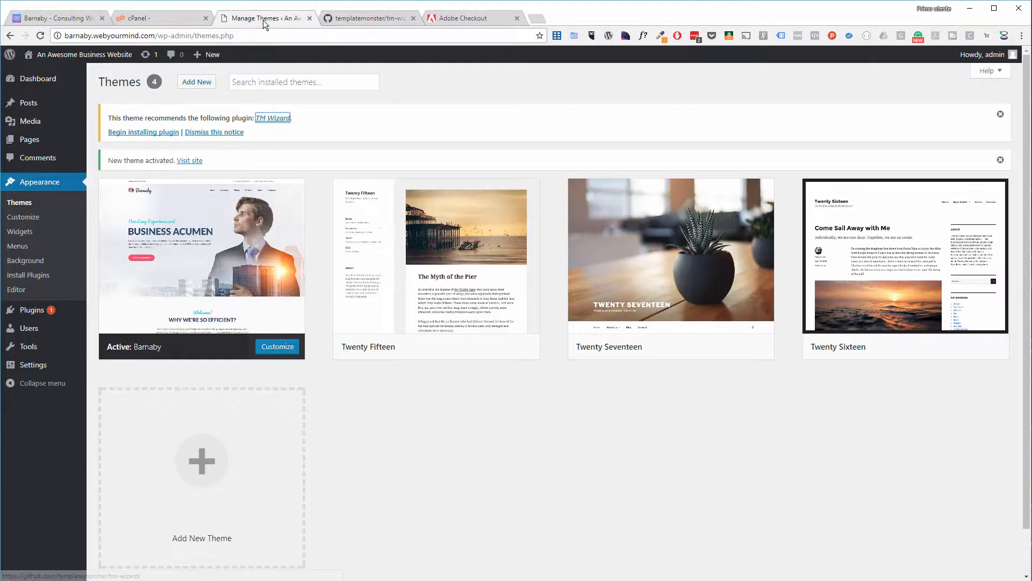
{"action": "left_click", "coordinate": [405, 122]}
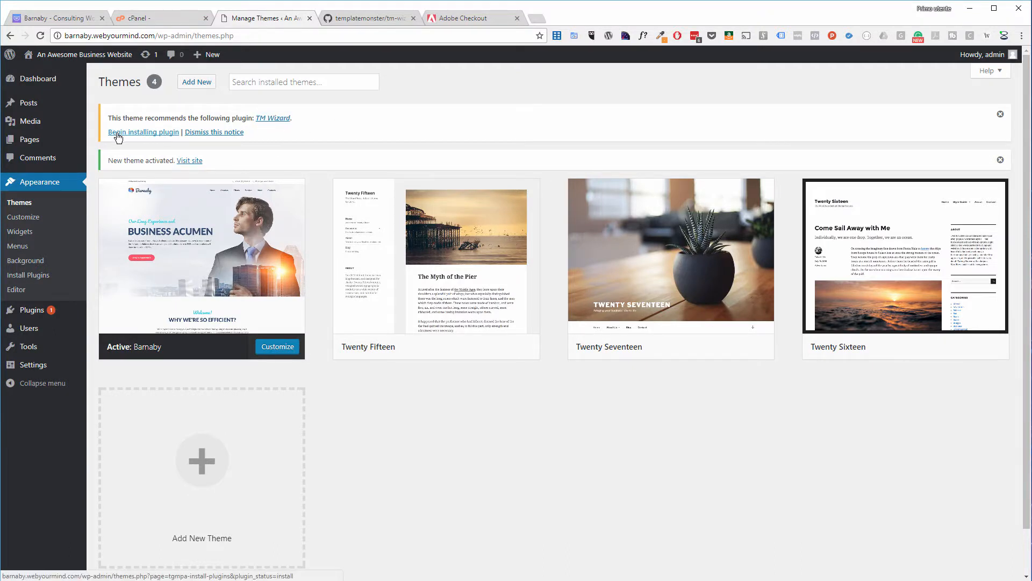
Step: Install the recommended TM Wizard plugin, reading its GitHub README while the page loads, and return to the dashboard
{"action": "left_click", "coordinate": [135, 133]}
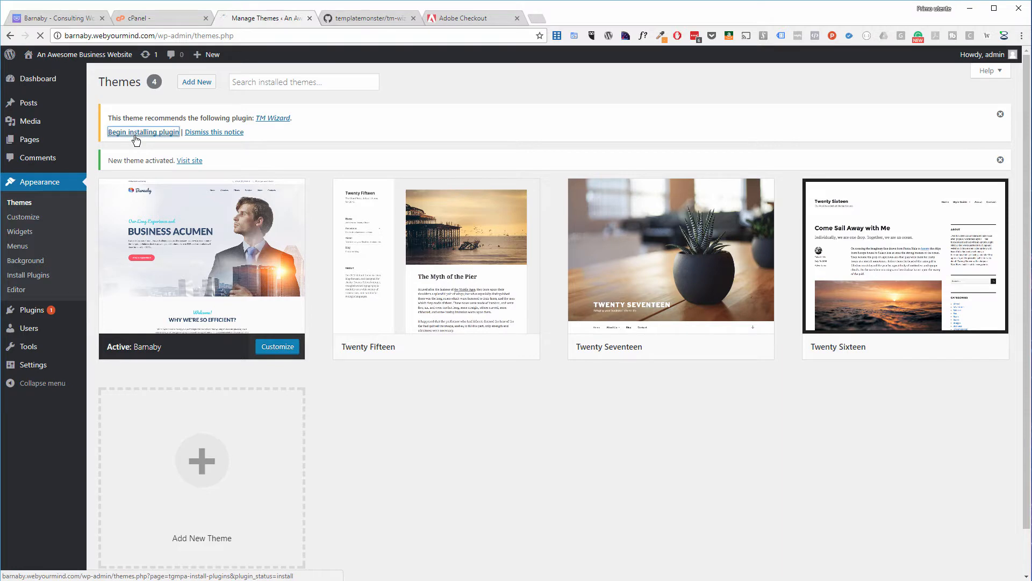
{"action": "left_click", "coordinate": [363, 18]}
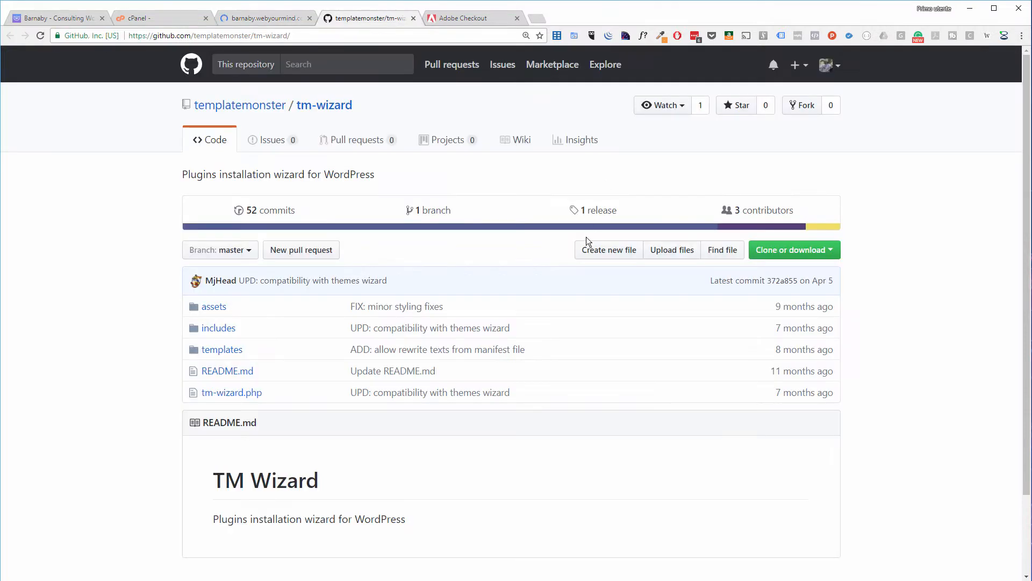
{"action": "scroll", "coordinate": [586, 236], "scroll_direction": "down", "scroll_amount": 3}
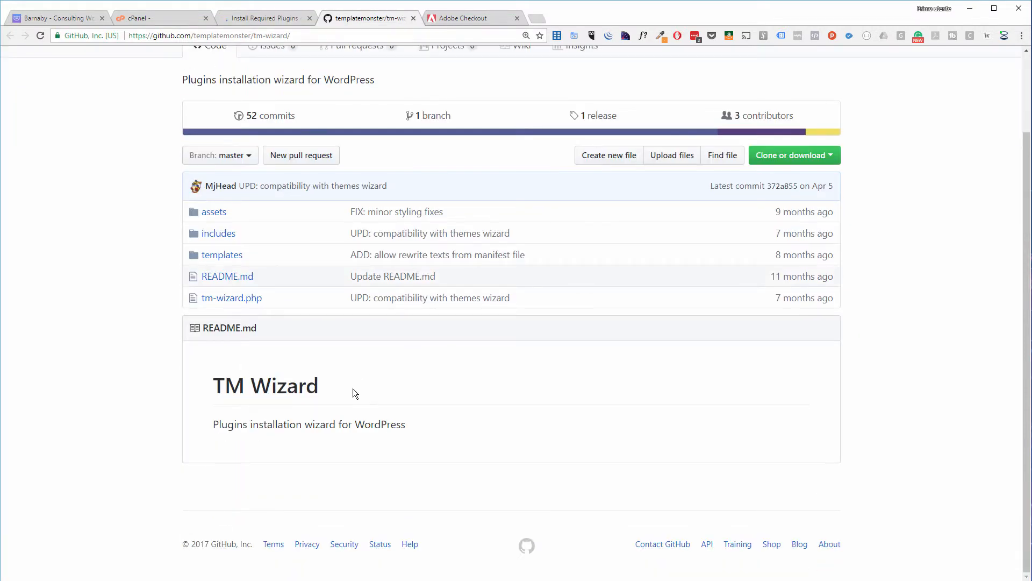
{"action": "left_click_drag", "start_coordinate": [204, 385], "coordinate": [425, 452]}
{"action": "left_click", "coordinate": [259, 19]}
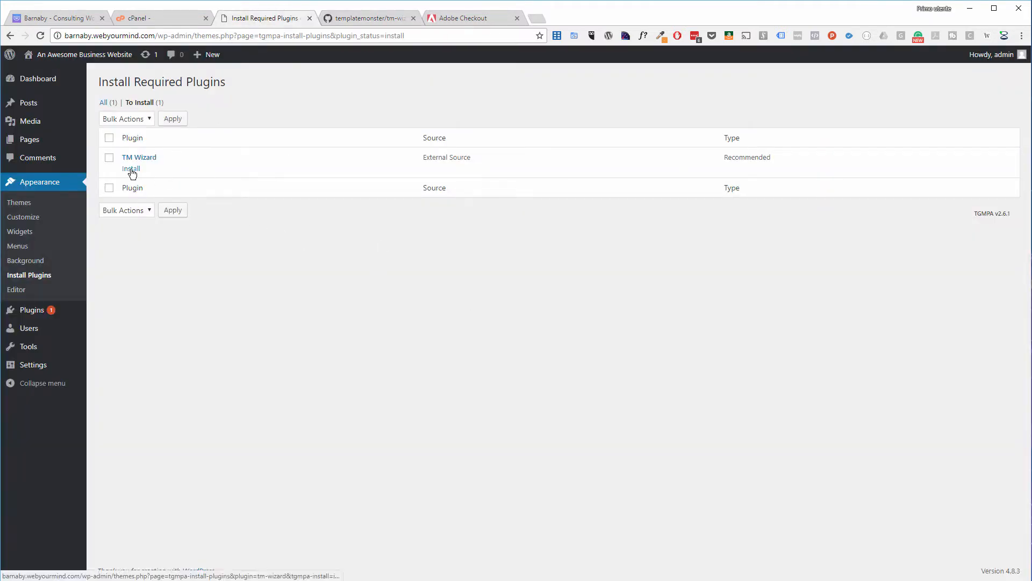
{"action": "left_click", "coordinate": [133, 170]}
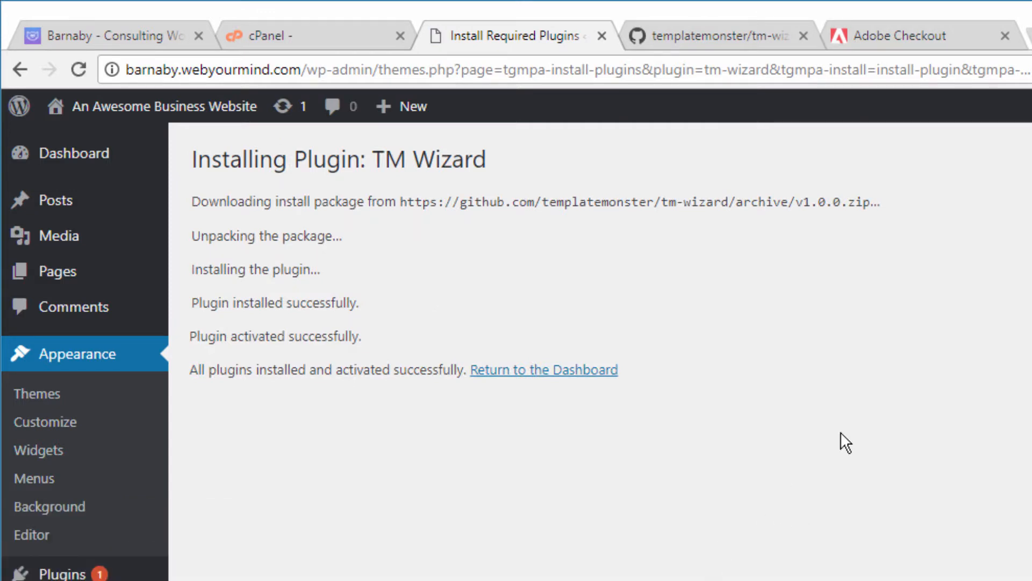
{"action": "left_click", "coordinate": [582, 371]}
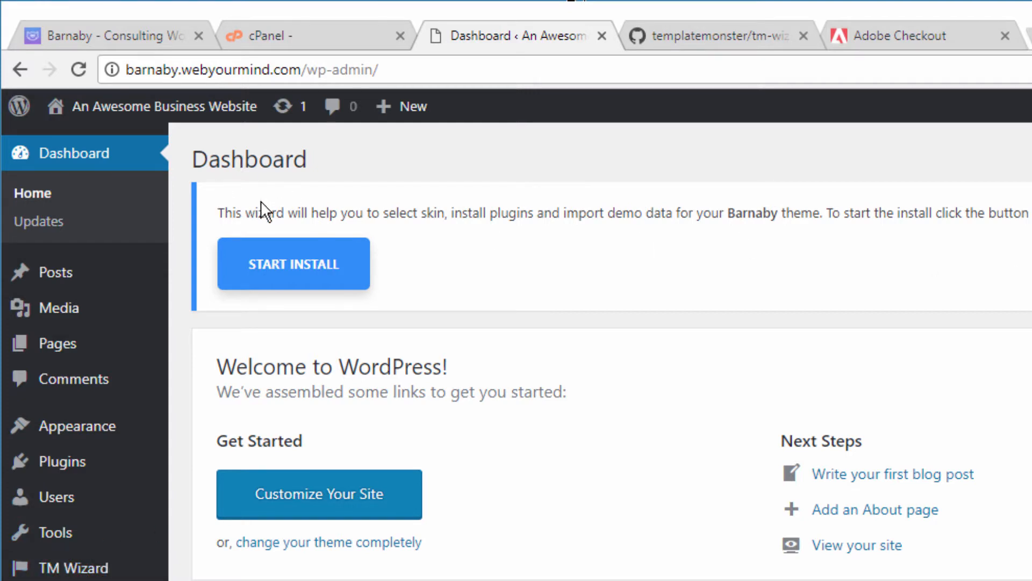
Step: Read the dashboard notice explaining what the Barnaby installation wizard does
{"action": "left_click_drag", "start_coordinate": [240, 213], "coordinate": [728, 192]}
{"action": "left_click", "coordinate": [479, 210]}
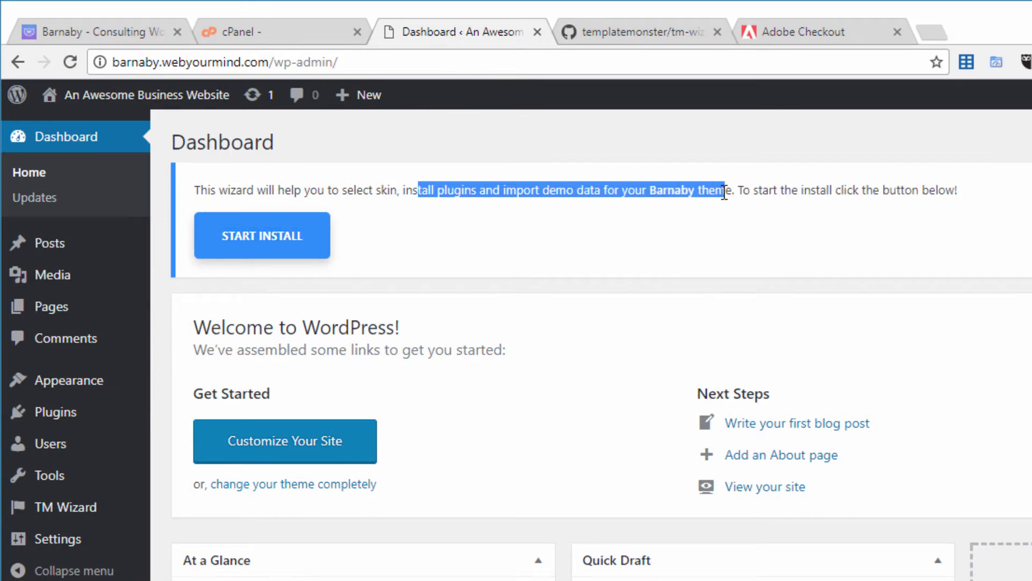
{"action": "left_click", "coordinate": [741, 184]}
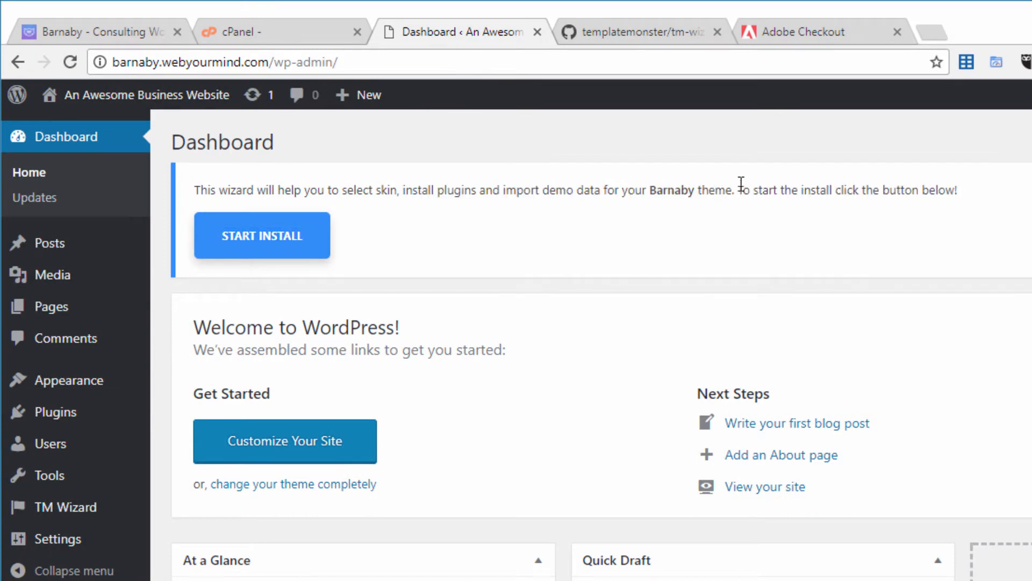
Step: Open Barnaby's live demo from its TemplateMonster product page, look through the demo home page, and return to the WordPress dashboard
{"action": "left_click", "coordinate": [823, 24]}
{"action": "left_click", "coordinate": [90, 34]}
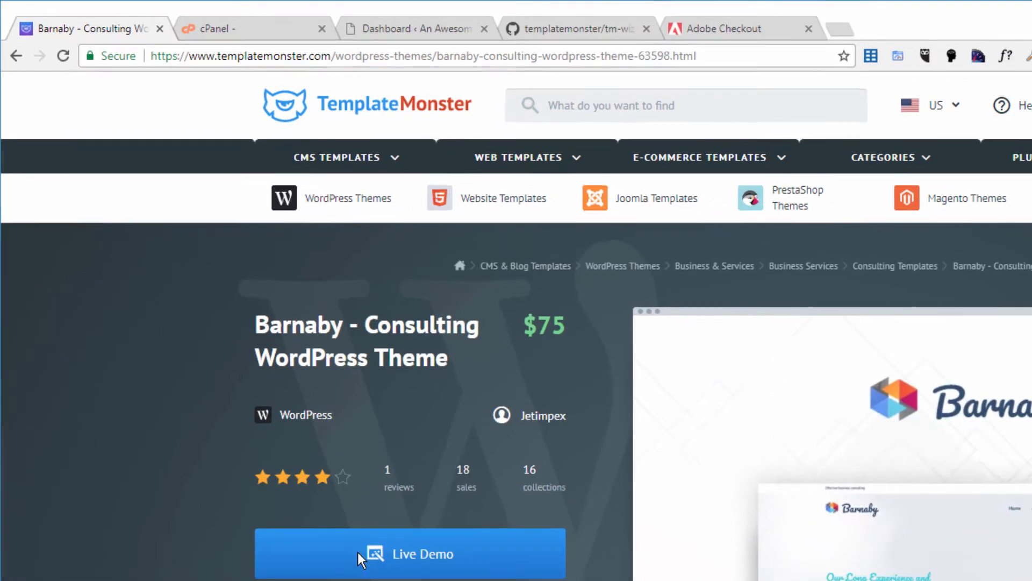
{"action": "left_click", "coordinate": [361, 558]}
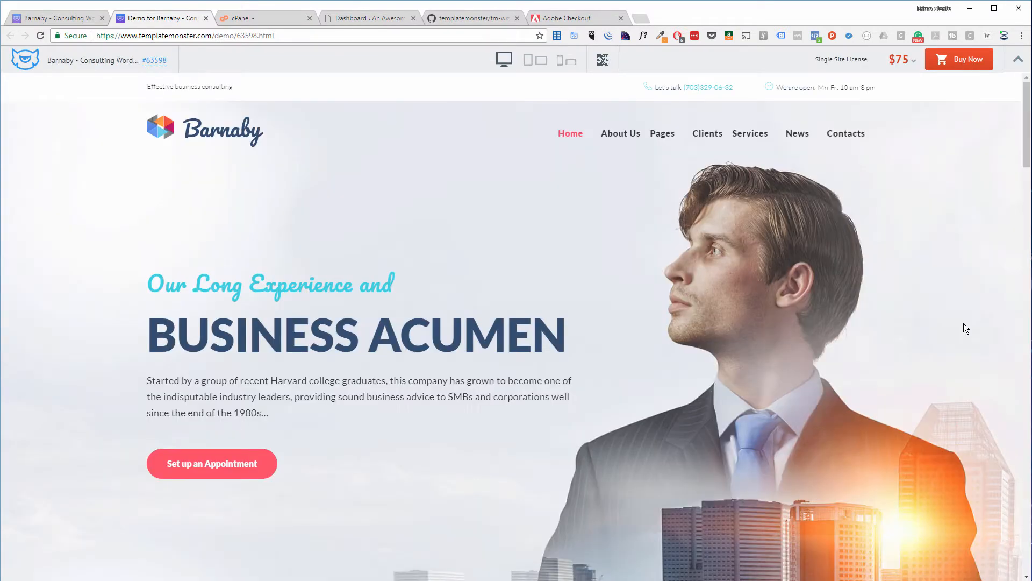
{"action": "scroll", "coordinate": [964, 324], "scroll_direction": "down", "scroll_amount": 5}
{"action": "scroll", "coordinate": [949, 324], "scroll_direction": "down", "scroll_amount": 8}
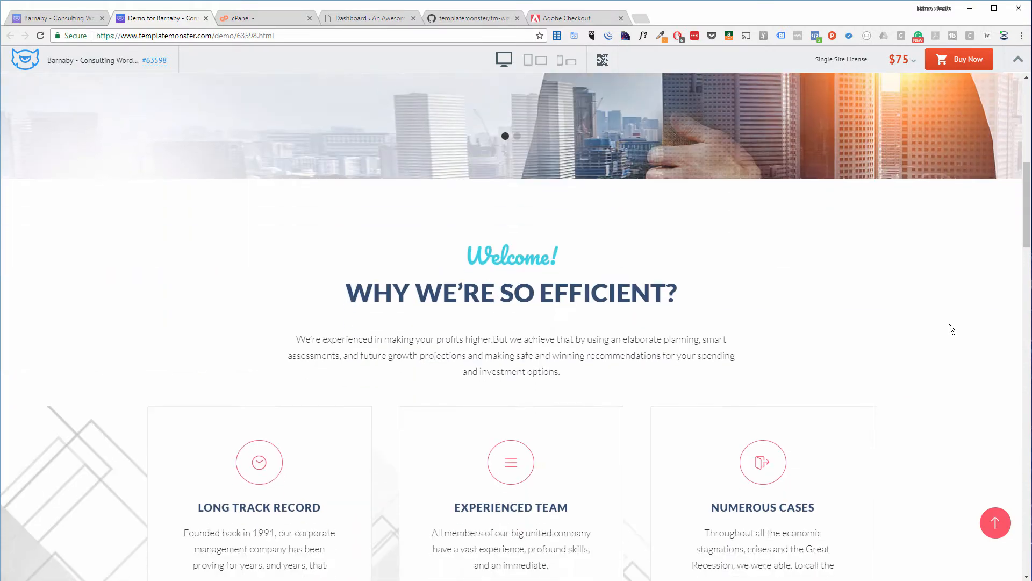
{"action": "scroll", "coordinate": [572, 269], "scroll_direction": "down", "scroll_amount": 5}
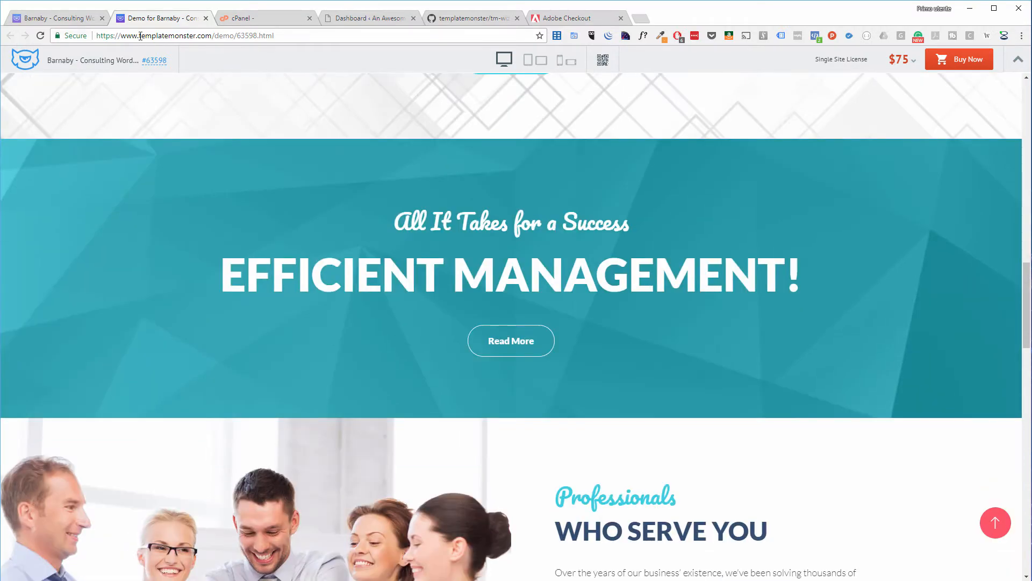
{"action": "left_click", "coordinate": [371, 18]}
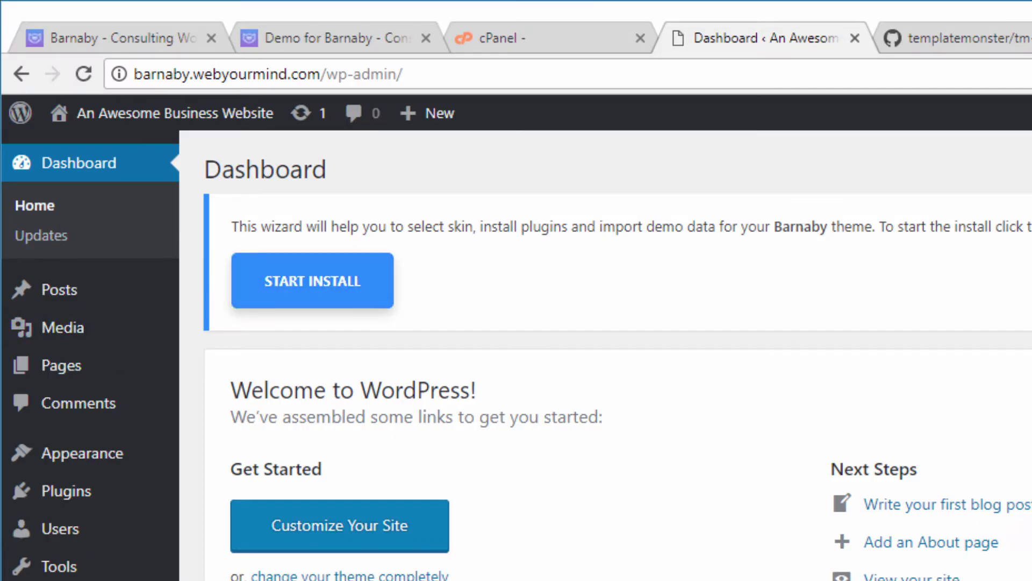
Step: Start the Barnaby installation wizard and check the system information for PHP version, memory limit and max execution time
{"action": "left_click", "coordinate": [347, 295]}
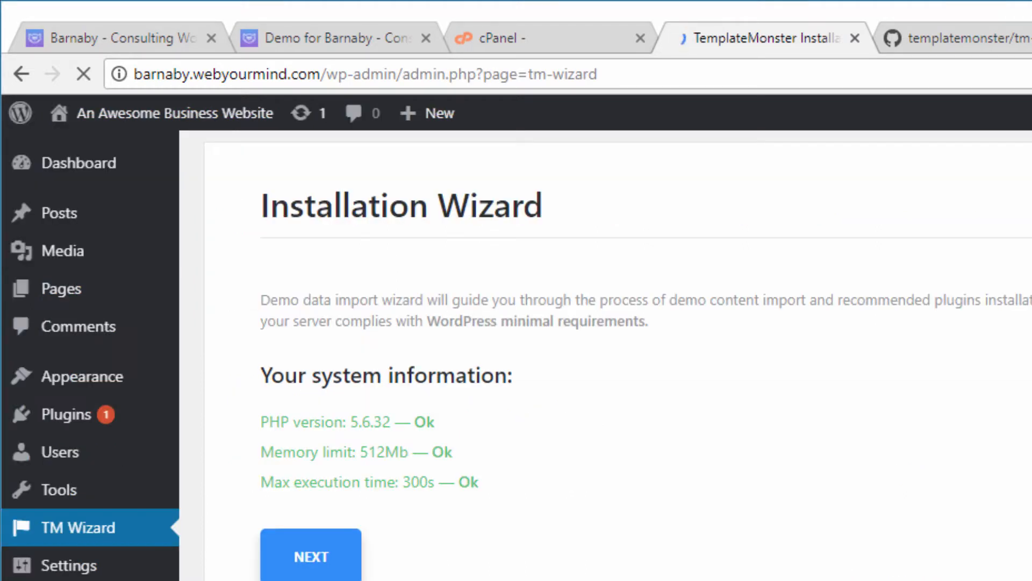
{"action": "left_click_drag", "start_coordinate": [285, 371], "coordinate": [569, 378]}
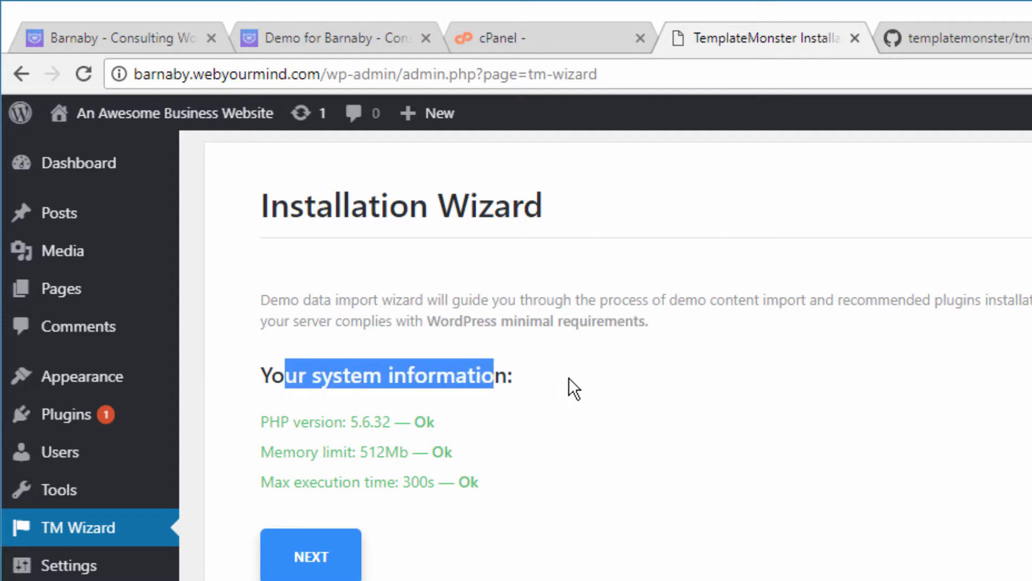
{"action": "left_click", "coordinate": [404, 395]}
{"action": "left_click_drag", "start_coordinate": [252, 421], "coordinate": [426, 421]}
{"action": "left_click", "coordinate": [330, 451]}
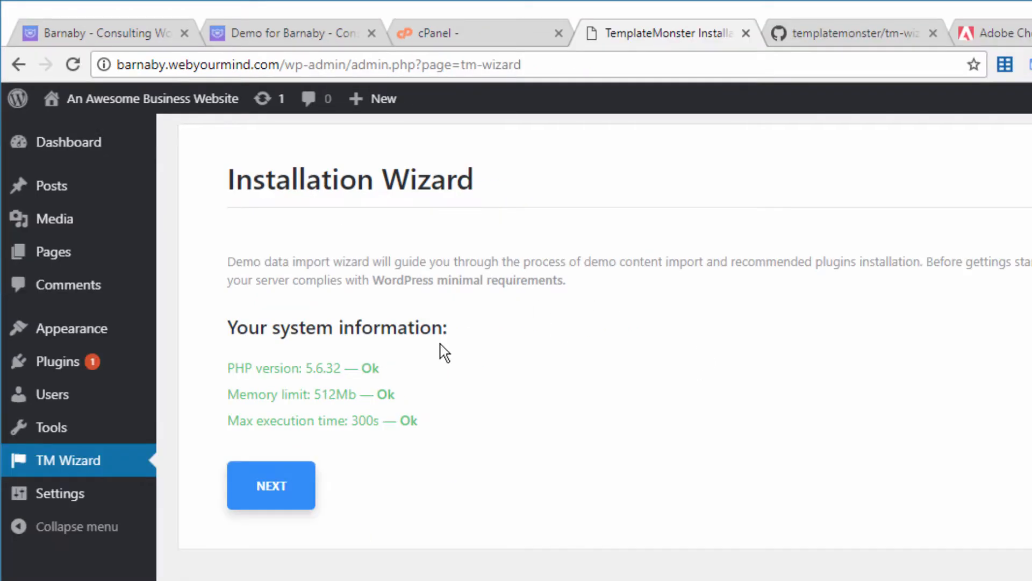
{"action": "double_click", "coordinate": [368, 421]}
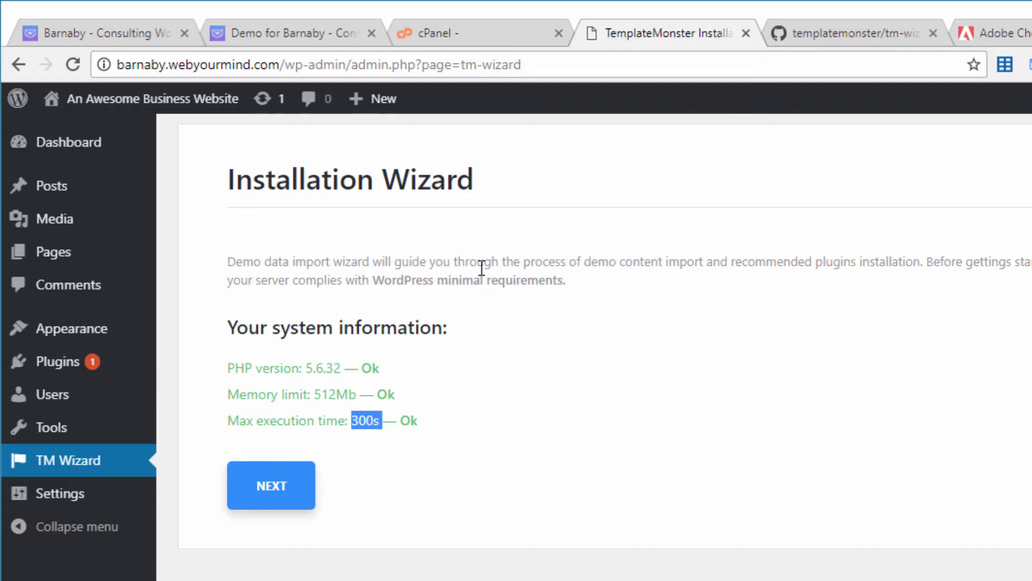
Step: Review the Barnaby skin's recommended plugins and install it with the required Cherry Data Importer and all recommended plugins selected
{"action": "left_click", "coordinate": [278, 488]}
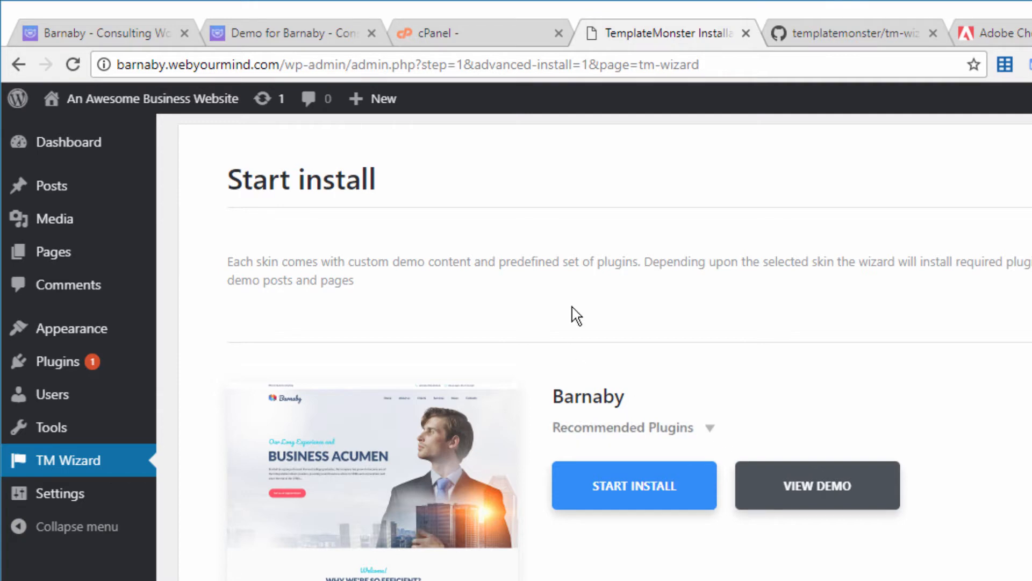
{"action": "left_click", "coordinate": [710, 428]}
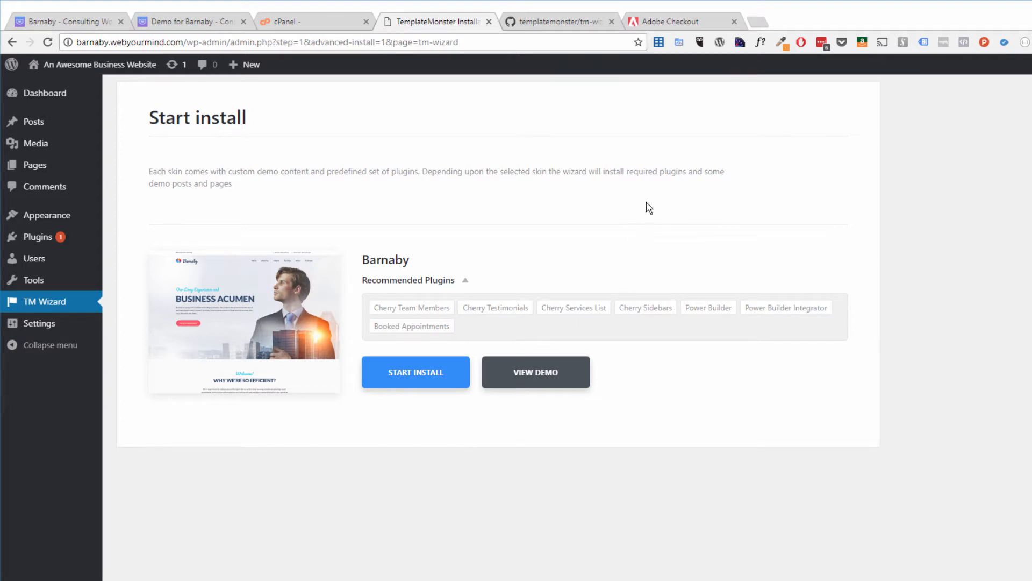
{"action": "left_click_drag", "start_coordinate": [375, 310], "coordinate": [400, 305]}
{"action": "left_click", "coordinate": [879, 168]}
{"action": "left_click", "coordinate": [420, 373]}
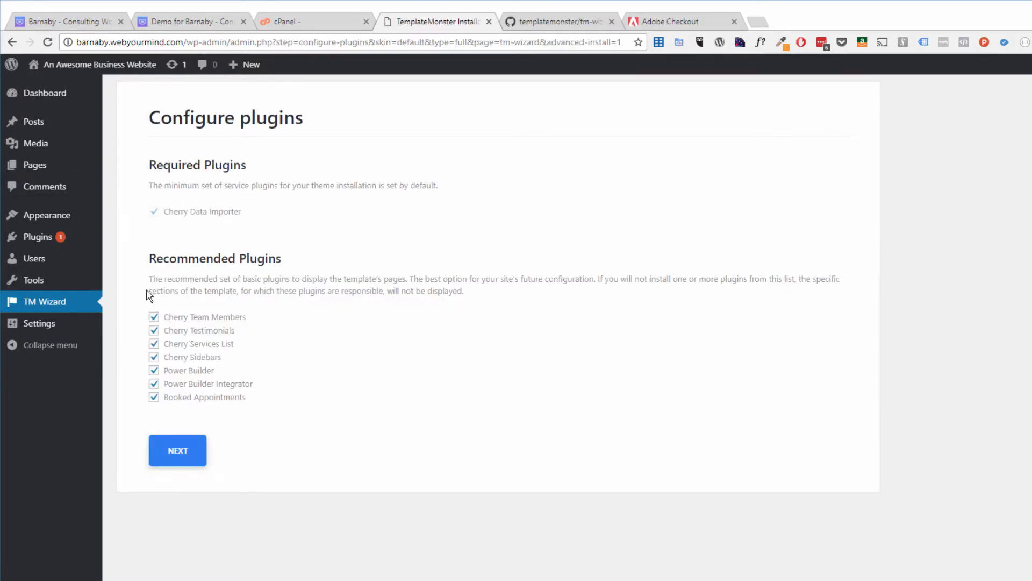
{"action": "left_click", "coordinate": [190, 458]}
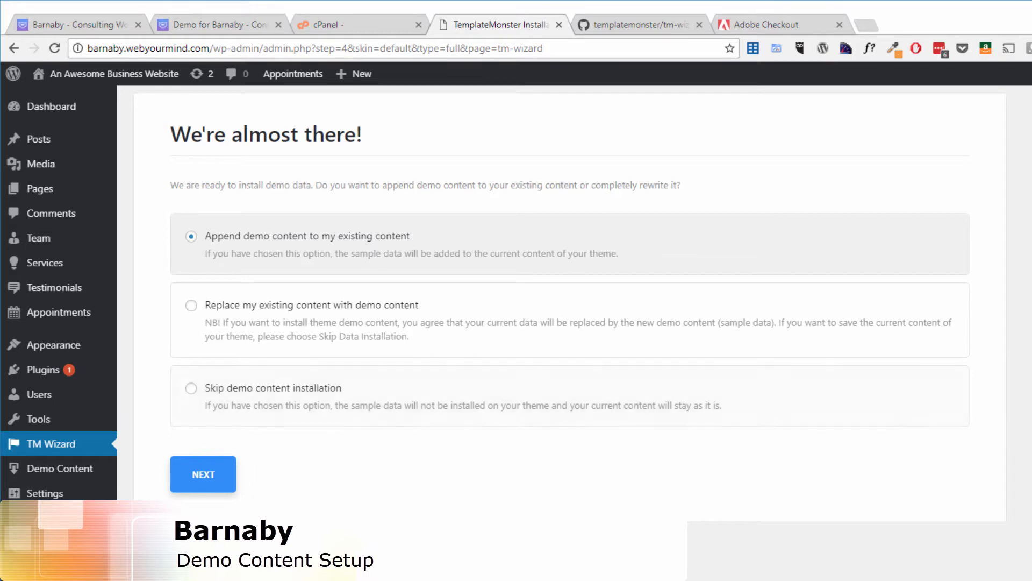
Step: Import the demo data with the option to replace existing content, and let the import and thumbnail regeneration run through
{"action": "left_click", "coordinate": [247, 304]}
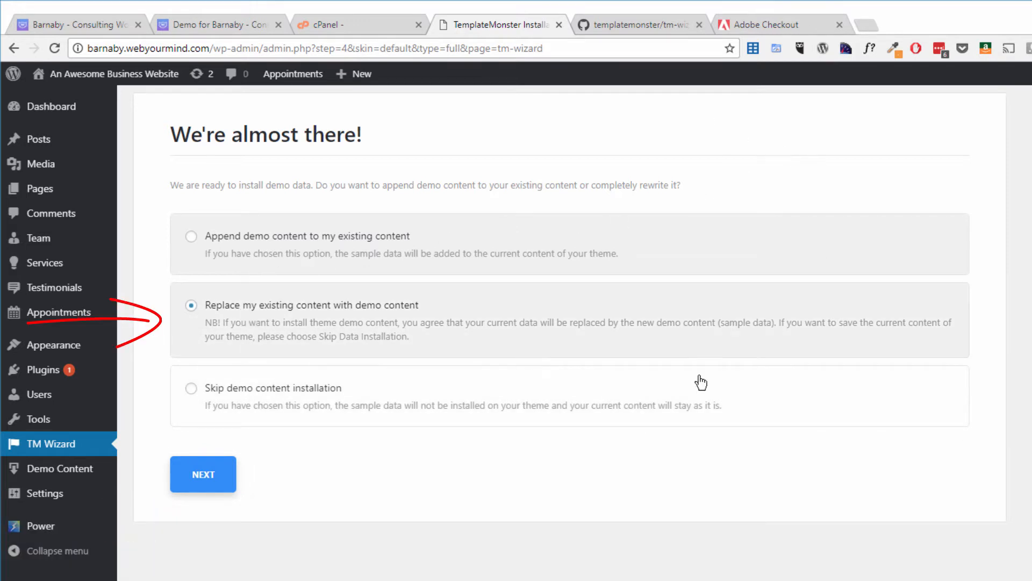
{"action": "left_click", "coordinate": [204, 478]}
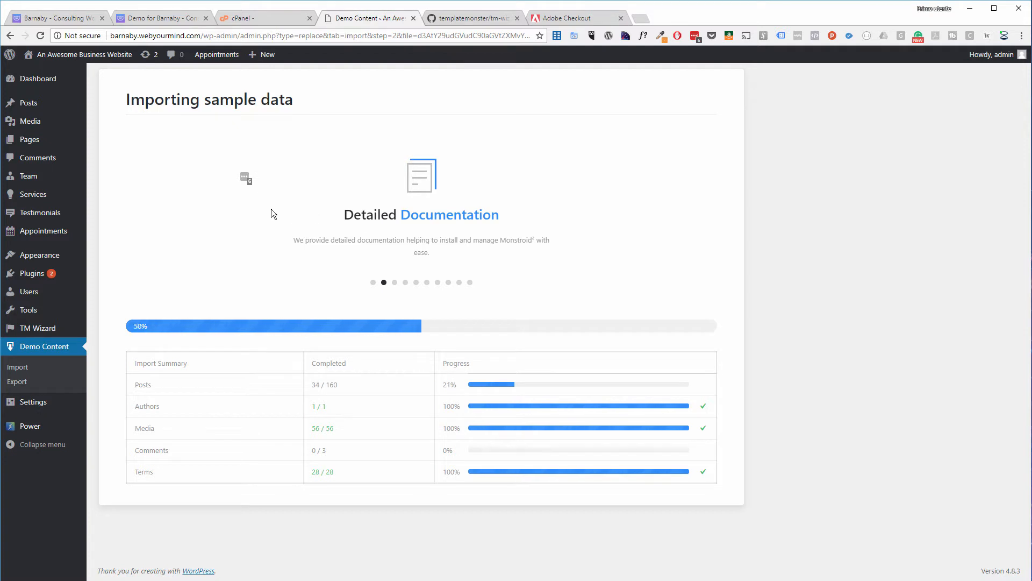
{"action": "left_click", "coordinate": [406, 284]}
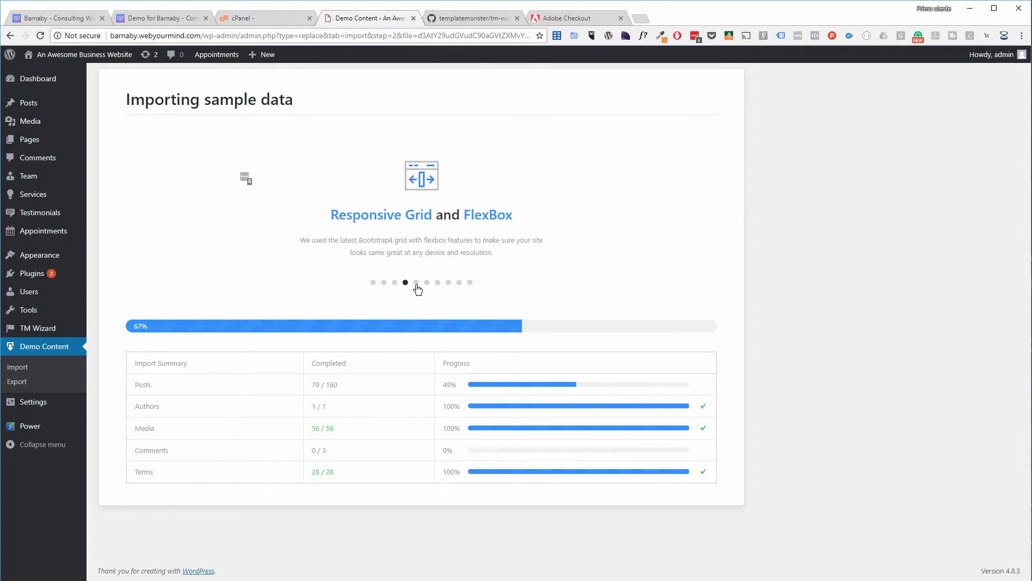
{"action": "left_click", "coordinate": [417, 285]}
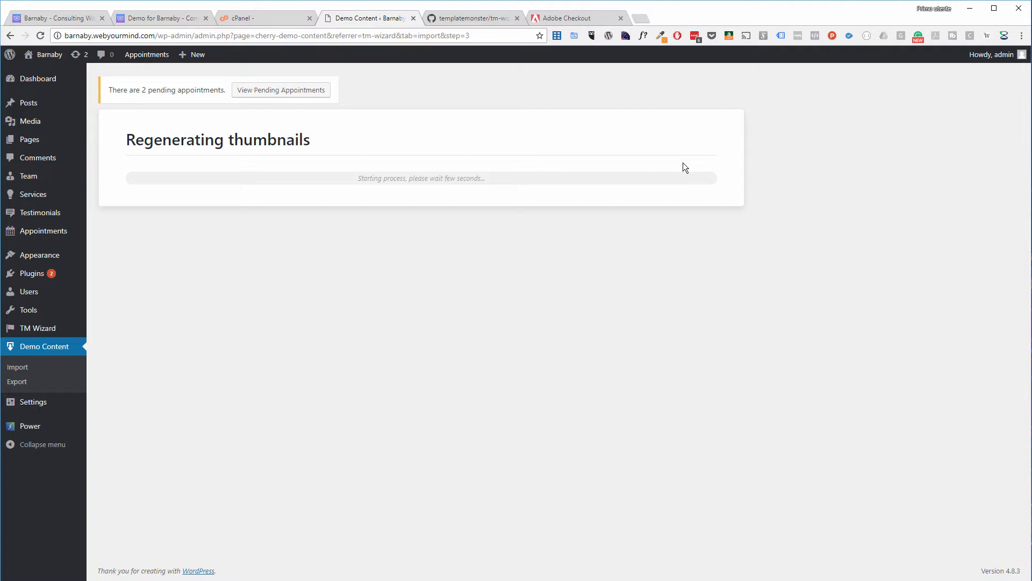
{"action": "left_click_drag", "start_coordinate": [203, 139], "coordinate": [447, 171]}
{"action": "left_click", "coordinate": [555, 240]}
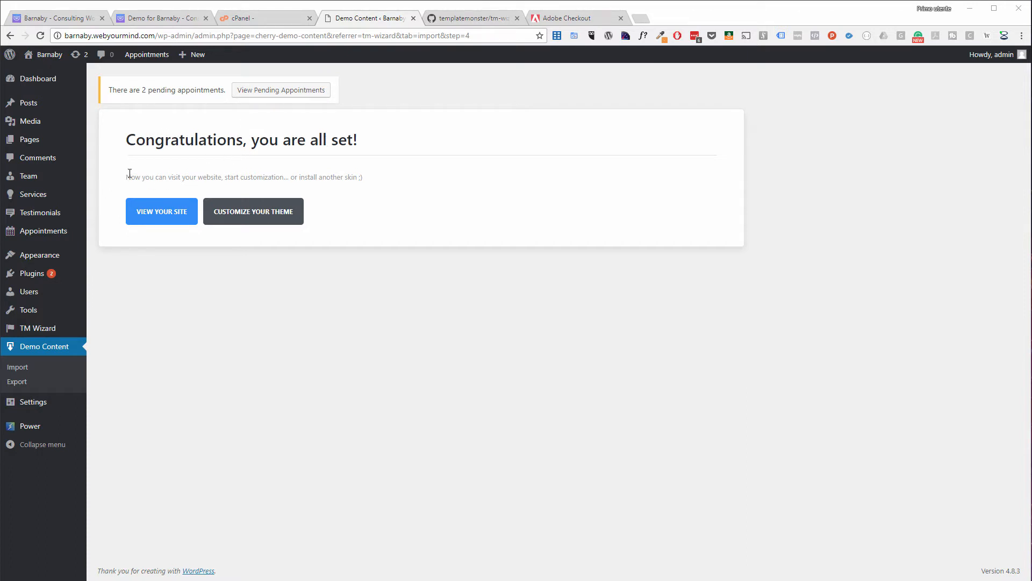
Step: View the newly built Barnaby site and look through its home page sections and hero text
{"action": "left_click_drag", "start_coordinate": [140, 176], "coordinate": [399, 185]}
{"action": "left_click", "coordinate": [398, 186]}
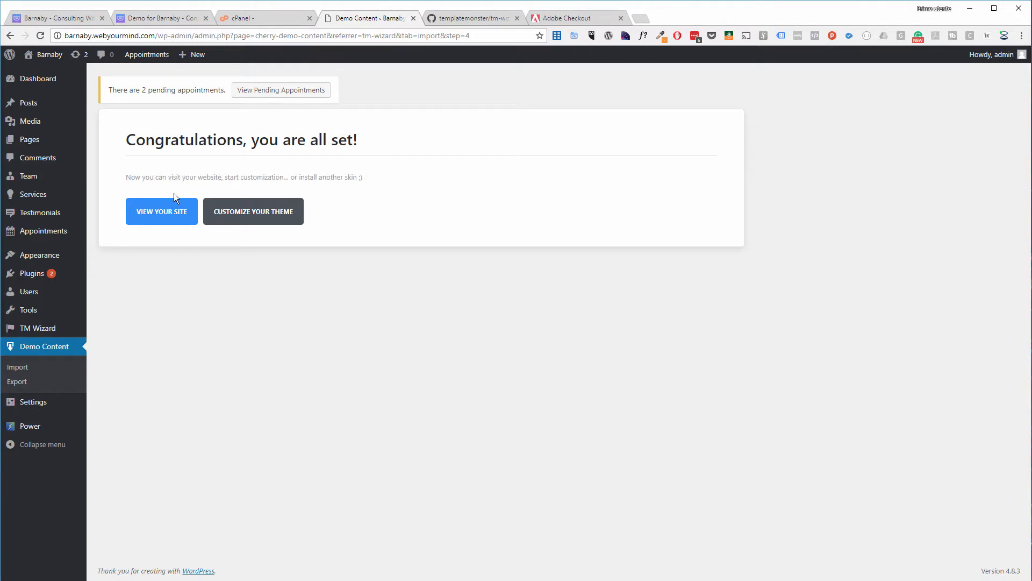
{"action": "left_click", "coordinate": [375, 175]}
{"action": "left_click", "coordinate": [143, 210]}
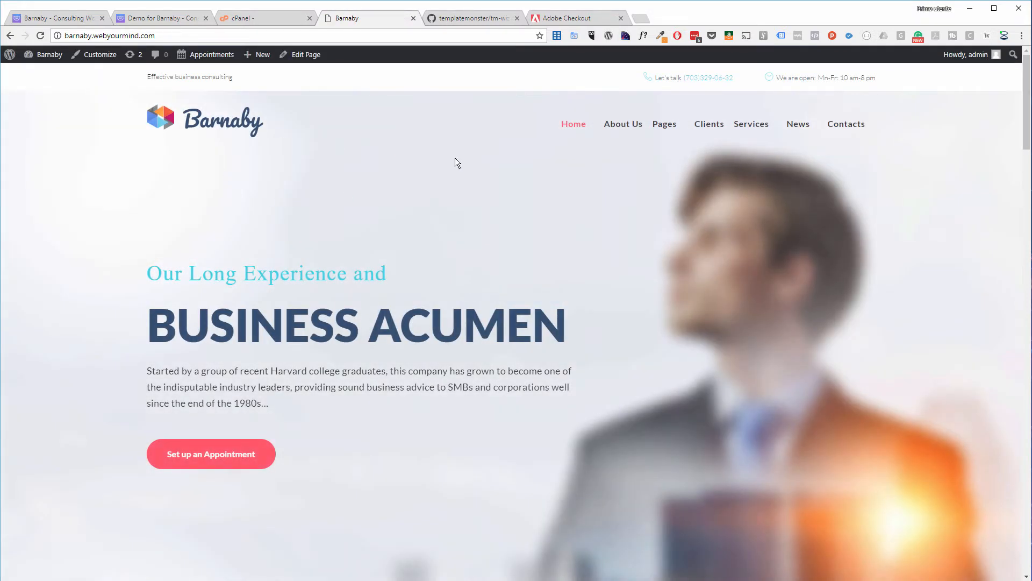
{"action": "scroll", "coordinate": [455, 157], "scroll_direction": "down", "scroll_amount": 10}
{"action": "scroll", "coordinate": [559, 167], "scroll_direction": "up", "scroll_amount": 2}
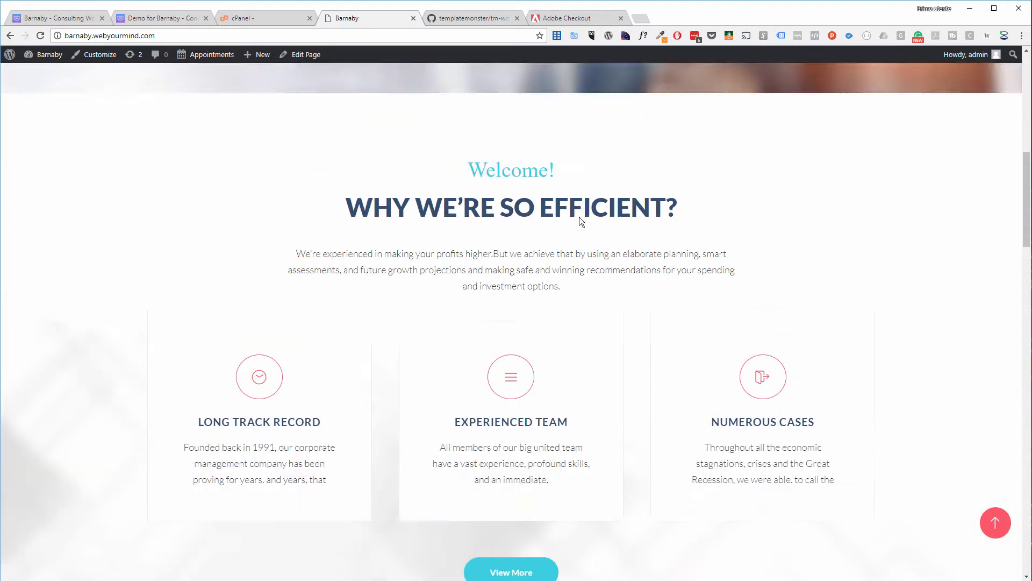
{"action": "scroll", "coordinate": [579, 217], "scroll_direction": "up", "scroll_amount": 8}
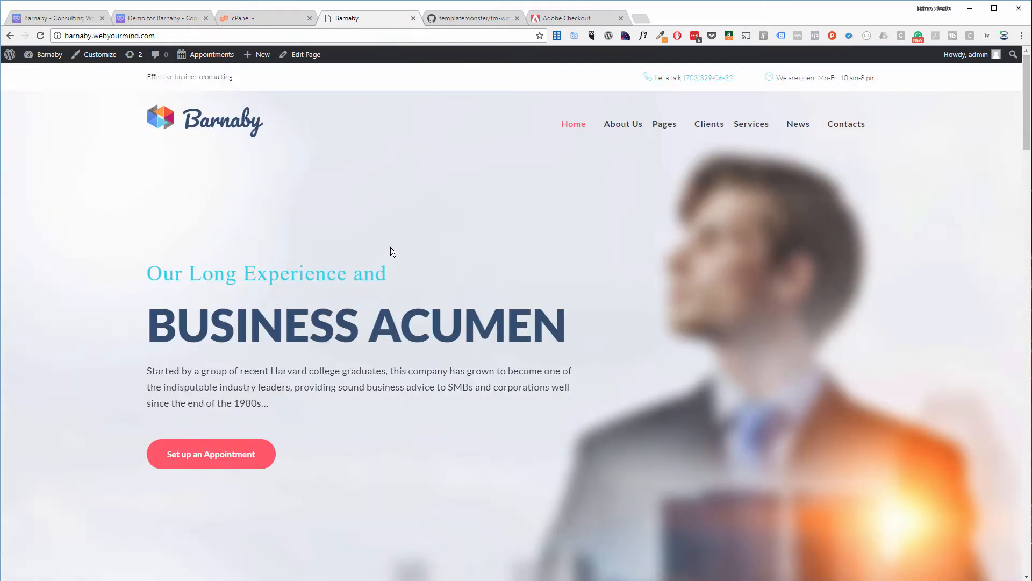
{"action": "left_click_drag", "start_coordinate": [129, 269], "coordinate": [706, 382]}
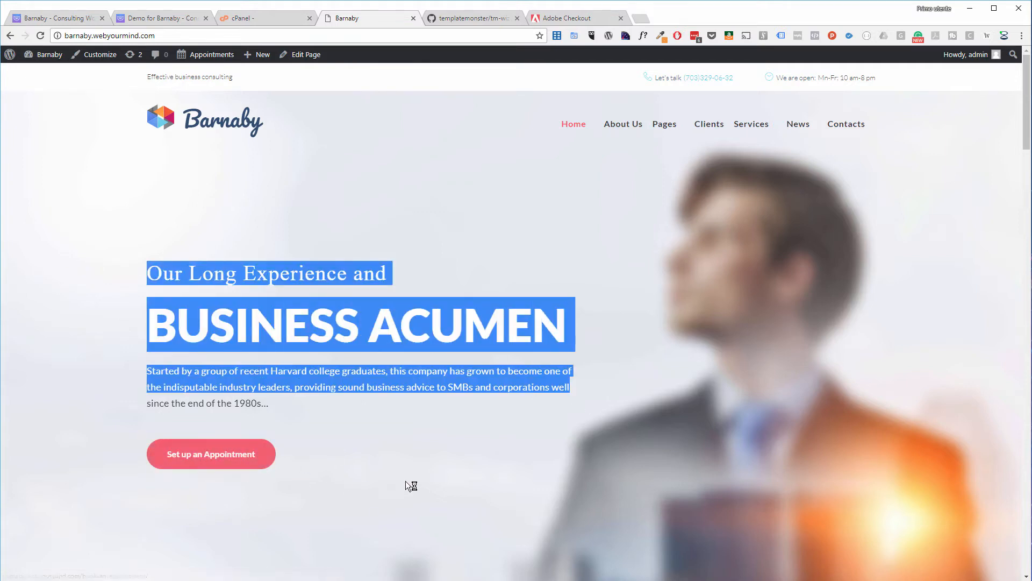
{"action": "left_click", "coordinate": [471, 479]}
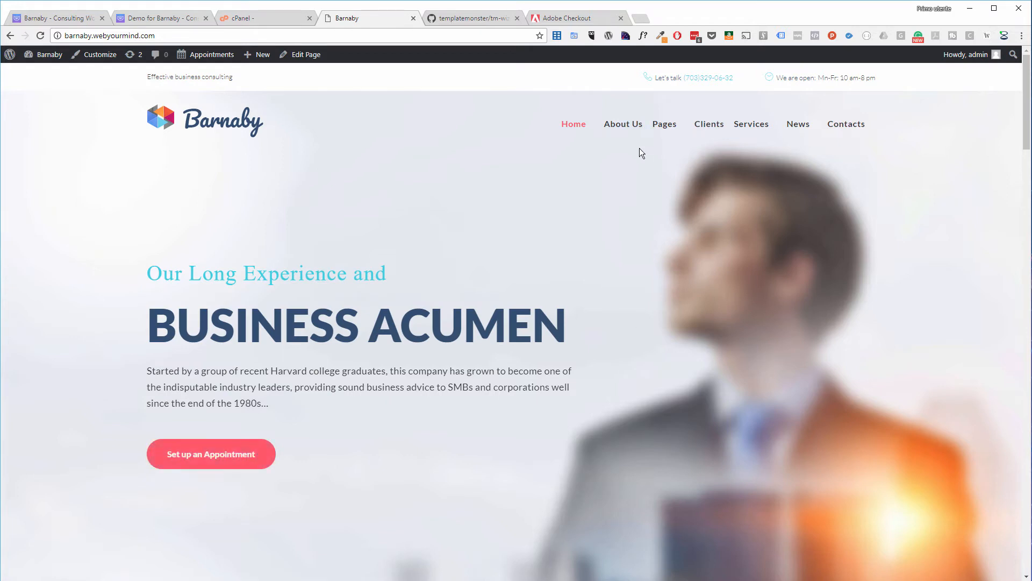
Step: Open the site's About Us page and look through its content down to the footer
{"action": "left_click", "coordinate": [632, 129]}
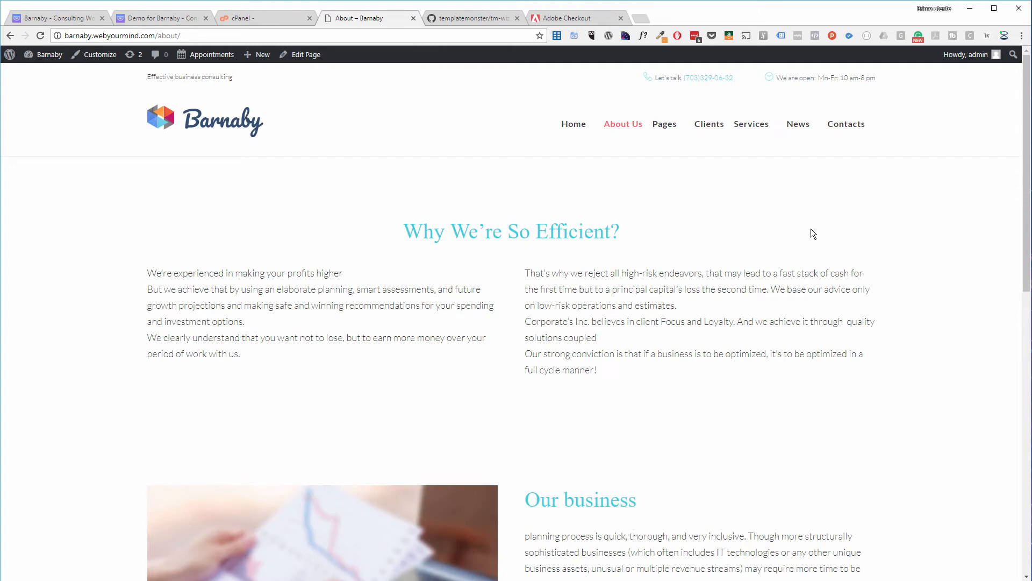
{"action": "scroll", "coordinate": [727, 153], "scroll_direction": "down", "scroll_amount": 2}
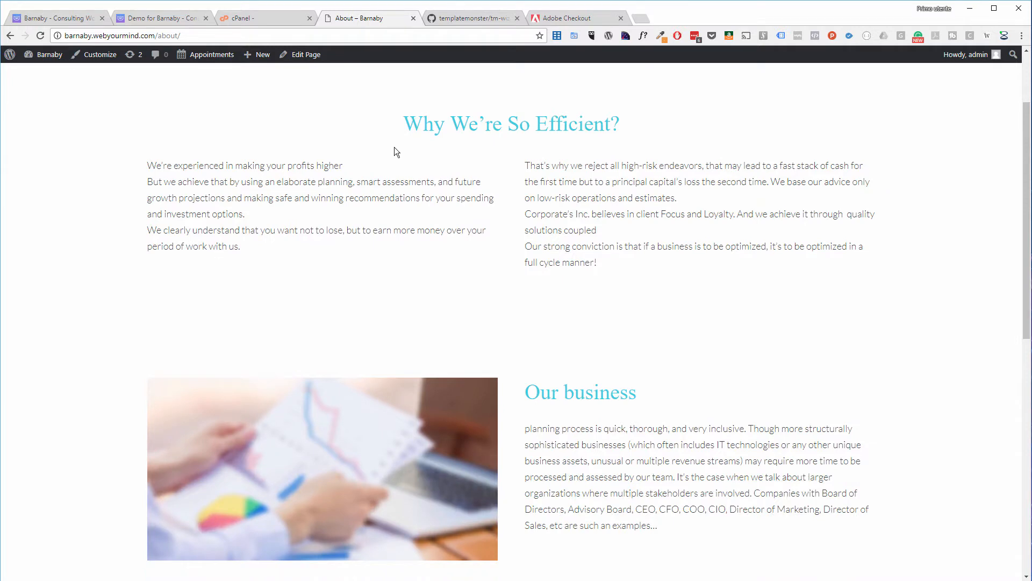
{"action": "scroll", "coordinate": [747, 171], "scroll_direction": "down", "scroll_amount": 9}
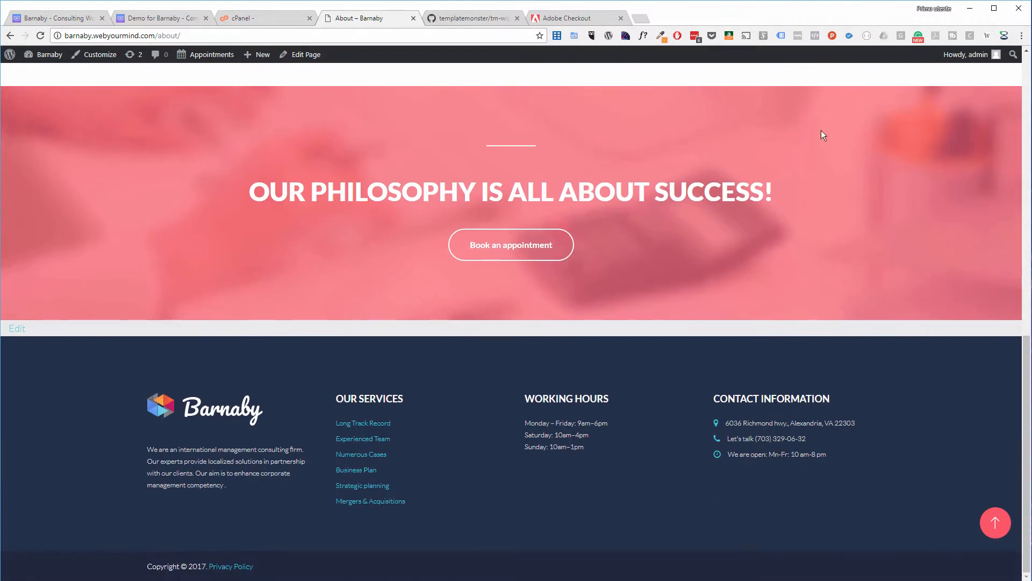
{"action": "scroll", "coordinate": [686, 516], "scroll_direction": "up", "scroll_amount": 4}
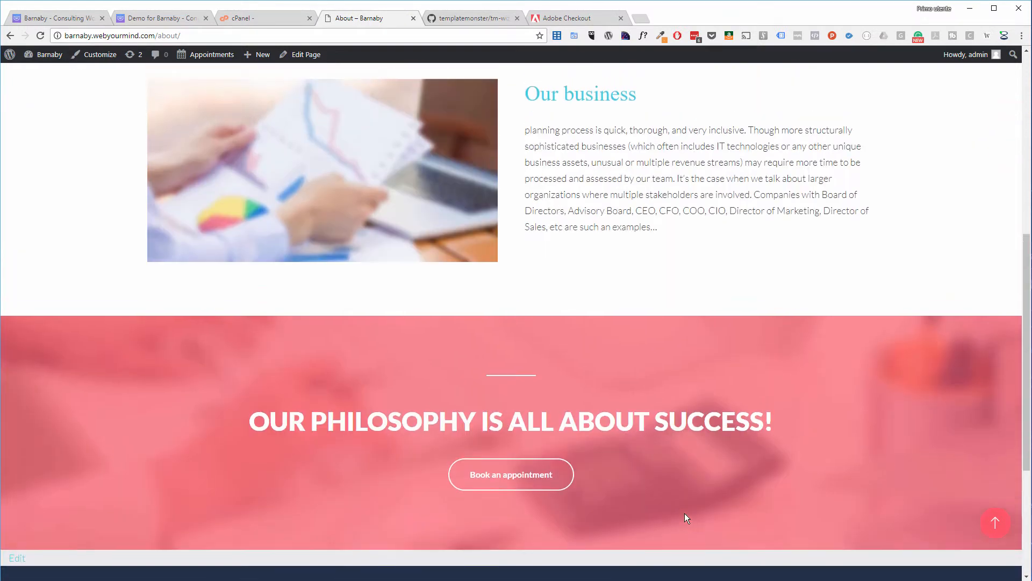
{"action": "scroll", "coordinate": [685, 513], "scroll_direction": "up", "scroll_amount": 8}
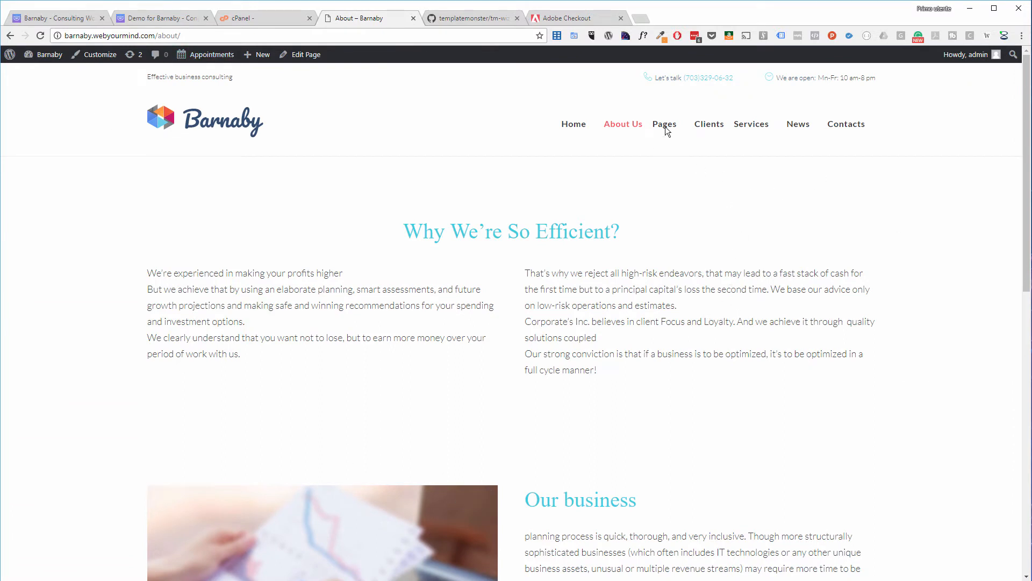
Step: Browse the site's Pages navigation and view the Animated Counter page among the Static Elements
{"action": "mouse_move", "coordinate": [665, 130]}
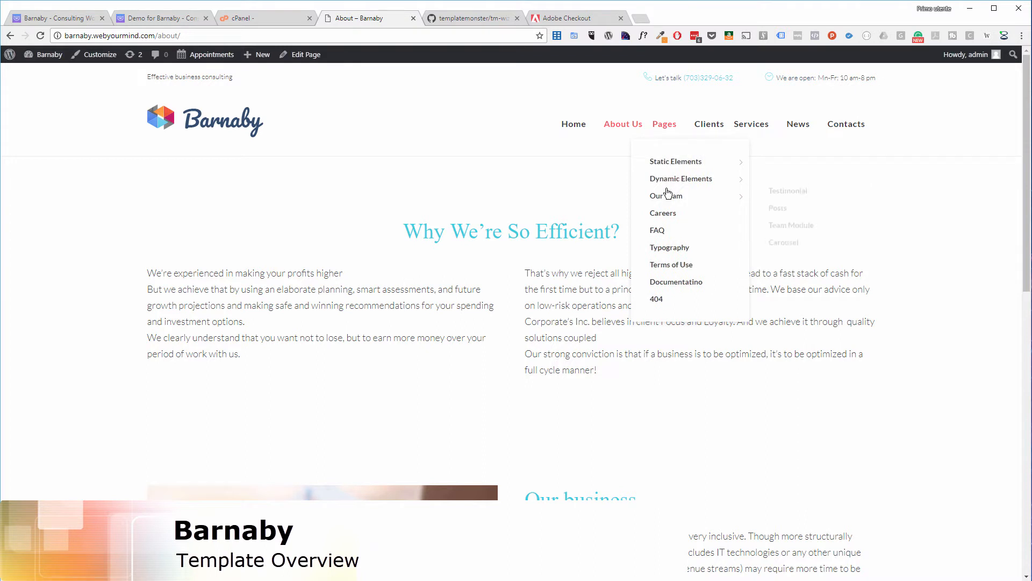
{"action": "mouse_move", "coordinate": [670, 169]}
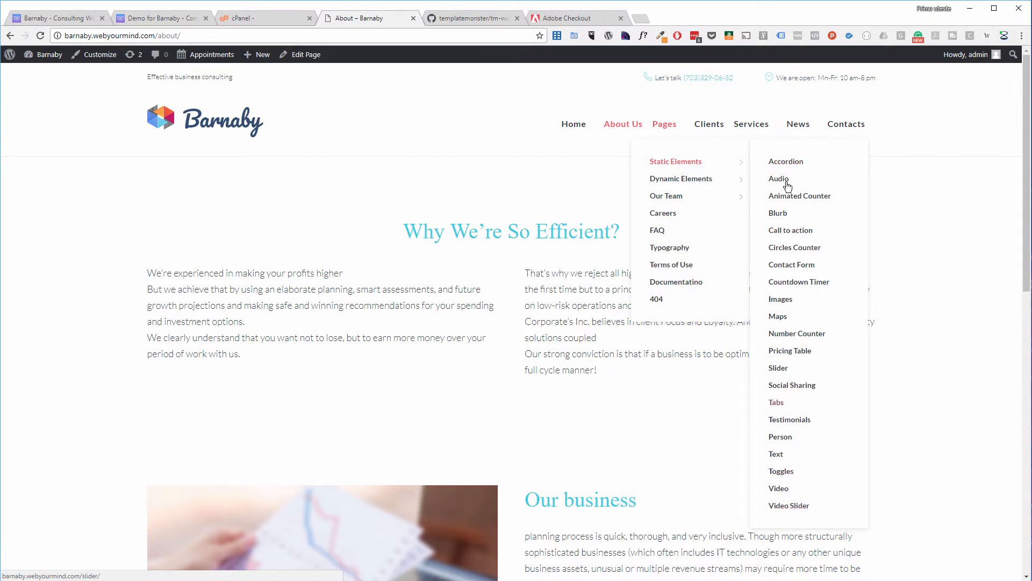
{"action": "left_click", "coordinate": [815, 203]}
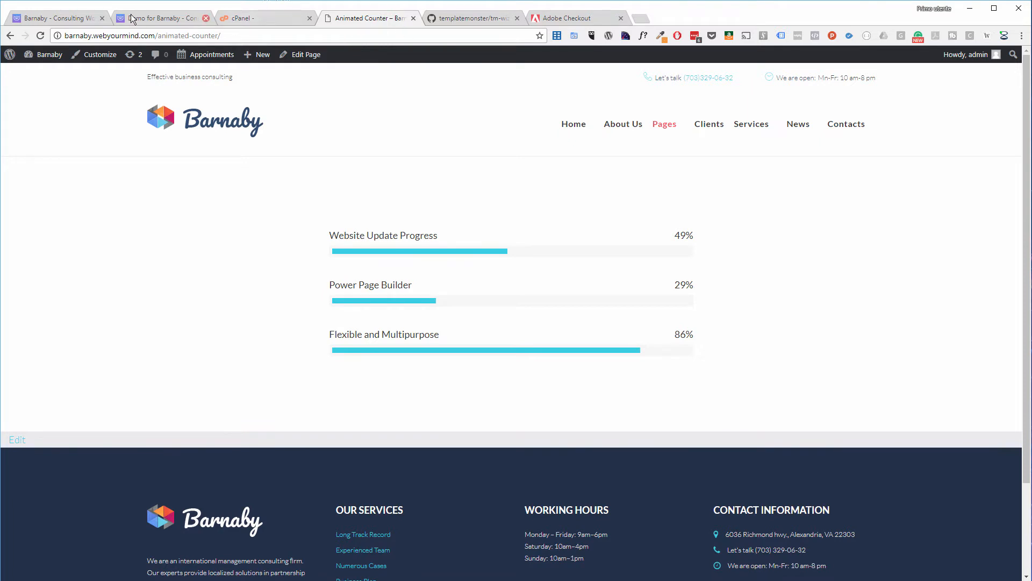
Step: Return to the WordPress dashboard and start customizing the active Barnaby theme from the installed themes
{"action": "left_click", "coordinate": [47, 55]}
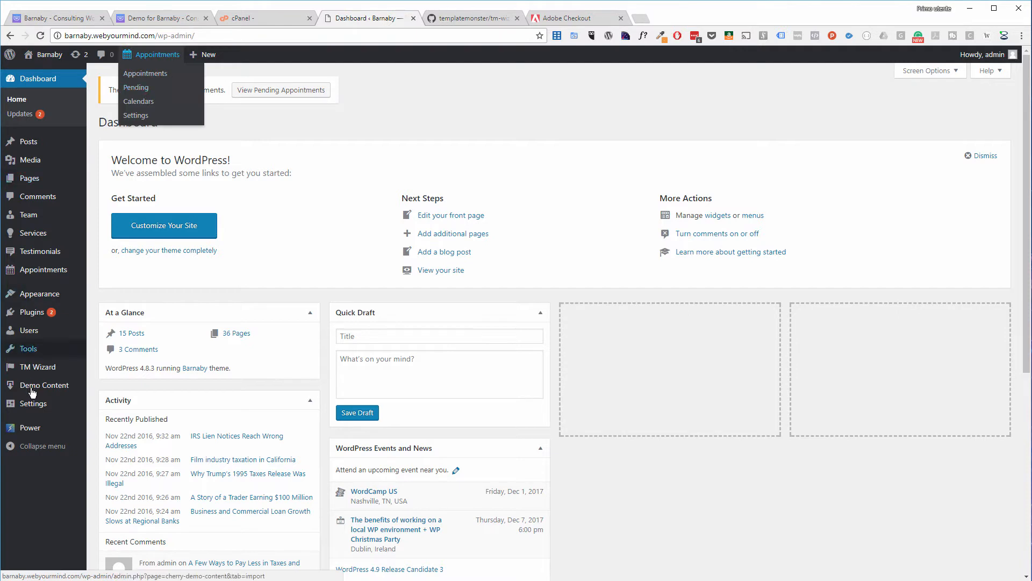
{"action": "mouse_move", "coordinate": [43, 396]}
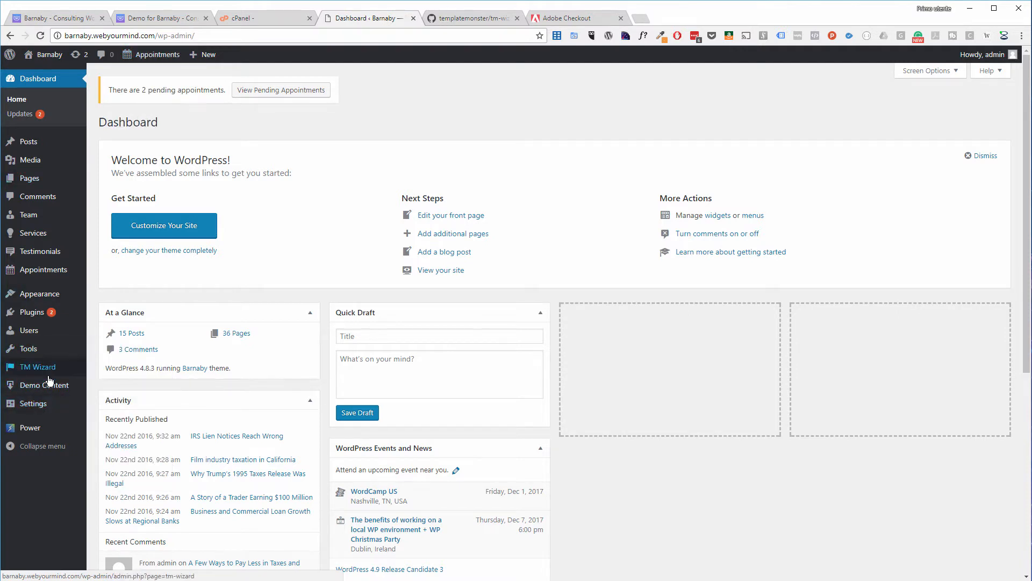
{"action": "mouse_move", "coordinate": [51, 295]}
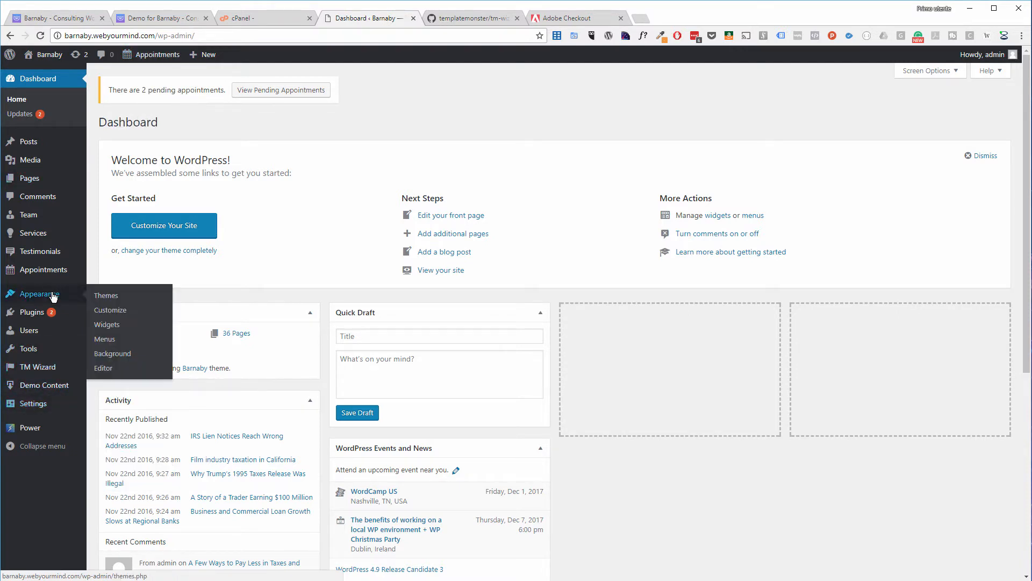
{"action": "left_click", "coordinate": [132, 303]}
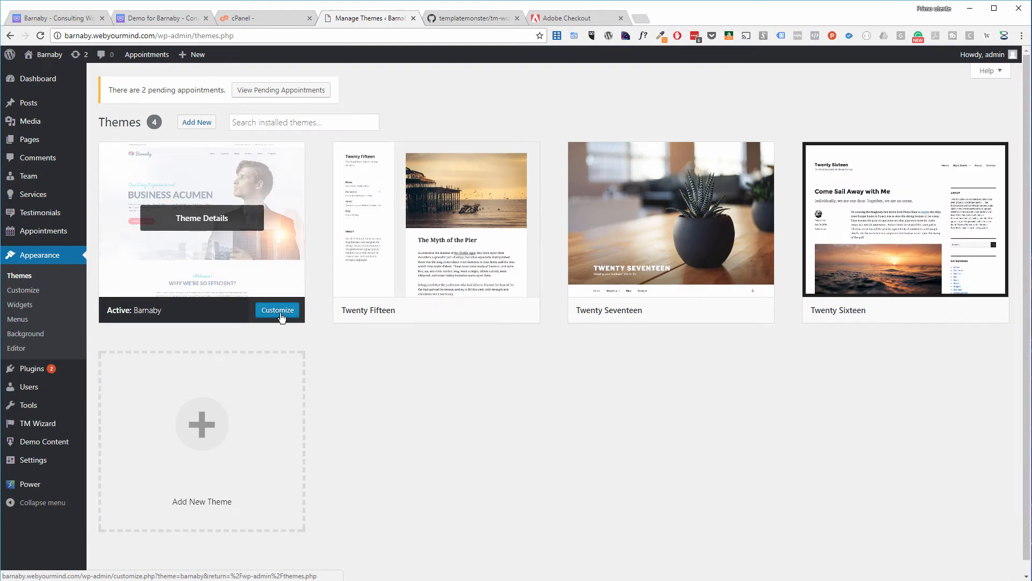
{"action": "left_click", "coordinate": [280, 316]}
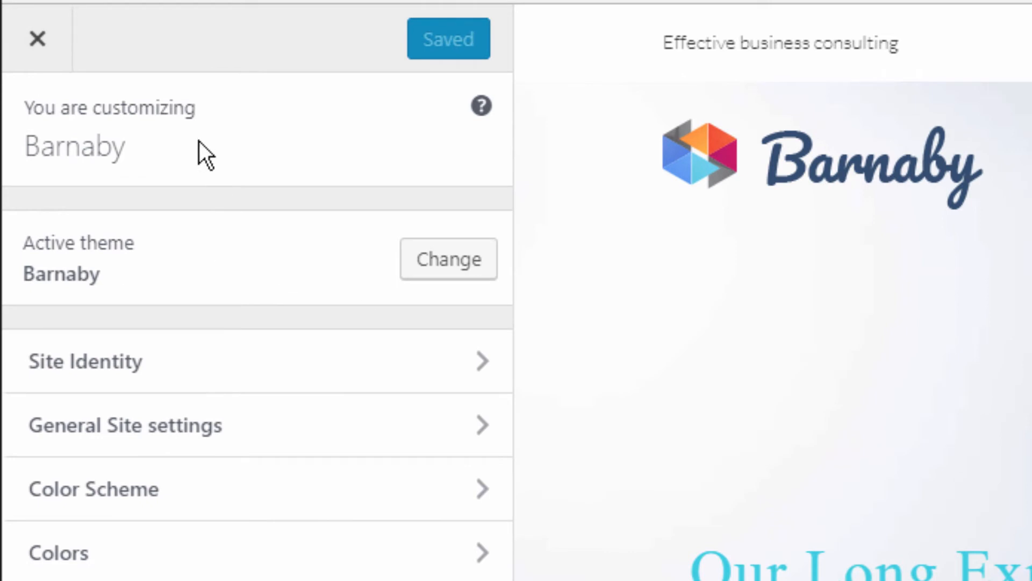
Step: Change the site title to "My Barnaby Theme" in Site Identity and publish the change
{"action": "left_click", "coordinate": [479, 374]}
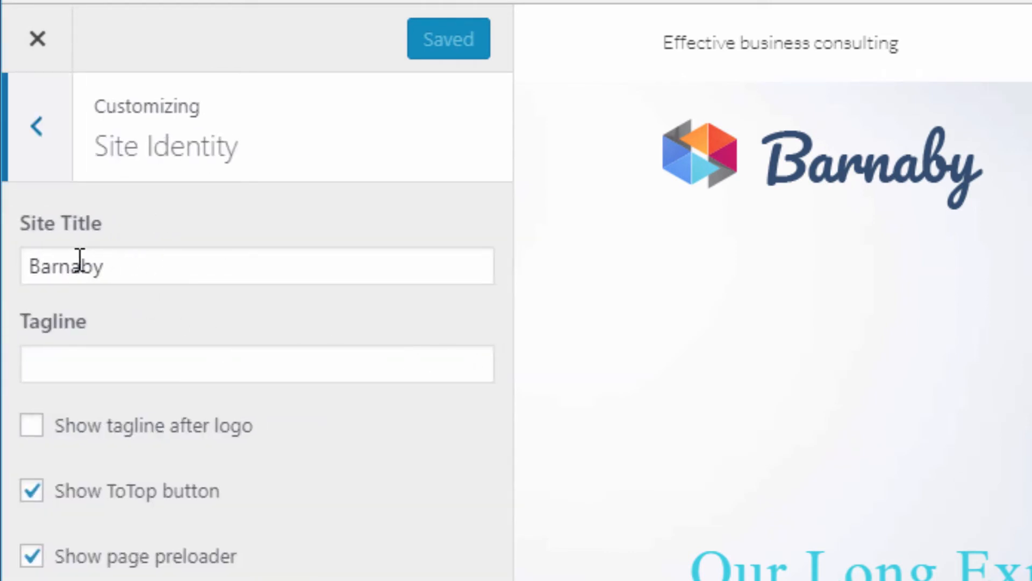
{"action": "double_click", "coordinate": [65, 269]}
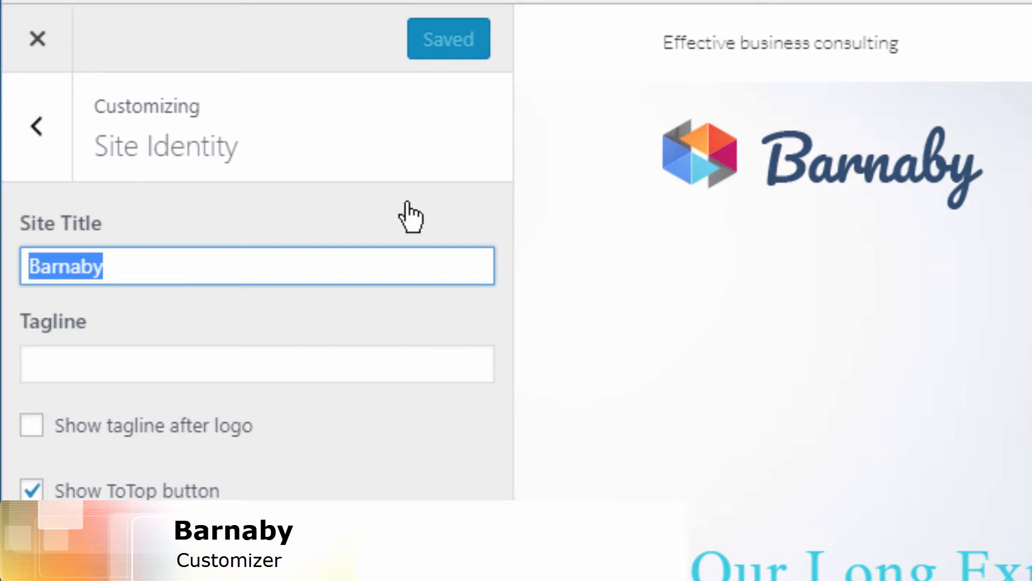
{"action": "type", "text": "My B"}
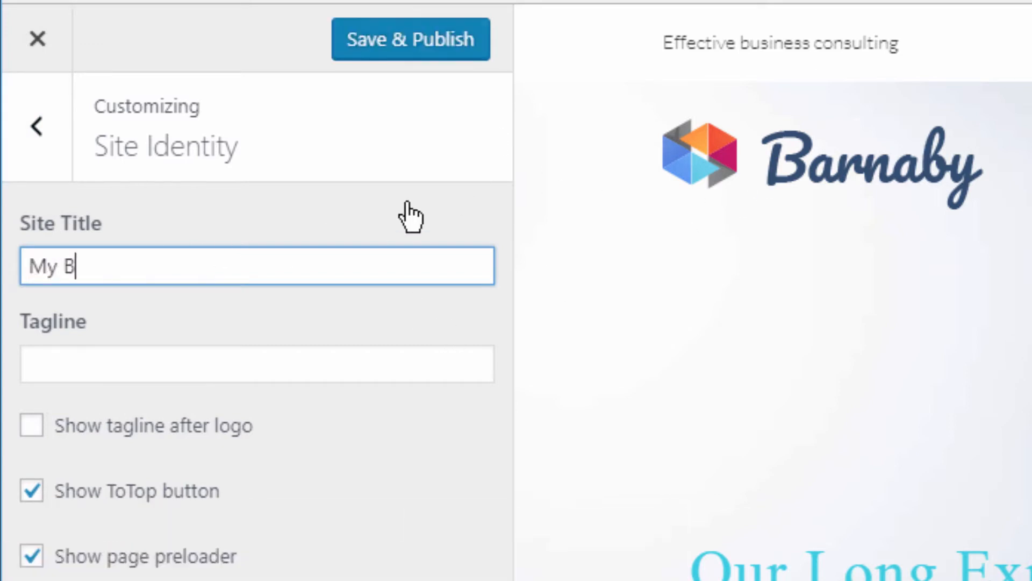
{"action": "type", "text": "arnaby Theme"}
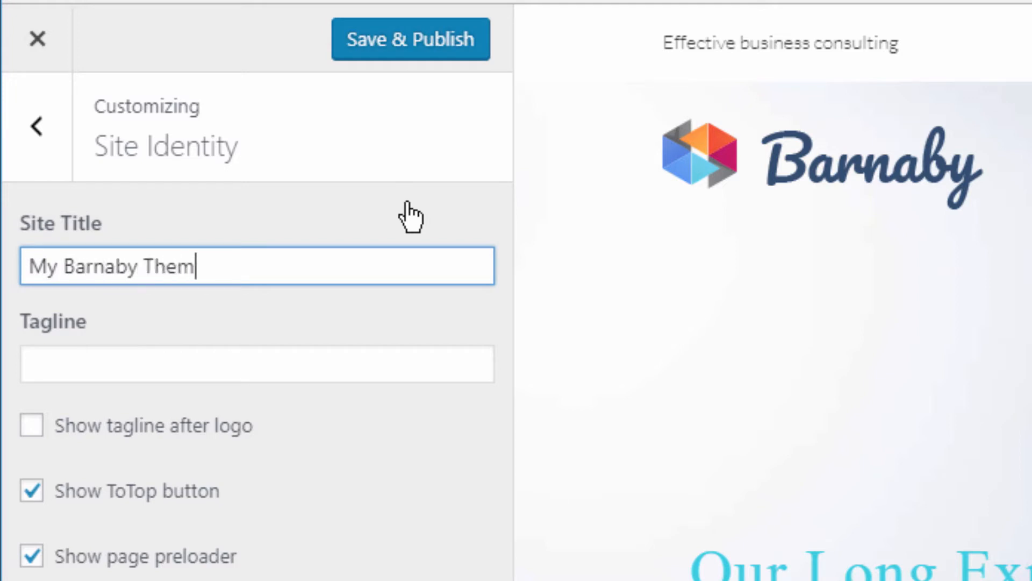
{"action": "left_click", "coordinate": [390, 50]}
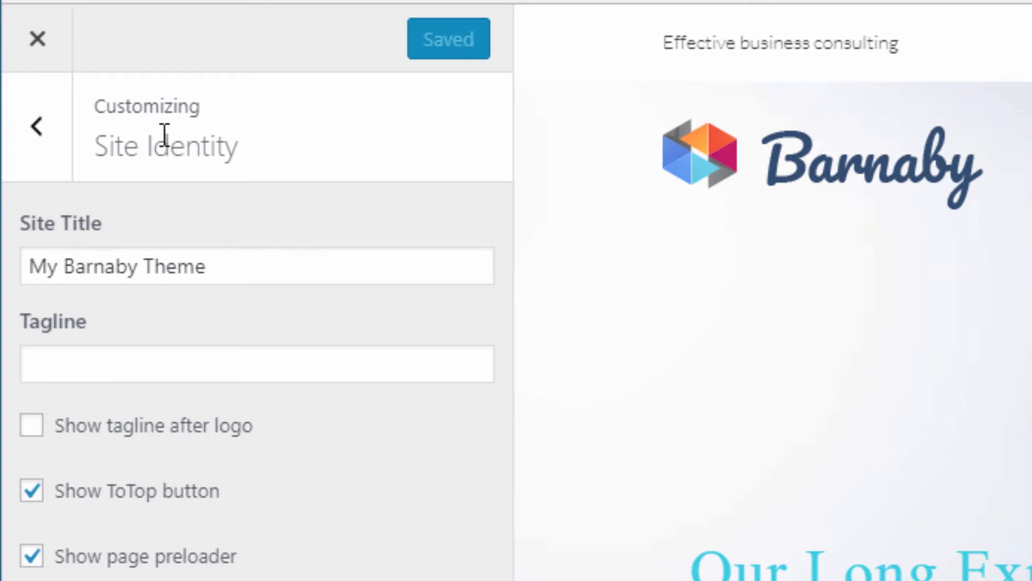
{"action": "left_click", "coordinate": [47, 127]}
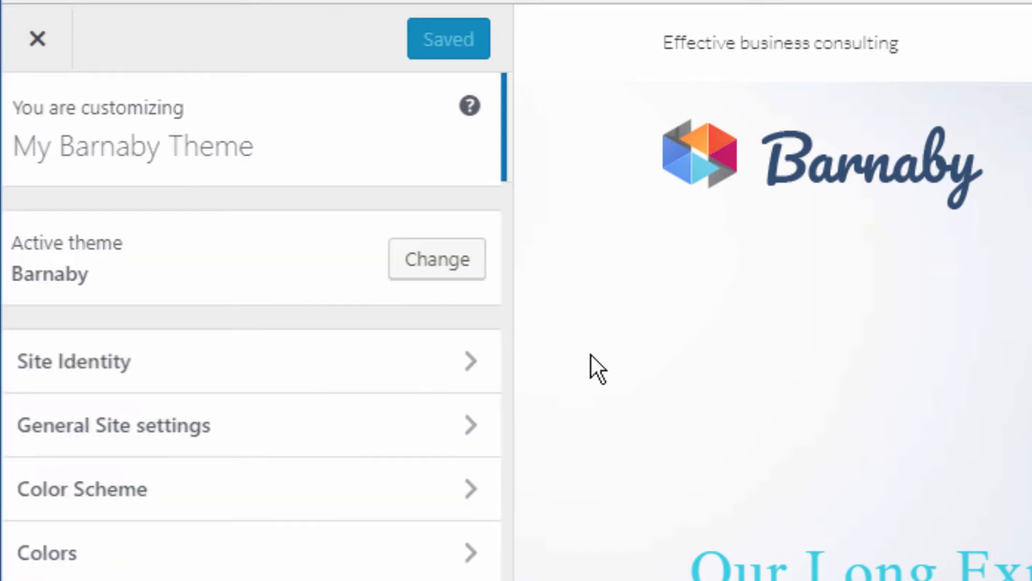
Step: Try the Text logo type in the Logo & Favicon settings, switch back to Image, and review the logo upload options
{"action": "left_click", "coordinate": [482, 417]}
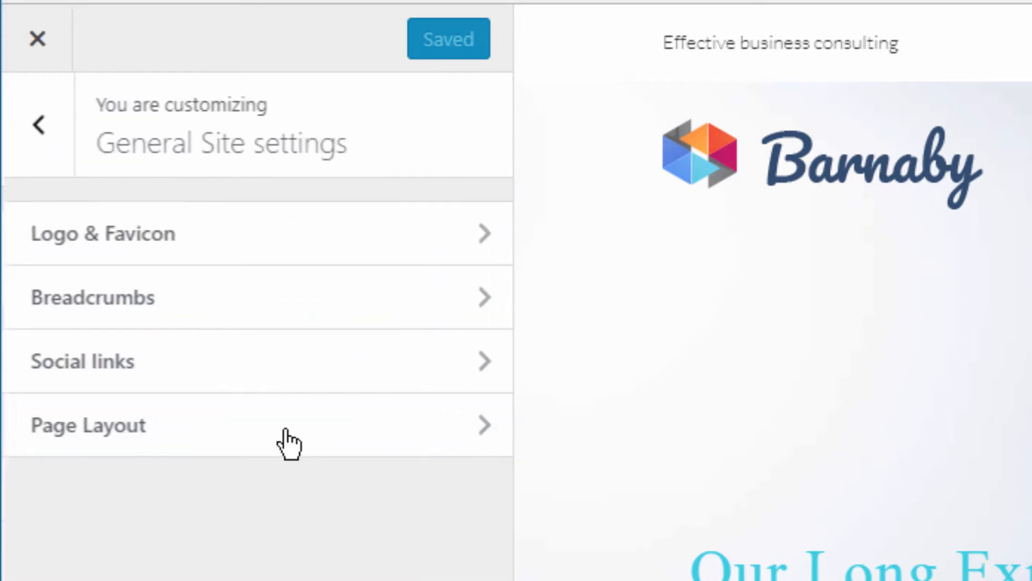
{"action": "left_click", "coordinate": [466, 241]}
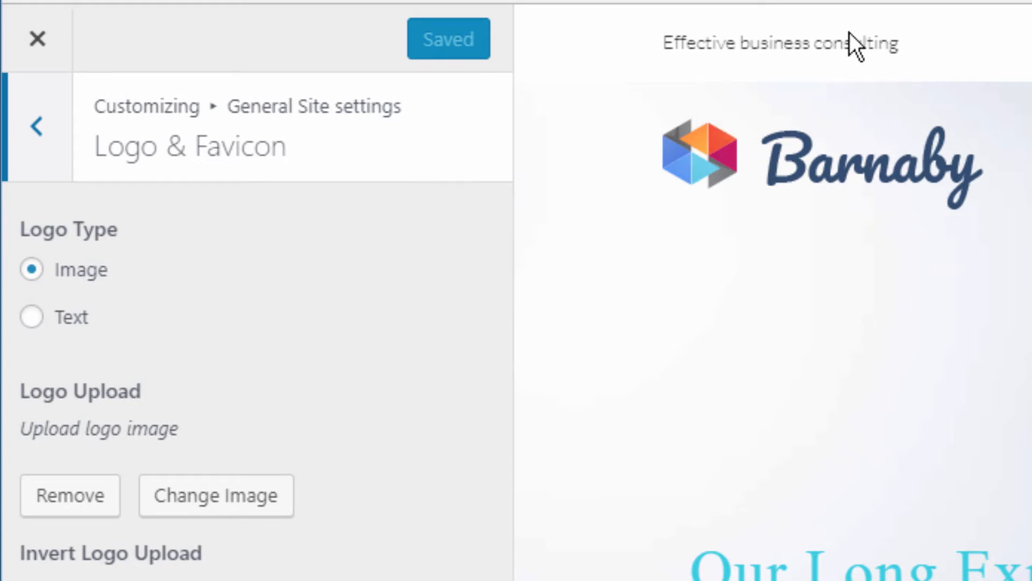
{"action": "left_click", "coordinate": [75, 320]}
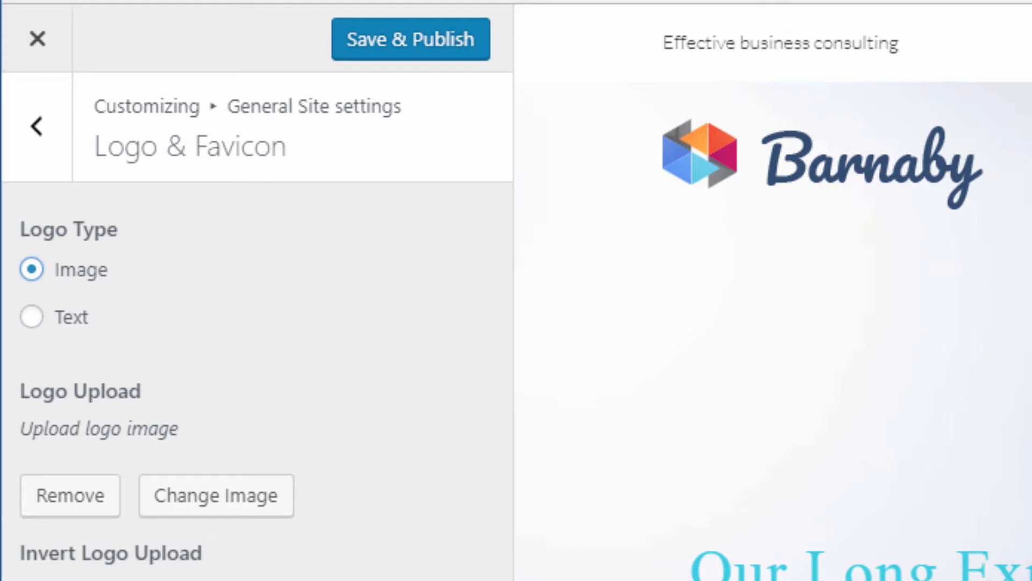
{"action": "scroll", "coordinate": [808, 373], "scroll_direction": "down", "scroll_amount": 12}
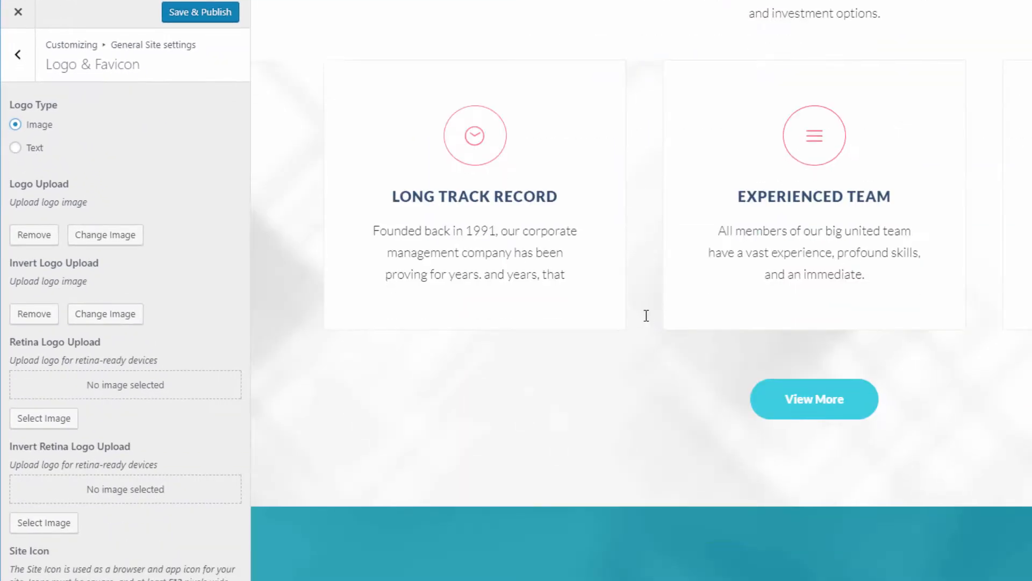
{"action": "scroll", "coordinate": [640, 315], "scroll_direction": "up", "scroll_amount": 12}
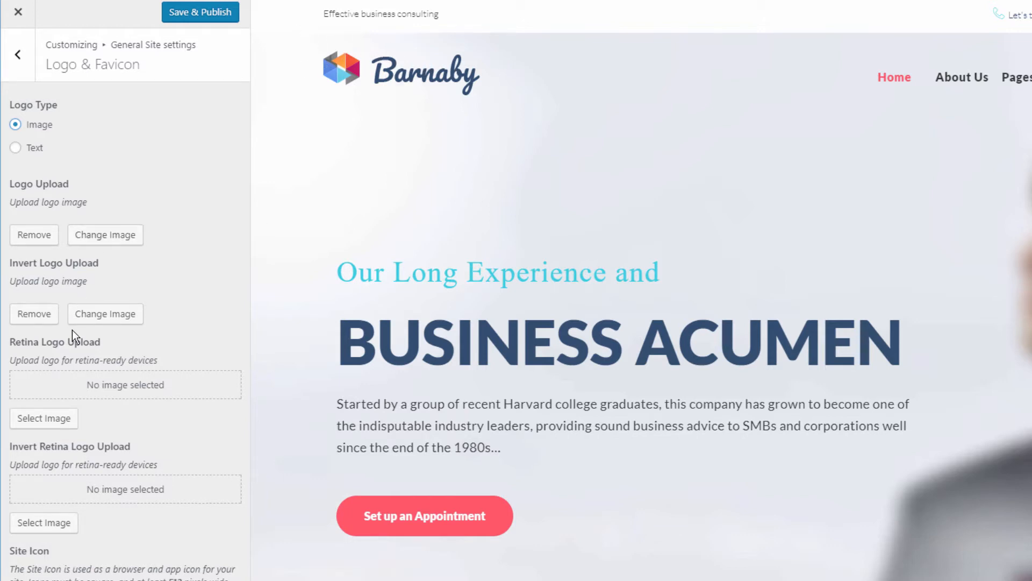
{"action": "scroll", "coordinate": [261, 247], "scroll_direction": "down", "scroll_amount": 3}
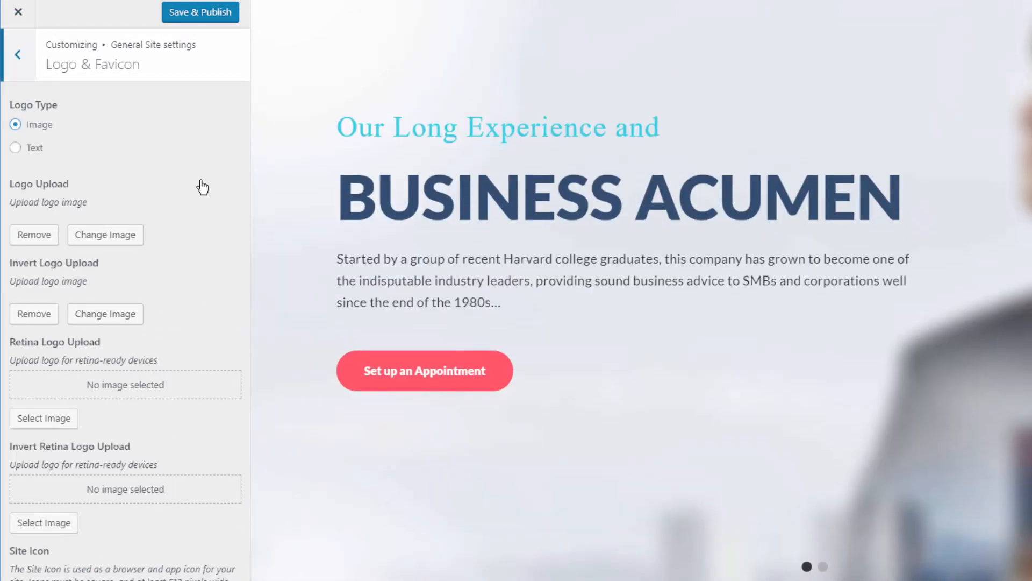
Step: Open the Regular scheme under Color Scheme and compare its accent colors with the home page preview
{"action": "key", "text": "Escape"}
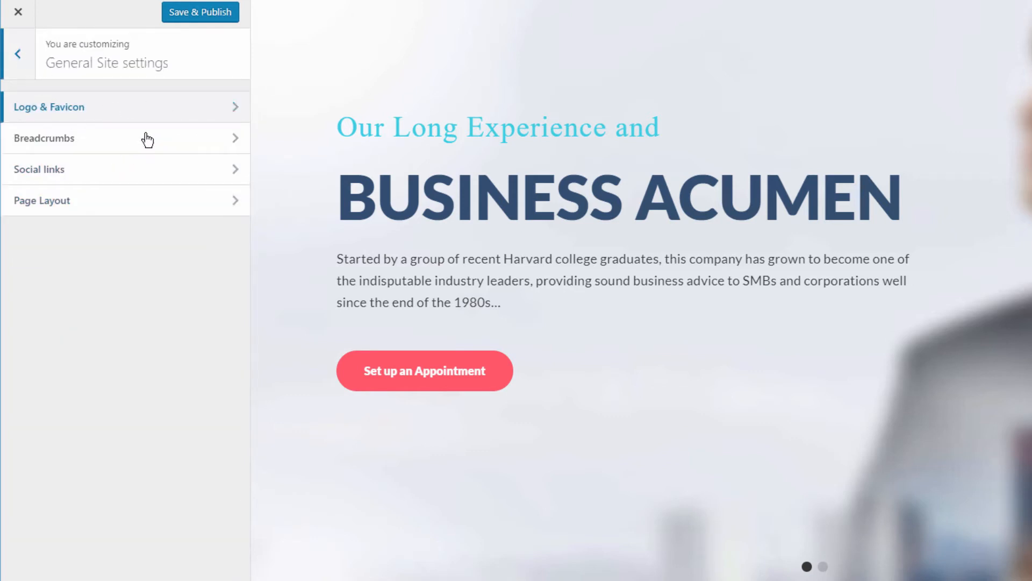
{"action": "key", "text": "Escape"}
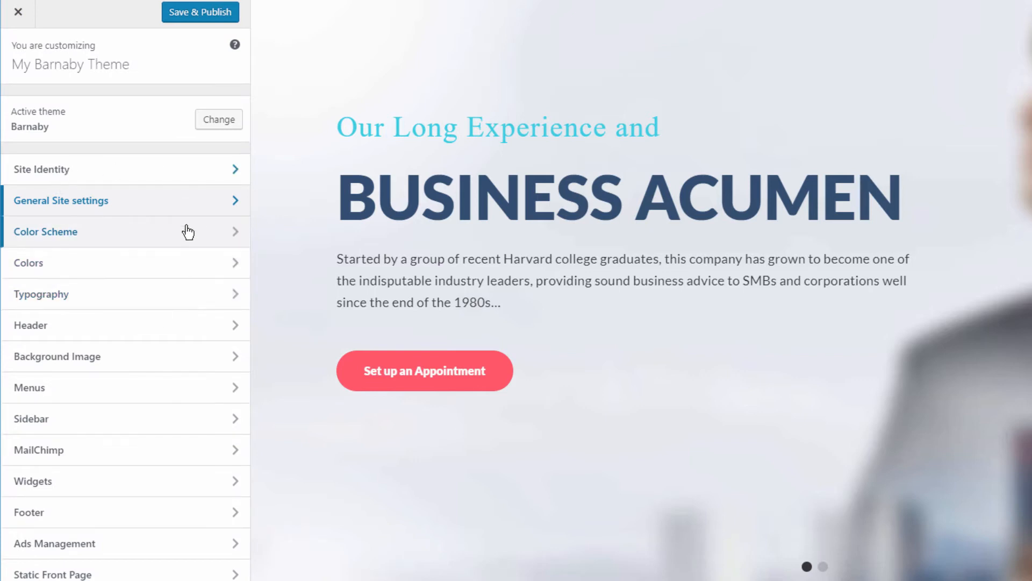
{"action": "left_click", "coordinate": [236, 230]}
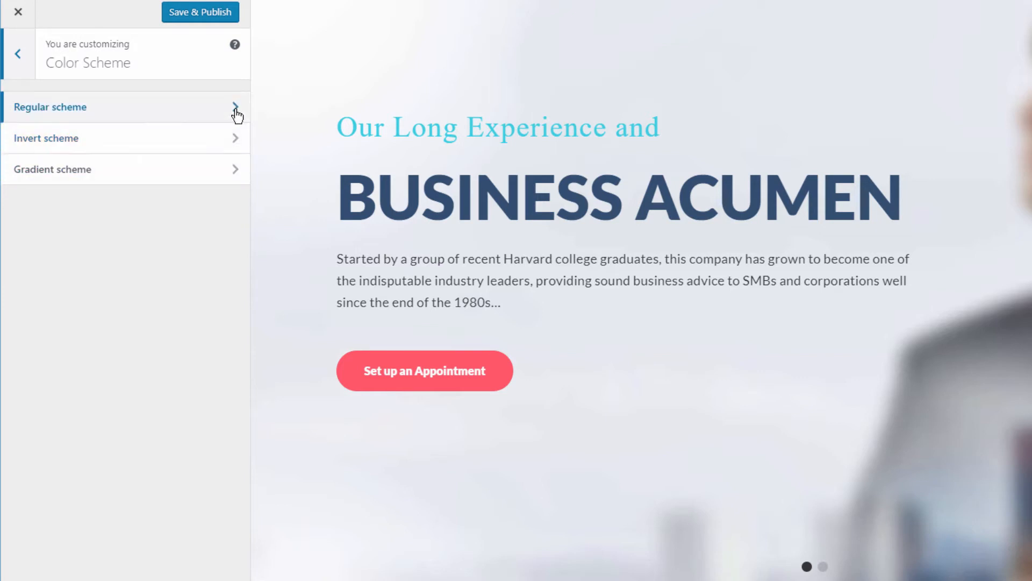
{"action": "left_click", "coordinate": [237, 115]}
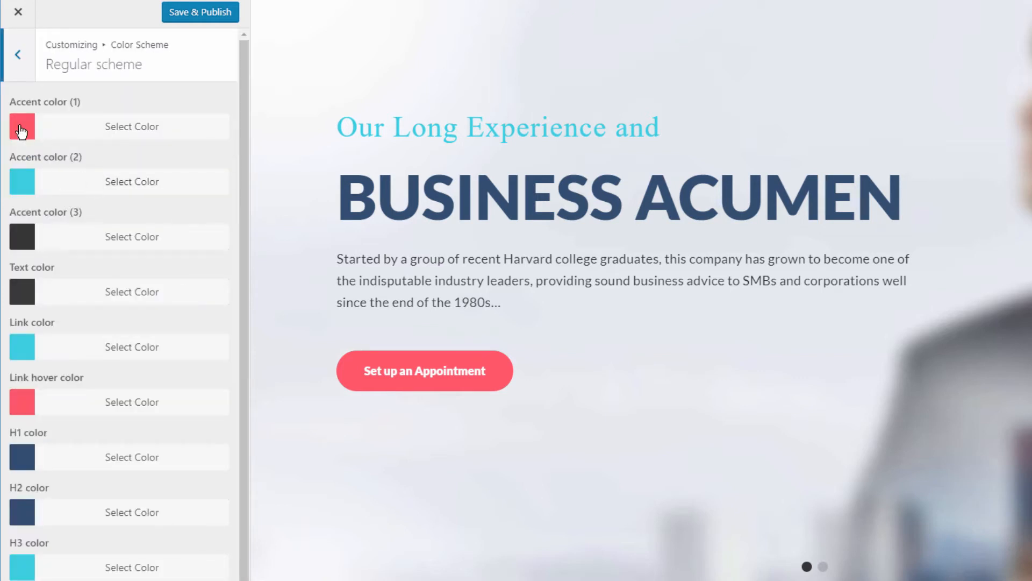
{"action": "scroll", "coordinate": [763, 137], "scroll_direction": "up", "scroll_amount": 3}
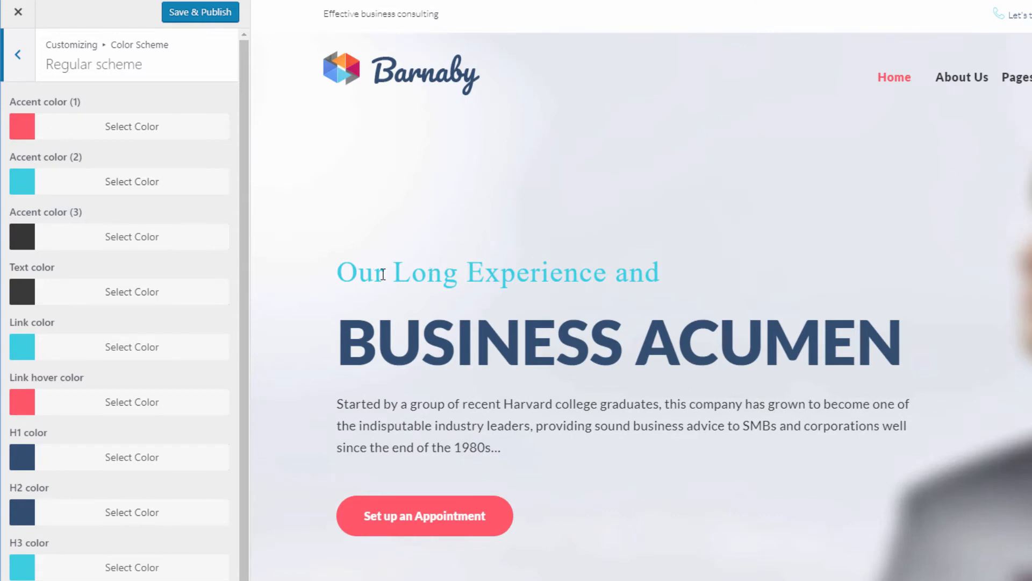
{"action": "left_click_drag", "start_coordinate": [383, 274], "coordinate": [676, 274]}
{"action": "left_click", "coordinate": [676, 274]}
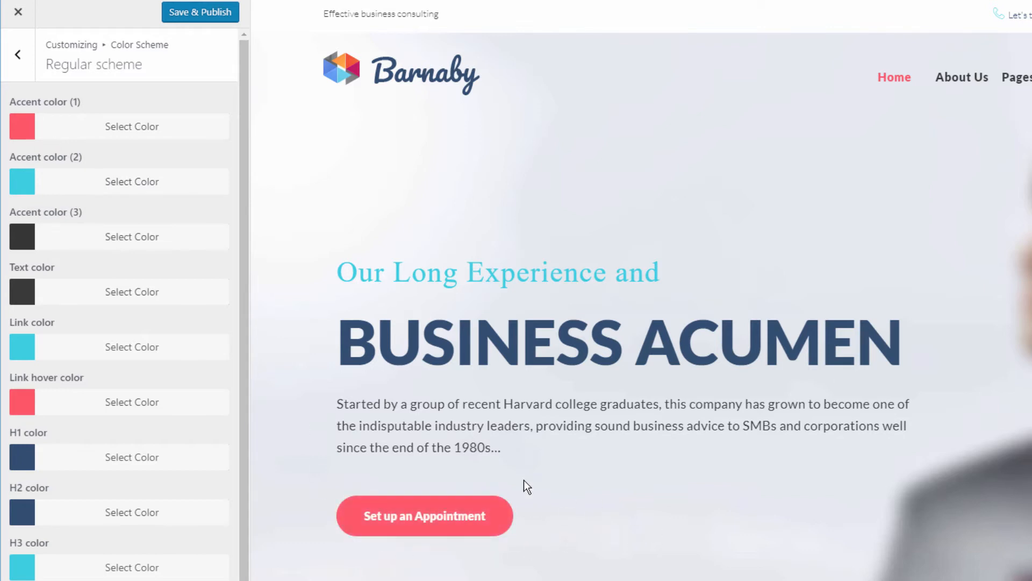
Step: Try #2e8c73 as Accent color (1) in the Regular scheme and preview it on the home page
{"action": "left_click", "coordinate": [25, 127]}
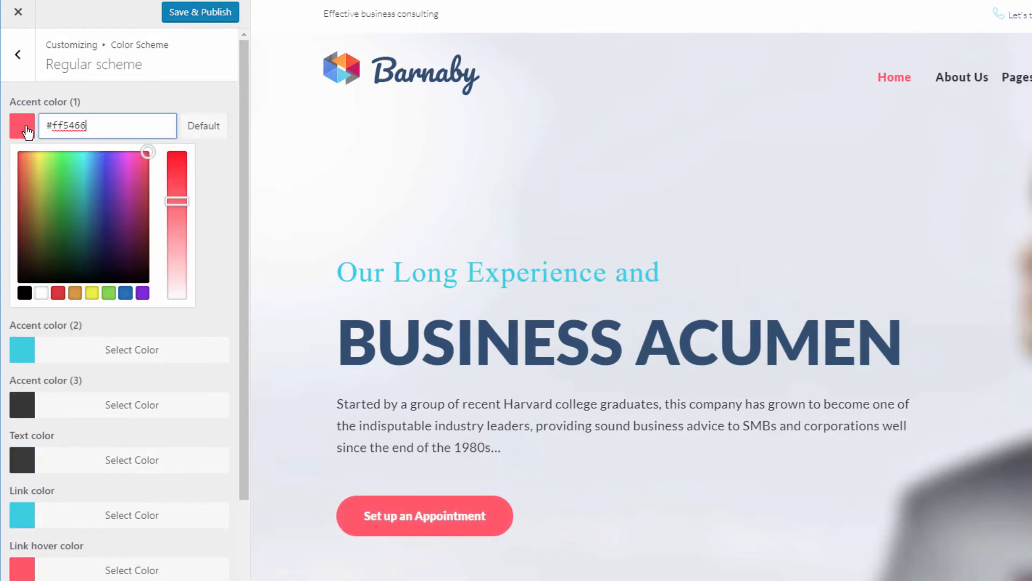
{"action": "left_click", "coordinate": [78, 210]}
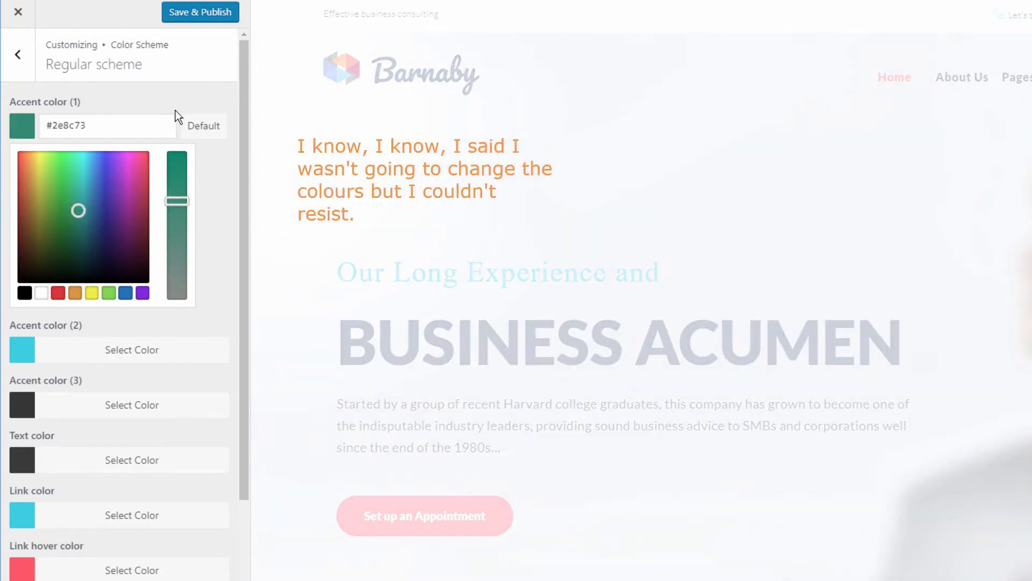
{"action": "left_click", "coordinate": [177, 113]}
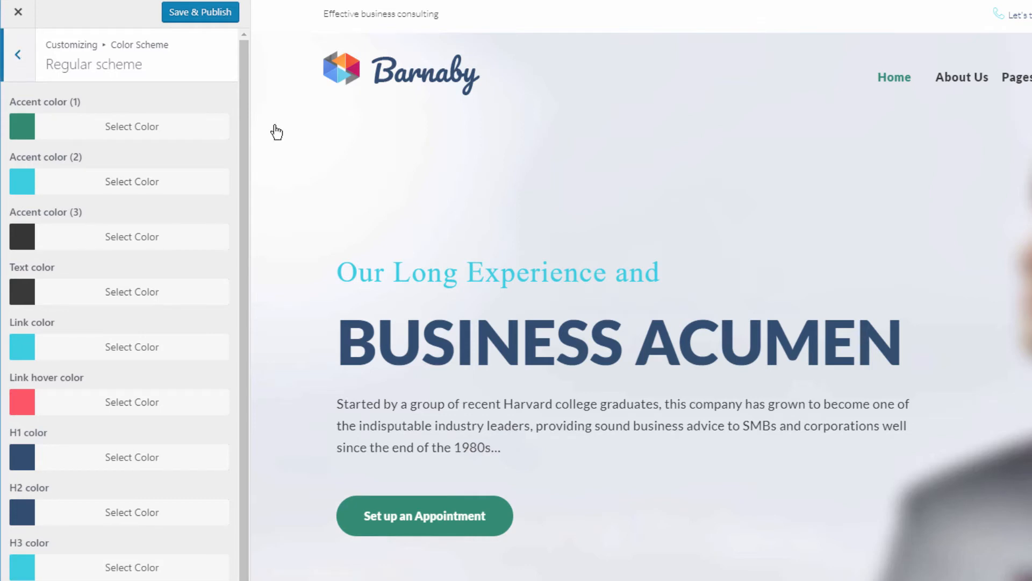
Step: Leave the color settings and review the Header customization sections
{"action": "left_click", "coordinate": [18, 54]}
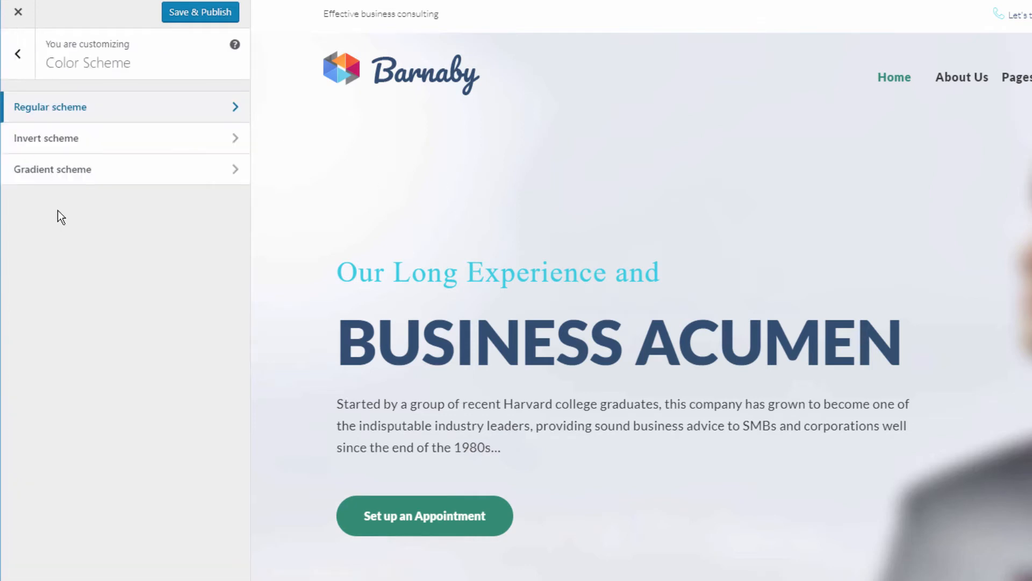
{"action": "left_click", "coordinate": [17, 54]}
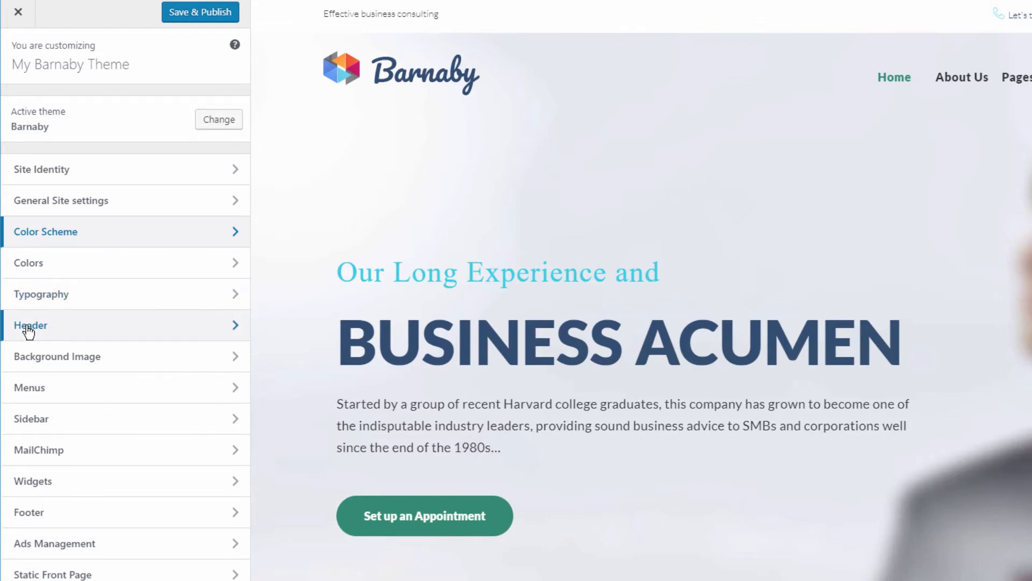
{"action": "left_click", "coordinate": [176, 331]}
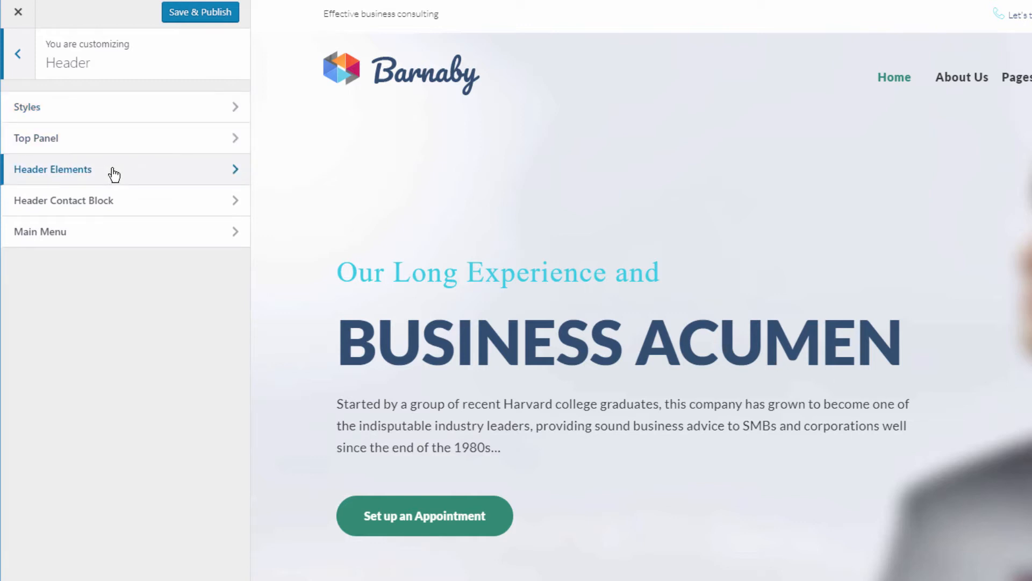
{"action": "left_click", "coordinate": [19, 55]}
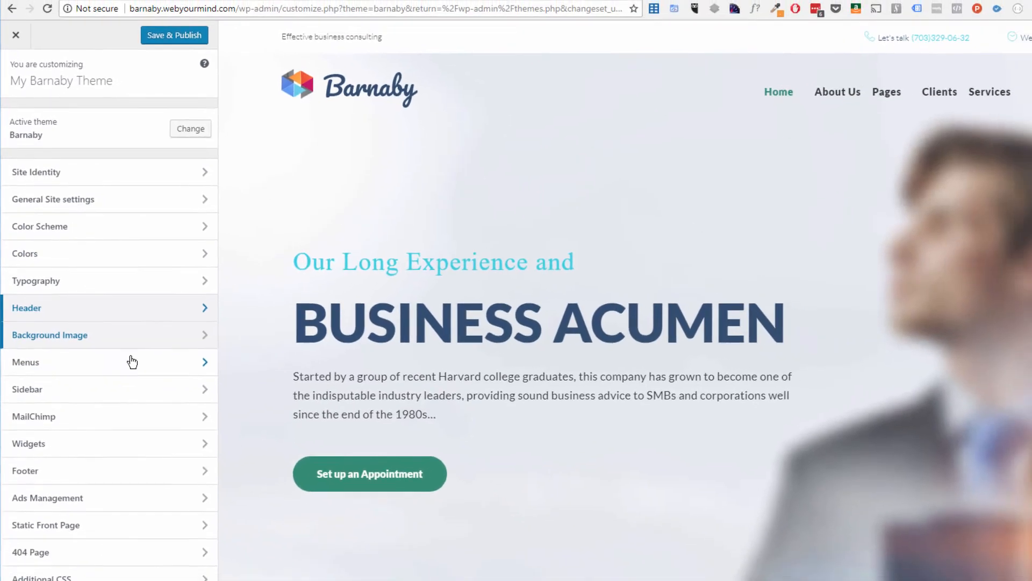
Step: Open the Main menu for customization, view the Header Style 3 item's options, and compare the Home sub-items with the preview's navigation
{"action": "left_click", "coordinate": [154, 385]}
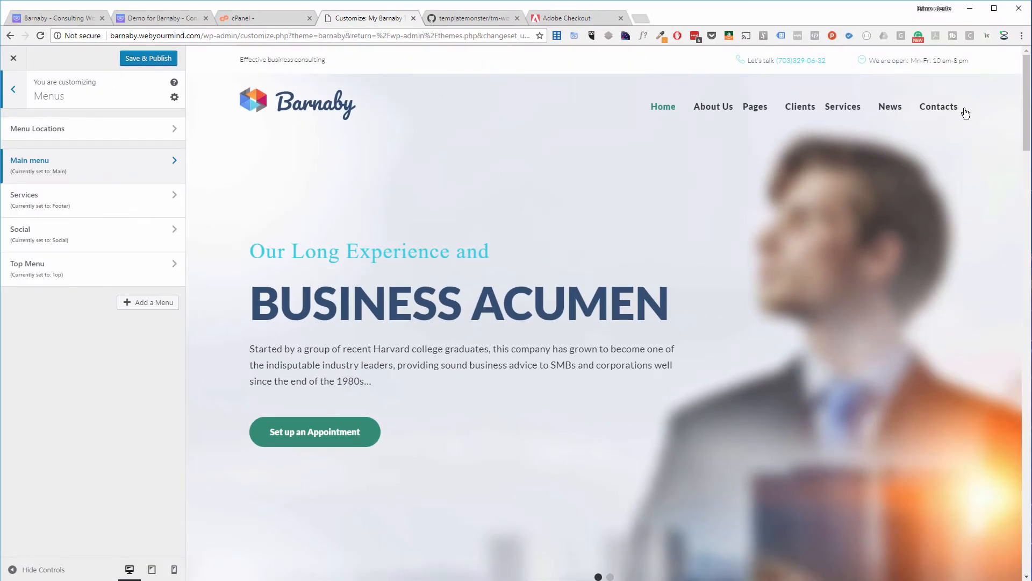
{"action": "left_click", "coordinate": [112, 171]}
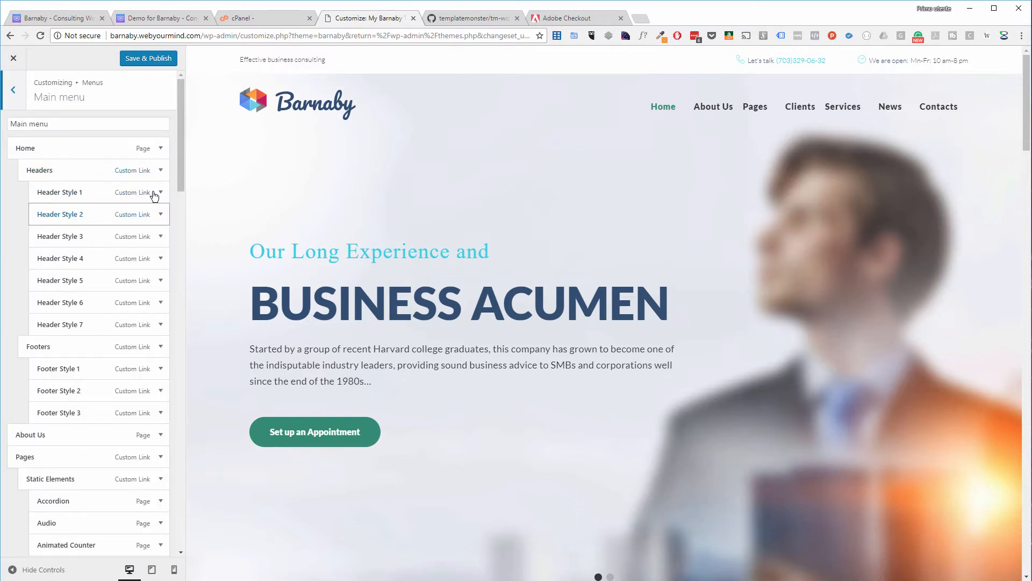
{"action": "left_click", "coordinate": [160, 237]}
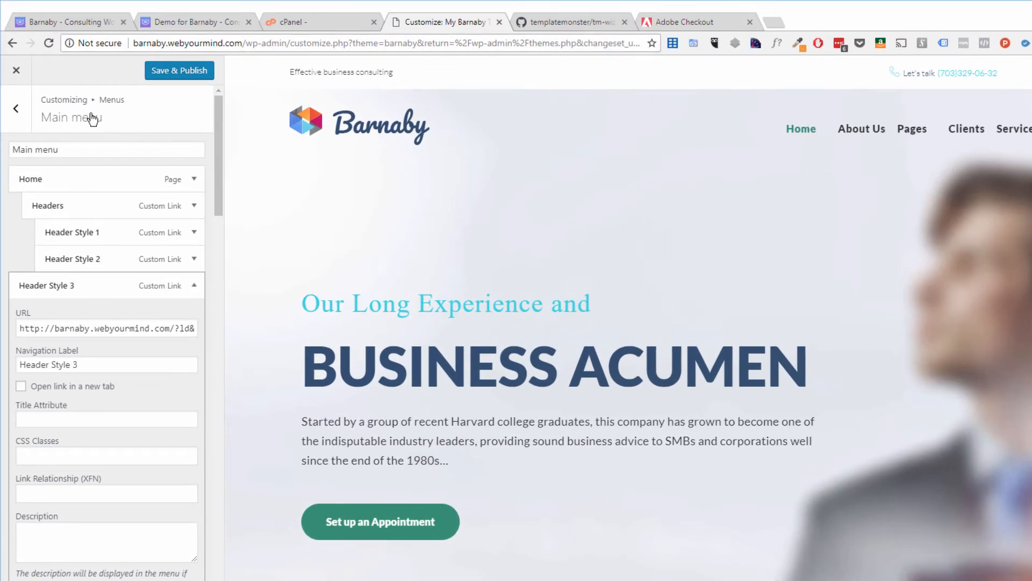
{"action": "mouse_move", "coordinate": [801, 138]}
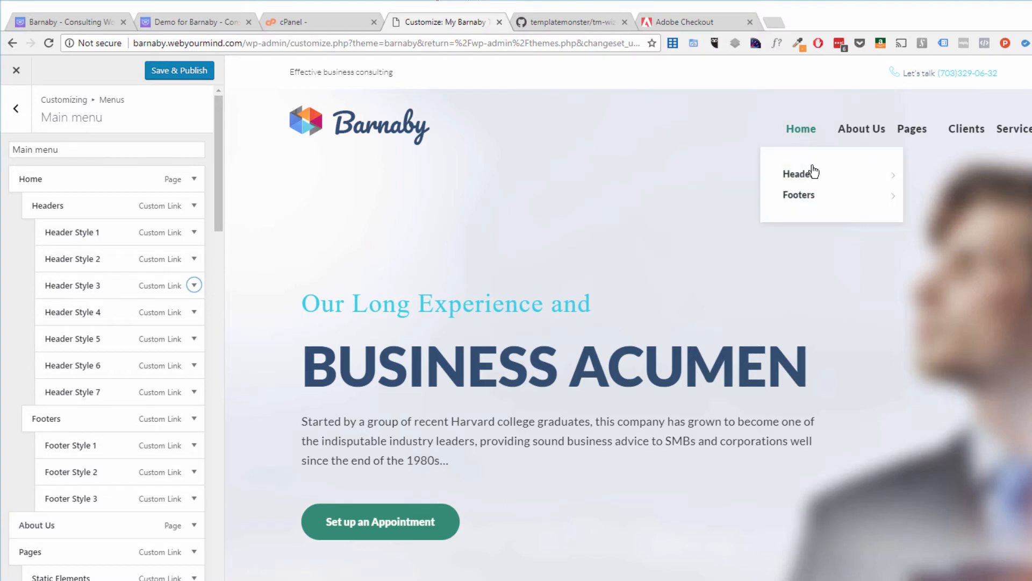
{"action": "mouse_move", "coordinate": [816, 178]}
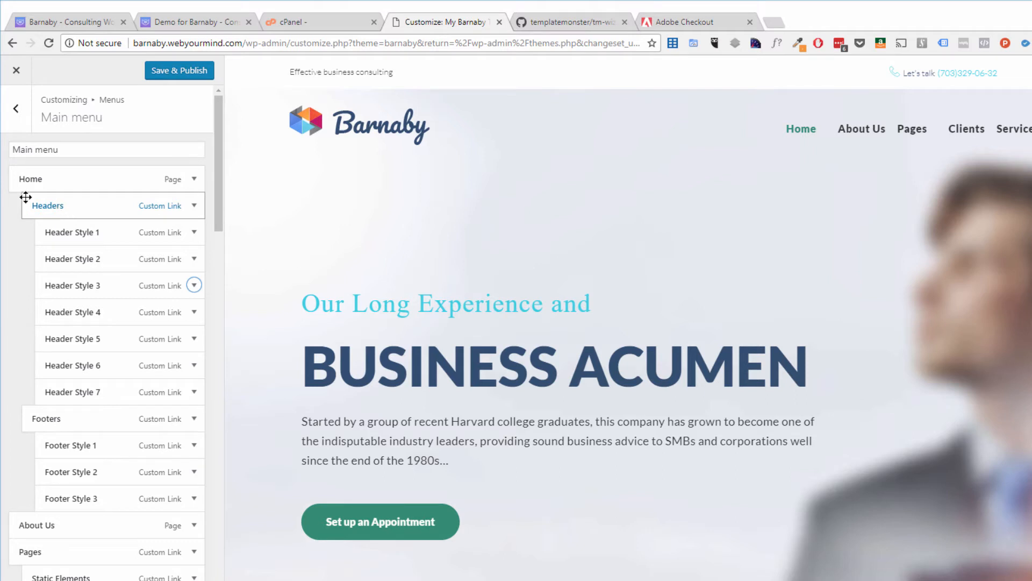
{"action": "mouse_move", "coordinate": [806, 132]}
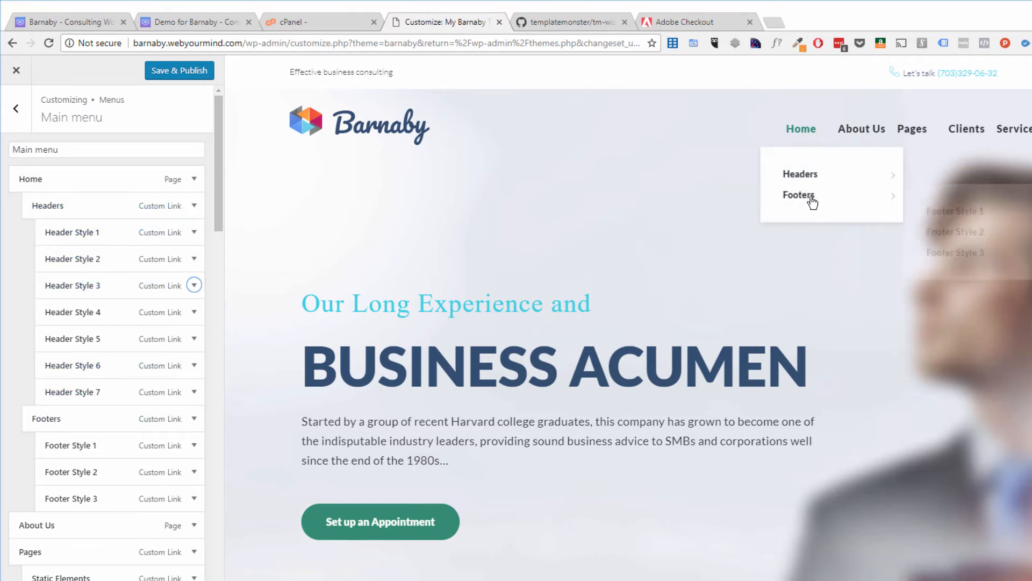
Step: Examine the Main menu's Pages and Static Elements items, then return to the main customization sections
{"action": "scroll", "coordinate": [86, 373], "scroll_direction": "down", "scroll_amount": 7}
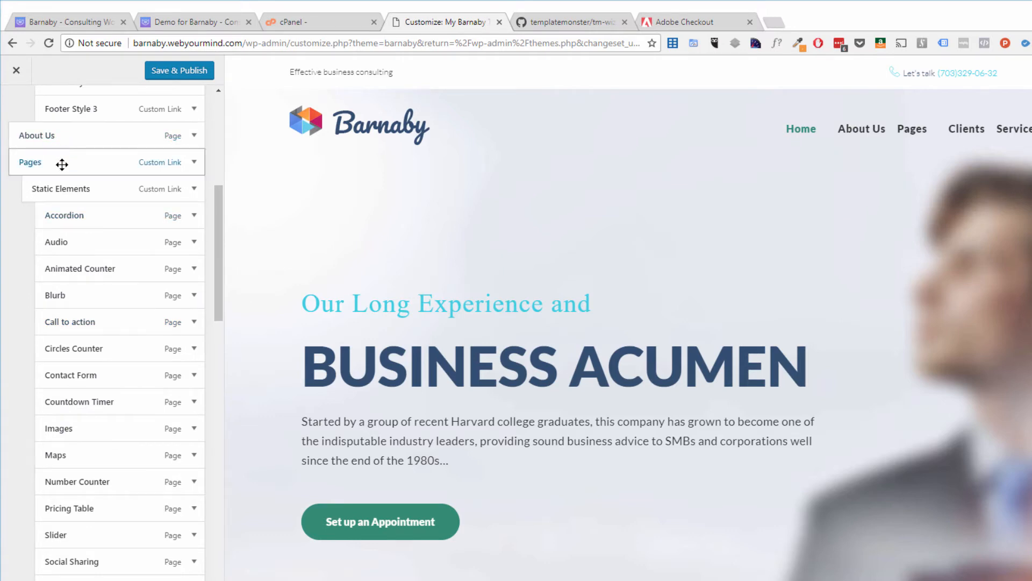
{"action": "scroll", "coordinate": [65, 163], "scroll_direction": "down", "scroll_amount": 2}
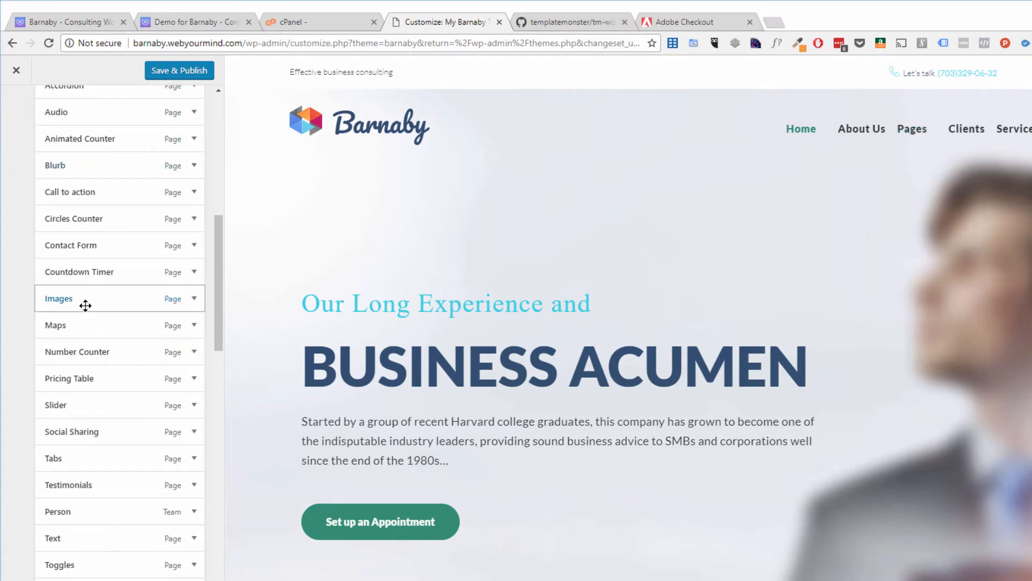
{"action": "scroll", "coordinate": [126, 353], "scroll_direction": "down", "scroll_amount": 3}
{"action": "scroll", "coordinate": [138, 376], "scroll_direction": "up", "scroll_amount": 12}
{"action": "left_click", "coordinate": [16, 108]}
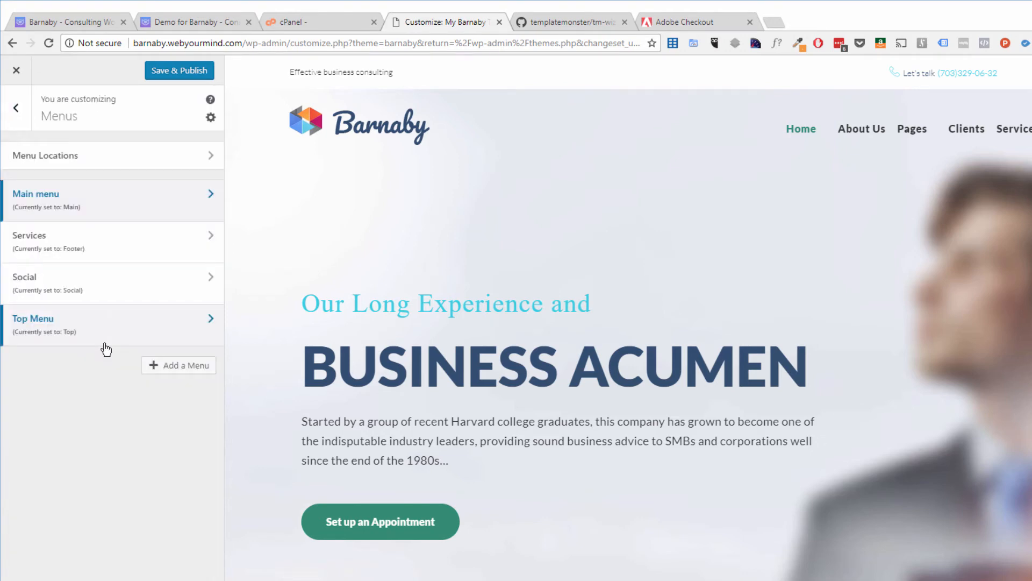
{"action": "left_click", "coordinate": [16, 108]}
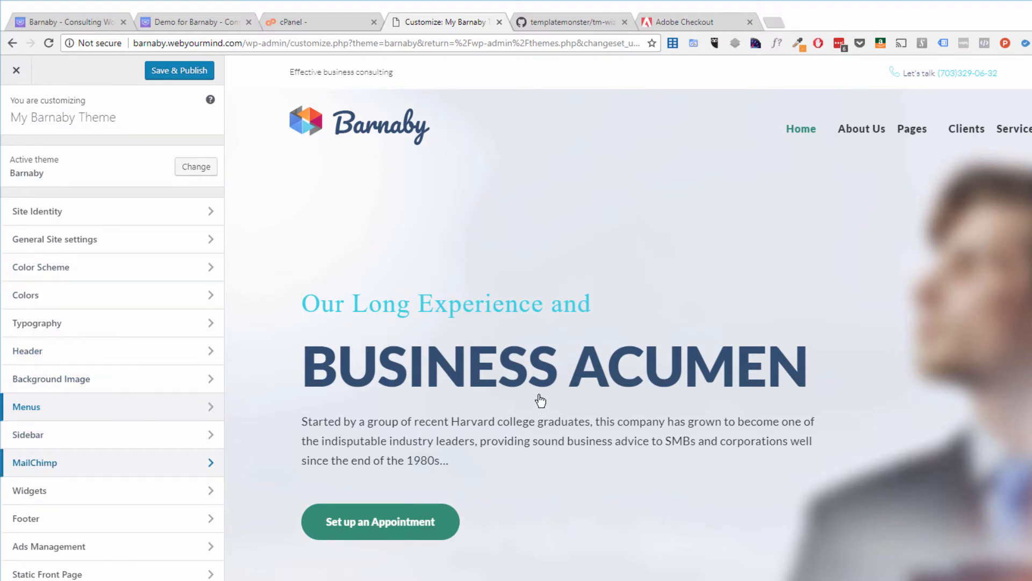
Step: Review the MailChimp settings for the subscribe widget and look through the home page preview down to the footer
{"action": "left_click", "coordinate": [64, 463]}
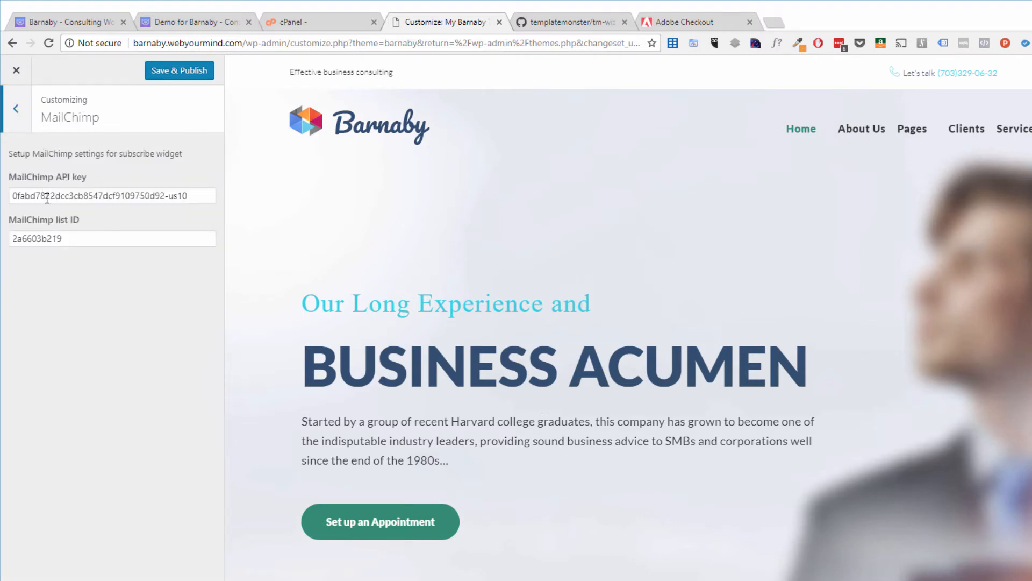
{"action": "left_click_drag", "start_coordinate": [20, 153], "coordinate": [243, 161]}
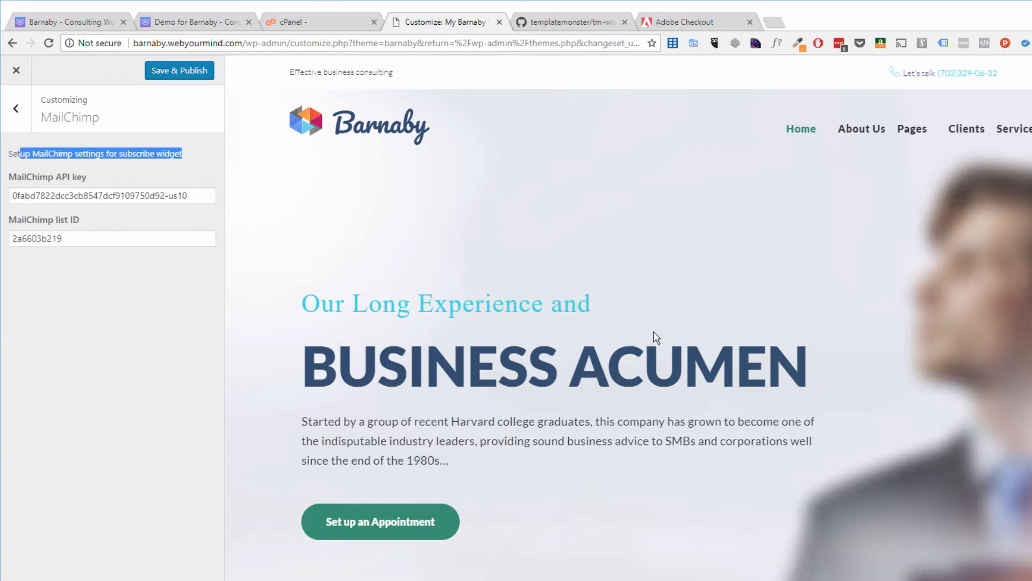
{"action": "scroll", "coordinate": [628, 317], "scroll_direction": "down", "scroll_amount": 20}
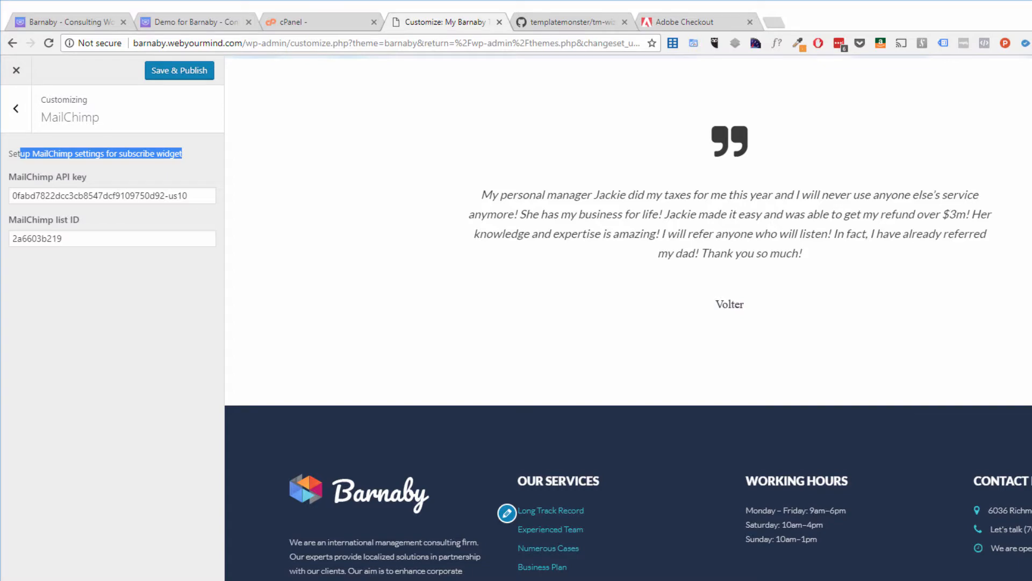
{"action": "scroll", "coordinate": [628, 317], "scroll_direction": "up", "scroll_amount": 20}
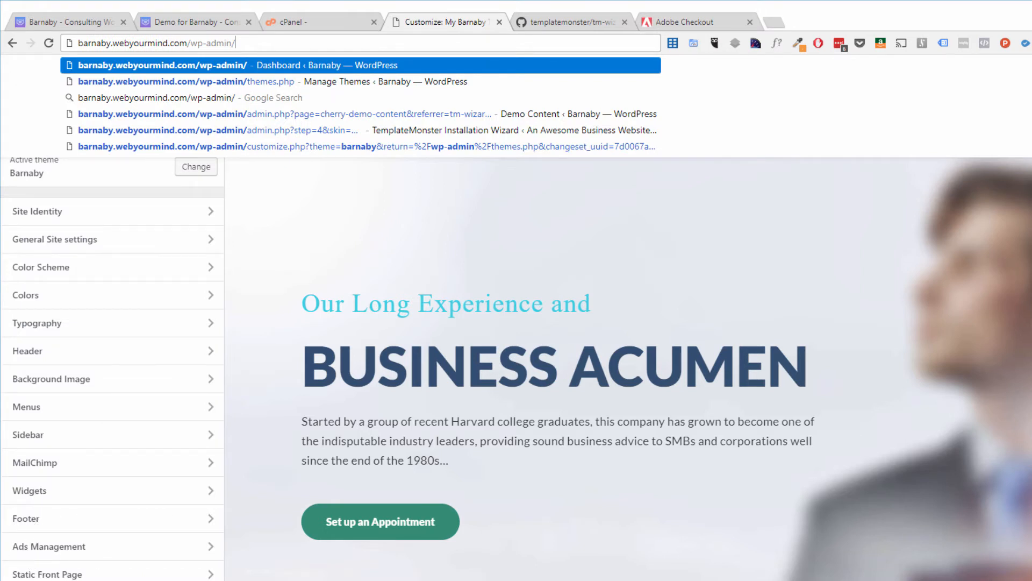
Step: Go to the WordPress dashboard and review the Main menu structure in the Appearance menu editor
{"action": "key", "text": "Return"}
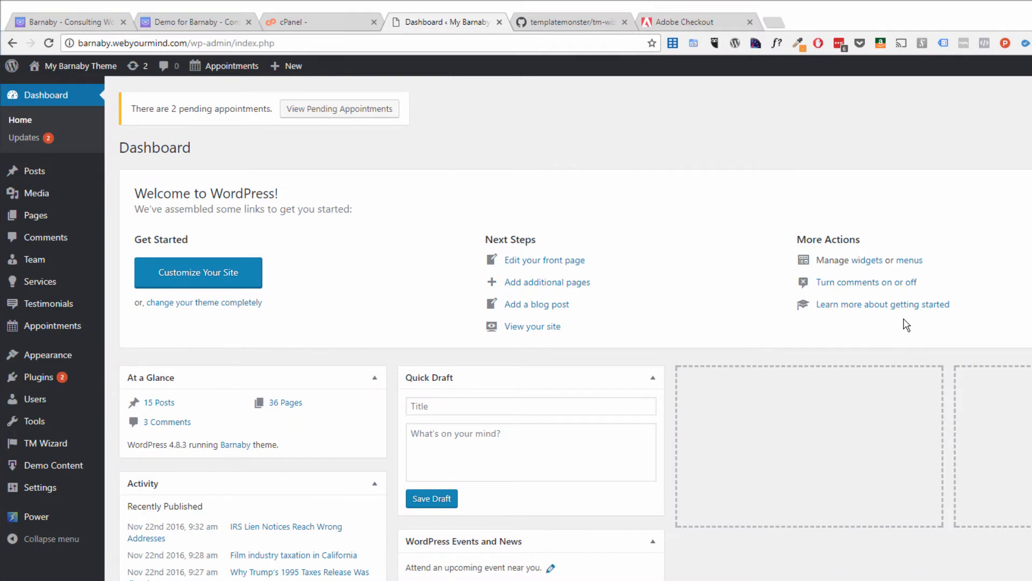
{"action": "mouse_move", "coordinate": [53, 365]}
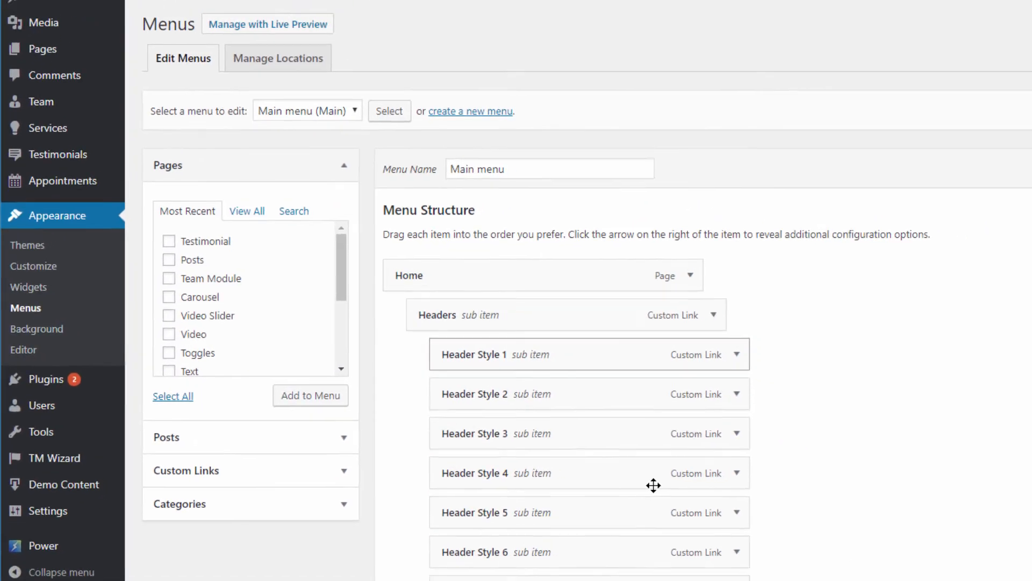
{"action": "scroll", "coordinate": [843, 526], "scroll_direction": "down", "scroll_amount": 5}
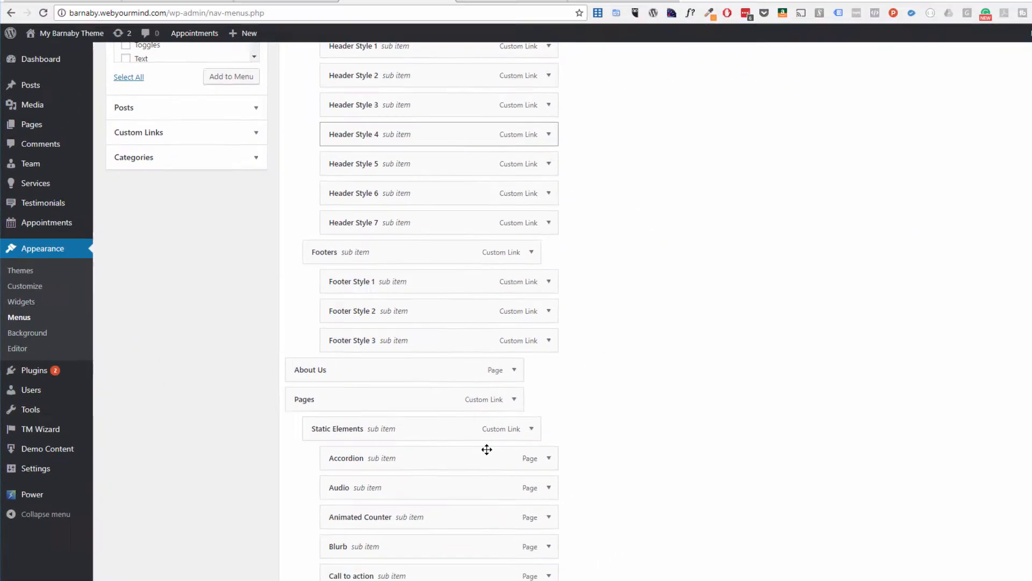
{"action": "scroll", "coordinate": [131, 339], "scroll_direction": "down", "scroll_amount": 3}
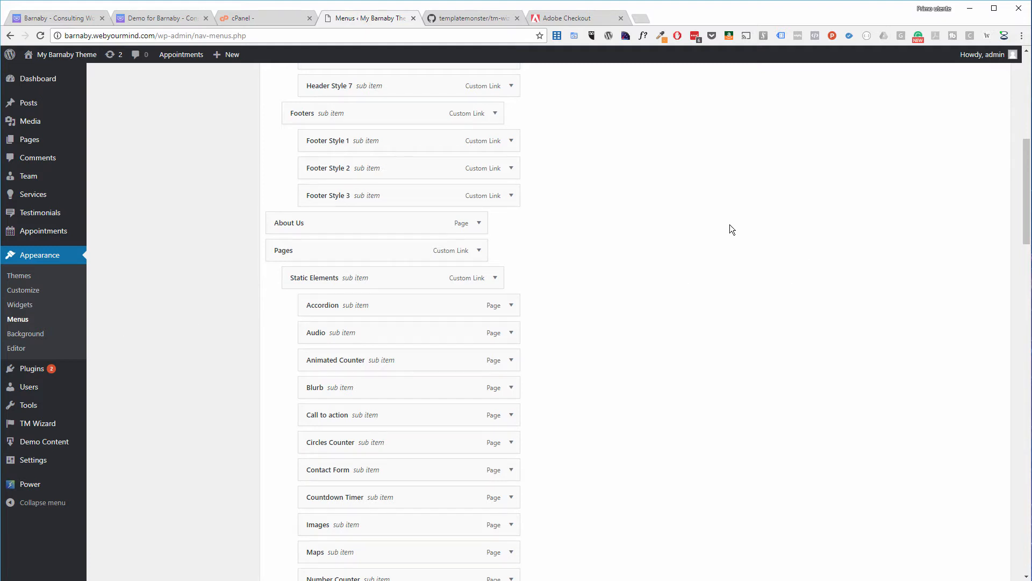
Step: Open the Services list in the dashboard, then view the live site's Services page and look through its entries
{"action": "left_click", "coordinate": [33, 195]}
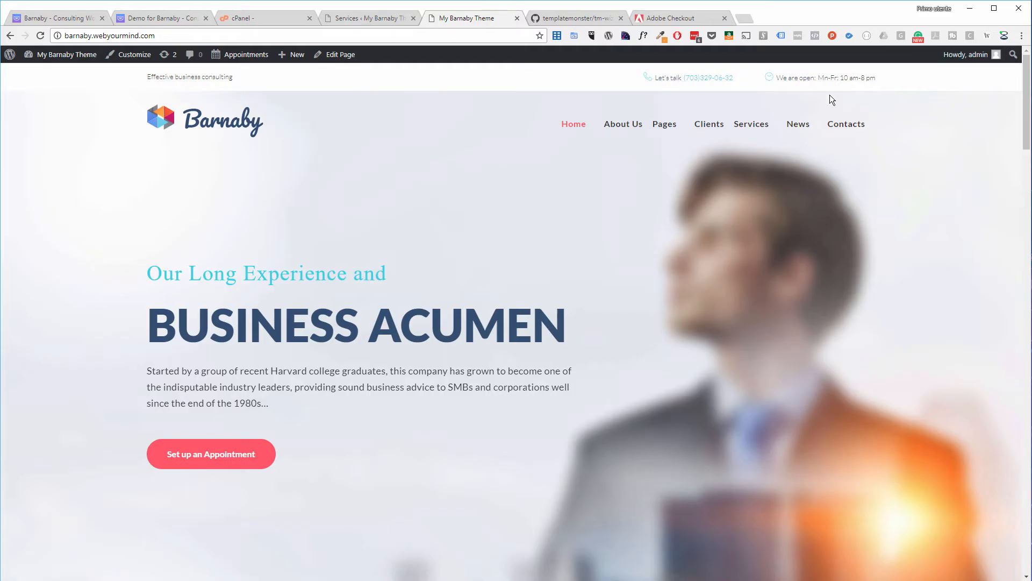
{"action": "mouse_move", "coordinate": [755, 131]}
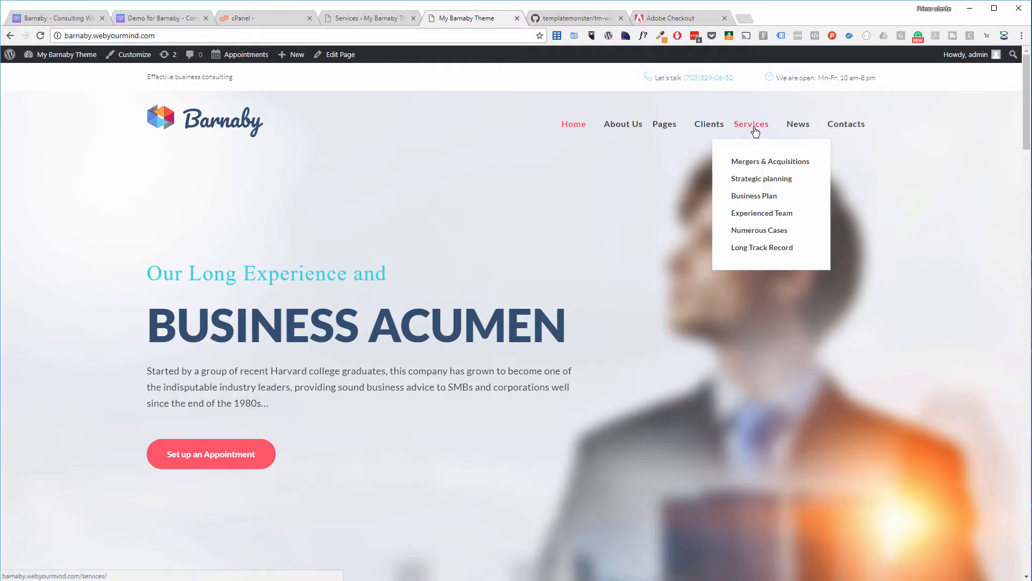
{"action": "left_click", "coordinate": [755, 128]}
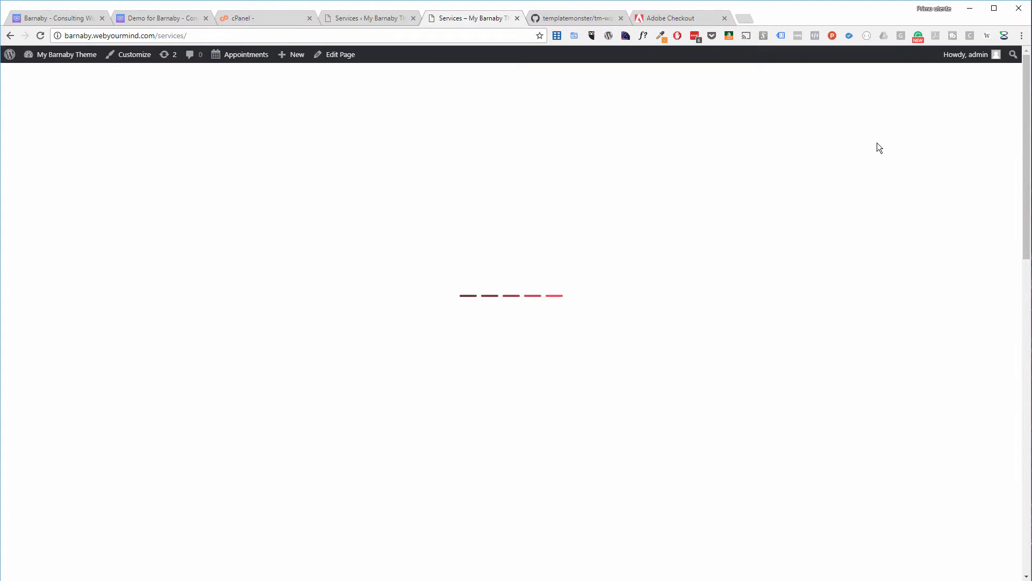
{"action": "scroll", "coordinate": [224, 497], "scroll_direction": "down", "scroll_amount": 4}
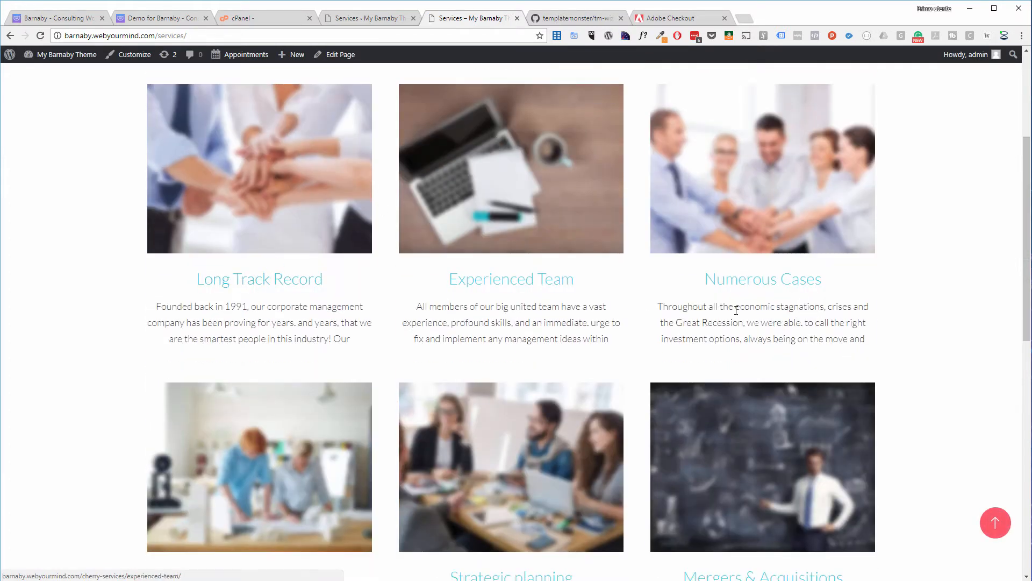
Step: Open the Long Track Record service from the dashboard's Services list and change its title to "MVP Development"
{"action": "scroll", "coordinate": [293, 92], "scroll_direction": "down", "scroll_amount": 4}
{"action": "left_click", "coordinate": [383, 20]}
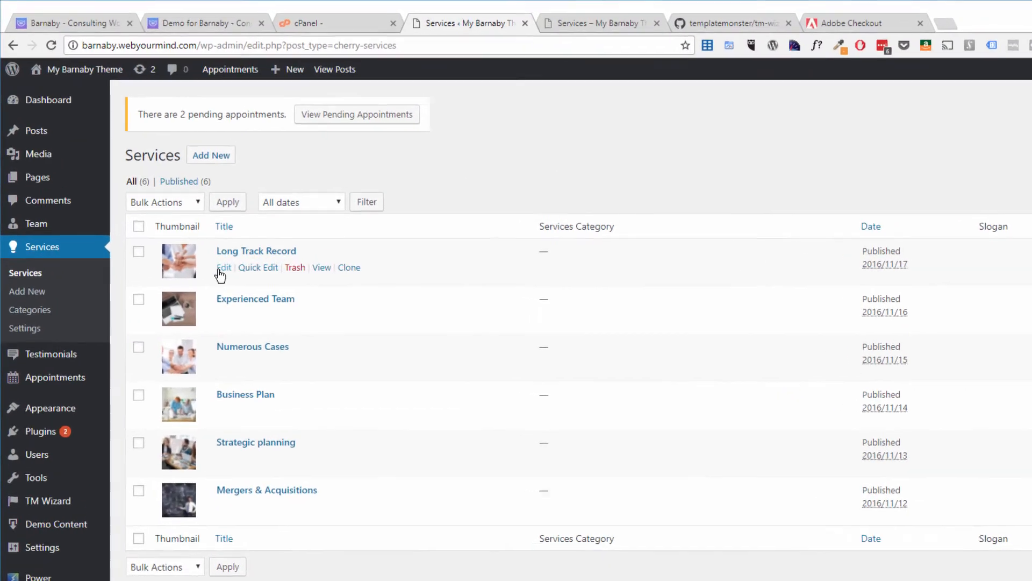
{"action": "left_click", "coordinate": [173, 210]}
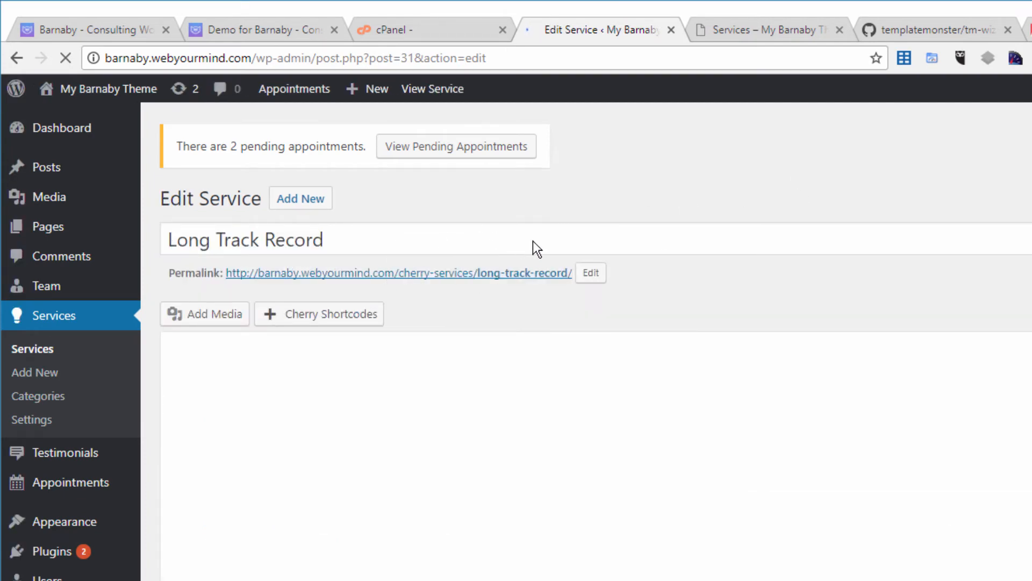
{"action": "left_click", "coordinate": [362, 224]}
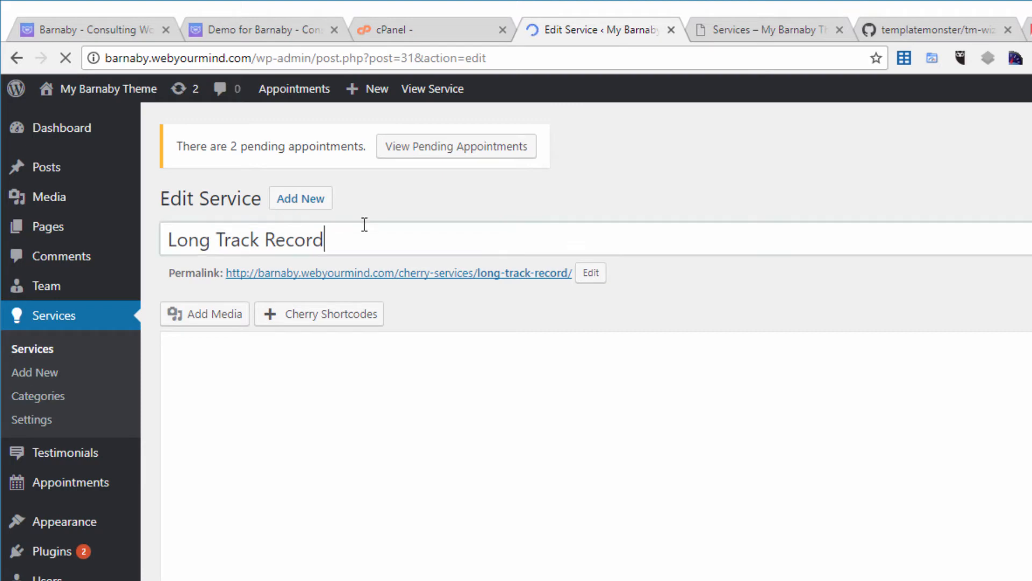
{"action": "key", "text": "ctrl+a"}
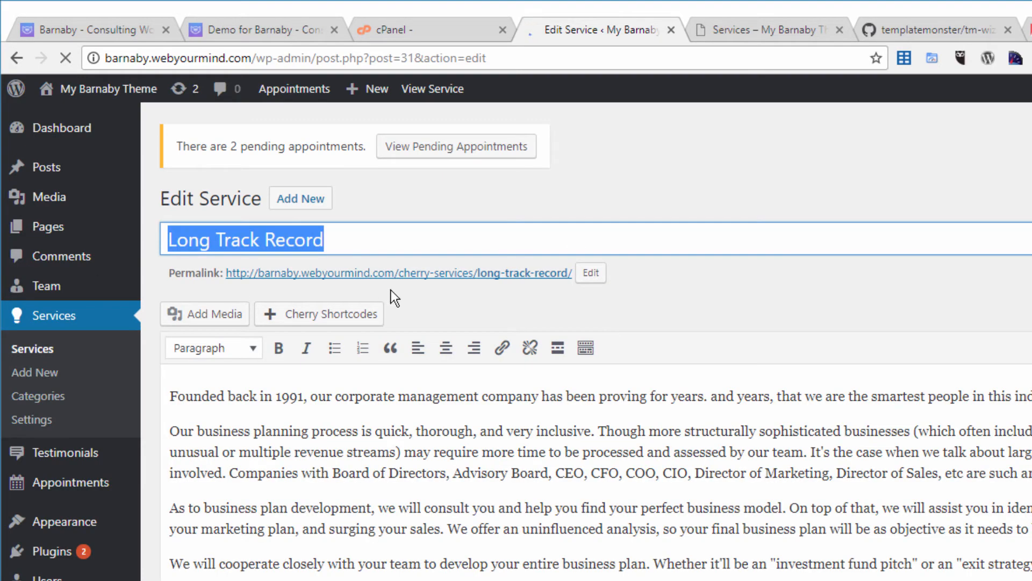
{"action": "type", "text": "MV"}
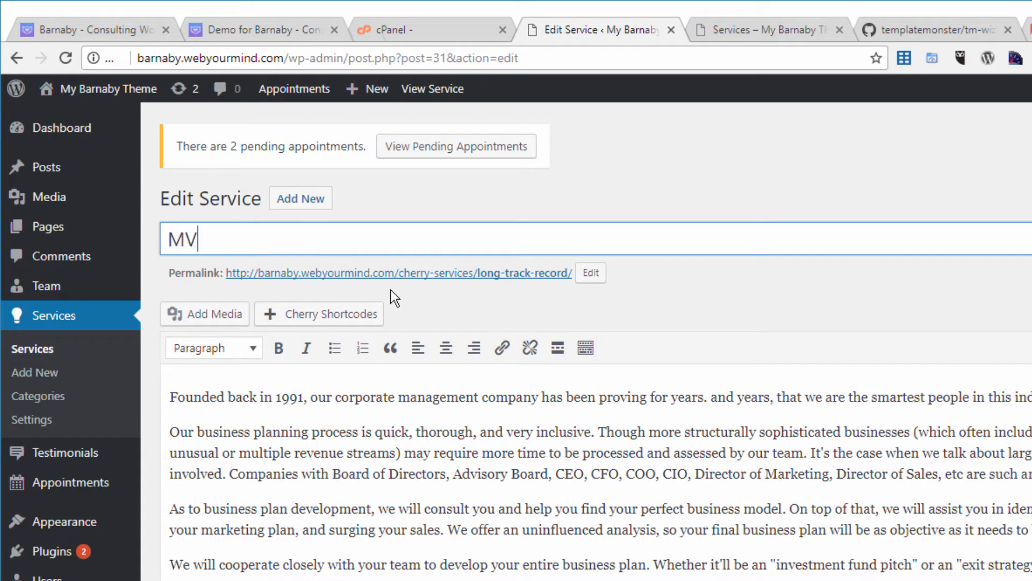
{"action": "type", "text": "P Development"}
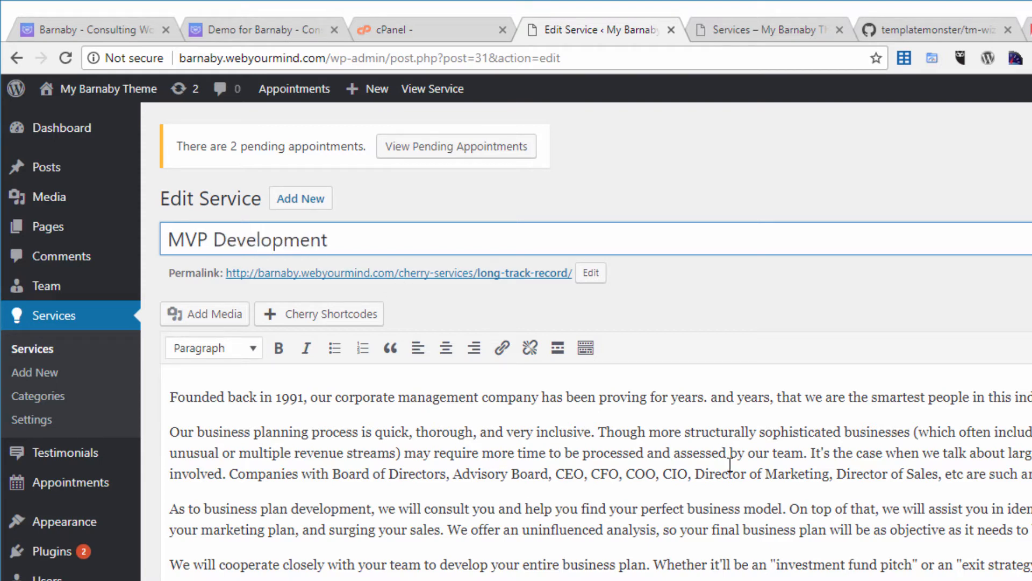
Step: Upload Depositphotos_125882946_original.jpg from the template's bonus imgs folder through the service's featured image dialog
{"action": "left_click", "coordinate": [785, 474]}
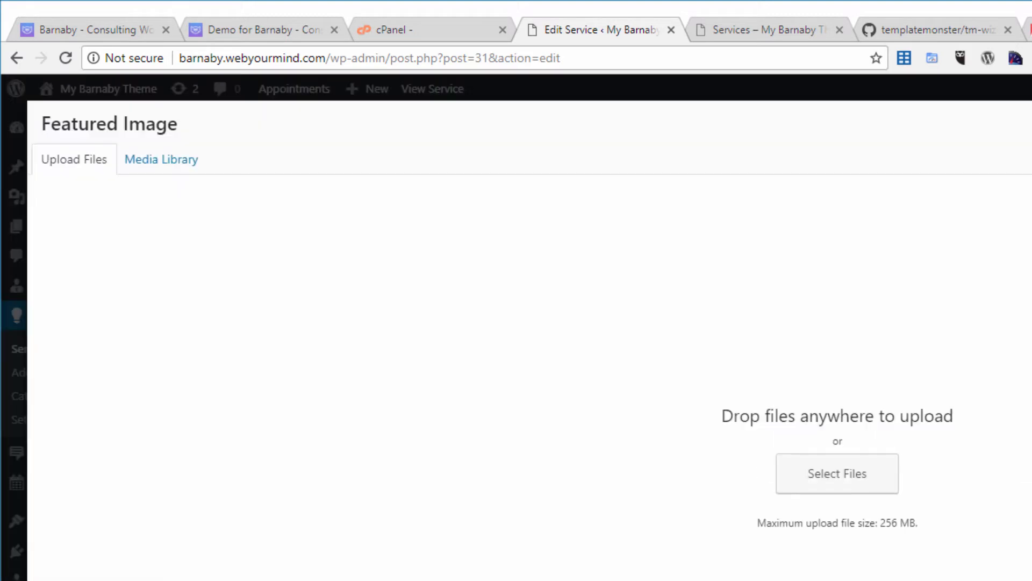
{"action": "left_click", "coordinate": [831, 473]}
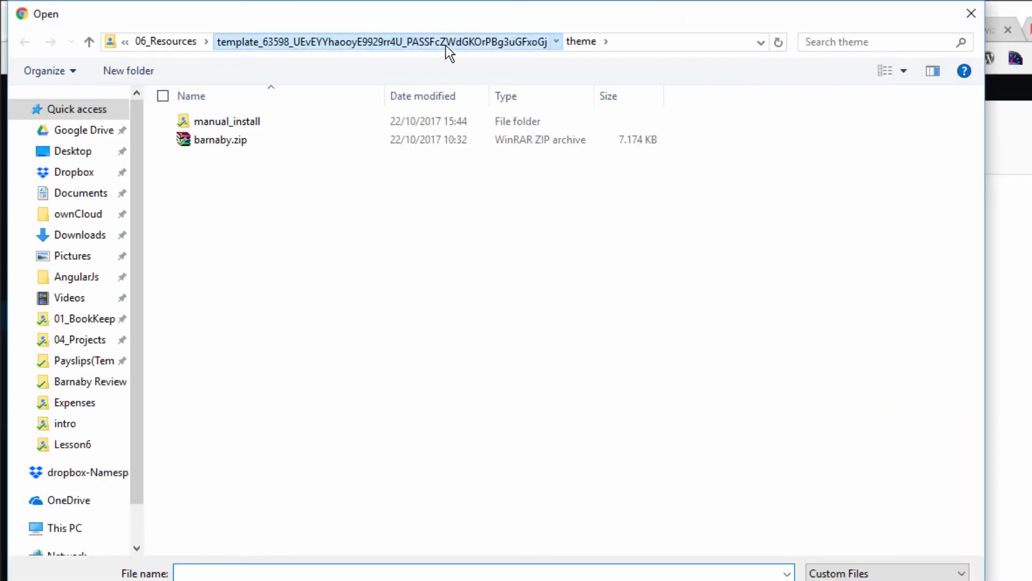
{"action": "left_click", "coordinate": [445, 43]}
{"action": "double_click", "coordinate": [215, 123]}
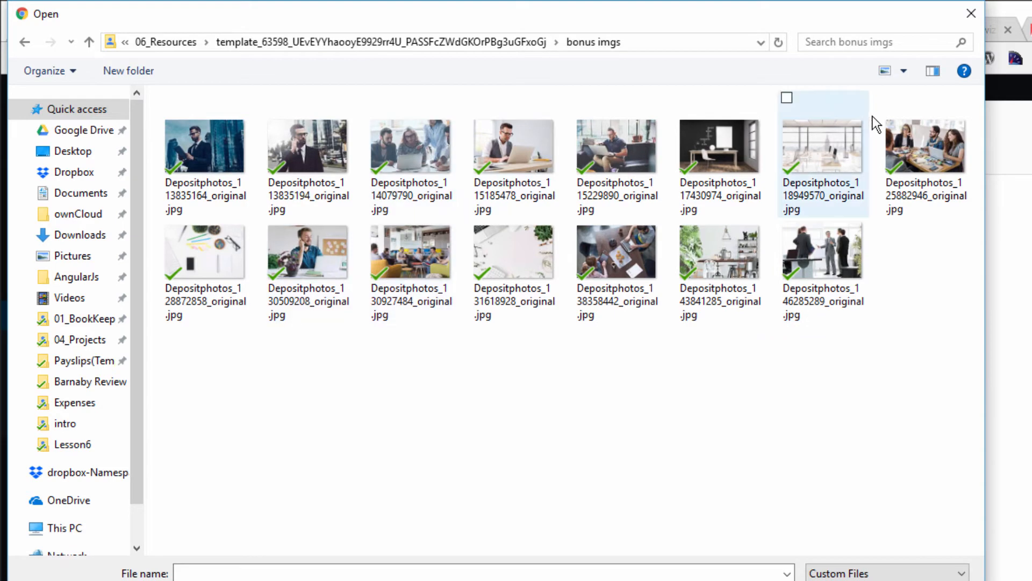
{"action": "double_click", "coordinate": [960, 148]}
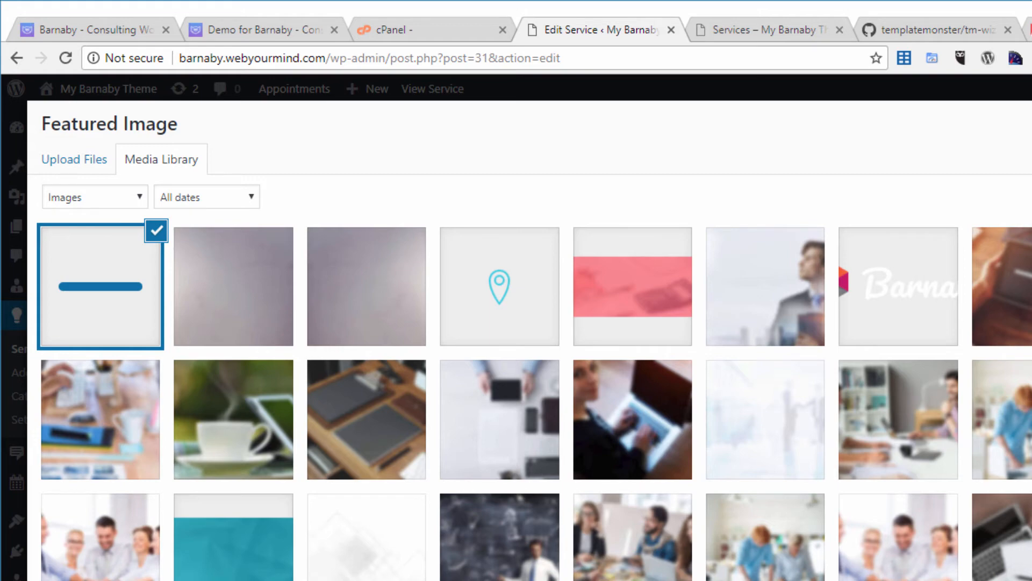
Step: View the start page of the Barnaby documentation, then go to the live Services page
{"action": "left_click", "coordinate": [764, 32]}
{"action": "left_click", "coordinate": [908, 21]}
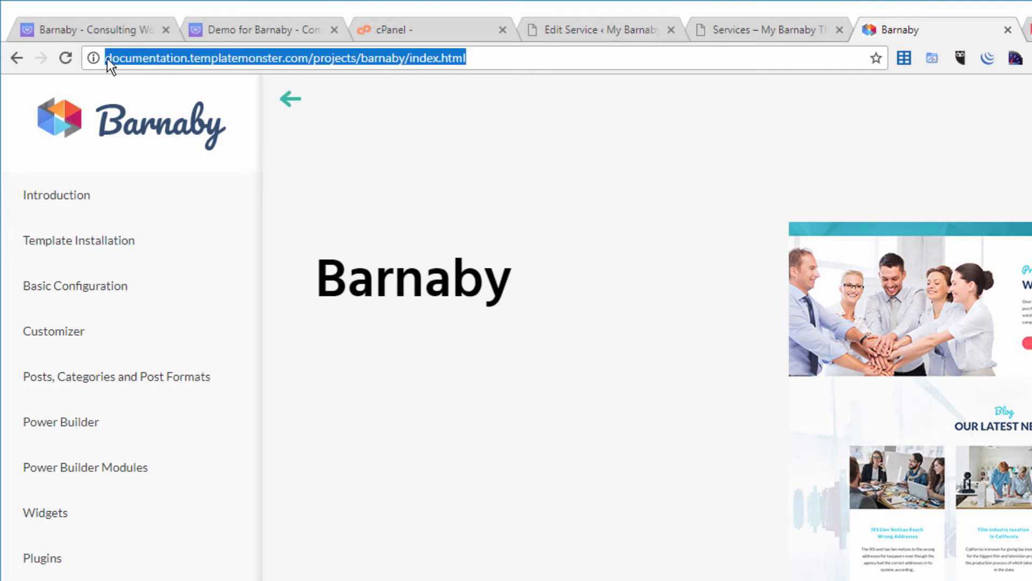
{"action": "left_click", "coordinate": [549, 58]}
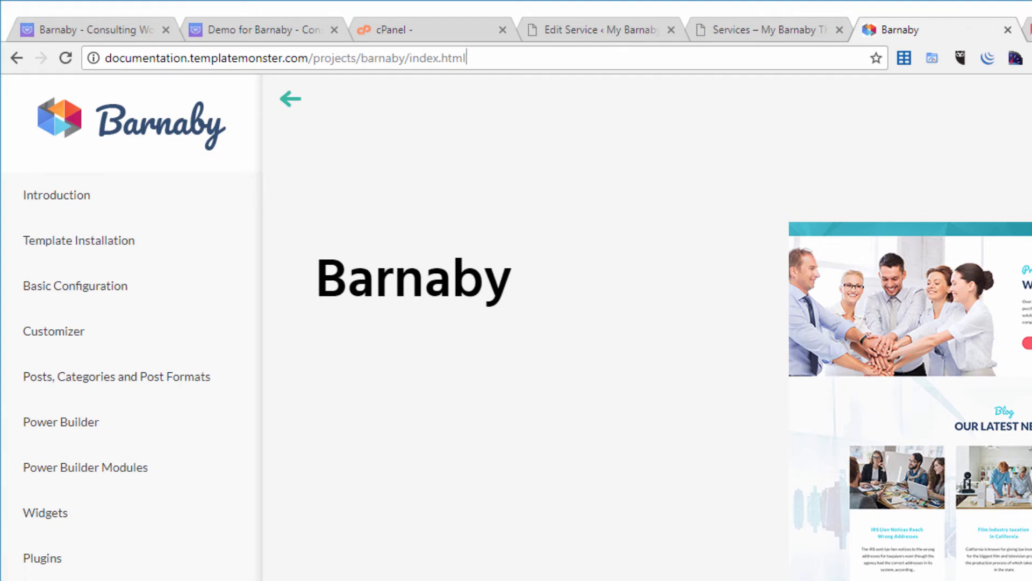
{"action": "left_click", "coordinate": [739, 24]}
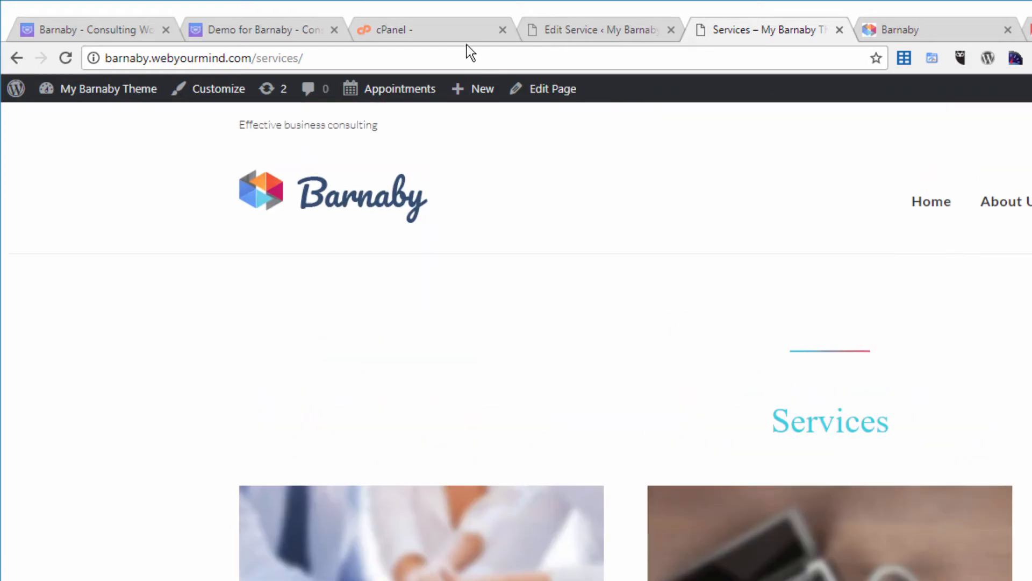
Step: Set the uploaded Depositphotos_125882946_original.jpg as the MVP Development service's featured image and update the service
{"action": "left_click", "coordinate": [576, 29]}
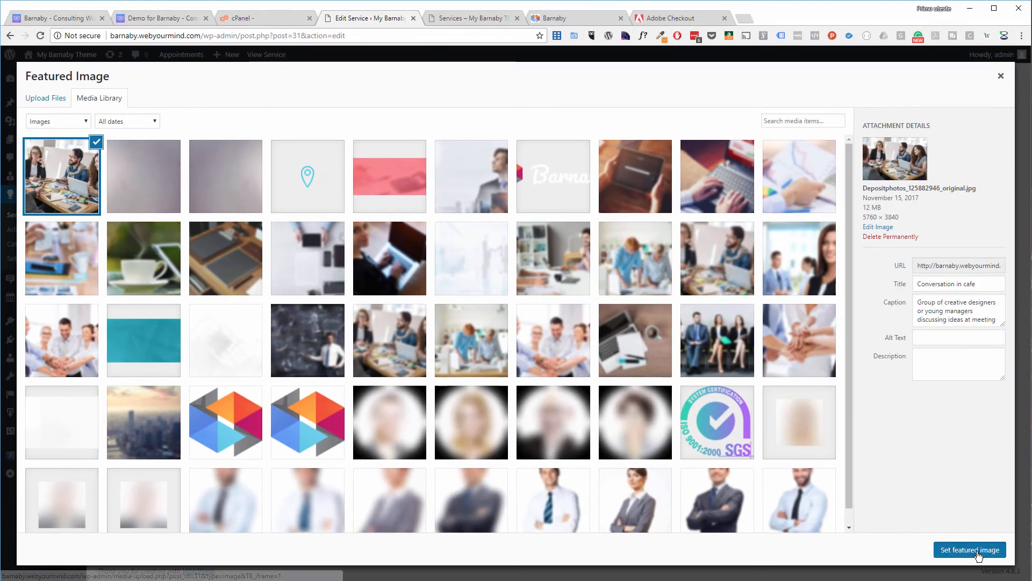
{"action": "left_click", "coordinate": [978, 550]}
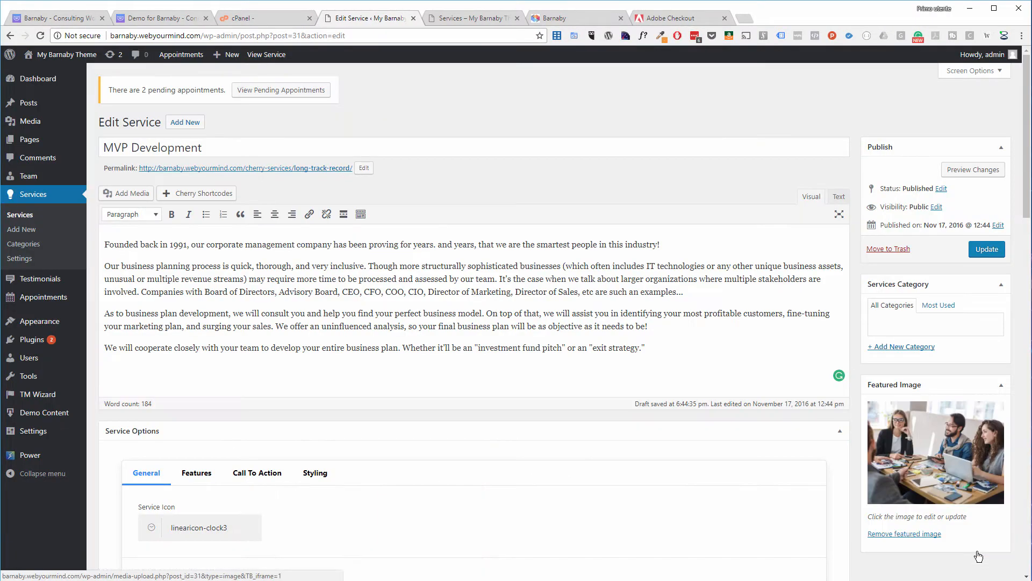
{"action": "left_click", "coordinate": [985, 253]}
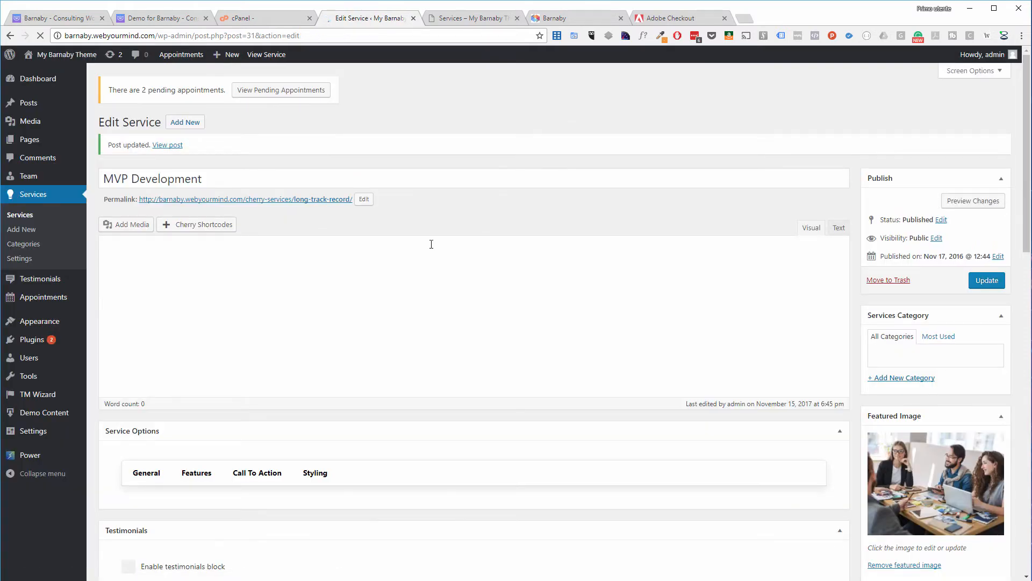
Step: Reload the live Services page and check the first service's title and image
{"action": "left_click", "coordinate": [466, 15]}
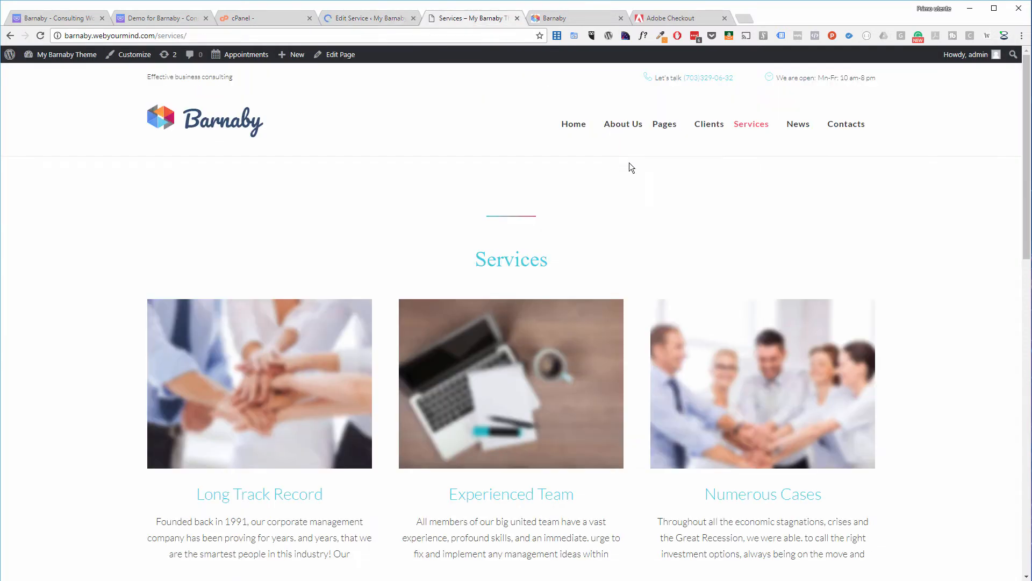
{"action": "right_click", "coordinate": [958, 277]}
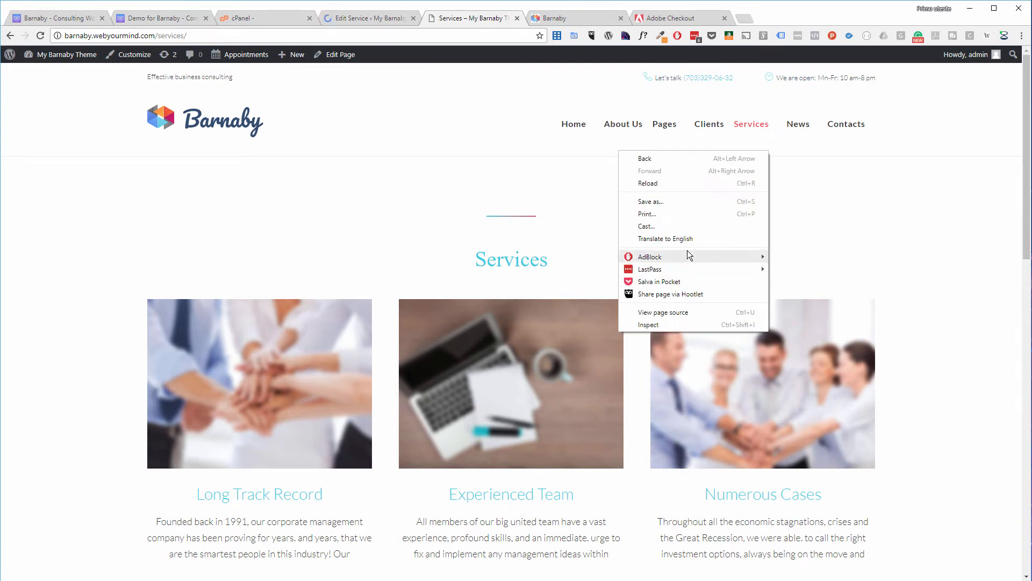
{"action": "left_click", "coordinate": [698, 188]}
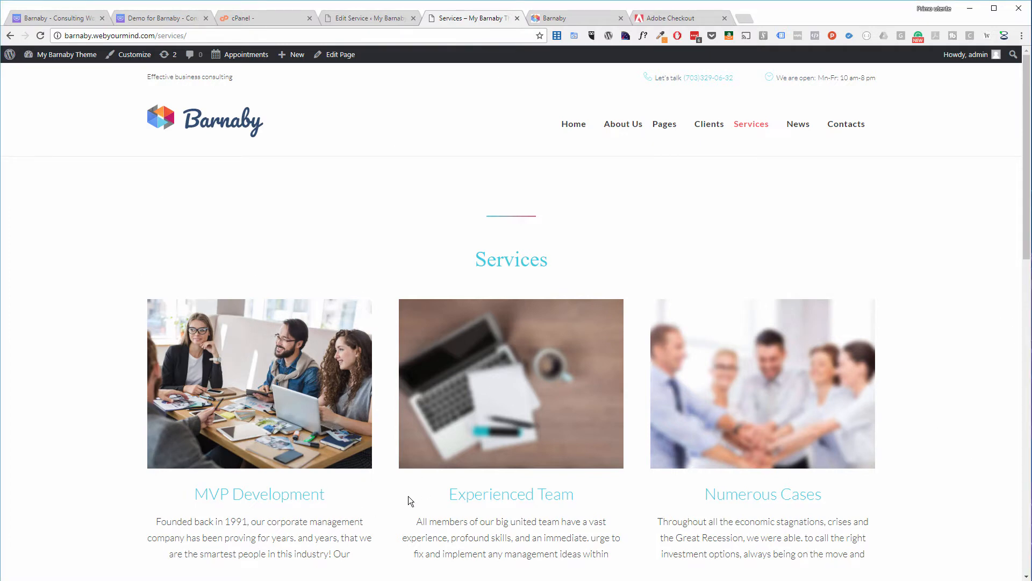
{"action": "left_click_drag", "start_coordinate": [360, 509], "coordinate": [183, 429]}
{"action": "left_click", "coordinate": [311, 262]}
Step: Return to editing the MVP Development service and open the service icon choices in its general Service Options
{"action": "left_click", "coordinate": [379, 9]}
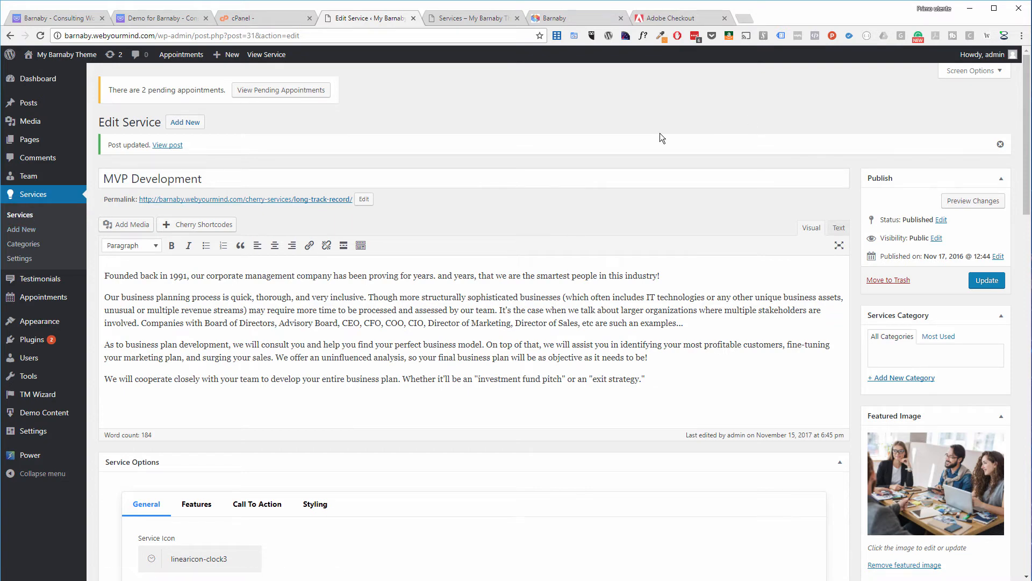
{"action": "scroll", "coordinate": [522, 208], "scroll_direction": "down", "scroll_amount": 5}
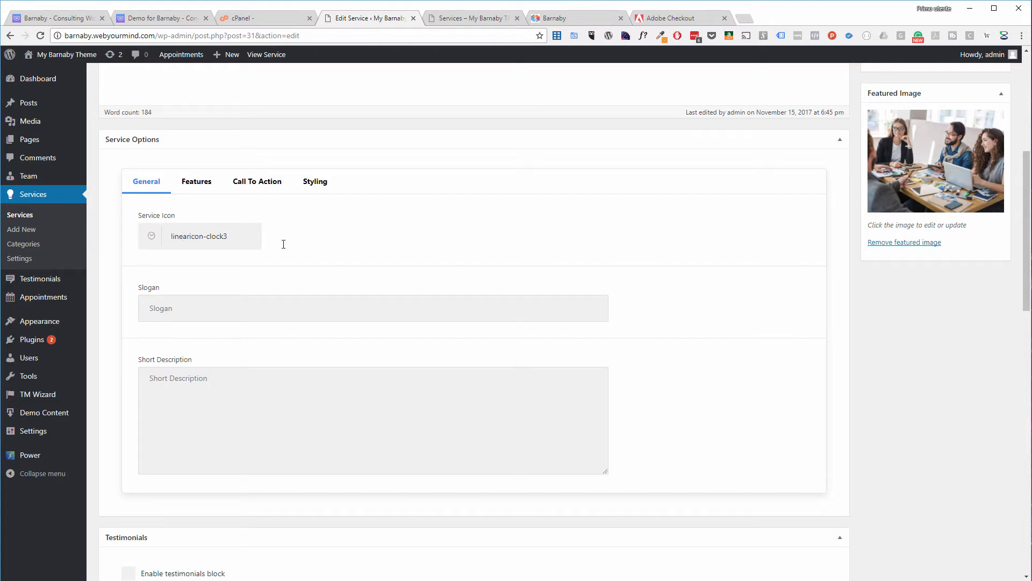
{"action": "left_click", "coordinate": [243, 238]}
{"action": "left_click", "coordinate": [280, 285]}
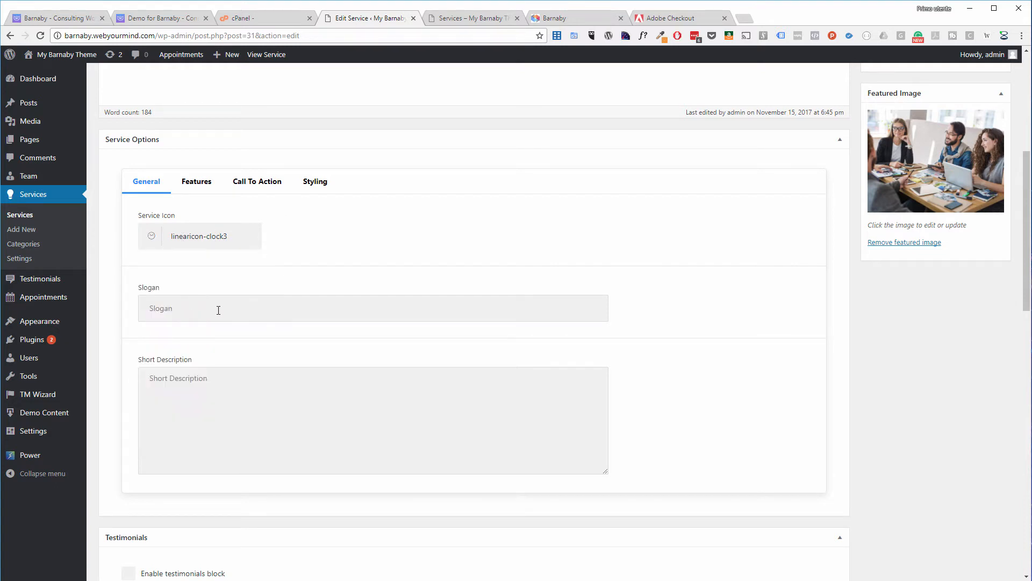
{"action": "left_click", "coordinate": [242, 236]}
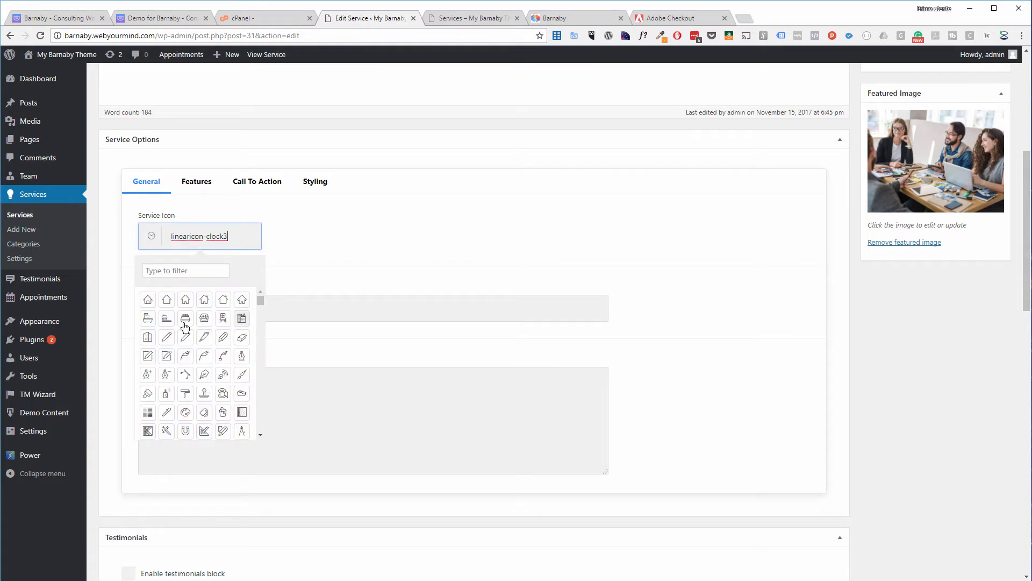
Step: Look through the live Services page's entries and the Our Services list in its footer
{"action": "left_click", "coordinate": [463, 19]}
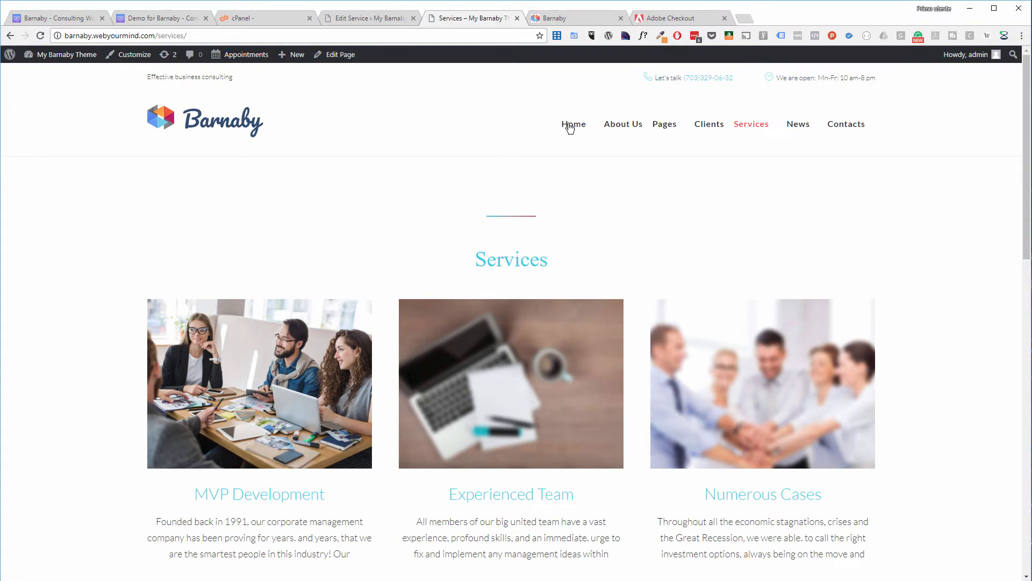
{"action": "mouse_move", "coordinate": [575, 129]}
{"action": "scroll", "coordinate": [949, 323], "scroll_direction": "down", "scroll_amount": 10}
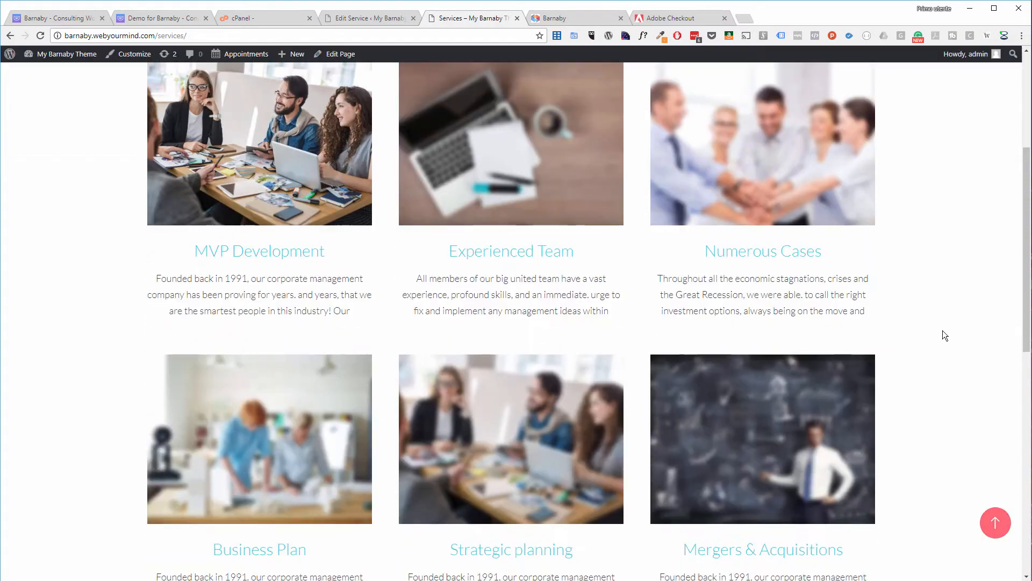
{"action": "scroll", "coordinate": [944, 330], "scroll_direction": "up", "scroll_amount": 14}
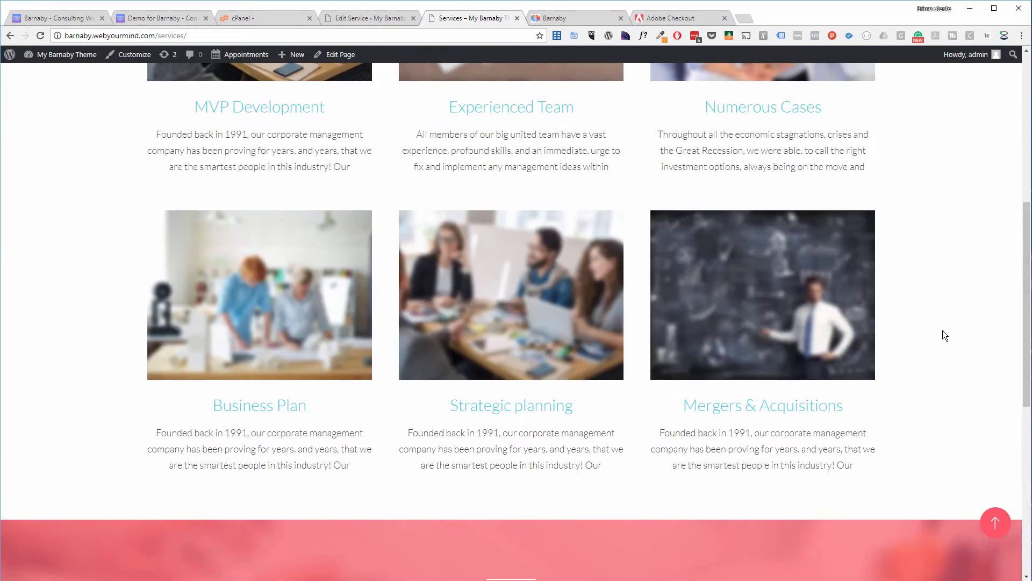
{"action": "scroll", "coordinate": [438, 343], "scroll_direction": "down", "scroll_amount": 10}
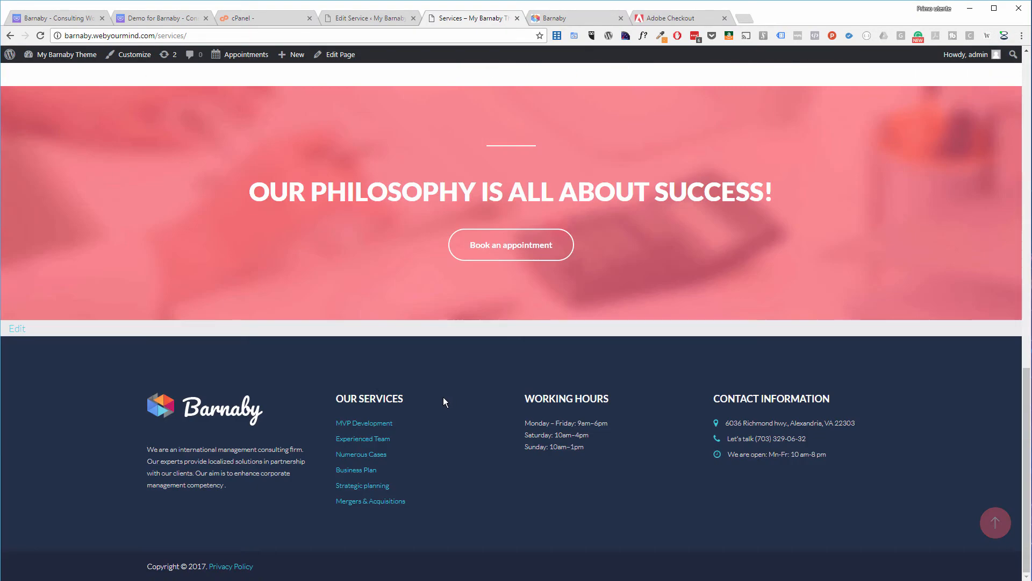
{"action": "scroll", "coordinate": [408, 320], "scroll_direction": "up", "scroll_amount": 6}
{"action": "scroll", "coordinate": [376, 242], "scroll_direction": "up", "scroll_amount": 3}
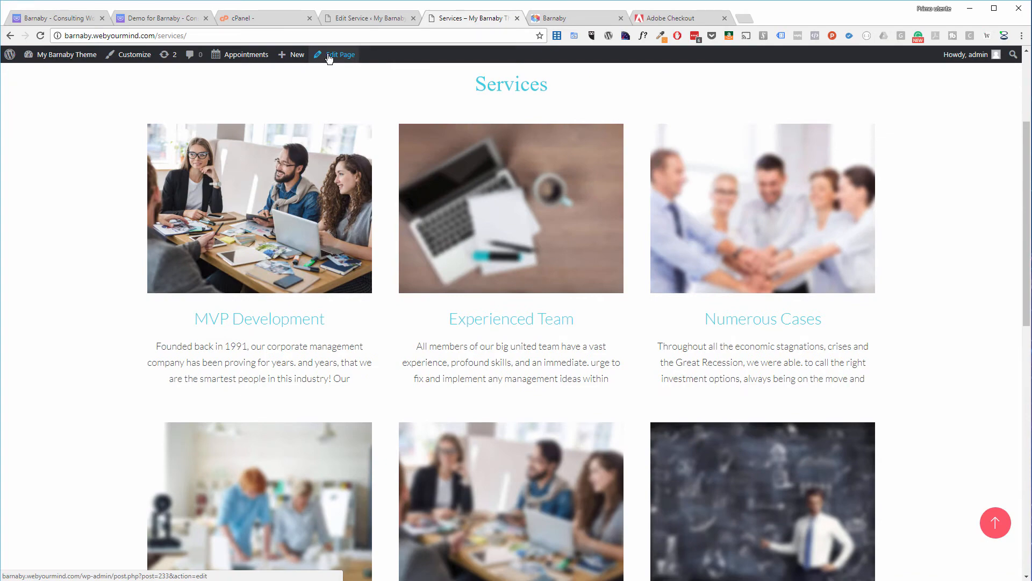
{"action": "scroll", "coordinate": [364, 154], "scroll_direction": "up", "scroll_amount": 3}
Step: Go to the site's home page and examine the icon, title and description on the MVP Development card
{"action": "left_click", "coordinate": [573, 125]}
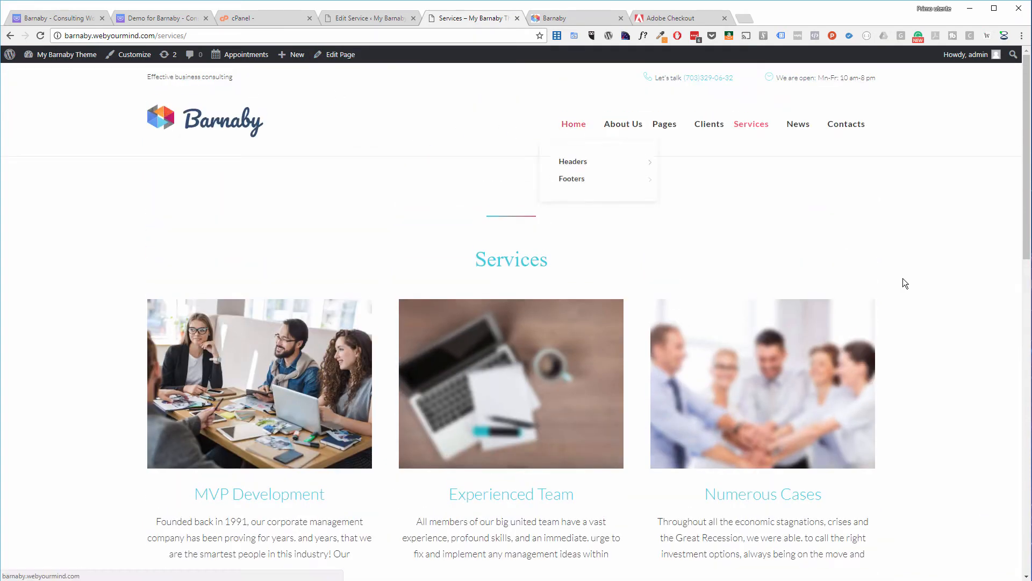
{"action": "scroll", "coordinate": [336, 297], "scroll_direction": "down", "scroll_amount": 10}
{"action": "scroll", "coordinate": [323, 276], "scroll_direction": "up", "scroll_amount": 2}
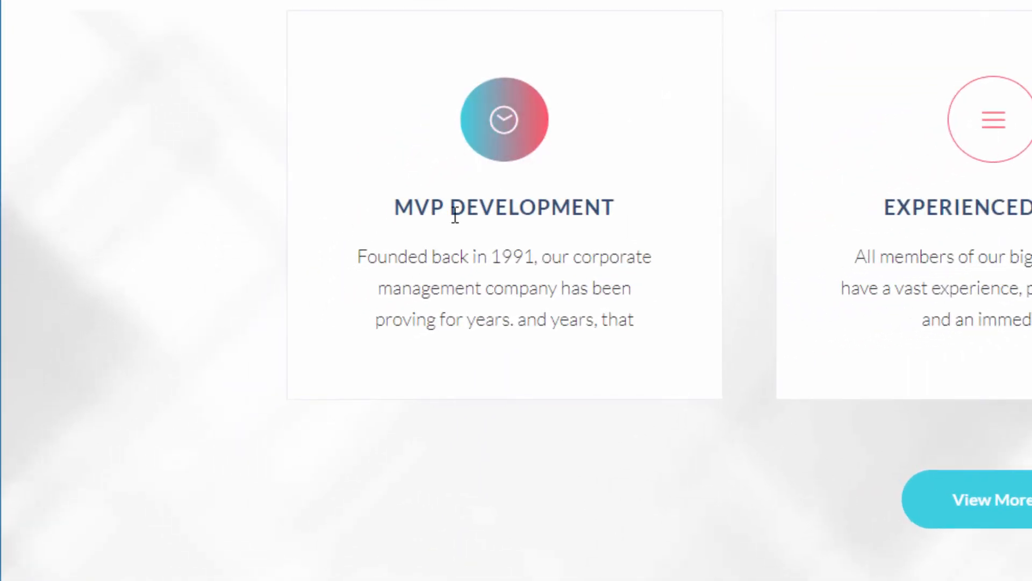
{"action": "left_click_drag", "start_coordinate": [395, 207], "coordinate": [652, 220]}
{"action": "left_click", "coordinate": [654, 214]}
{"action": "left_click_drag", "start_coordinate": [376, 241], "coordinate": [639, 317]}
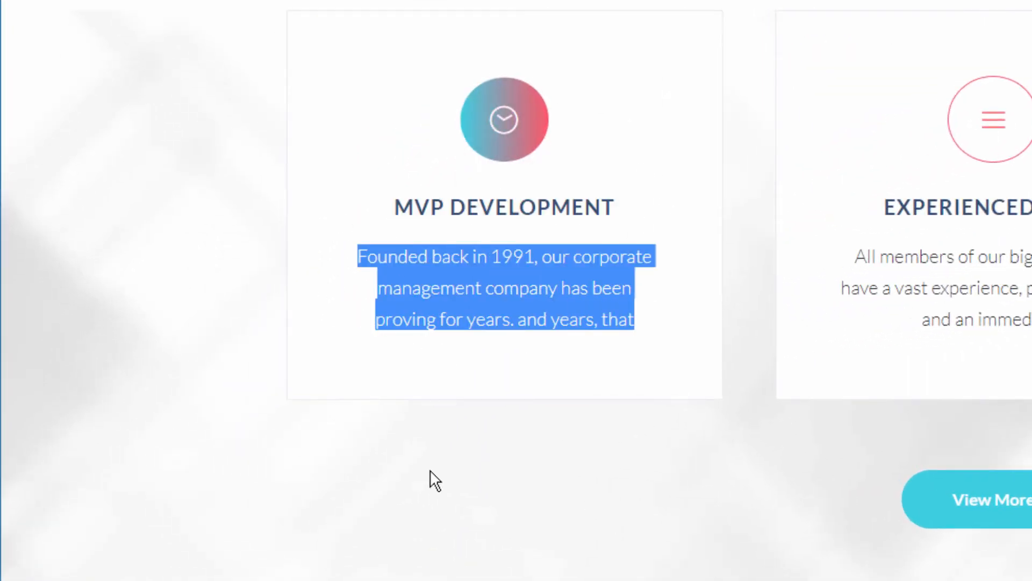
{"action": "left_click", "coordinate": [625, 496]}
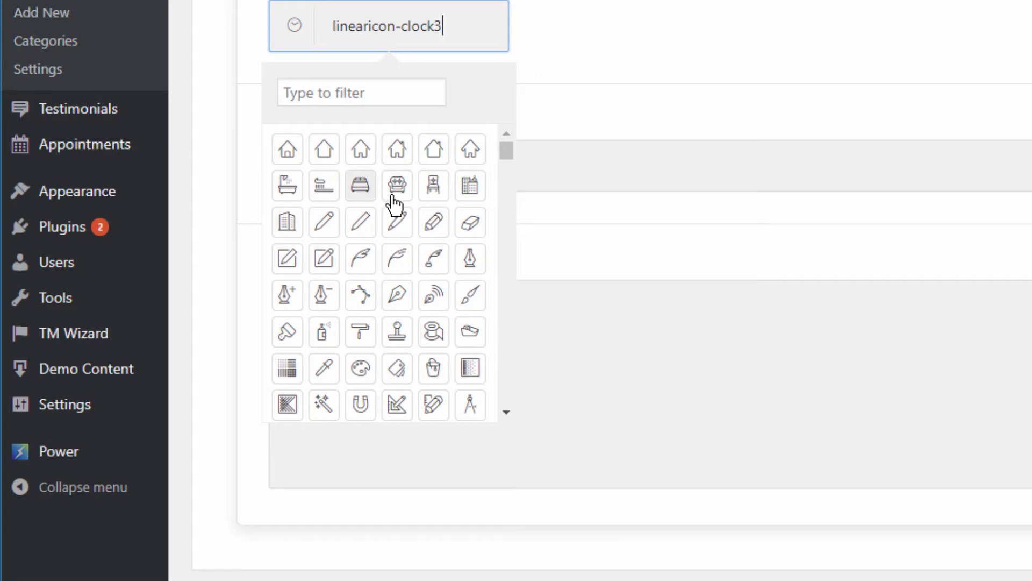
Step: Change the MVP Development service's icon to linearicon-pencil-ruler
{"action": "scroll", "coordinate": [414, 309], "scroll_direction": "down", "scroll_amount": 4}
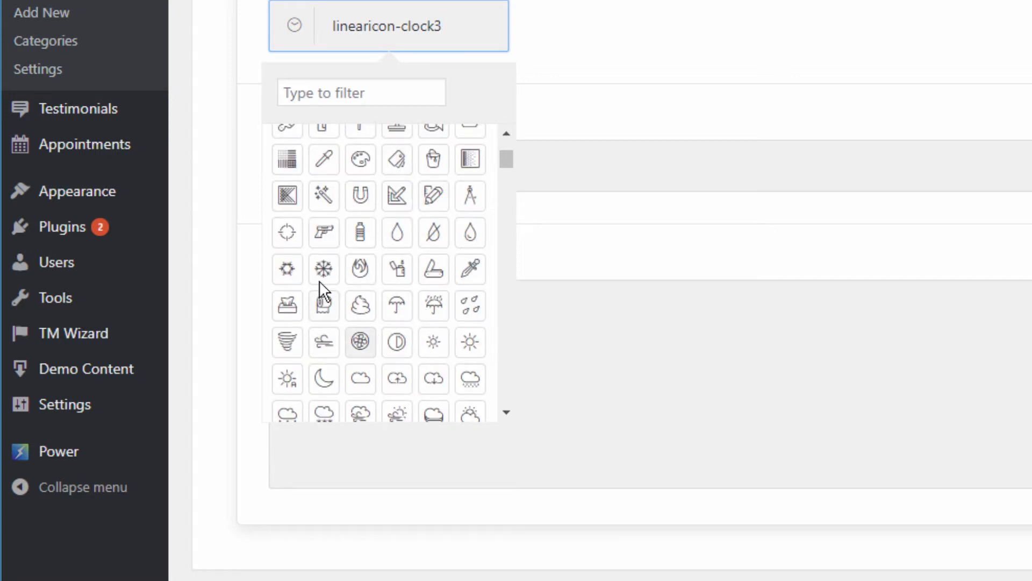
{"action": "left_click", "coordinate": [399, 199]}
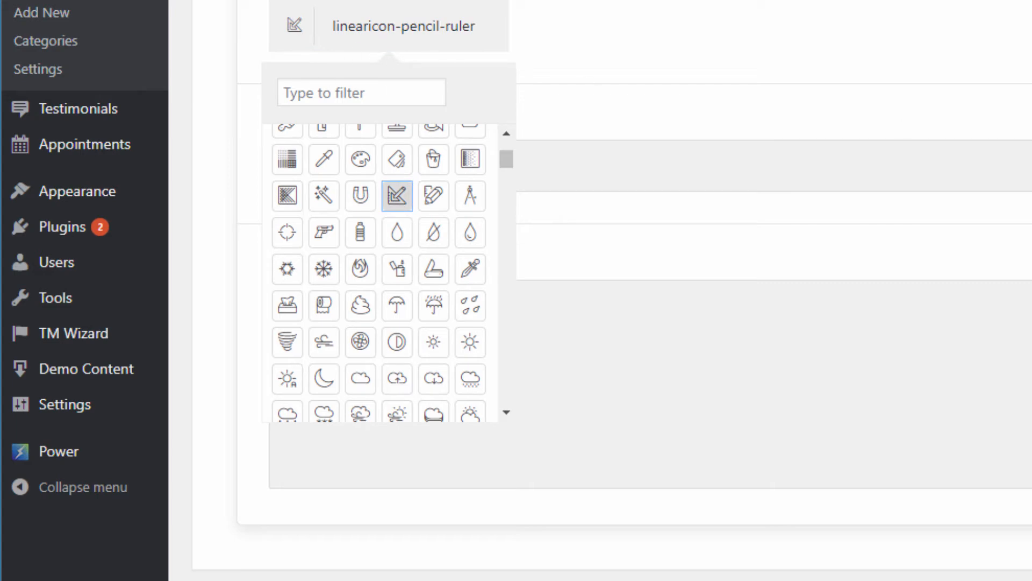
{"action": "scroll", "coordinate": [600, 290], "scroll_direction": "up", "scroll_amount": 4}
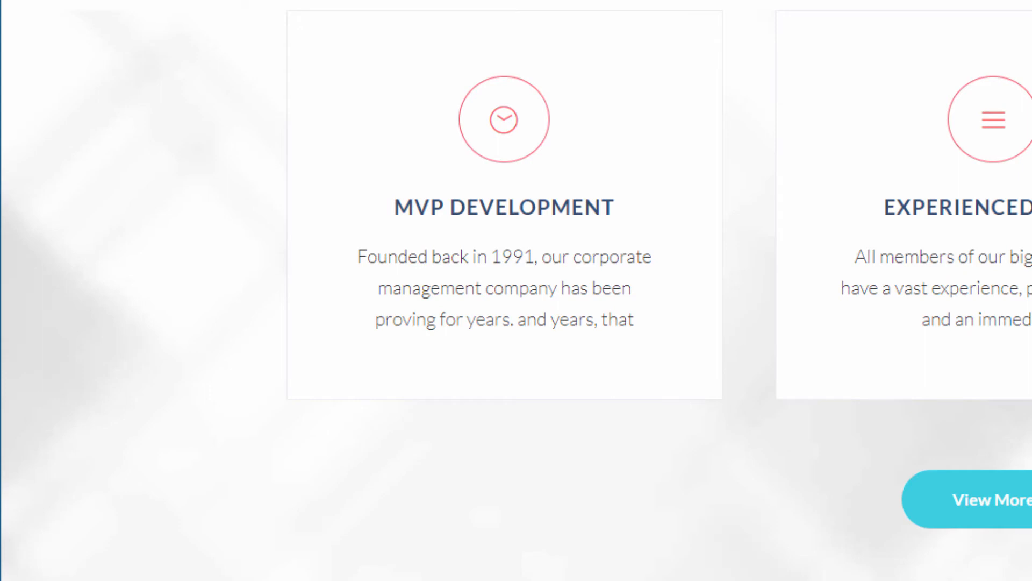
Step: Reload the home page to check the MVP Development card's icon, and return to the service's options in the editor
{"action": "key", "text": "F5"}
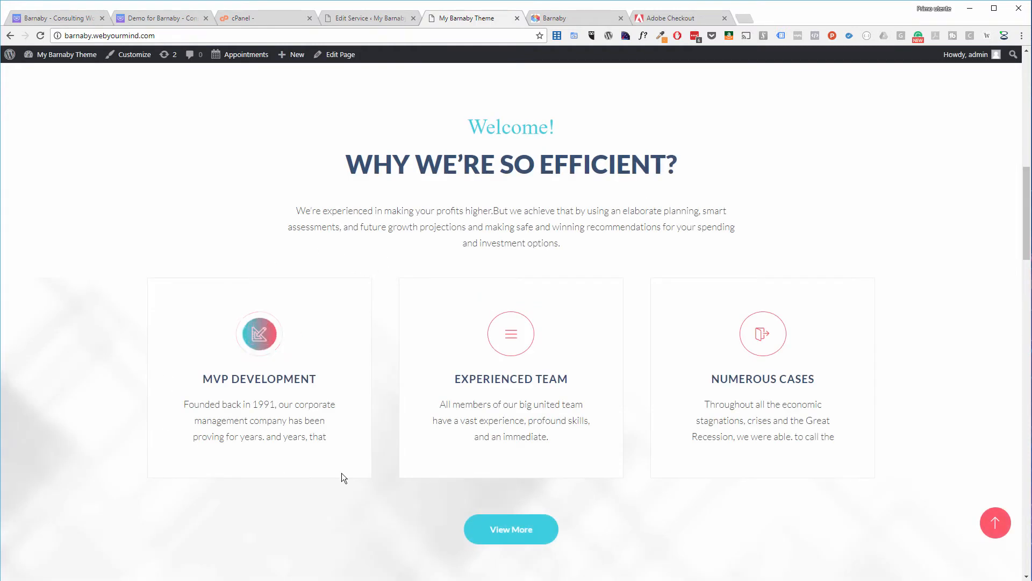
{"action": "left_click", "coordinate": [383, 18]}
{"action": "scroll", "coordinate": [531, 294], "scroll_direction": "down", "scroll_amount": 7}
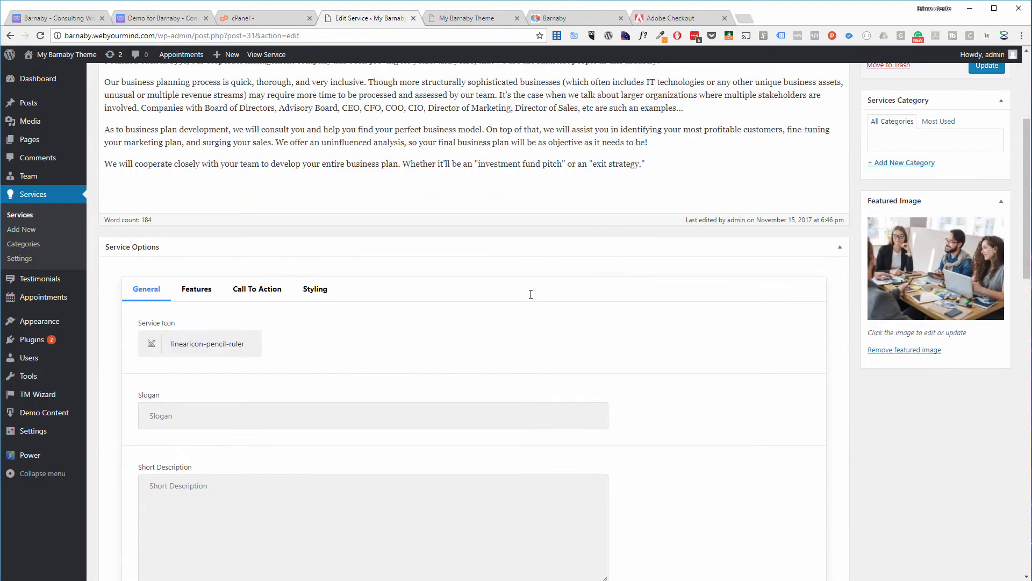
Step: Set the service's features title to "Featrue 1" and add a feature labelled "Bla" with the value "blabla"
{"action": "left_click", "coordinate": [187, 82]}
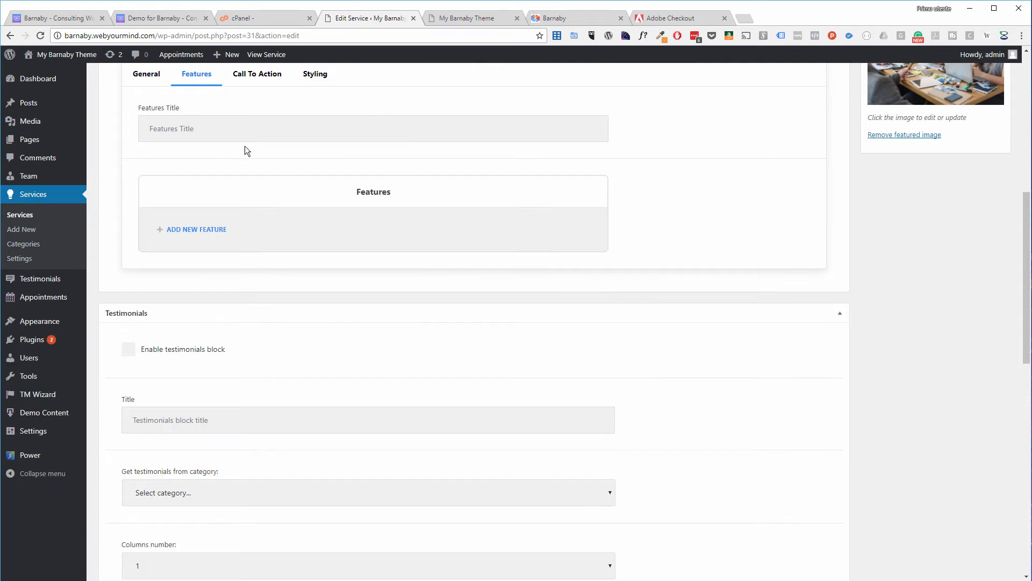
{"action": "left_click", "coordinate": [229, 132]}
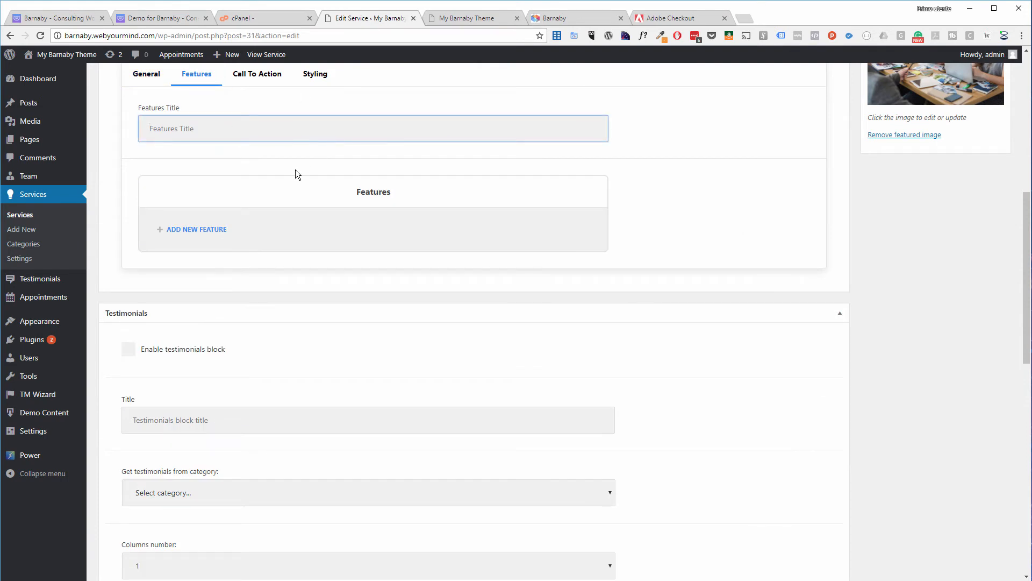
{"action": "type", "text": "Featrue 1"}
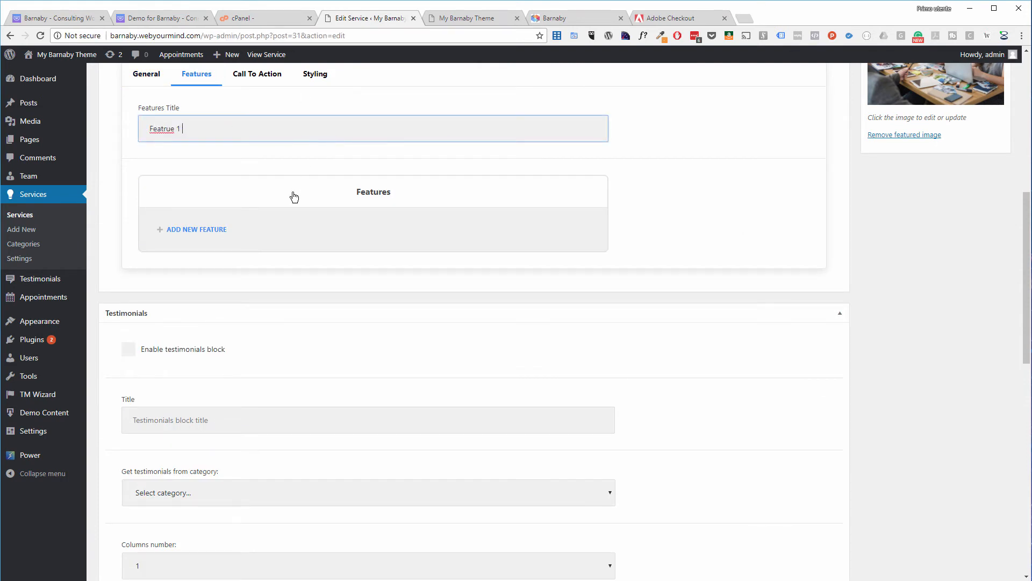
{"action": "left_click", "coordinate": [218, 229]}
{"action": "left_click", "coordinate": [297, 284]}
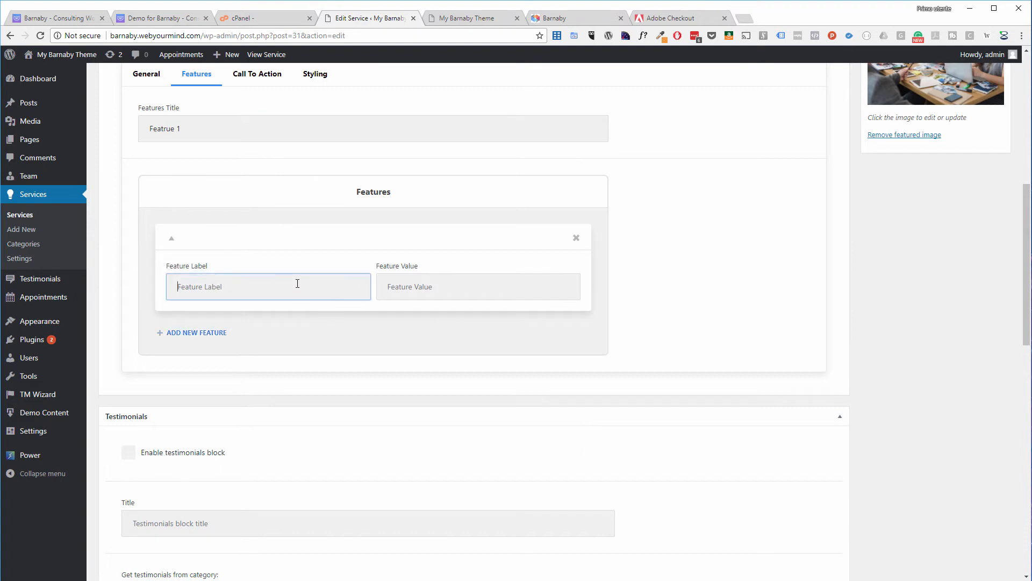
{"action": "type", "text": "Bla"}
{"action": "key", "text": "Tab"}
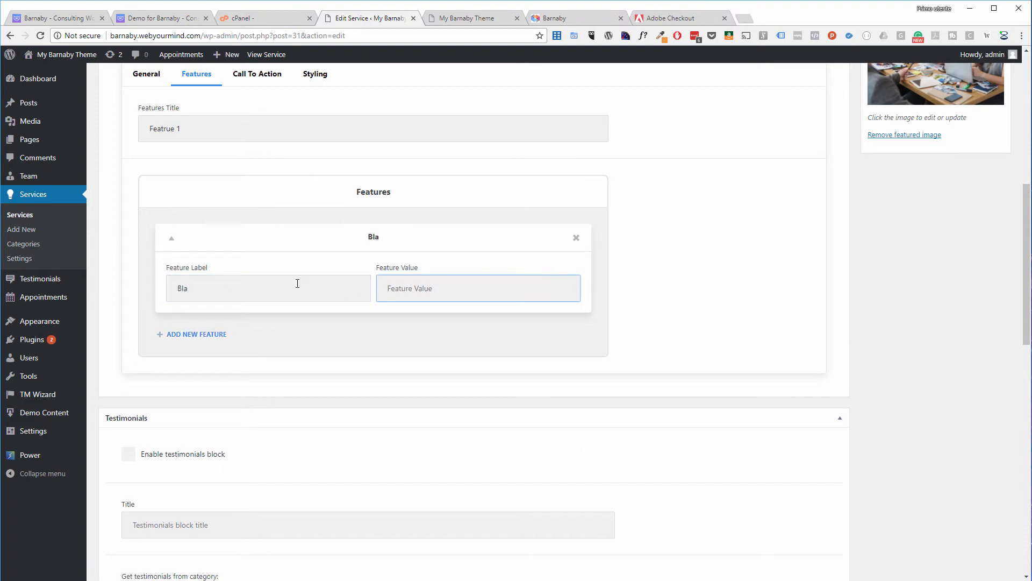
{"action": "type", "text": "blabla"}
Step: Set the testimonials limit to 1 in the service's Testimonials settings
{"action": "scroll", "coordinate": [409, 425], "scroll_direction": "down", "scroll_amount": 2}
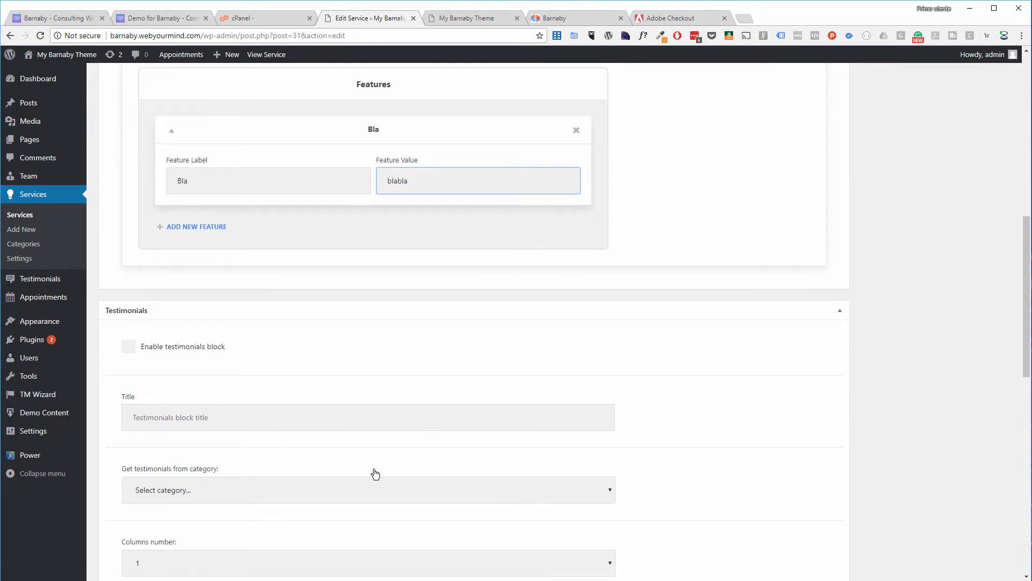
{"action": "scroll", "coordinate": [376, 464], "scroll_direction": "down", "scroll_amount": 5}
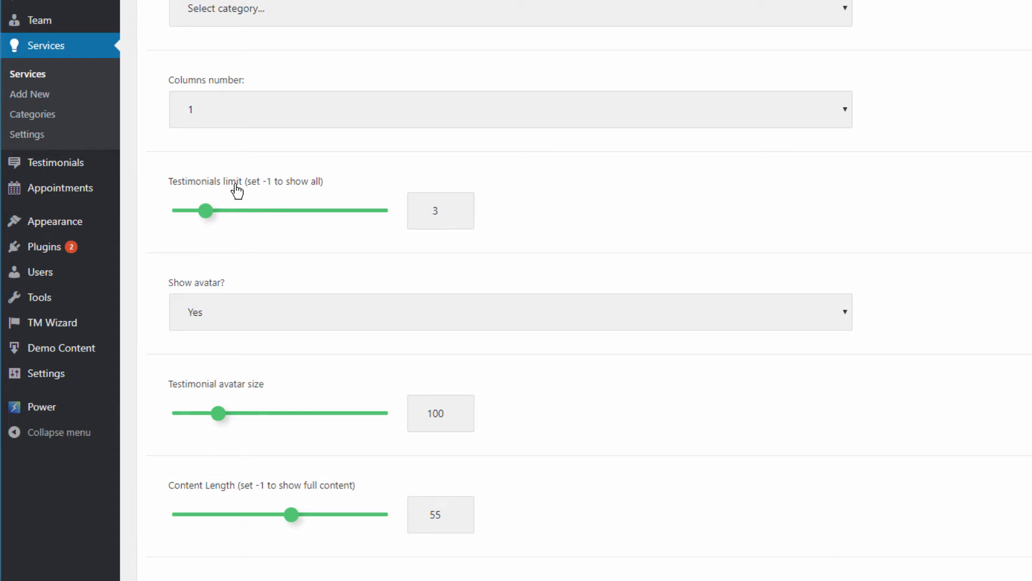
{"action": "left_click", "coordinate": [209, 211]}
{"action": "left_click_drag", "start_coordinate": [209, 211], "coordinate": [327, 218]}
{"action": "left_click_drag", "start_coordinate": [428, 219], "coordinate": [195, 224]}
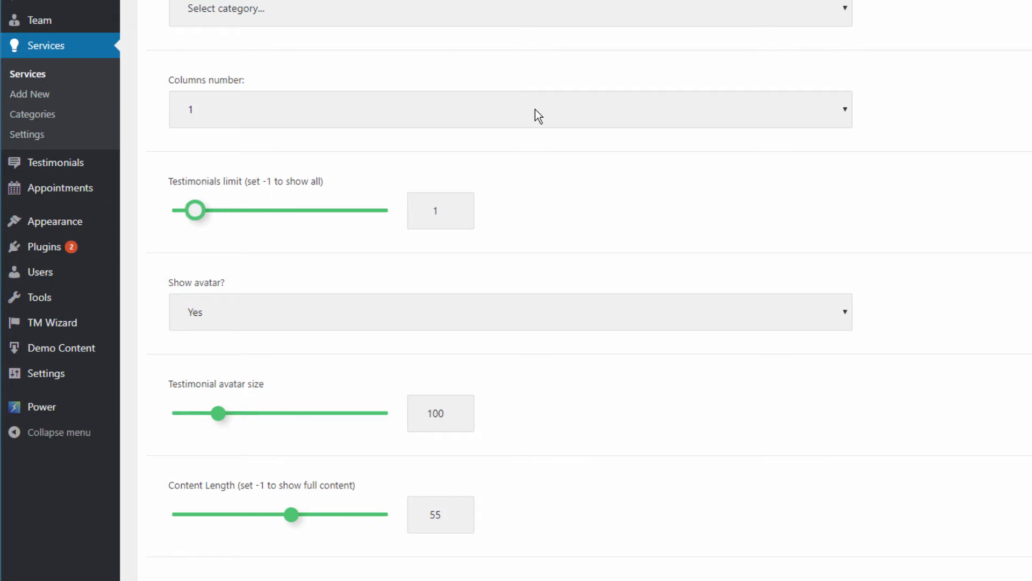
Step: Look through the remaining testimonials settings, including the email, position, company and custom template options
{"action": "scroll", "coordinate": [537, 115], "scroll_direction": "down", "scroll_amount": 5}
{"action": "scroll", "coordinate": [934, 275], "scroll_direction": "down", "scroll_amount": 3}
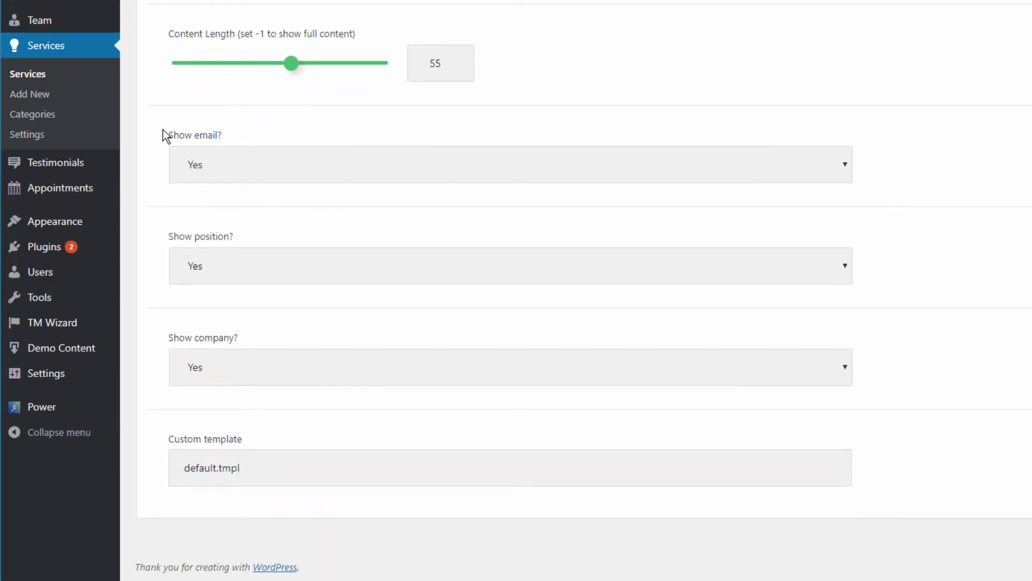
{"action": "left_click_drag", "start_coordinate": [168, 134], "coordinate": [222, 134]}
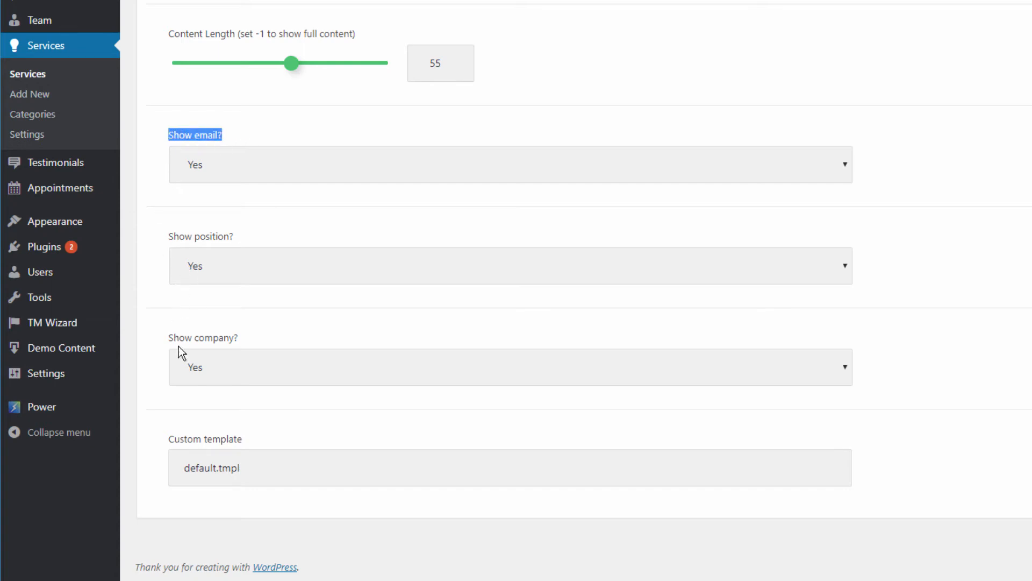
{"action": "left_click_drag", "start_coordinate": [186, 469], "coordinate": [285, 473]}
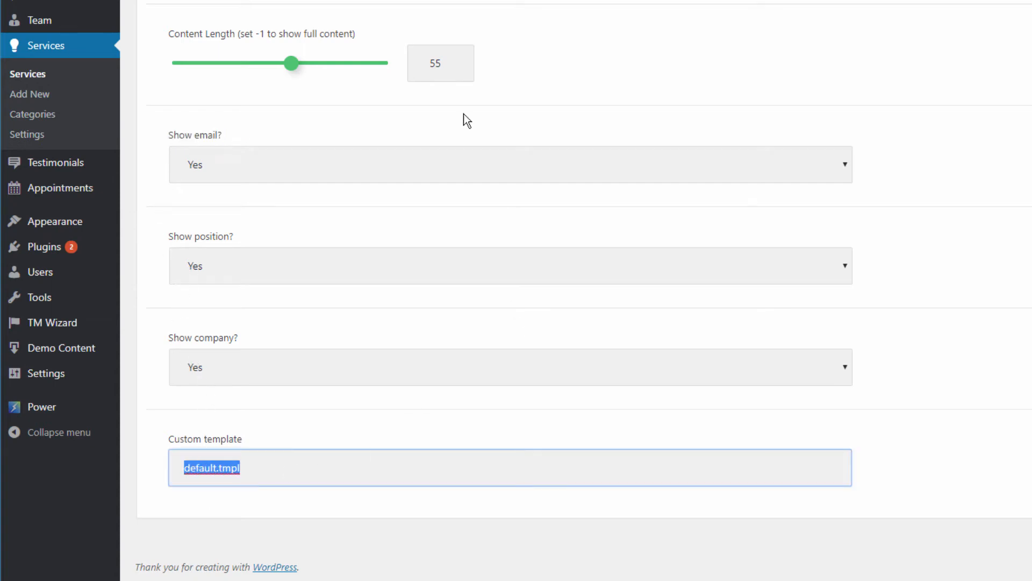
{"action": "scroll", "coordinate": [587, 290], "scroll_direction": "up", "scroll_amount": 15}
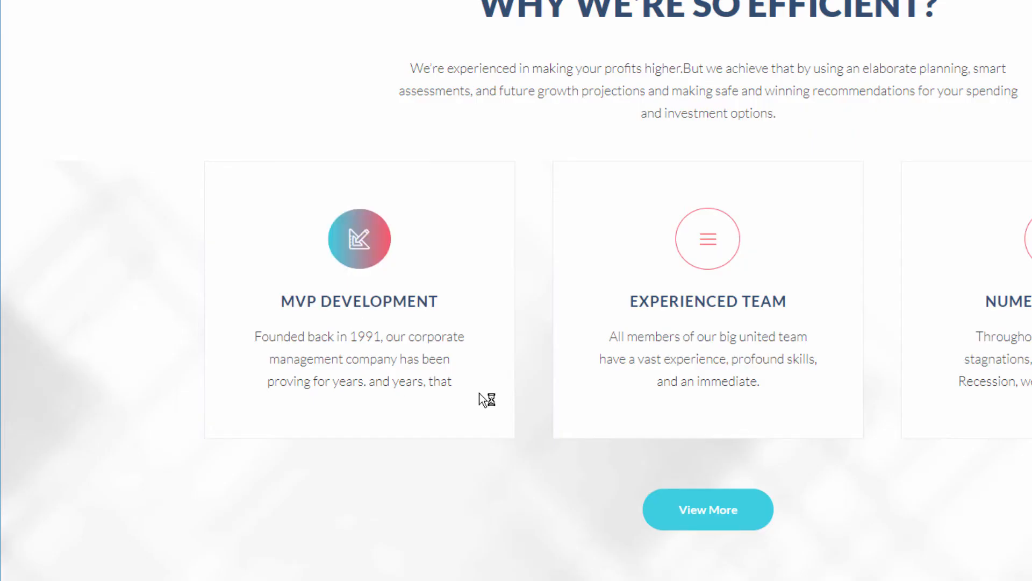
Step: Open the live MVP Development service page and examine the features section below its description
{"action": "right_click", "coordinate": [608, 196]}
{"action": "left_click", "coordinate": [669, 243]}
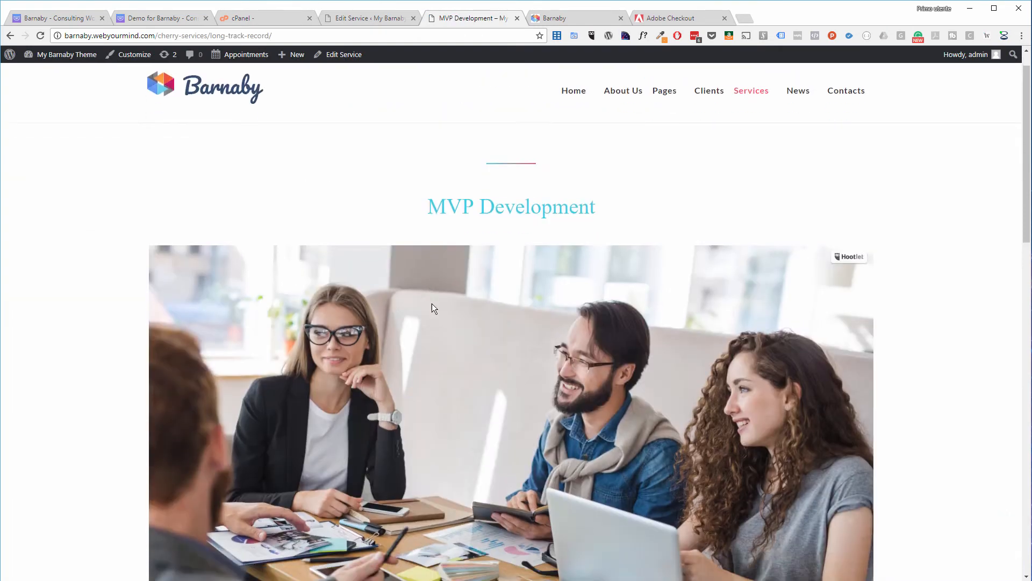
{"action": "scroll", "coordinate": [441, 301], "scroll_direction": "down", "scroll_amount": 5}
{"action": "scroll", "coordinate": [448, 305], "scroll_direction": "down", "scroll_amount": 8}
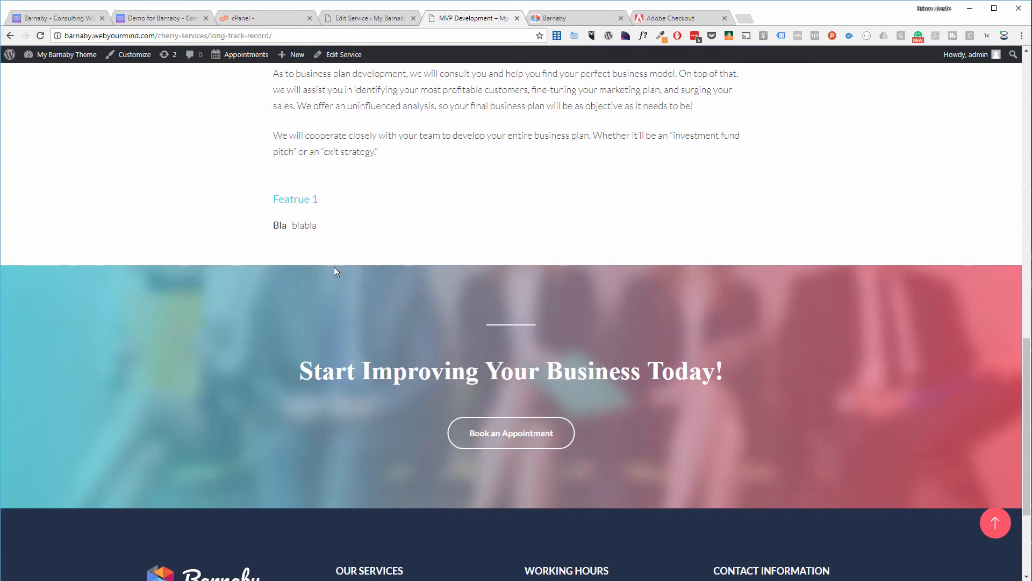
{"action": "left_click_drag", "start_coordinate": [271, 198], "coordinate": [321, 222]}
{"action": "left_click", "coordinate": [270, 197]}
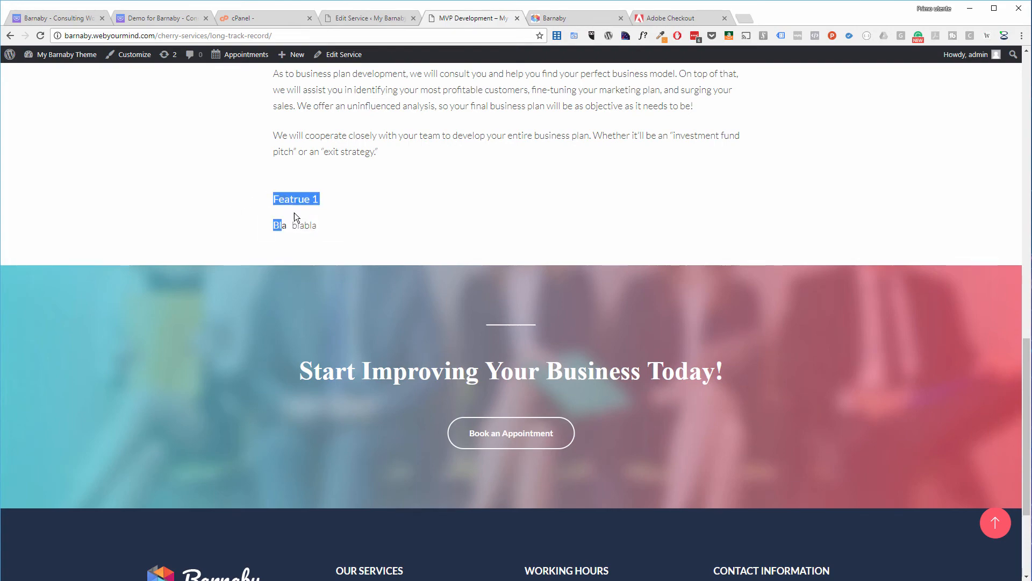
{"action": "scroll", "coordinate": [340, 266], "scroll_direction": "up", "scroll_amount": 2}
{"action": "left_click", "coordinate": [226, 327]}
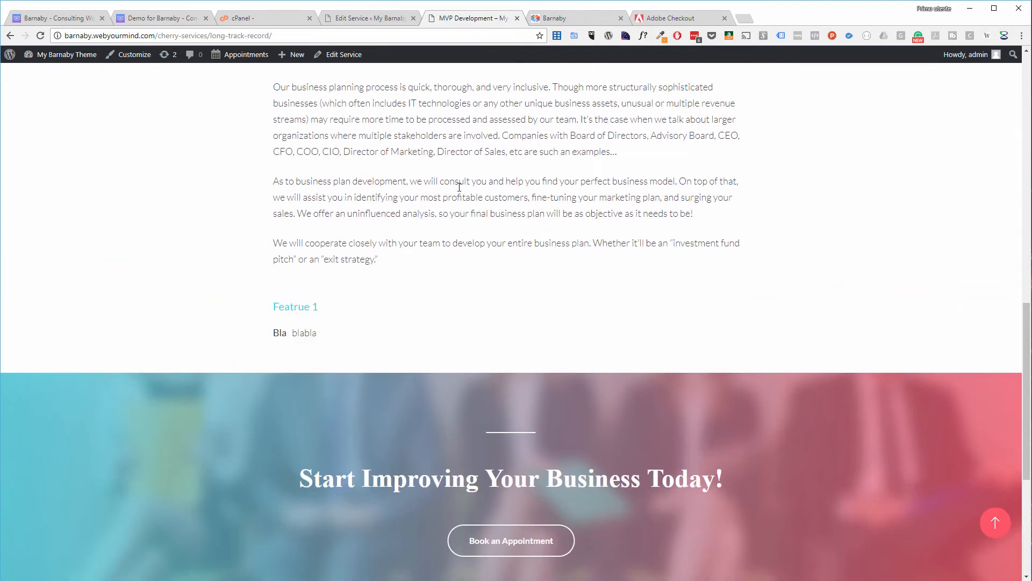
Step: Return to editing the MVP Development service and open its Call To Action options, selecting the block's title text
{"action": "left_click", "coordinate": [358, 18]}
{"action": "scroll", "coordinate": [264, 333], "scroll_direction": "down", "scroll_amount": 5}
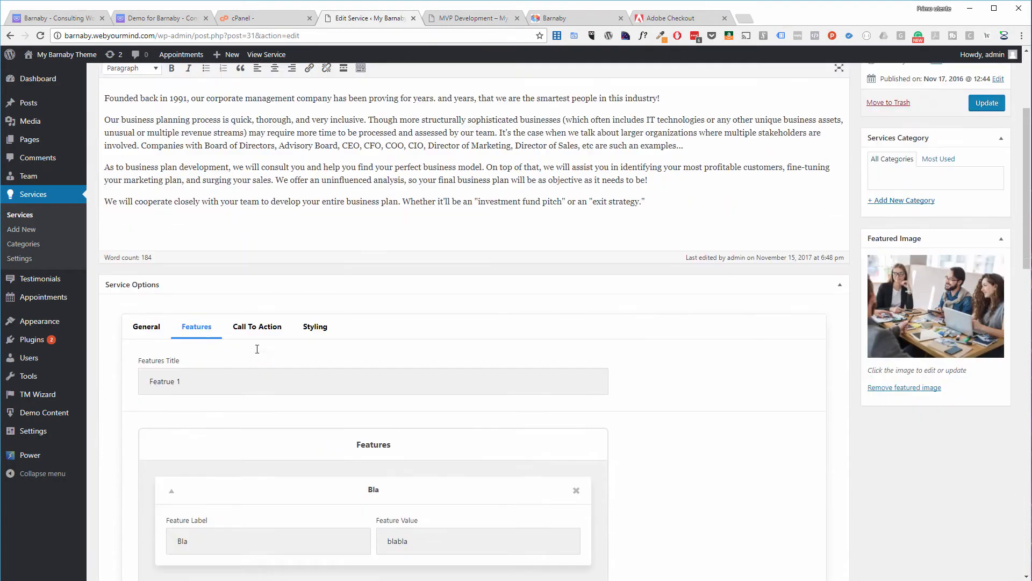
{"action": "left_click", "coordinate": [279, 284]}
{"action": "scroll", "coordinate": [304, 293], "scroll_direction": "down", "scroll_amount": 2}
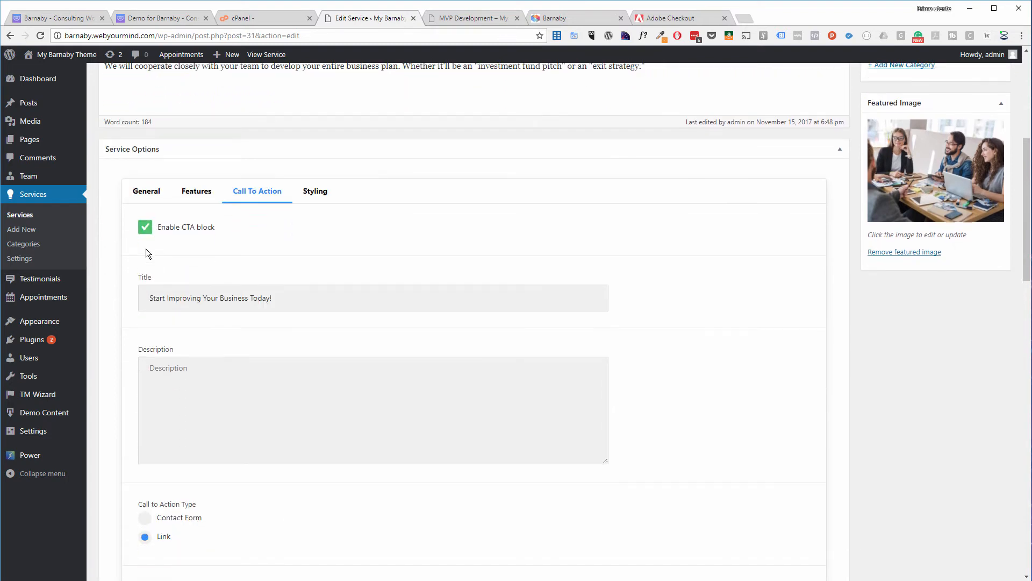
{"action": "left_click", "coordinate": [321, 293]}
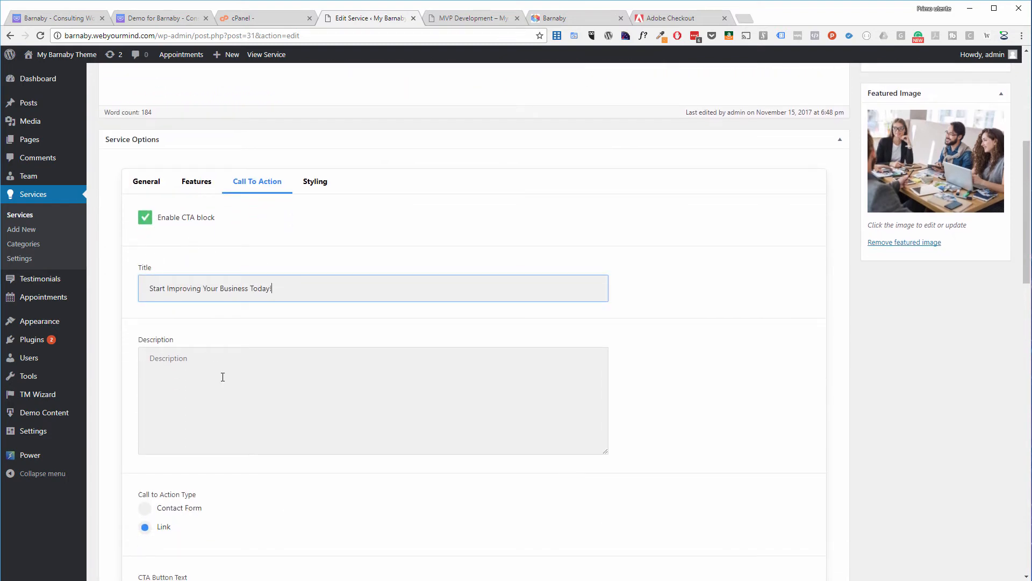
{"action": "key", "text": "ctrl+a"}
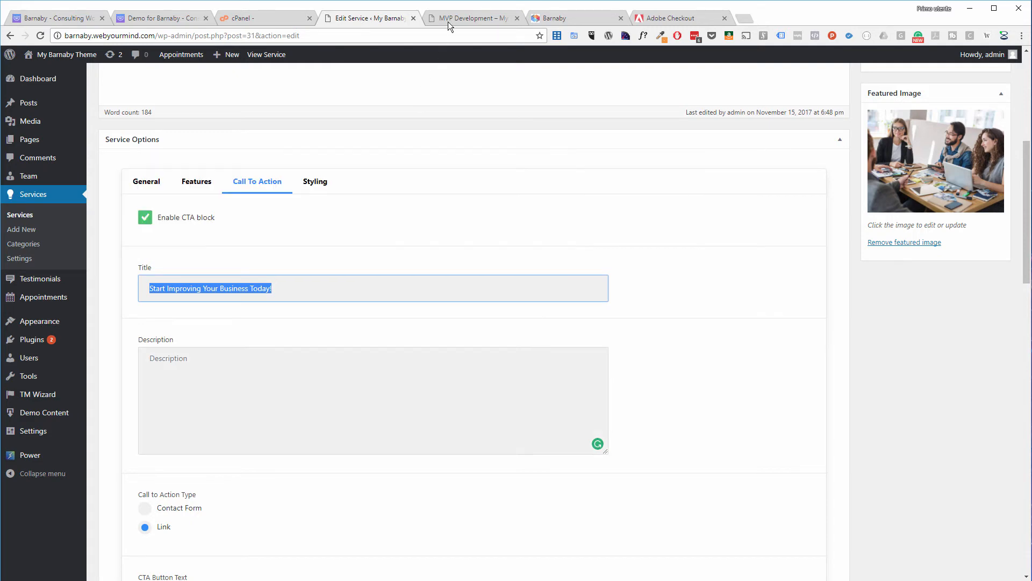
Step: Examine the call-to-action block's title and appointment button on the live MVP Development page
{"action": "left_click", "coordinate": [452, 15]}
{"action": "left_click_drag", "start_coordinate": [294, 452], "coordinate": [757, 532]}
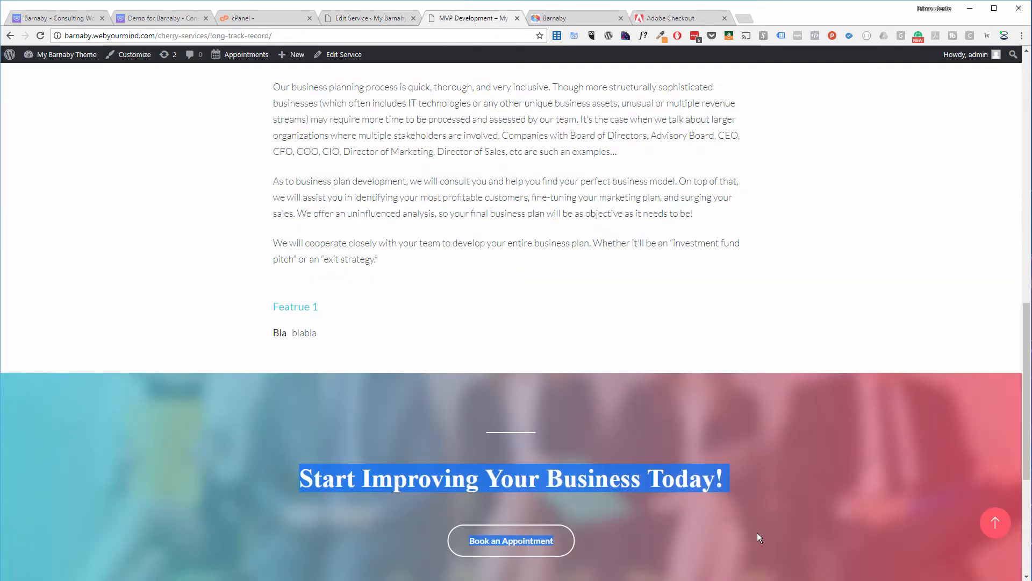
{"action": "scroll", "coordinate": [417, 365], "scroll_direction": "down", "scroll_amount": 4}
{"action": "left_click_drag", "start_coordinate": [254, 273], "coordinate": [772, 265]}
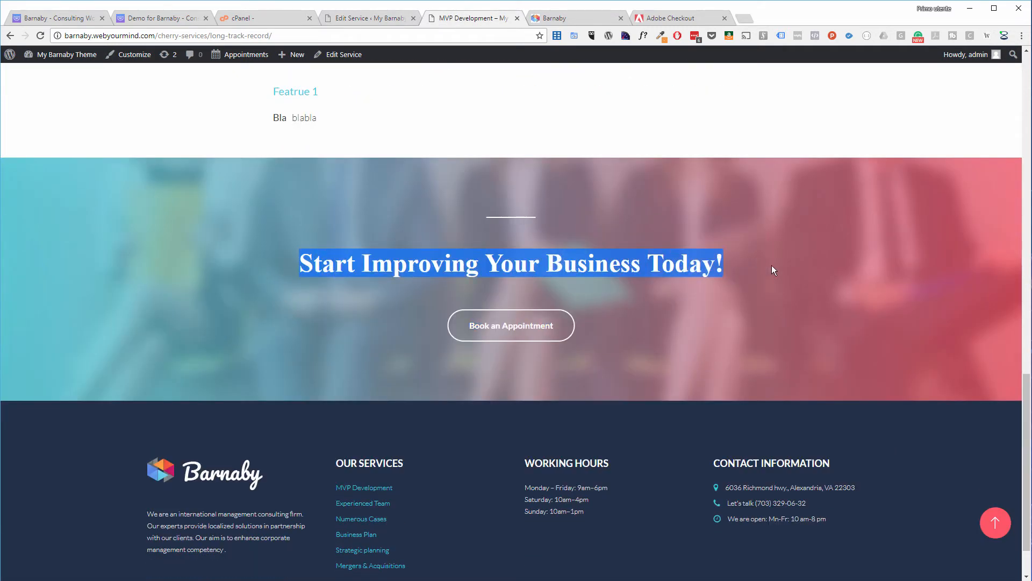
{"action": "left_click", "coordinate": [751, 287]}
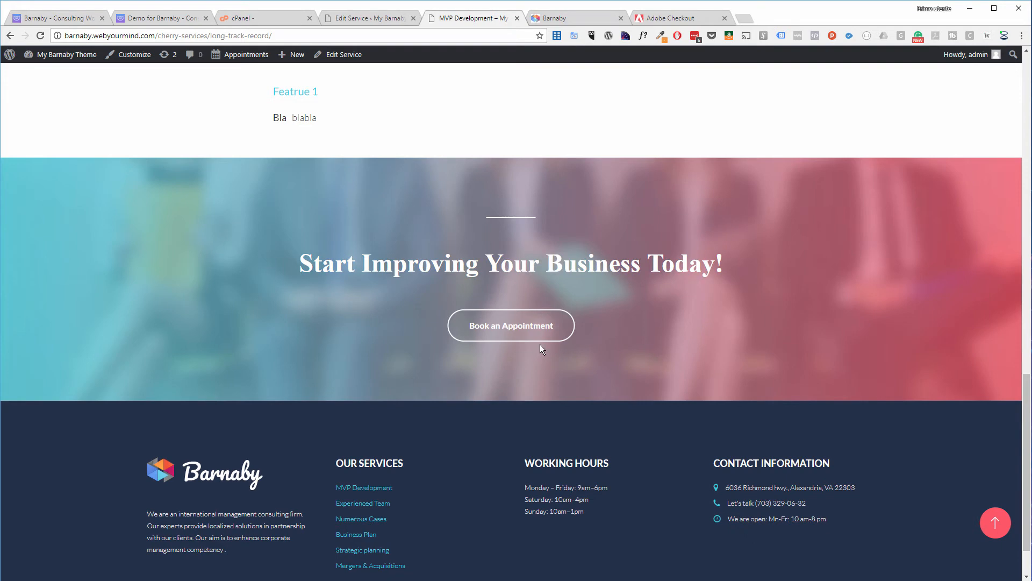
Step: Change the service's call-to-action title to "Get in touch now!"
{"action": "left_click", "coordinate": [368, 19]}
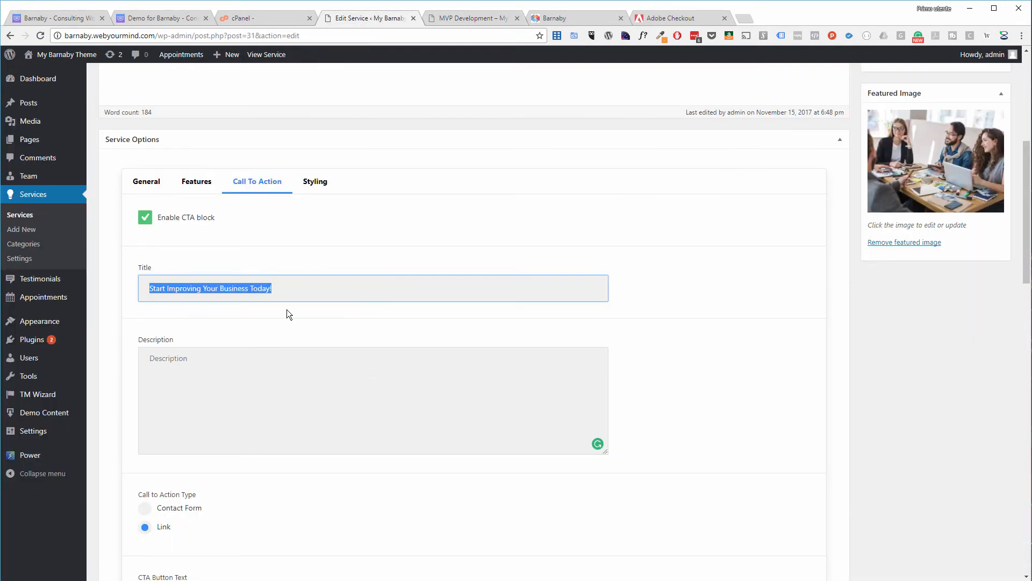
{"action": "type", "text": "Get in touch now !"}
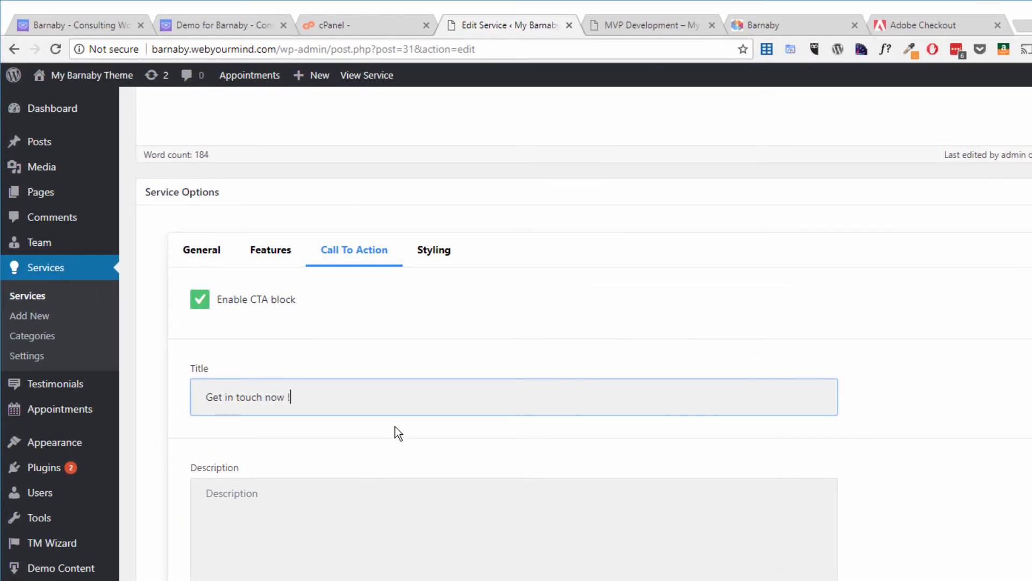
{"action": "key", "text": "BackSpace"}
{"action": "key", "text": "BackSpace"}
{"action": "type", "text": "!"}
{"action": "left_click", "coordinate": [387, 519]}
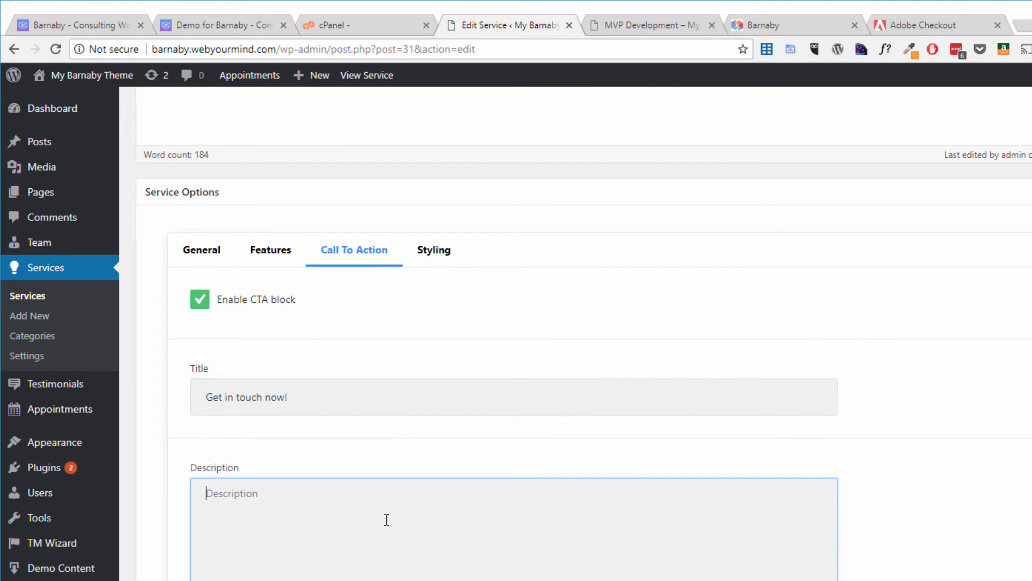
Step: Set the call-to-action button text to "Get your Quote Today!"
{"action": "scroll", "coordinate": [585, 322], "scroll_direction": "down", "scroll_amount": 5}
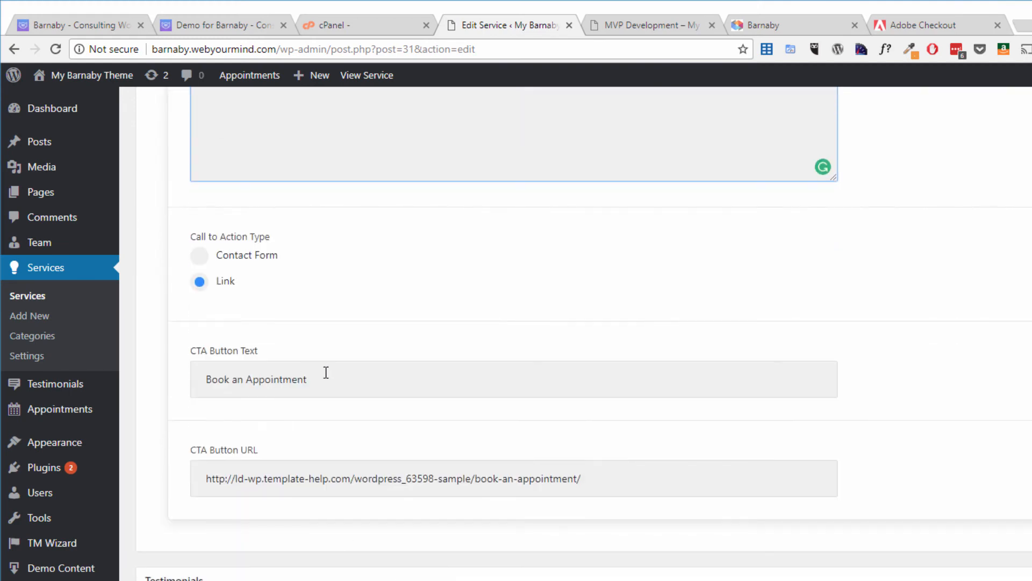
{"action": "left_click_drag", "start_coordinate": [326, 372], "coordinate": [49, 336]}
{"action": "key", "text": "BackSpace"}
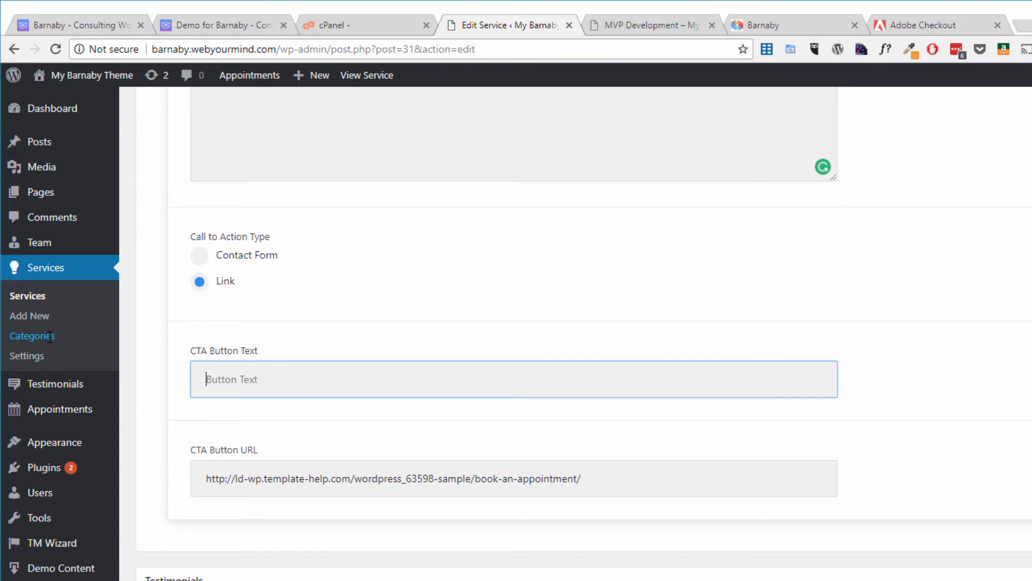
{"action": "type", "text": "Get your Quote Today!"}
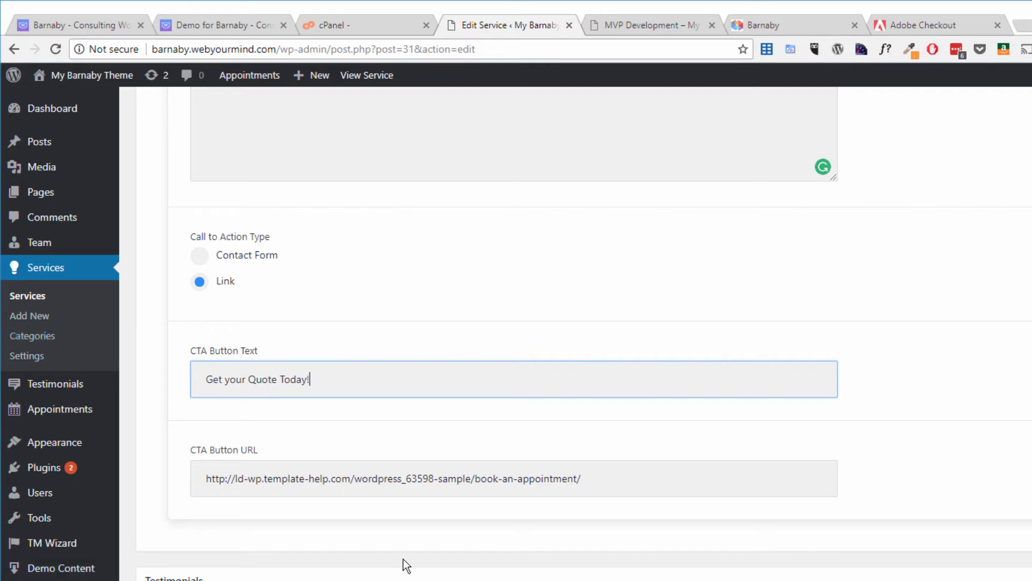
Step: Review the MVP Development service's call-to-action title, button text and URL, and the testimonials block options
{"action": "left_click", "coordinate": [267, 478]}
{"action": "left_click_drag", "start_coordinate": [578, 478], "coordinate": [207, 478]}
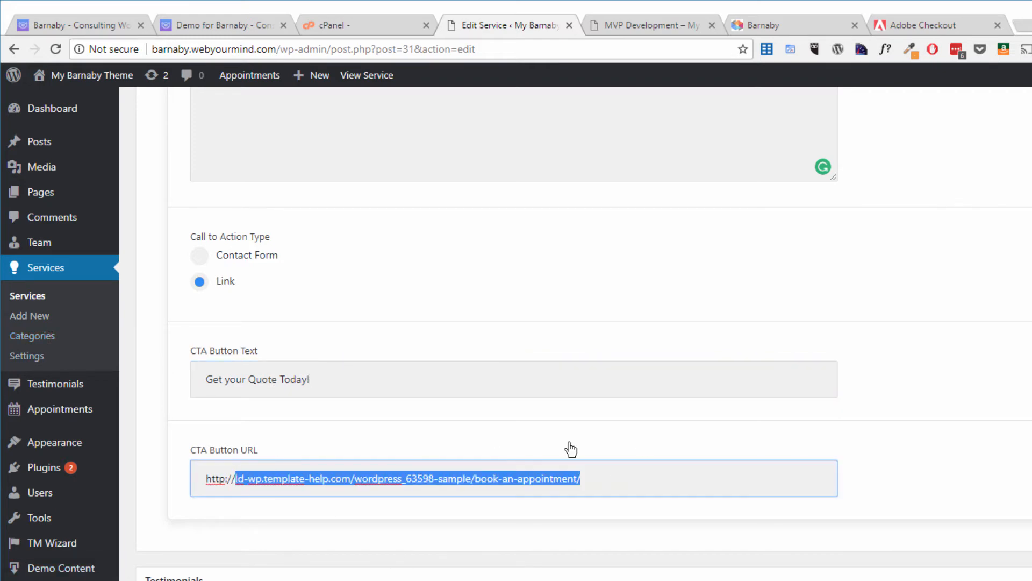
{"action": "left_click", "coordinate": [668, 434]}
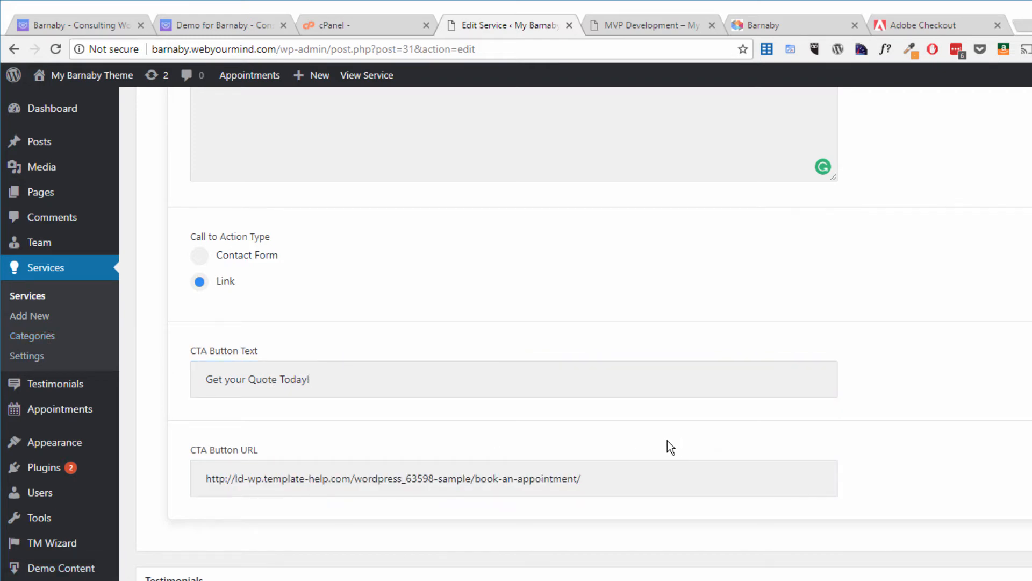
{"action": "scroll", "coordinate": [599, 460], "scroll_direction": "down", "scroll_amount": 3}
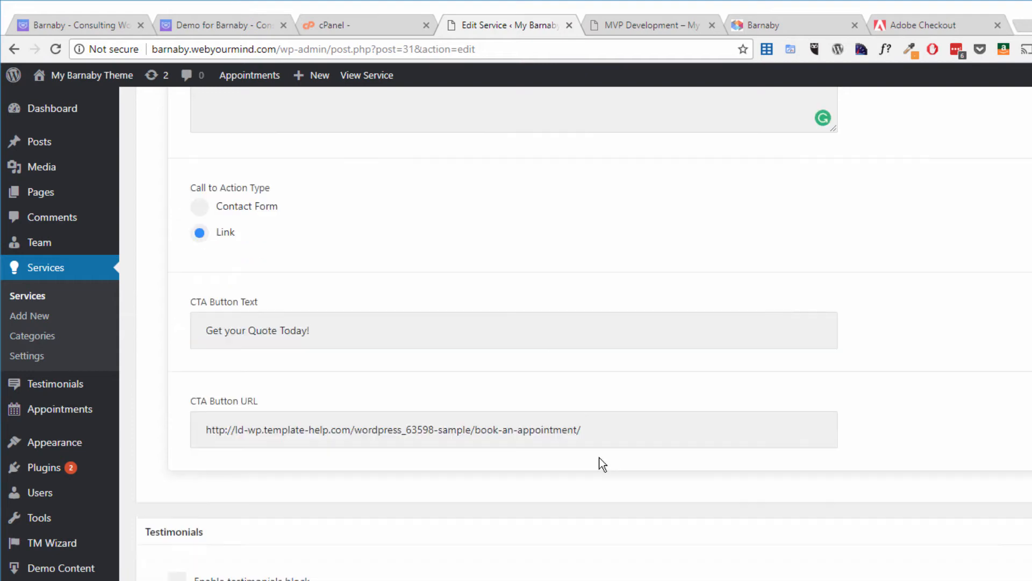
{"action": "scroll", "coordinate": [333, 477], "scroll_direction": "up", "scroll_amount": 9}
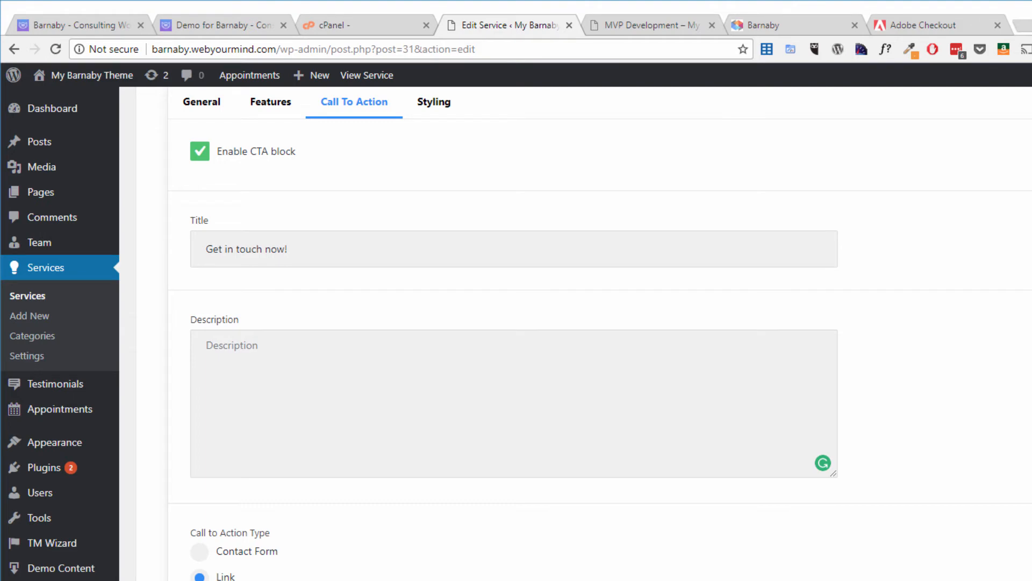
{"action": "scroll", "coordinate": [638, 488], "scroll_direction": "down", "scroll_amount": 17}
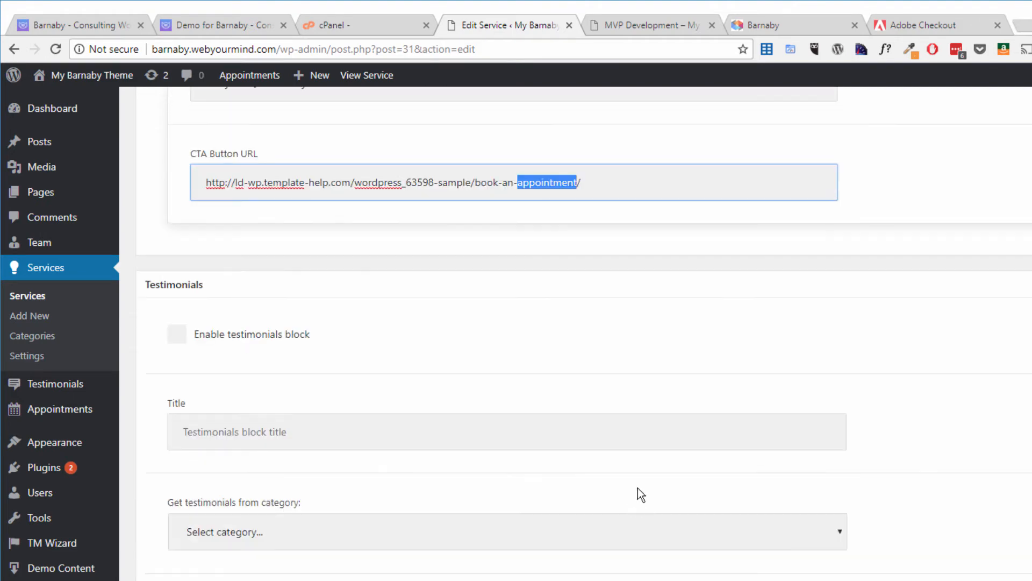
{"action": "scroll", "coordinate": [273, 259], "scroll_direction": "down", "scroll_amount": 11}
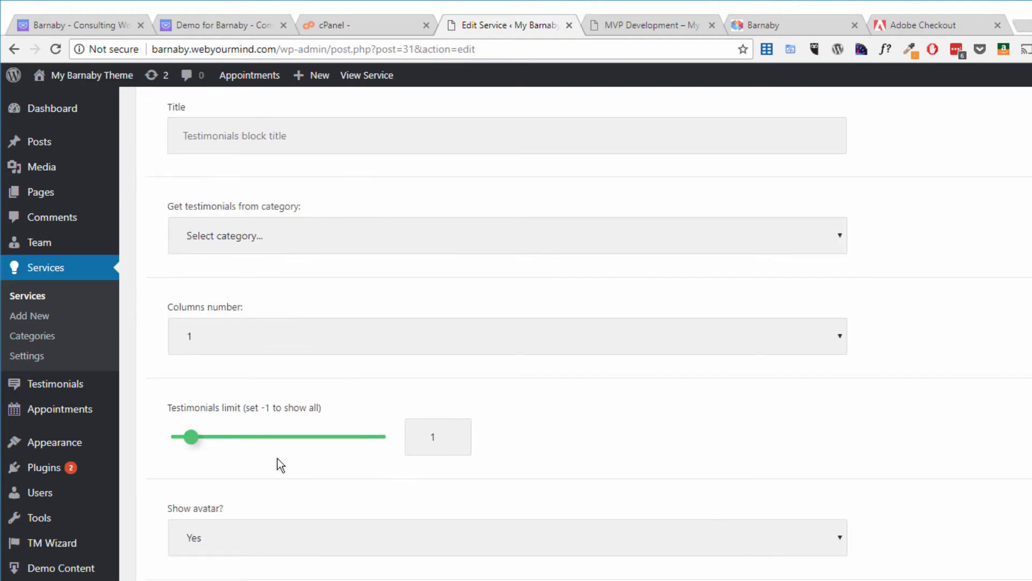
{"action": "scroll", "coordinate": [282, 476], "scroll_direction": "down", "scroll_amount": 1}
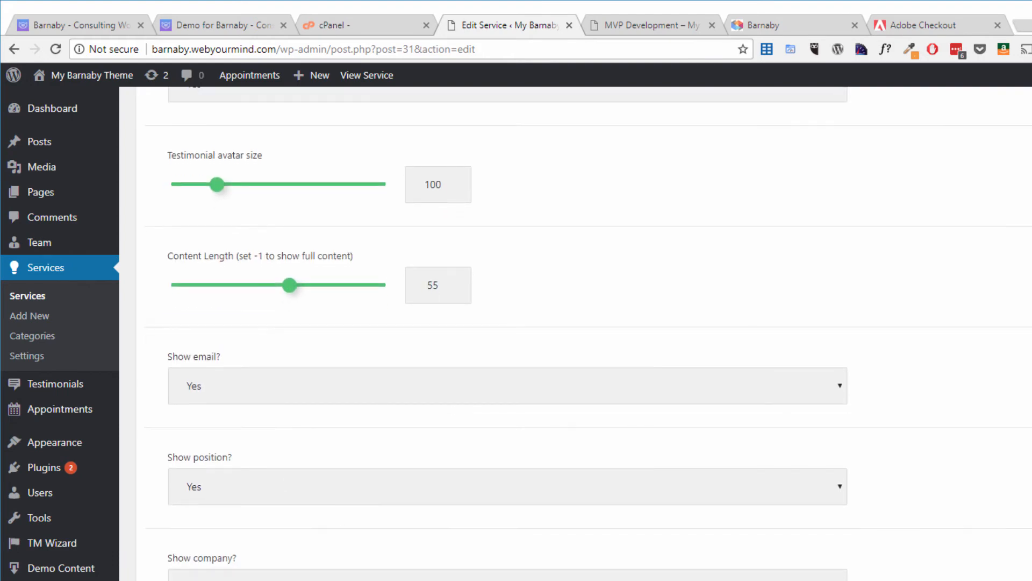
Step: Update the MVP Development service and check its call-to-action block on the live page
{"action": "scroll", "coordinate": [584, 333], "scroll_direction": "up", "scroll_amount": 20}
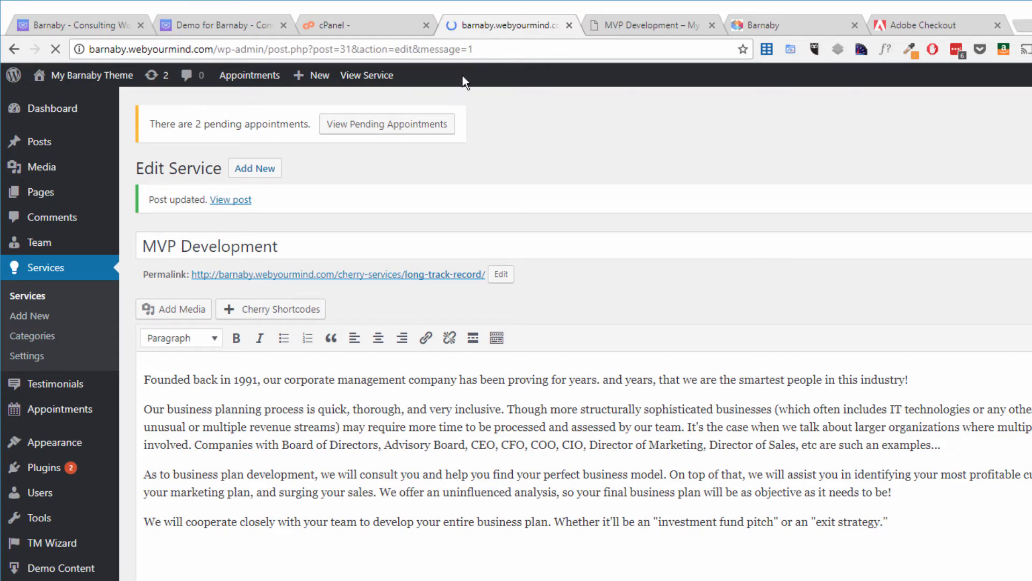
{"action": "left_click", "coordinate": [667, 27]}
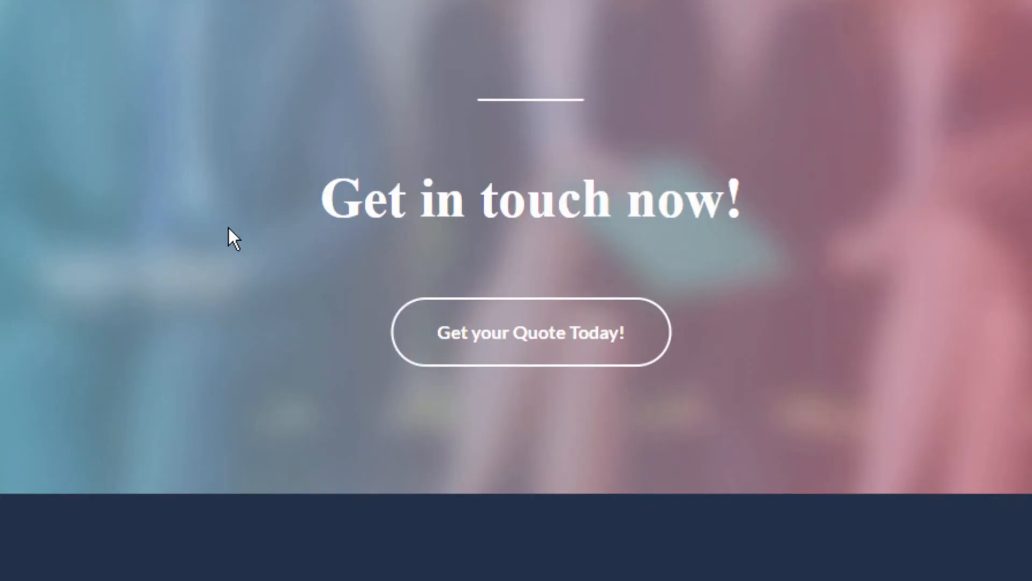
{"action": "left_click_drag", "start_coordinate": [322, 198], "coordinate": [756, 226]}
{"action": "left_click", "coordinate": [756, 225]}
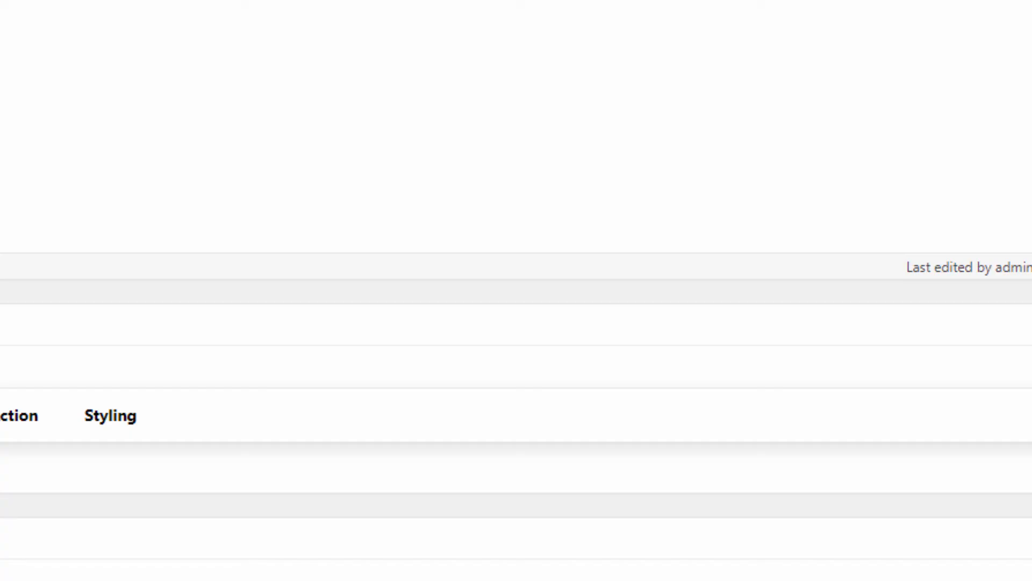
Step: Examine the service's call-to-action styling options for background image, color, position, repeat and size, and for text and title colors
{"action": "scroll", "coordinate": [136, 337], "scroll_direction": "down", "scroll_amount": 4}
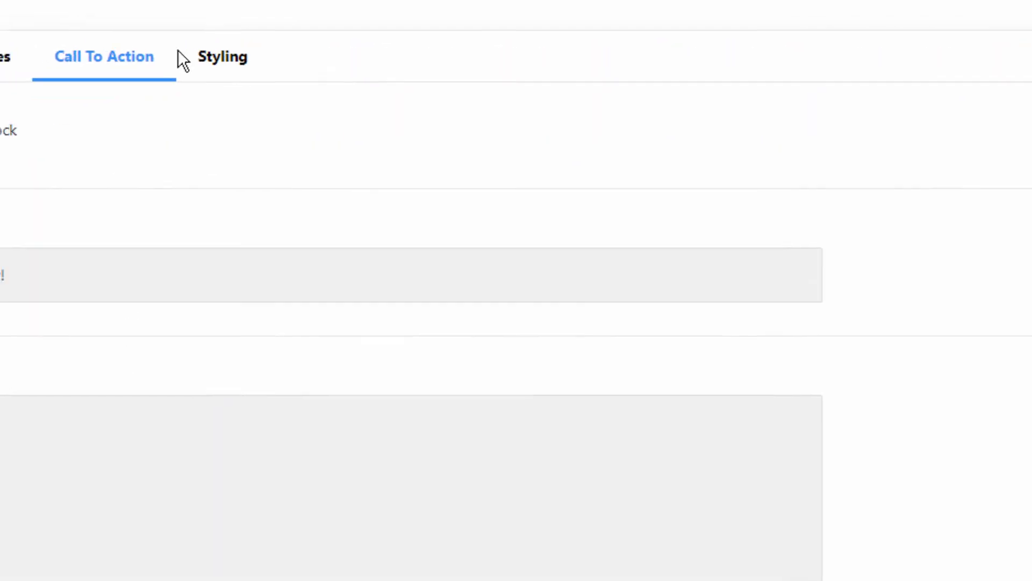
{"action": "left_click", "coordinate": [375, 104]}
{"action": "scroll", "coordinate": [662, 201], "scroll_direction": "down", "scroll_amount": 7}
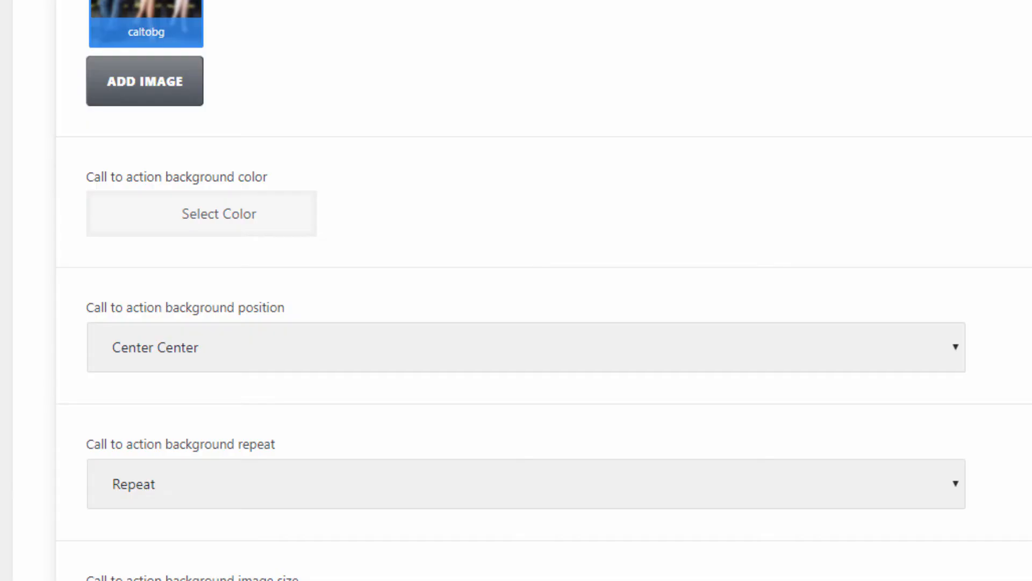
{"action": "left_click", "coordinate": [199, 229]}
{"action": "left_click", "coordinate": [757, 16]}
{"action": "scroll", "coordinate": [505, 161], "scroll_direction": "down", "scroll_amount": 3}
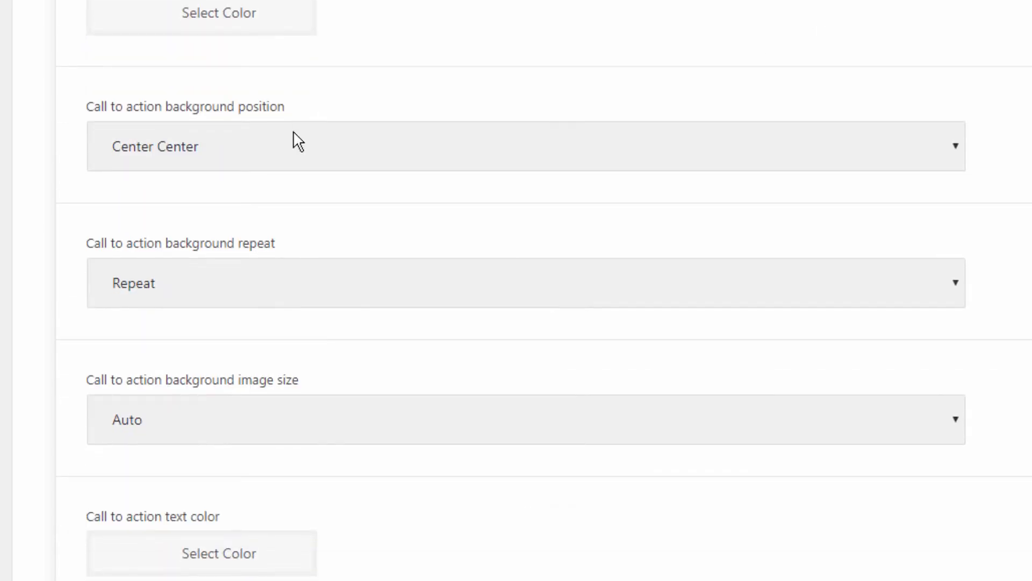
{"action": "left_click", "coordinate": [295, 141]}
{"action": "left_click", "coordinate": [309, 141]}
{"action": "scroll", "coordinate": [307, 141], "scroll_direction": "down", "scroll_amount": 7}
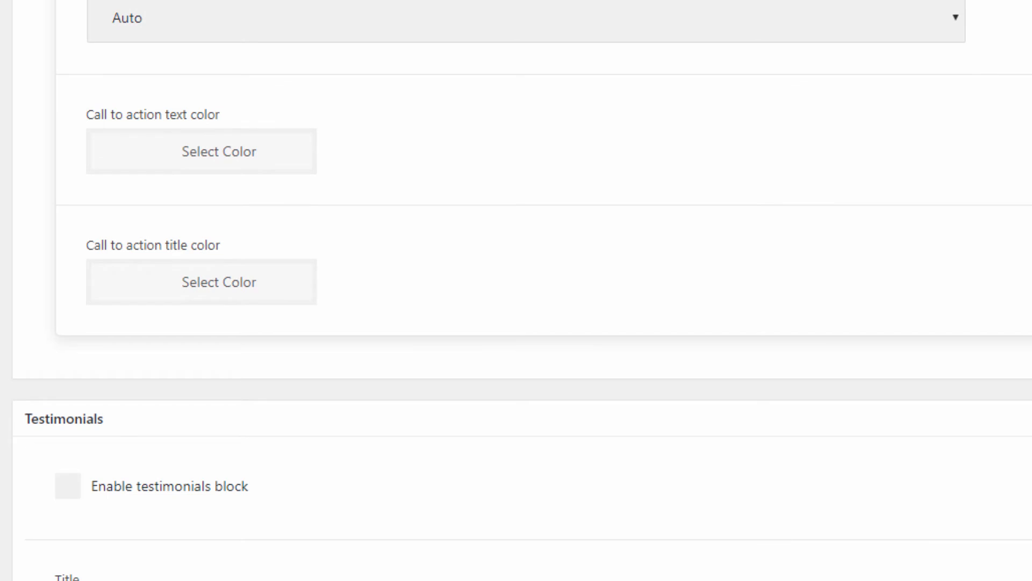
{"action": "scroll", "coordinate": [517, 290], "scroll_direction": "down", "scroll_amount": 10}
{"action": "scroll", "coordinate": [516, 290], "scroll_direction": "up", "scroll_amount": 20}
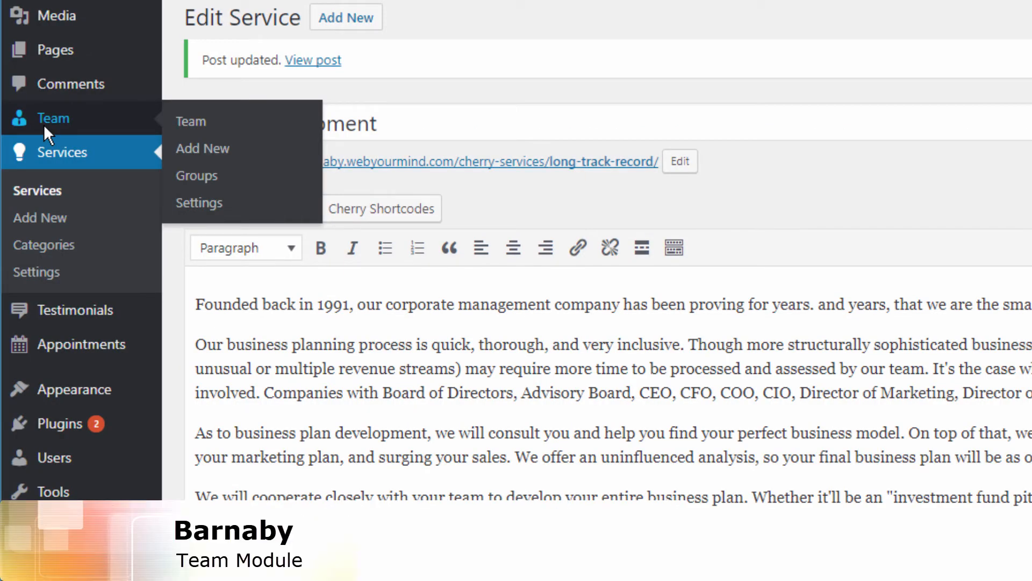
Step: Open the first person in the Team list for editing and load the live site's About Us page
{"action": "left_click", "coordinate": [43, 125]}
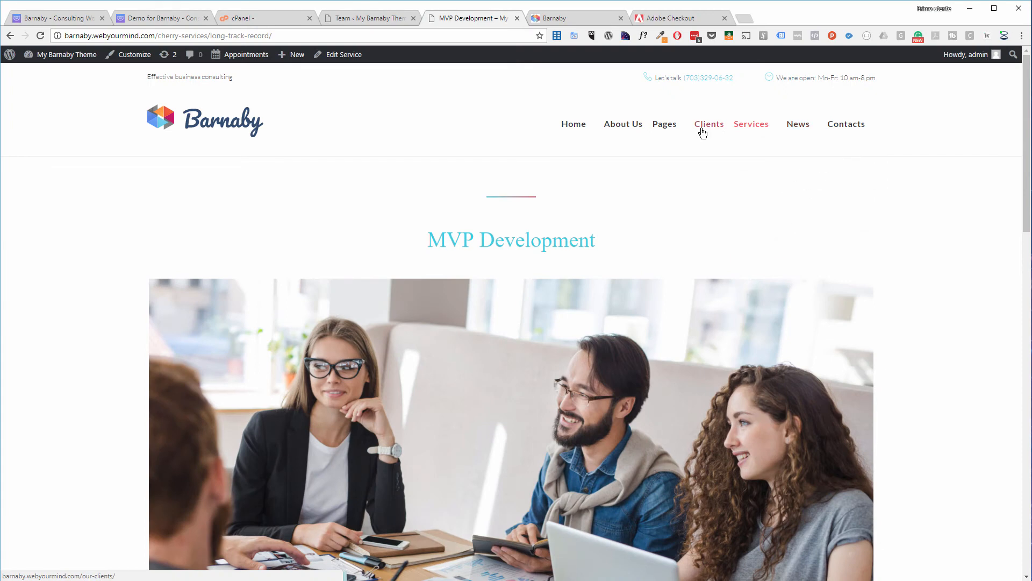
{"action": "left_click", "coordinate": [621, 127]}
{"action": "left_click", "coordinate": [359, 21]}
{"action": "mouse_move", "coordinate": [139, 200]}
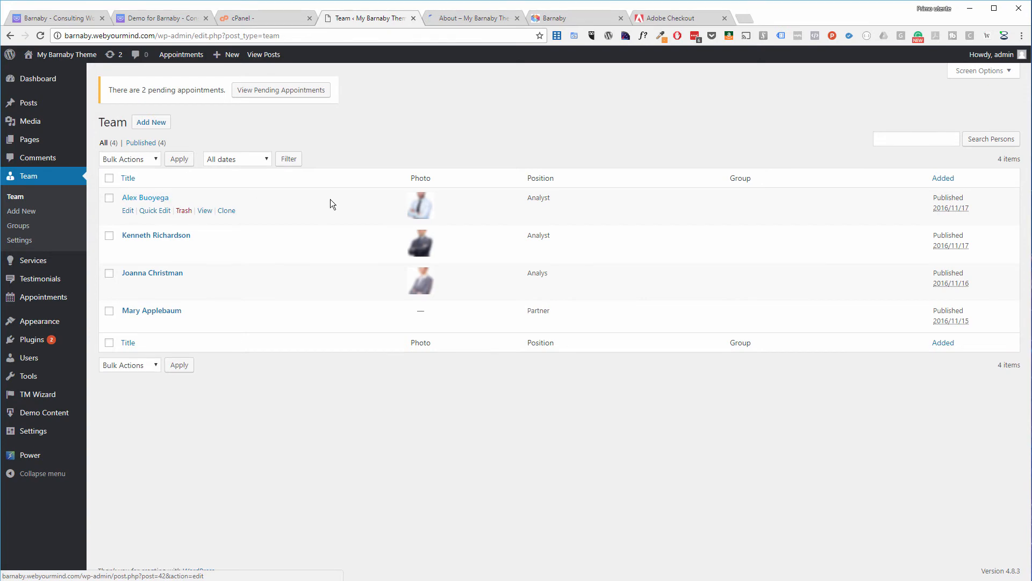
{"action": "left_click", "coordinate": [136, 197]}
Step: Look through the live About Us page and view the team members on the Our Team page
{"action": "left_click", "coordinate": [444, 18]}
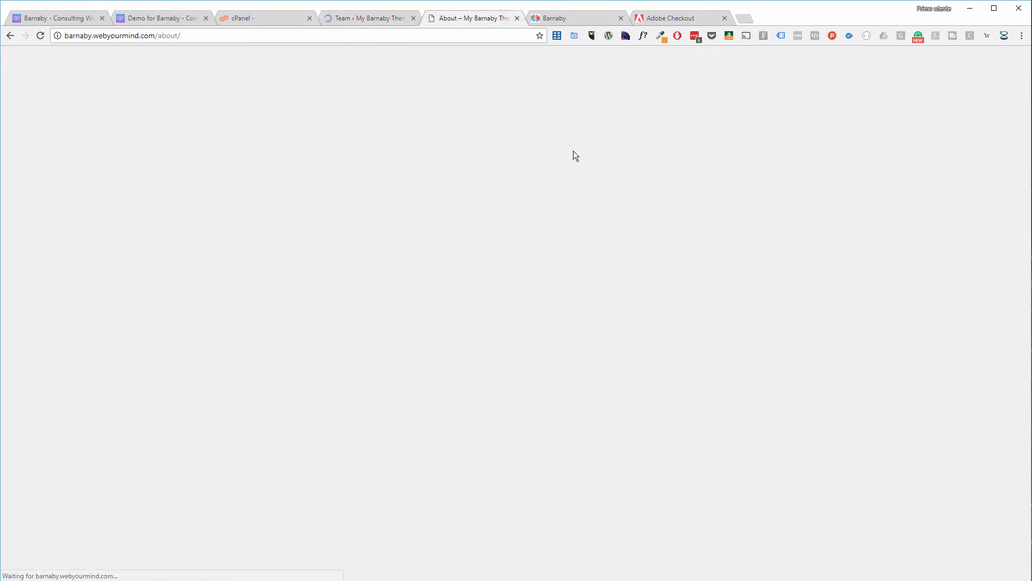
{"action": "scroll", "coordinate": [819, 271], "scroll_direction": "down", "scroll_amount": 7}
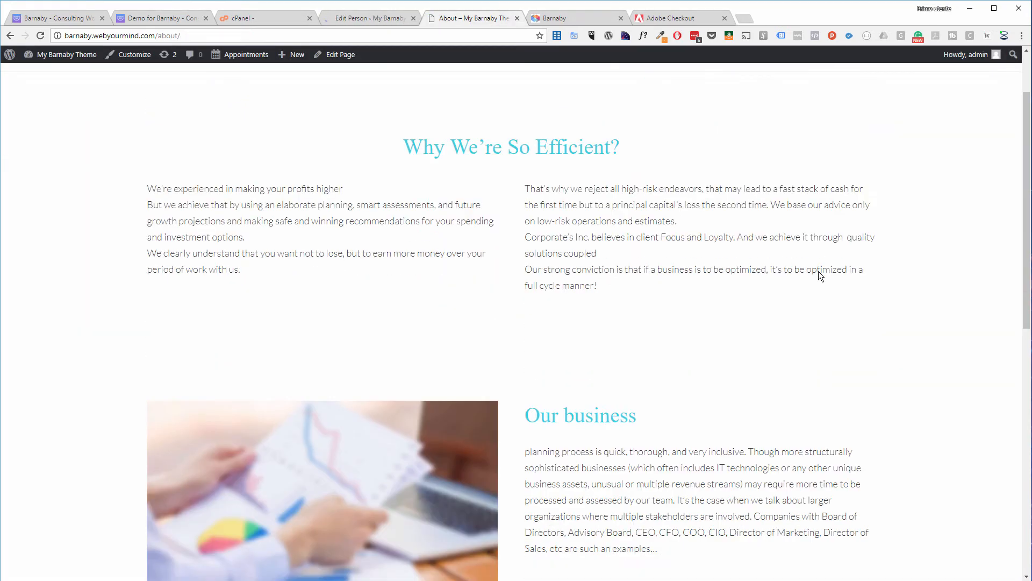
{"action": "scroll", "coordinate": [811, 393], "scroll_direction": "down", "scroll_amount": 5}
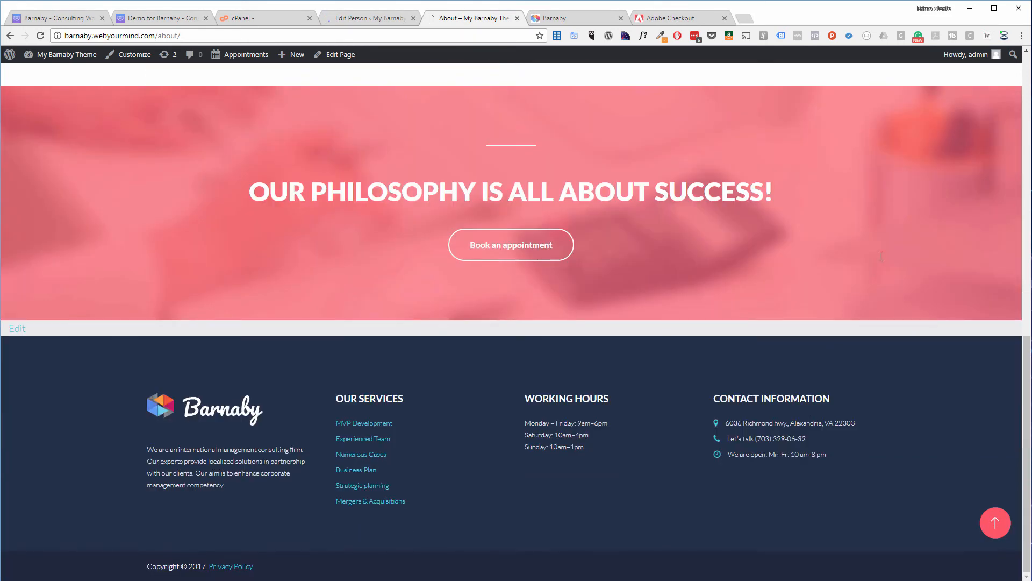
{"action": "scroll", "coordinate": [881, 257], "scroll_direction": "up", "scroll_amount": 12}
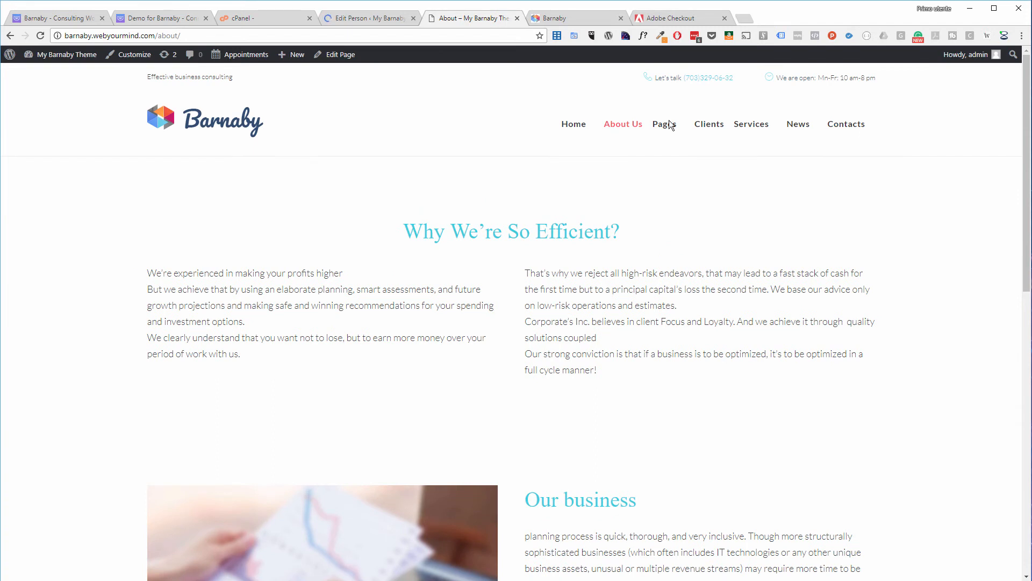
{"action": "mouse_move", "coordinate": [665, 129]}
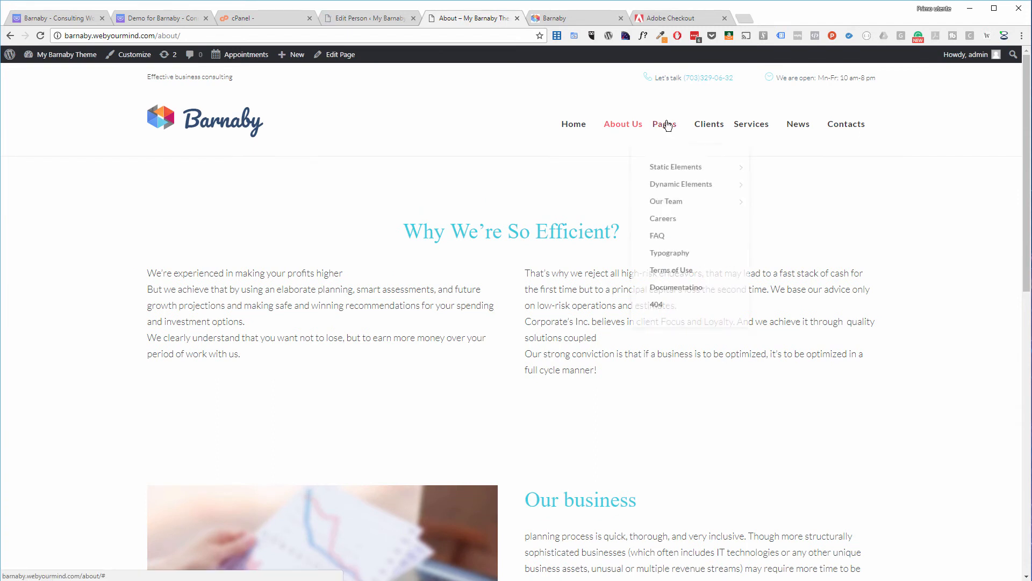
{"action": "left_click", "coordinate": [676, 198]}
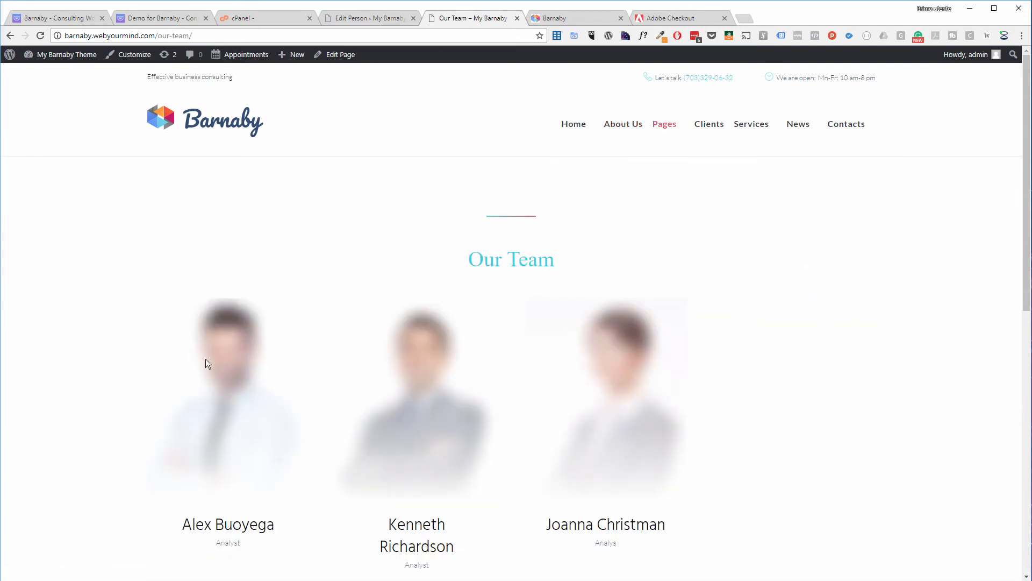
{"action": "scroll", "coordinate": [792, 338], "scroll_direction": "down", "scroll_amount": 4}
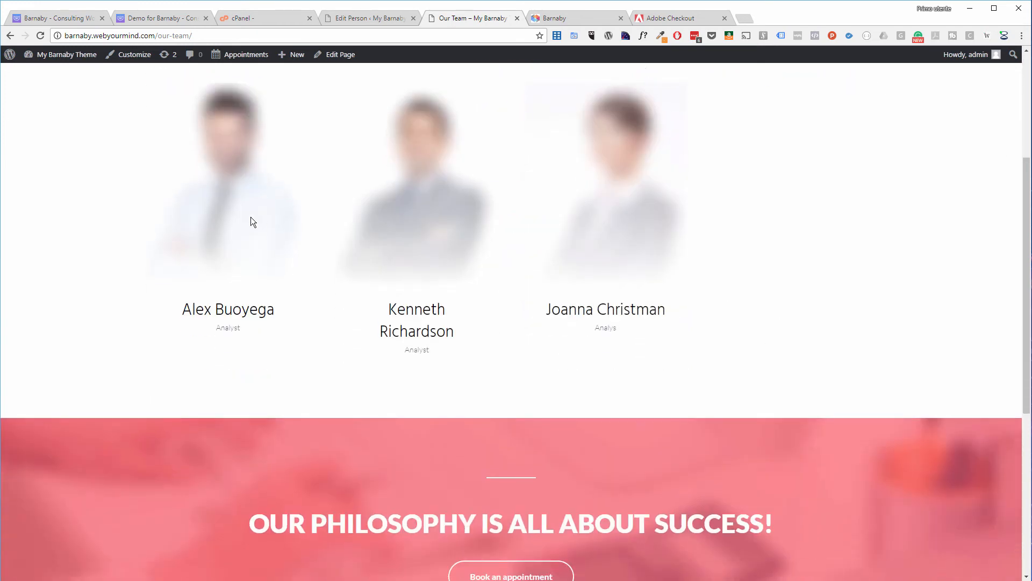
Step: Review the team member's position, contact and social profile fields, and remove the featured image
{"action": "left_click", "coordinate": [354, 18]}
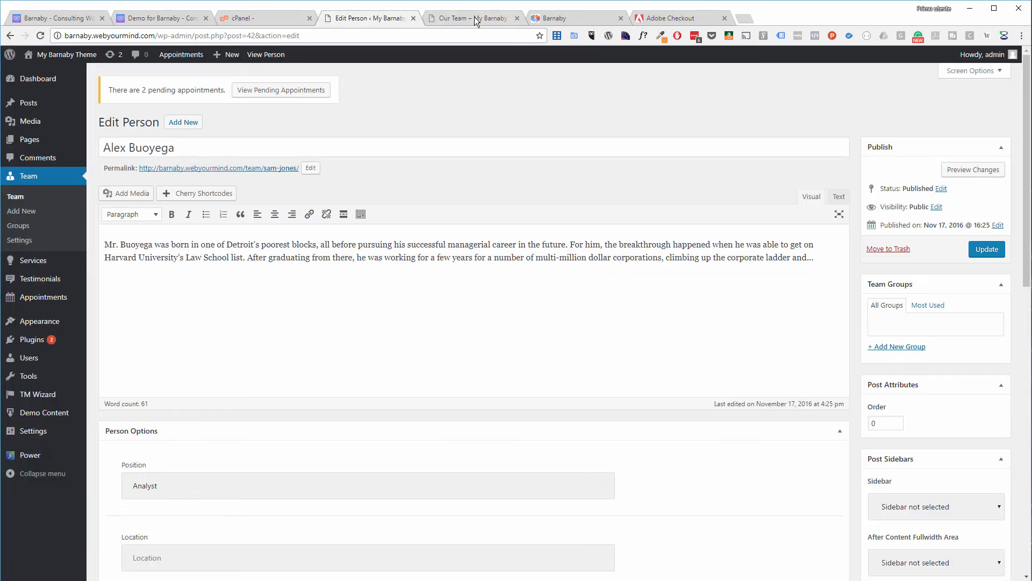
{"action": "scroll", "coordinate": [548, 195], "scroll_direction": "down", "scroll_amount": 3}
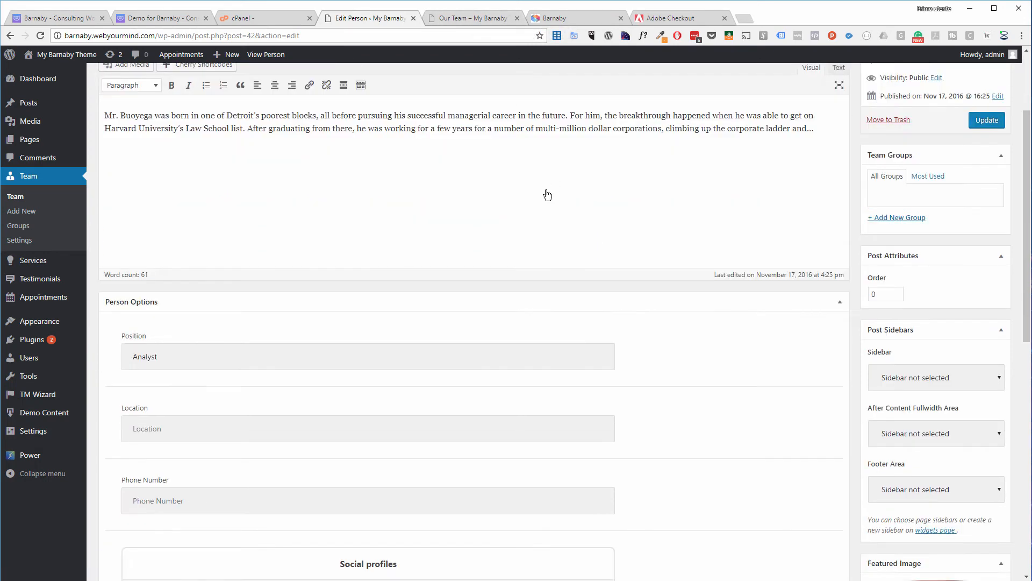
{"action": "scroll", "coordinate": [547, 195], "scroll_direction": "down", "scroll_amount": 8}
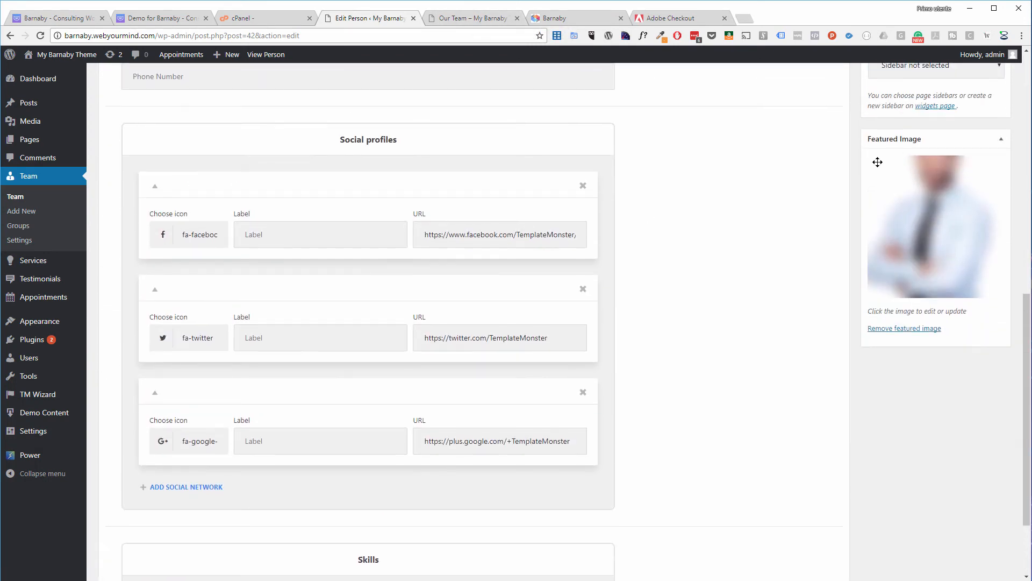
{"action": "left_click", "coordinate": [921, 329]}
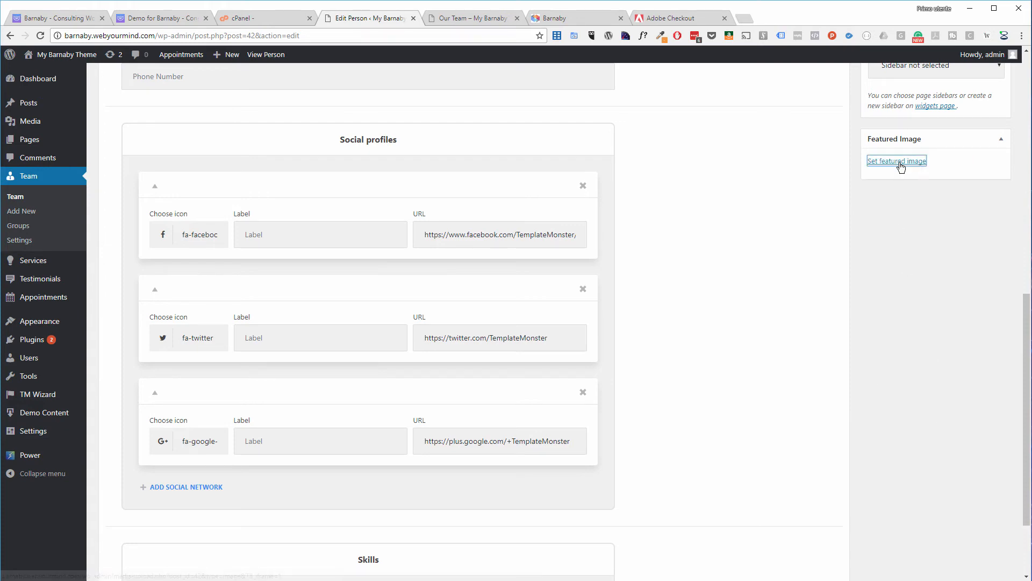
Step: Browse the media library for a new featured image and open the file chooser for an upload
{"action": "left_click", "coordinate": [899, 162]}
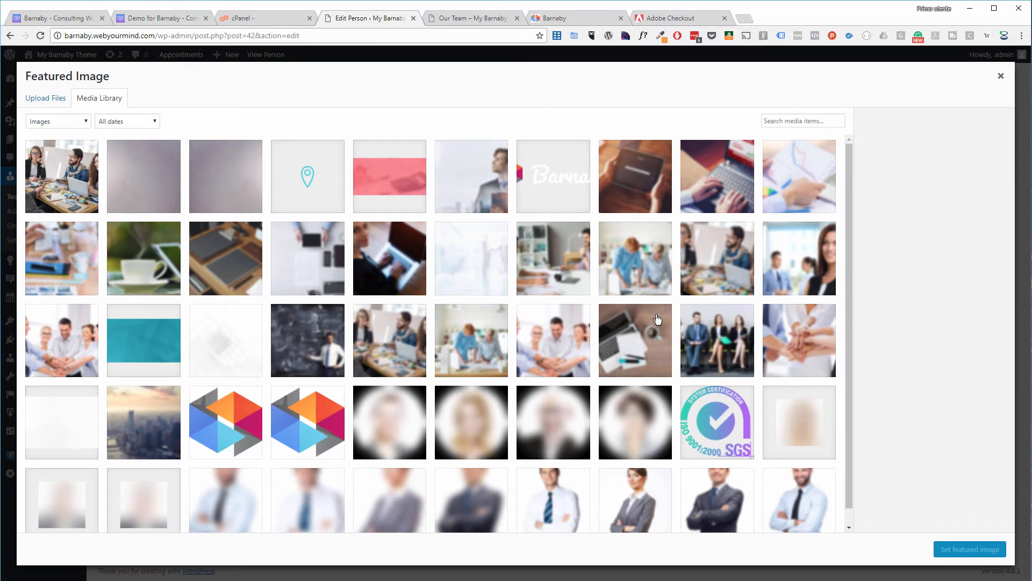
{"action": "scroll", "coordinate": [138, 172], "scroll_direction": "down", "scroll_amount": 1}
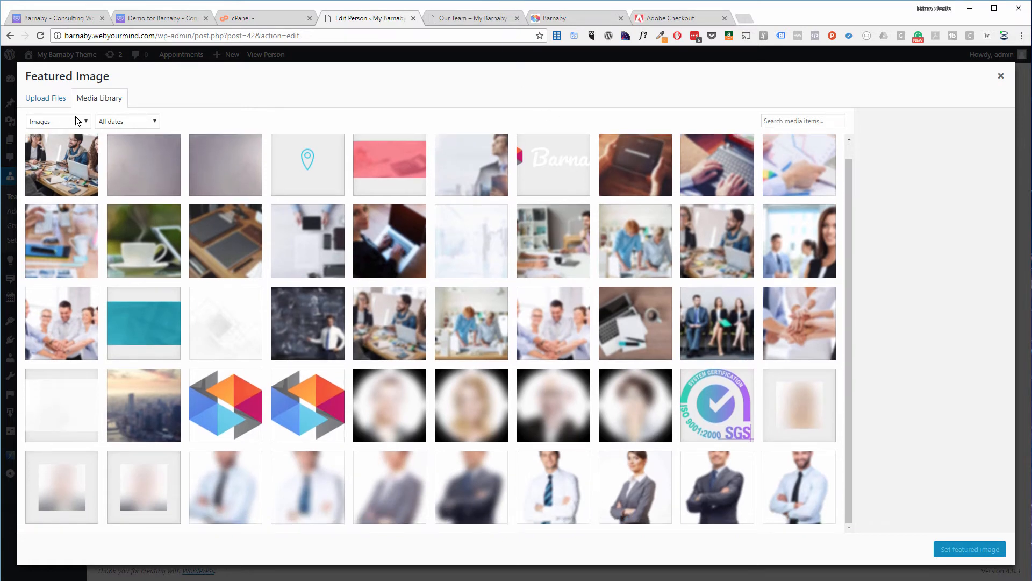
{"action": "left_click", "coordinate": [45, 98]}
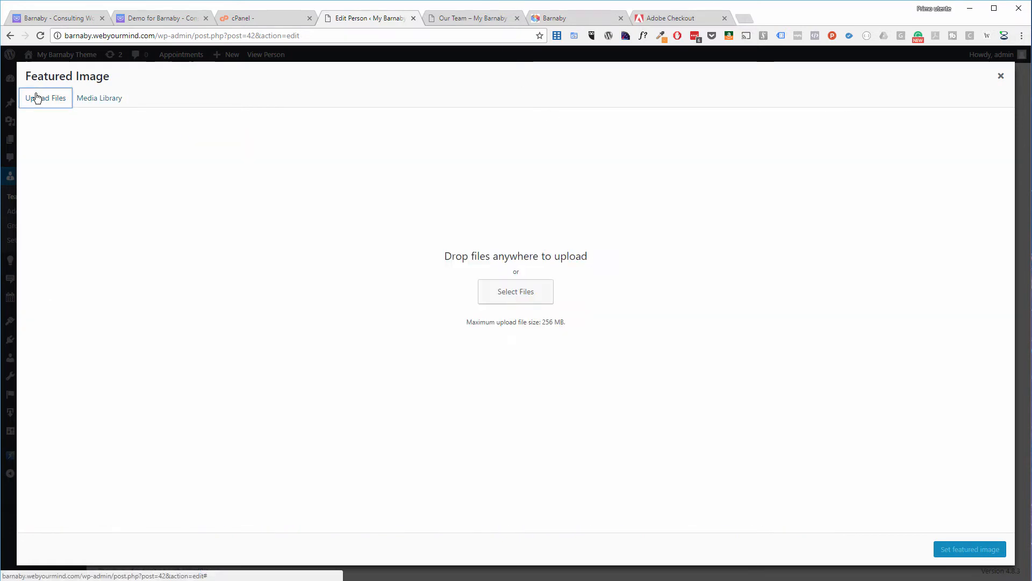
{"action": "left_click", "coordinate": [540, 293]}
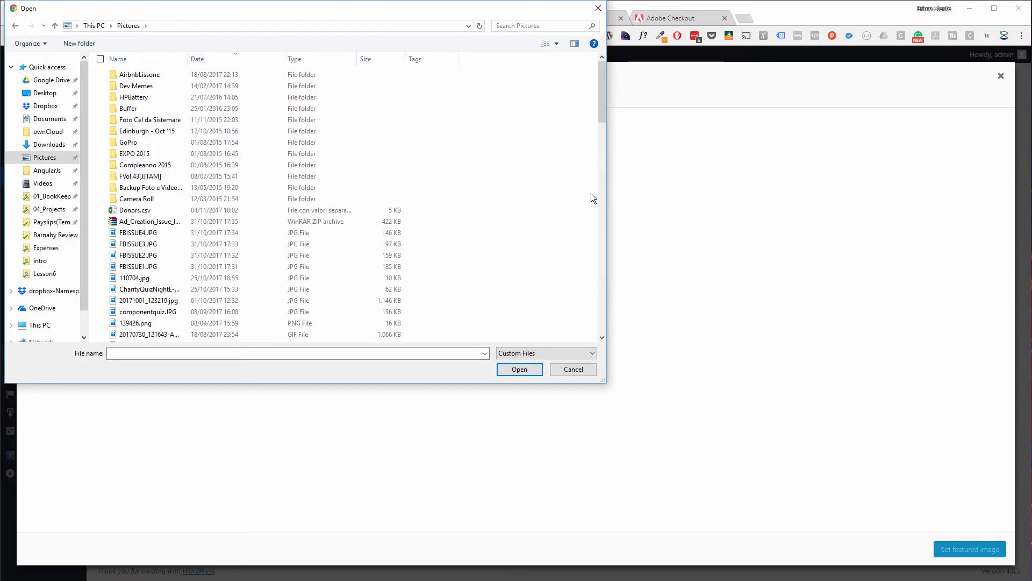
Step: Display the Pictures folder contents as large icons in the file chooser
{"action": "right_click", "coordinate": [591, 192]}
{"action": "left_click", "coordinate": [522, 185]}
{"action": "scroll", "coordinate": [522, 188], "scroll_direction": "up", "scroll_amount": 6}
{"action": "right_click", "coordinate": [522, 188]}
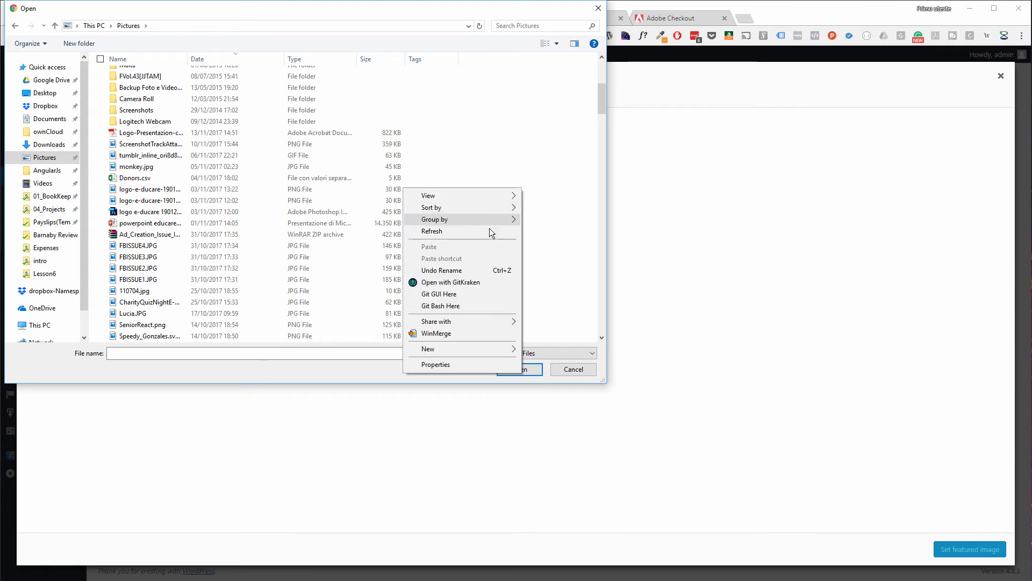
{"action": "mouse_move", "coordinate": [457, 195]}
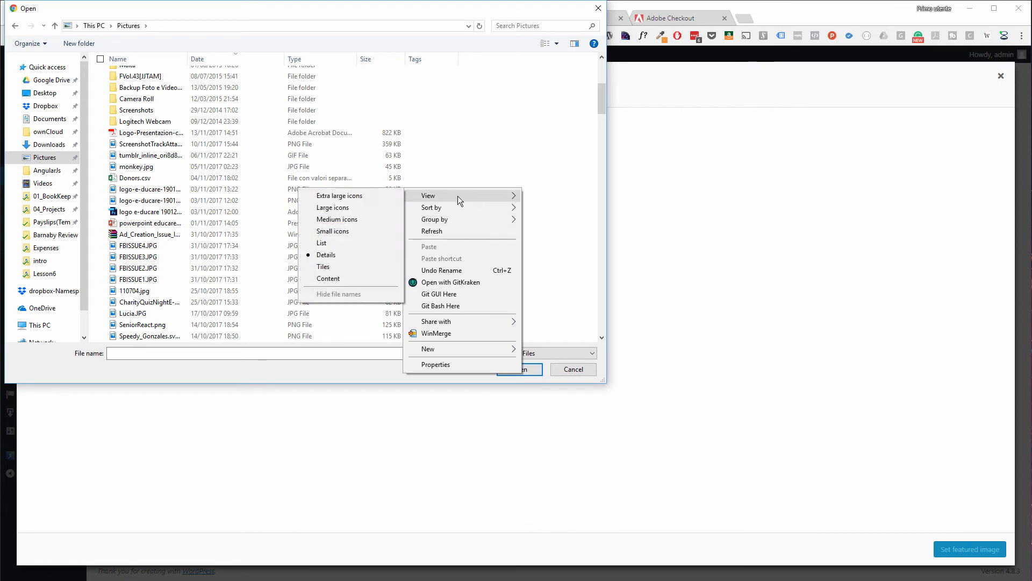
{"action": "left_click", "coordinate": [351, 208]}
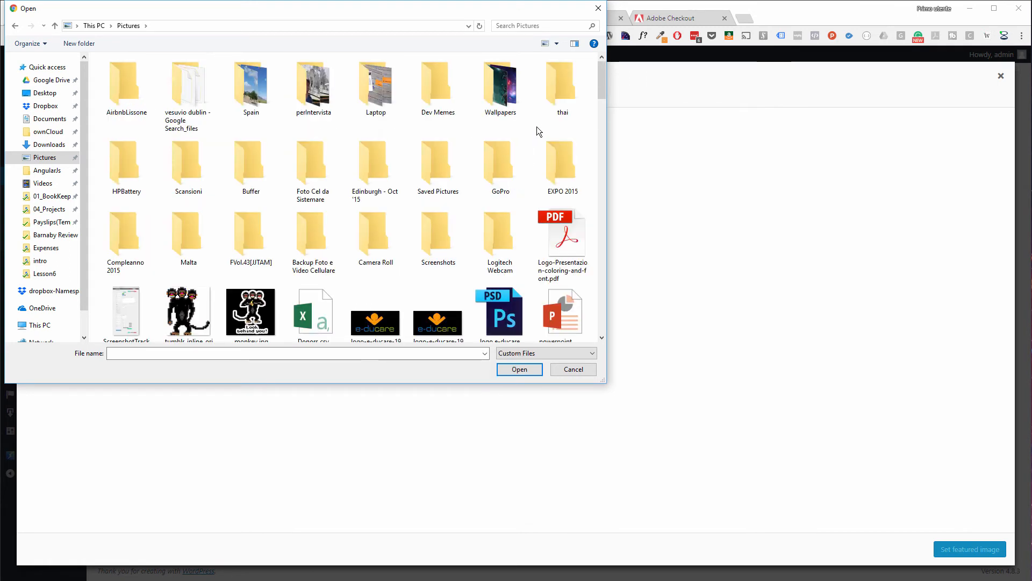
Step: Upload tumblr_inline_ori8d87Dfg1r32s18_540.gif from the Pictures folder, set it as the team member's featured image and update the post
{"action": "scroll", "coordinate": [199, 247], "scroll_direction": "down", "scroll_amount": 2}
{"action": "left_click", "coordinate": [192, 82]}
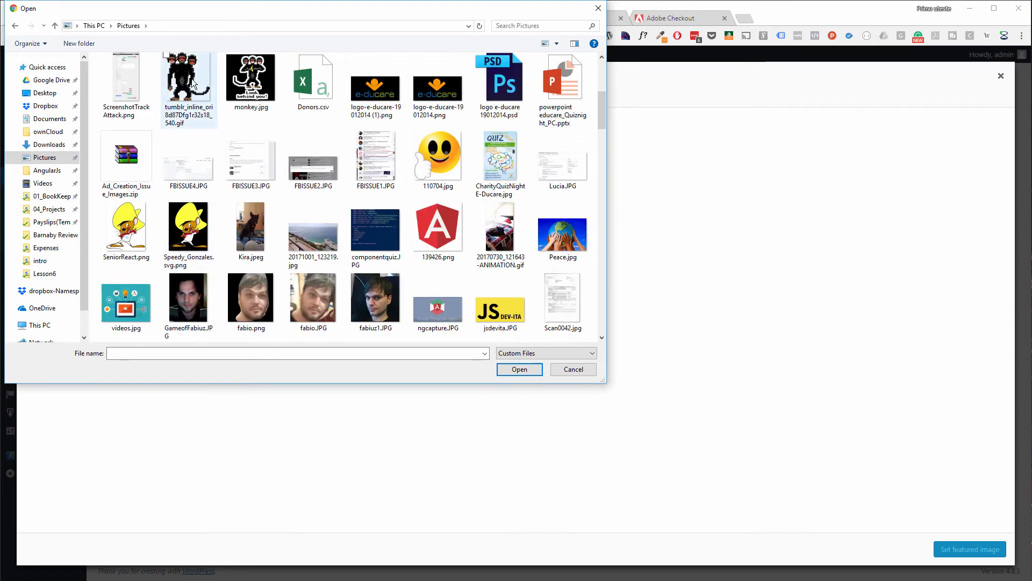
{"action": "left_click", "coordinate": [498, 372]}
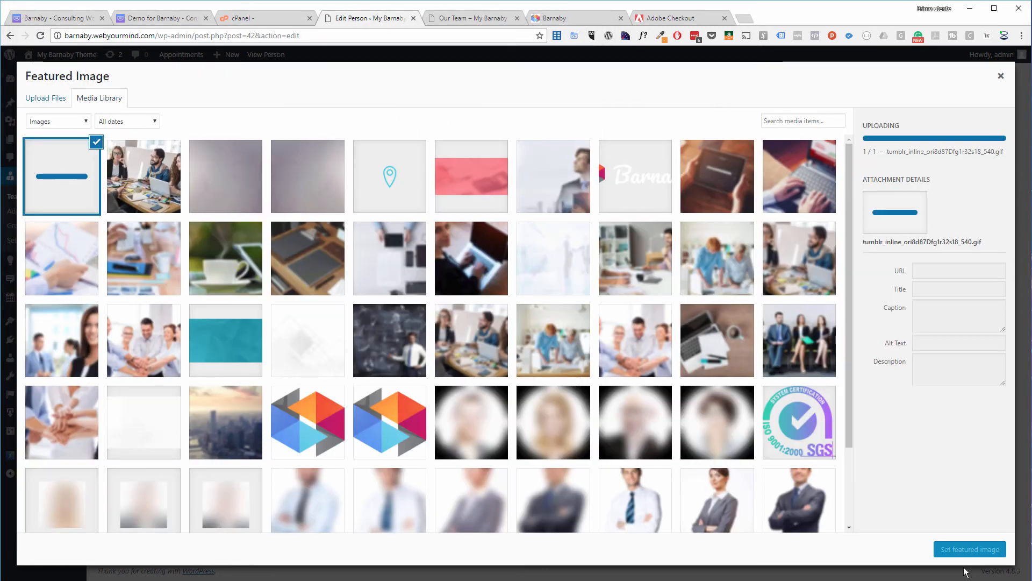
{"action": "left_click", "coordinate": [980, 552]}
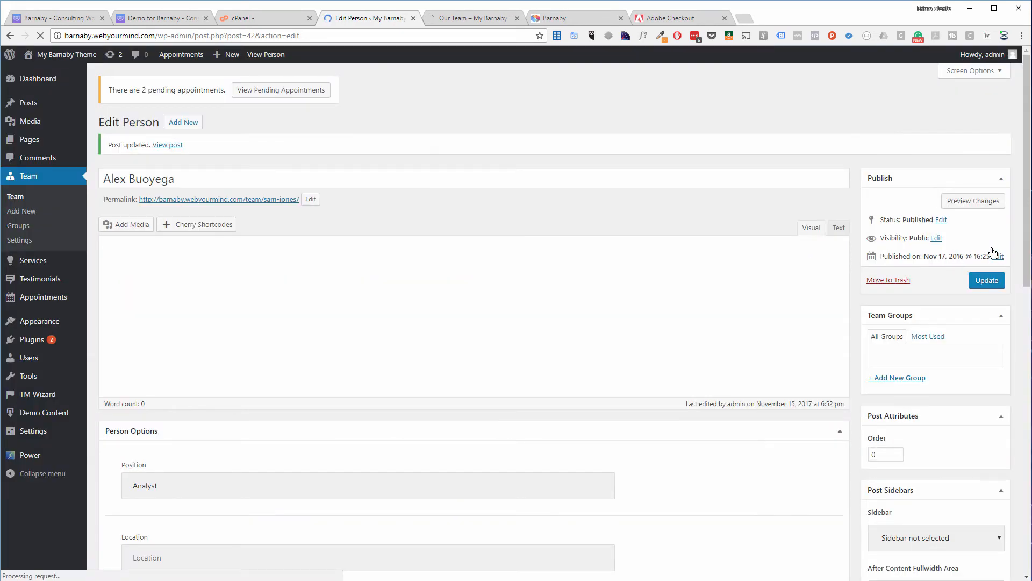
Step: Reload the live Our Team page and check the edited team member's picture
{"action": "left_click", "coordinate": [435, 20]}
{"action": "left_click", "coordinate": [243, 35]}
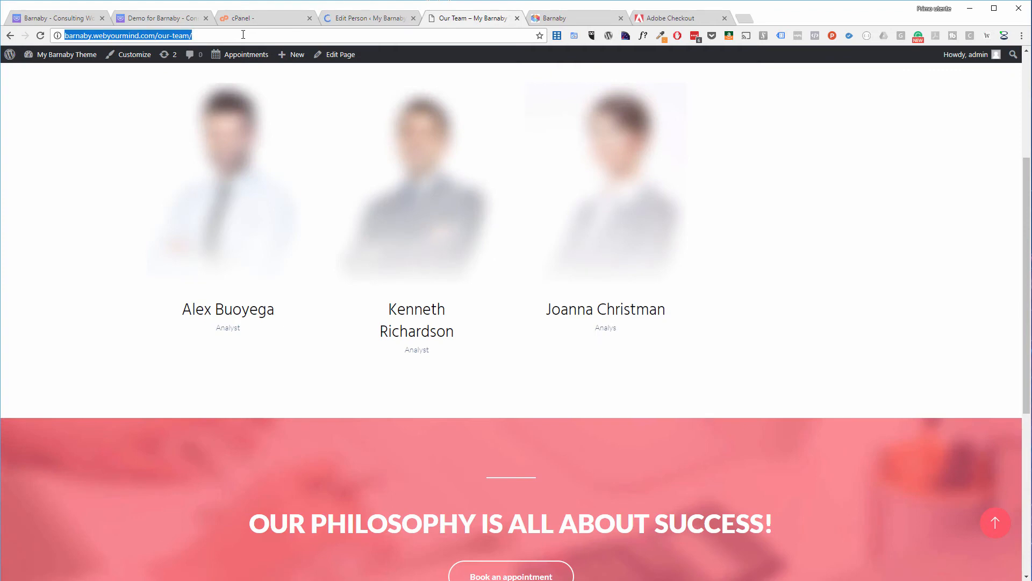
{"action": "key", "text": "Return"}
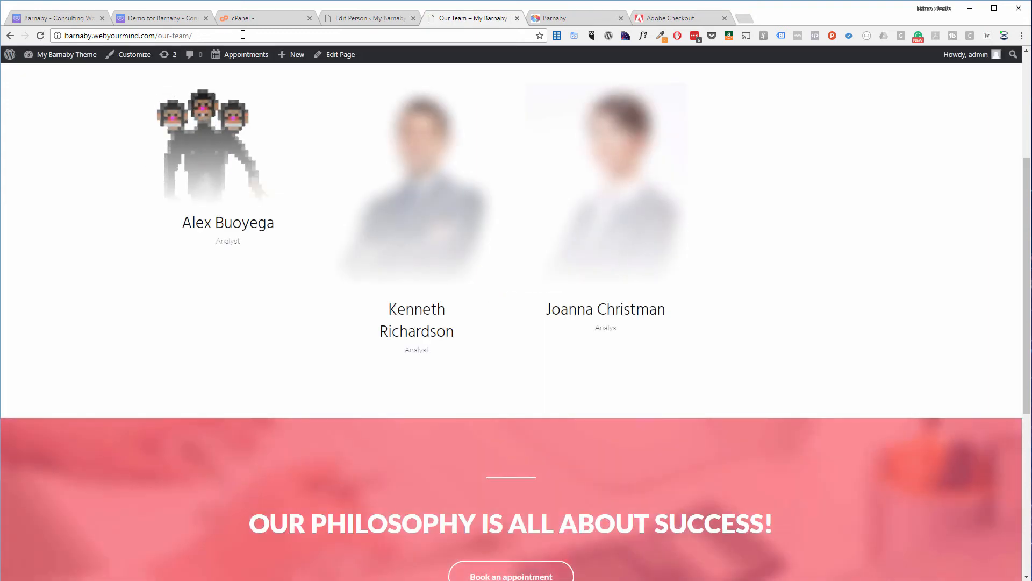
{"action": "scroll", "coordinate": [182, 234], "scroll_direction": "up", "scroll_amount": 2}
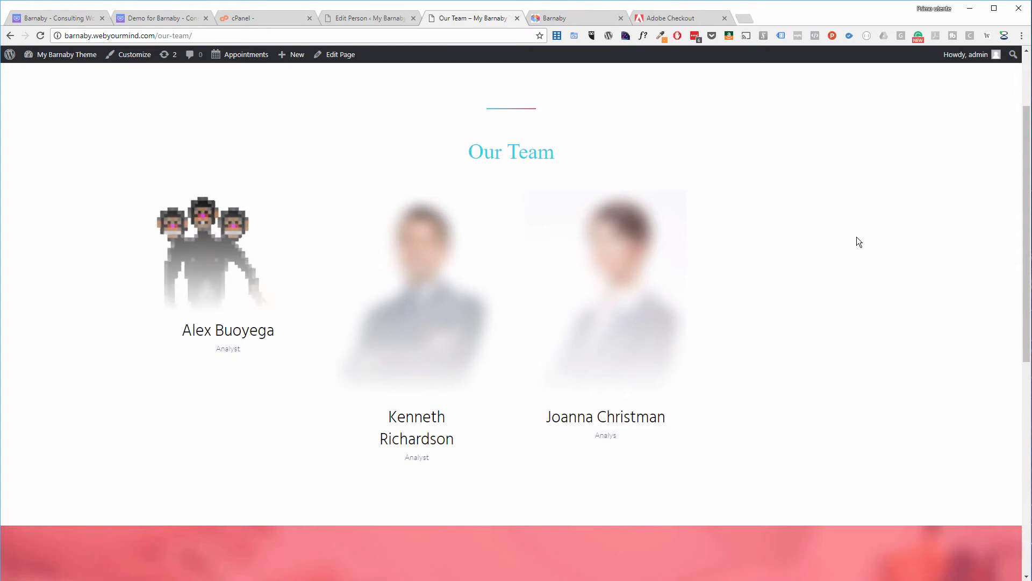
{"action": "scroll", "coordinate": [817, 242], "scroll_direction": "up", "scroll_amount": 3}
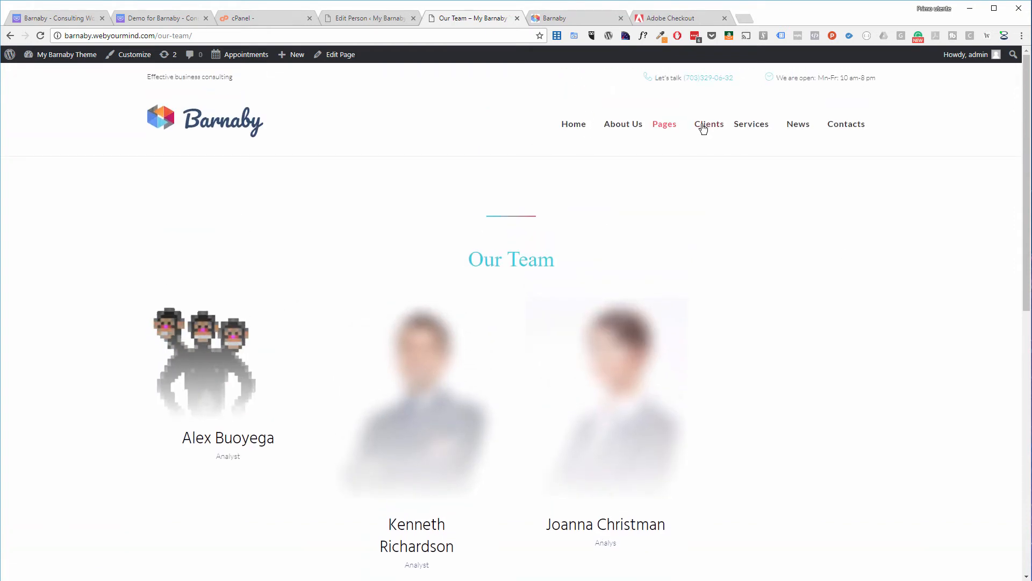
Step: Review the team member's position, location, phone number, social profile and skills fields in the person editor
{"action": "left_click", "coordinate": [371, 22]}
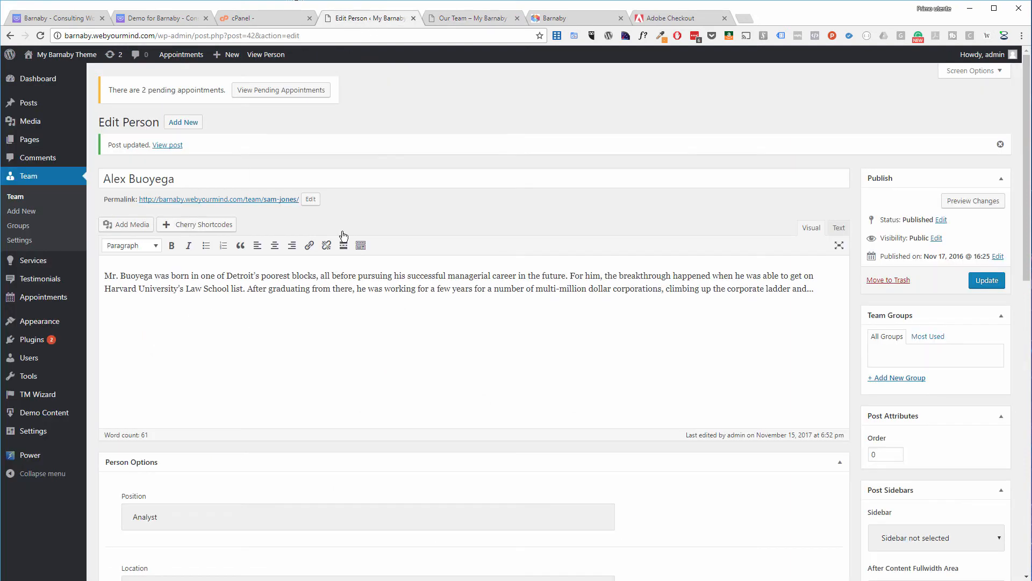
{"action": "scroll", "coordinate": [196, 392], "scroll_direction": "down", "scroll_amount": 6}
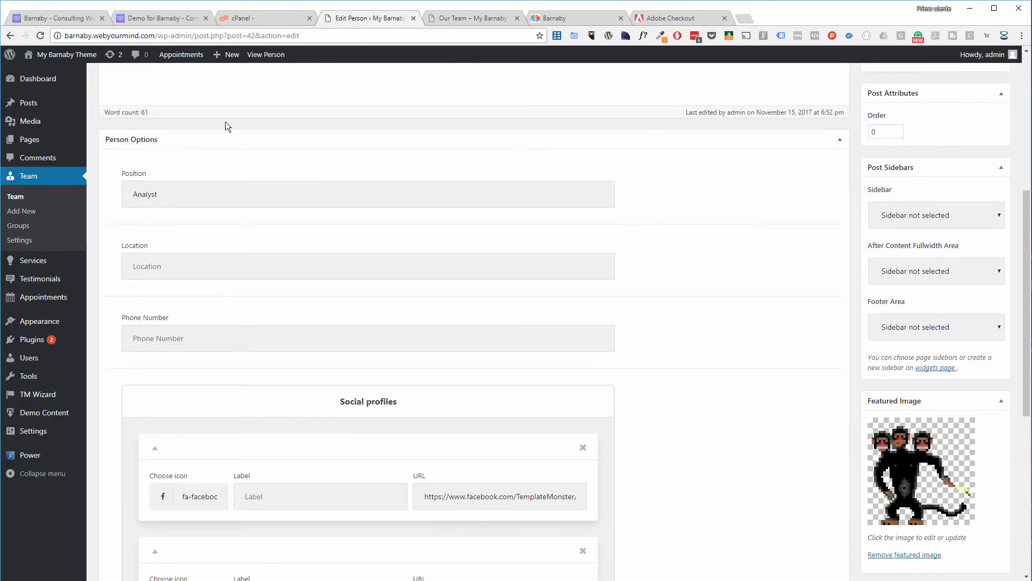
{"action": "scroll", "coordinate": [727, 371], "scroll_direction": "up", "scroll_amount": 2}
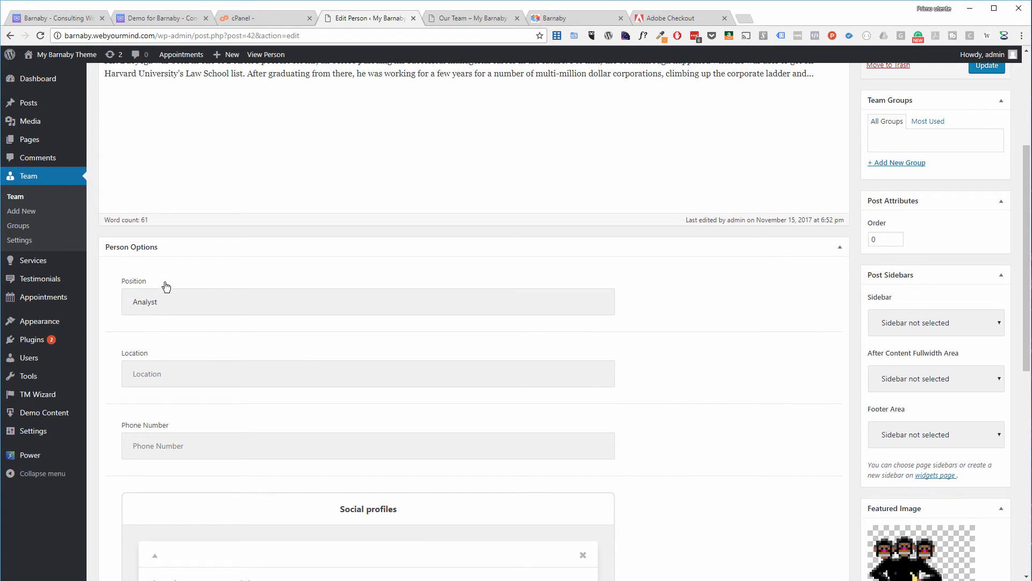
{"action": "left_click_drag", "start_coordinate": [129, 281], "coordinate": [187, 305]}
{"action": "scroll", "coordinate": [187, 305], "scroll_direction": "down", "scroll_amount": 2}
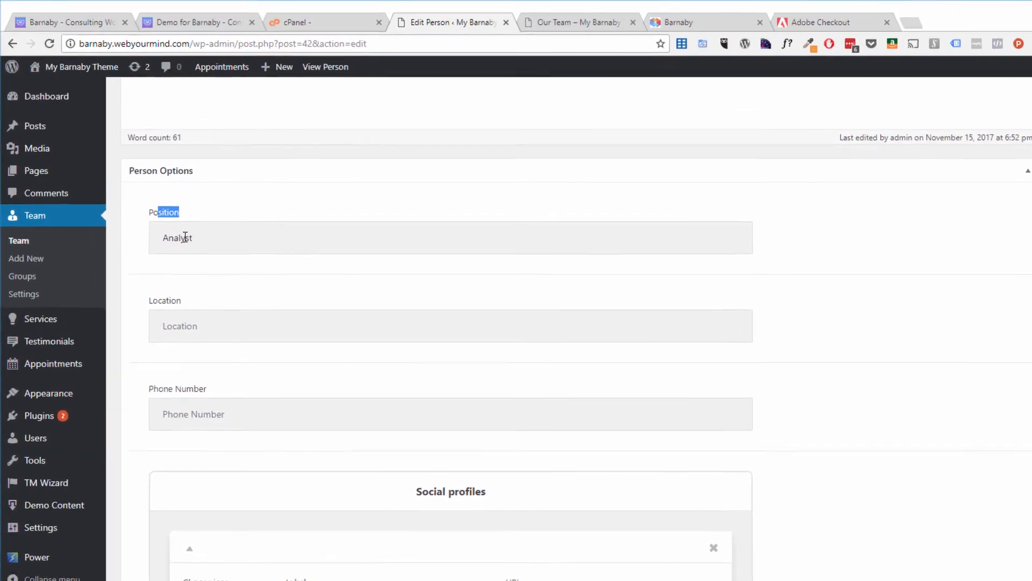
{"action": "double_click", "coordinate": [185, 237]}
{"action": "left_click", "coordinate": [203, 357]}
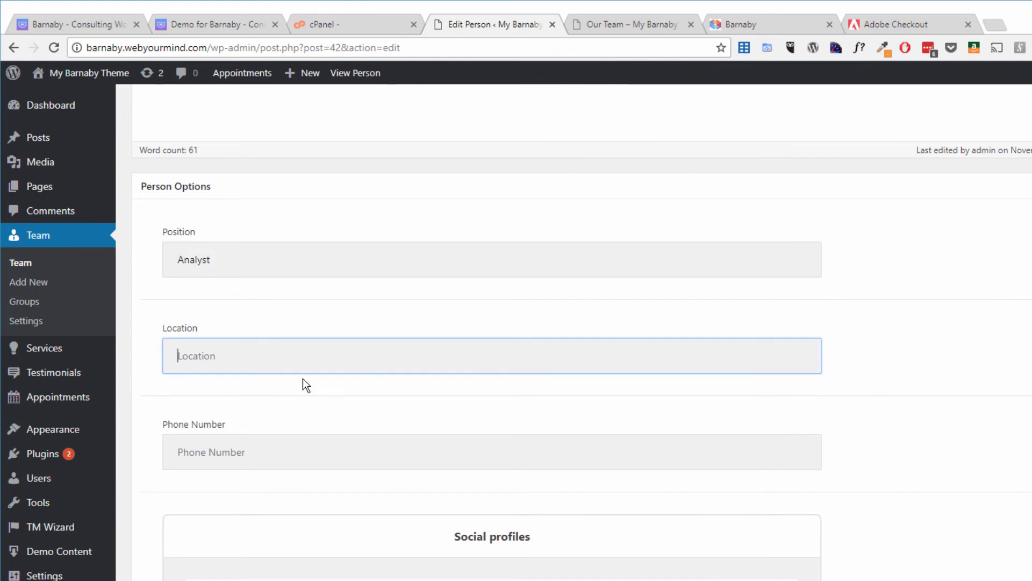
{"action": "left_click", "coordinate": [257, 446]}
{"action": "scroll", "coordinate": [258, 462], "scroll_direction": "down", "scroll_amount": 8}
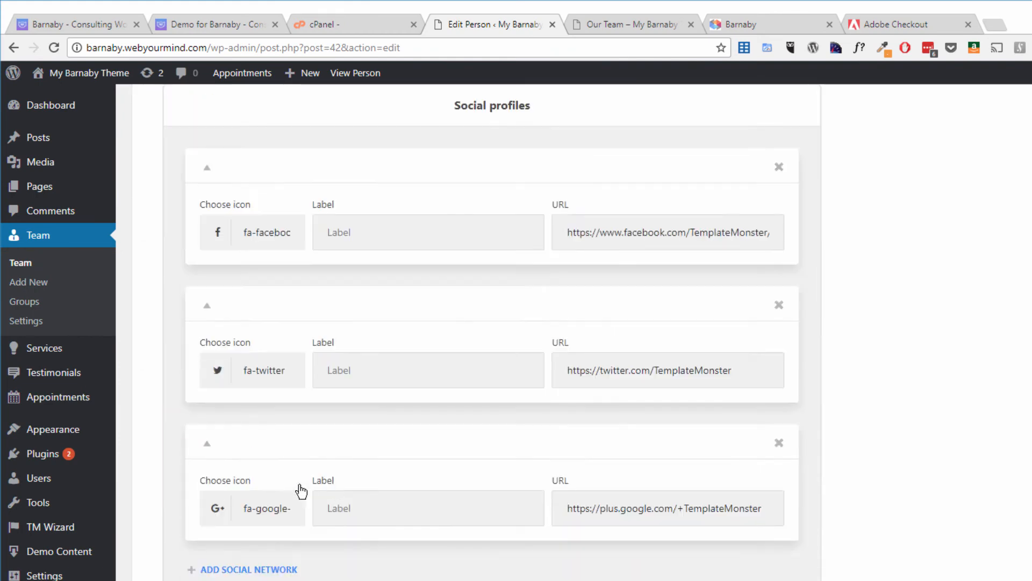
{"action": "scroll", "coordinate": [317, 257], "scroll_direction": "up", "scroll_amount": 3}
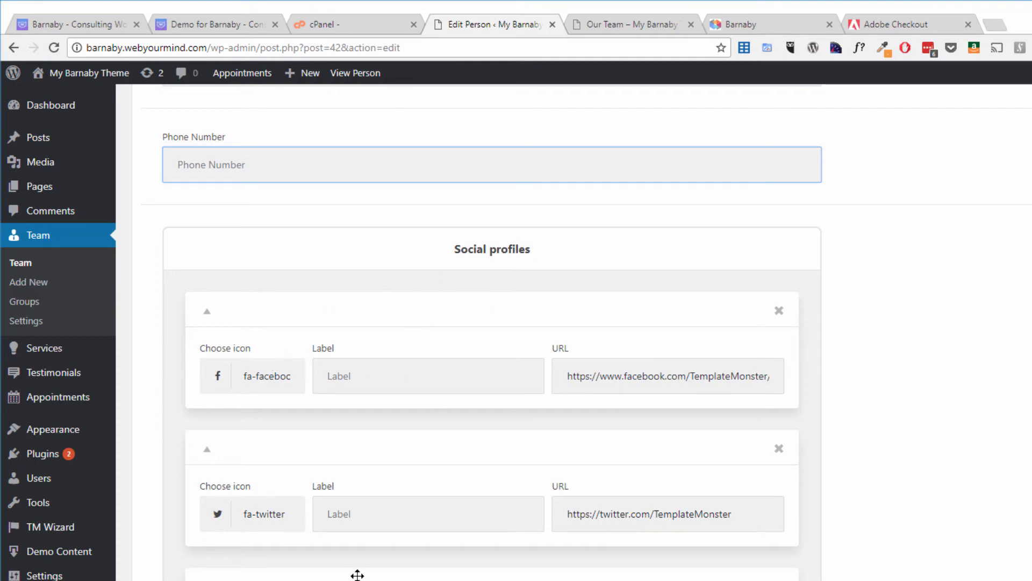
{"action": "scroll", "coordinate": [357, 571], "scroll_direction": "down", "scroll_amount": 1}
{"action": "scroll", "coordinate": [484, 323], "scroll_direction": "down", "scroll_amount": 3}
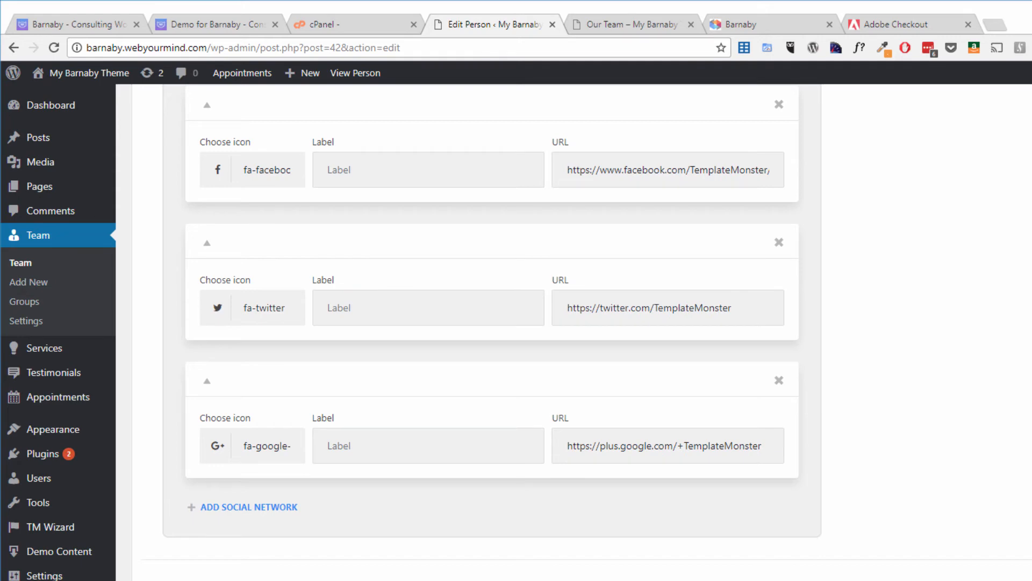
{"action": "scroll", "coordinate": [588, 572], "scroll_direction": "down", "scroll_amount": 3}
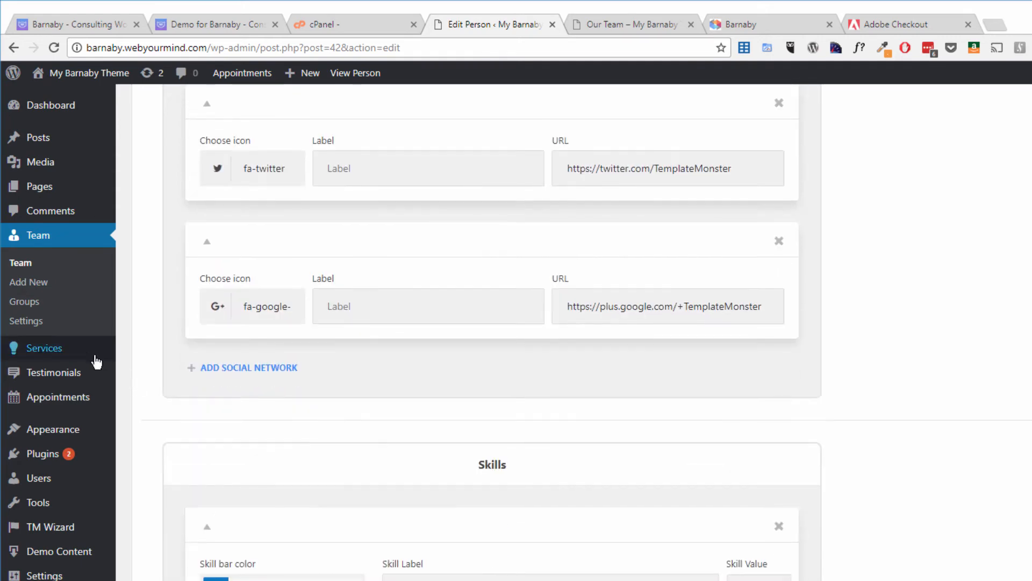
Step: Look over the Appointments calendar in the WordPress admin and open the list of pending appointments
{"action": "mouse_move", "coordinate": [80, 356]}
{"action": "mouse_move", "coordinate": [79, 375]}
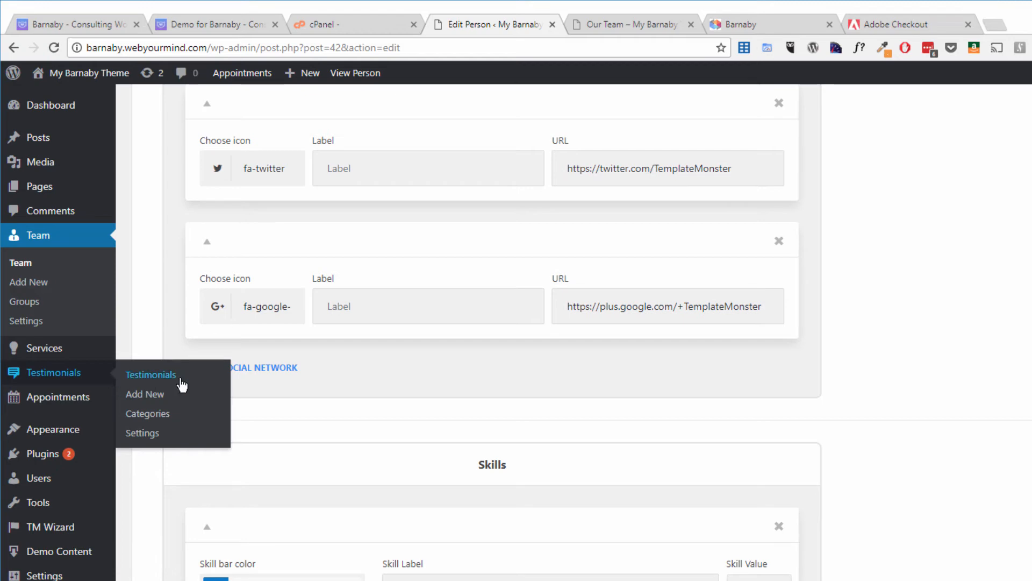
{"action": "mouse_move", "coordinate": [60, 398]}
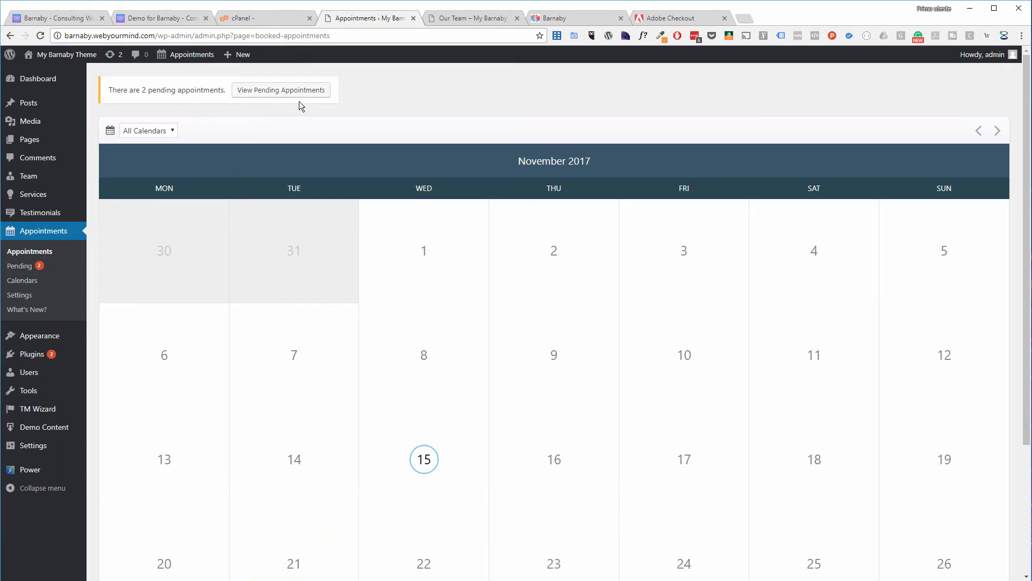
{"action": "scroll", "coordinate": [435, 339], "scroll_direction": "down", "scroll_amount": 3}
{"action": "scroll", "coordinate": [412, 231], "scroll_direction": "up", "scroll_amount": 3}
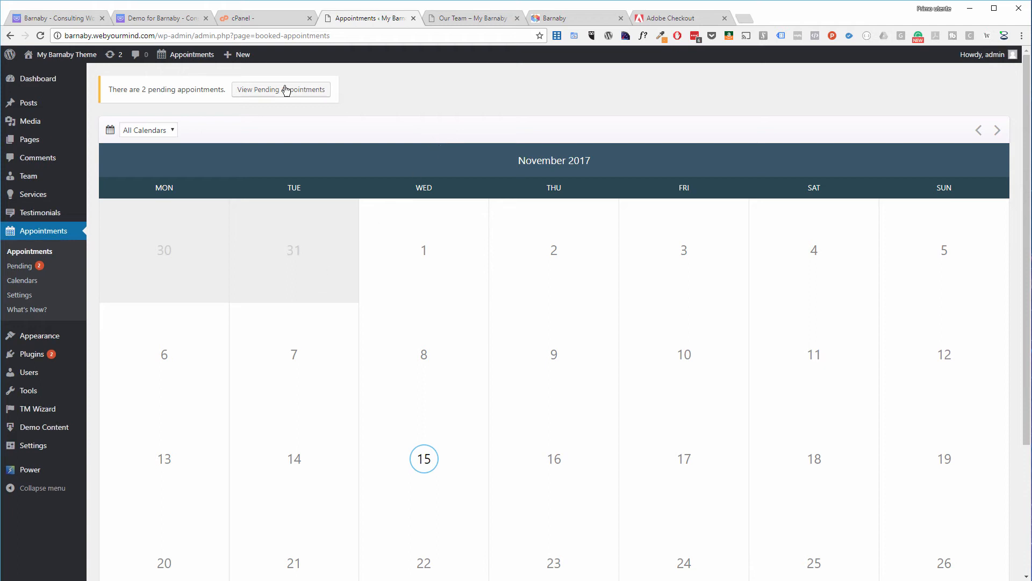
{"action": "left_click", "coordinate": [329, 89]}
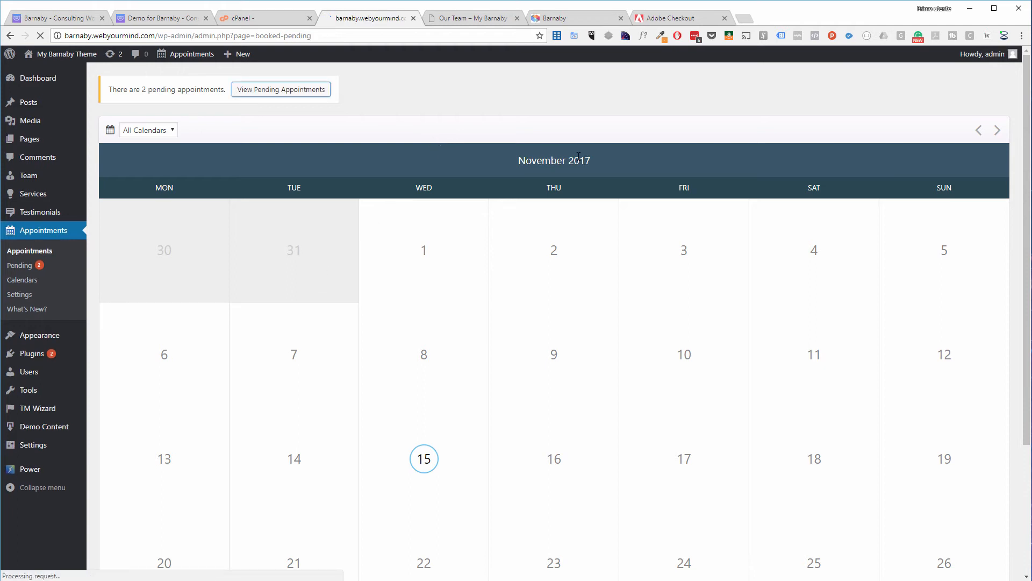
Step: Load the live site's Home page and return to the pending appointments list
{"action": "key", "text": "ctrl+Tab"}
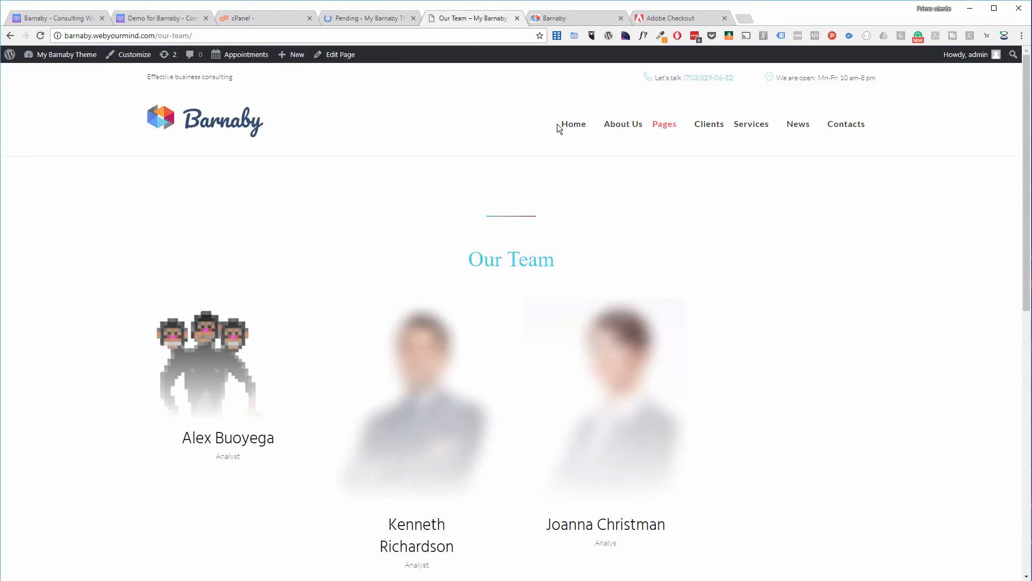
{"action": "left_click", "coordinate": [579, 129]}
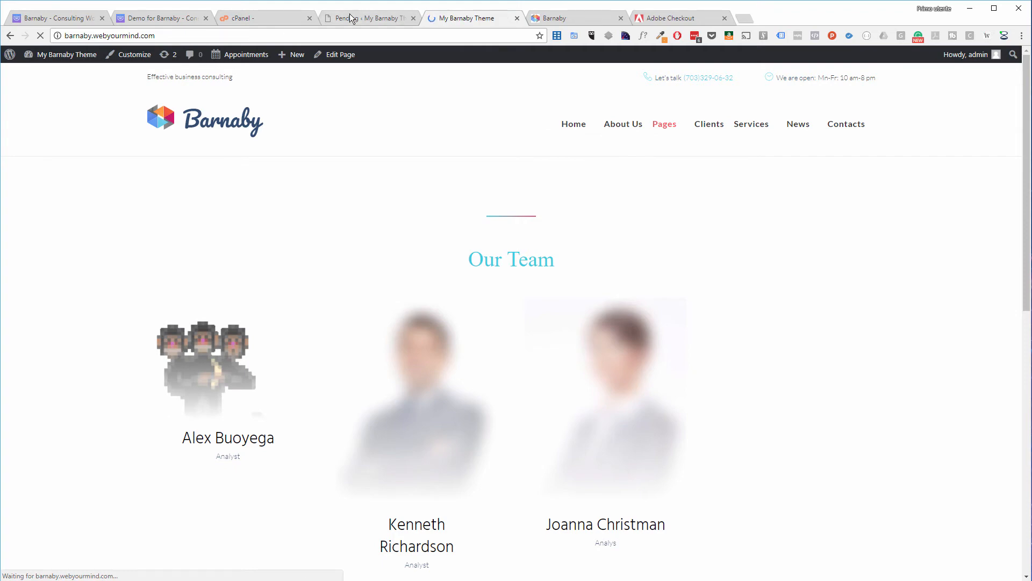
{"action": "left_click", "coordinate": [375, 16]}
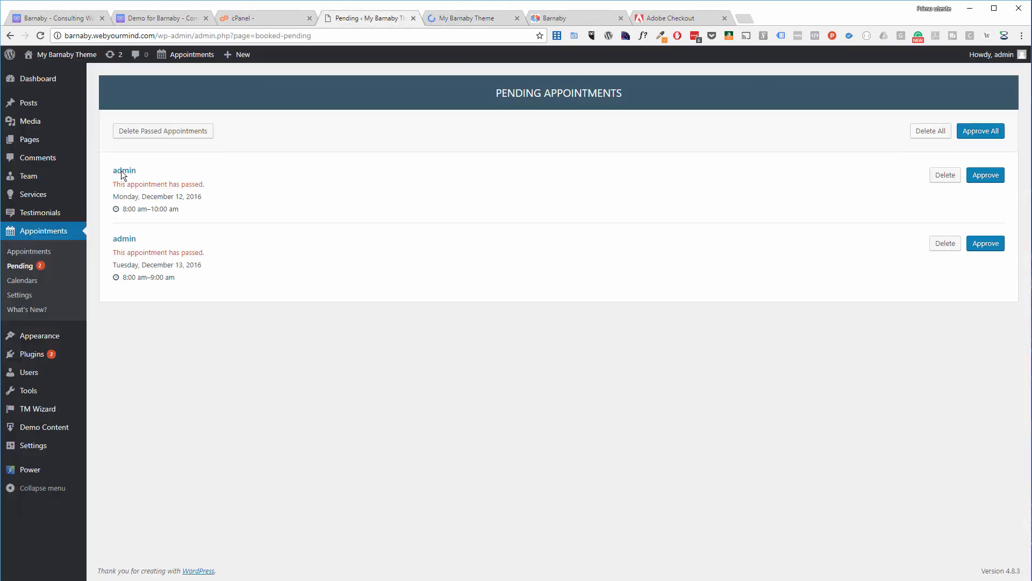
Step: Examine the requester, status, date and time slot of the first pending appointment
{"action": "left_click_drag", "start_coordinate": [114, 171], "coordinate": [169, 179]}
{"action": "left_click", "coordinate": [169, 179]}
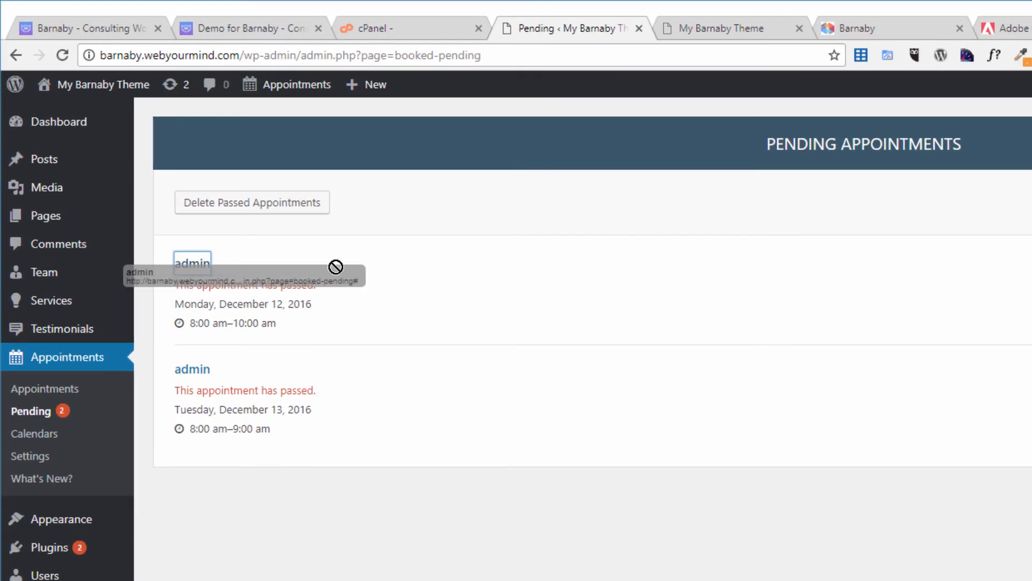
{"action": "left_click_drag", "start_coordinate": [299, 283], "coordinate": [428, 285]}
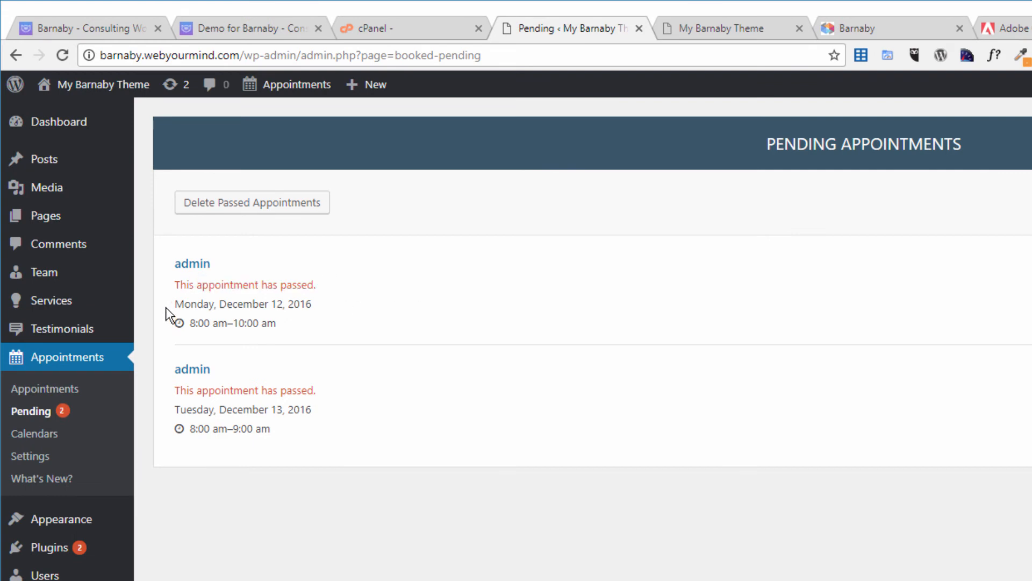
{"action": "left_click_drag", "start_coordinate": [166, 307], "coordinate": [344, 306]}
{"action": "left_click_drag", "start_coordinate": [183, 324], "coordinate": [281, 329]}
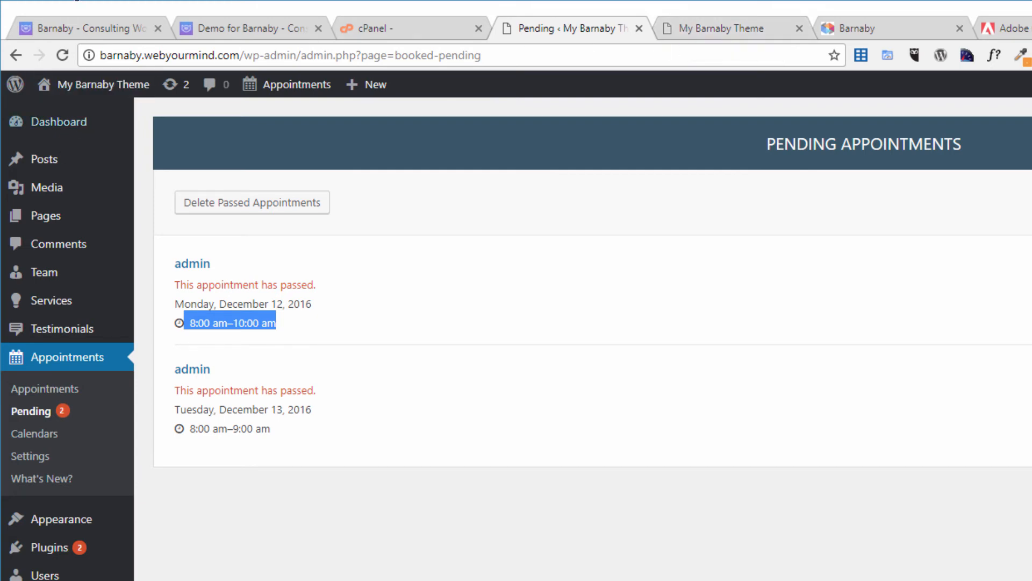
Step: Open the live Home page for editing and bring up its slider section in the Power builder
{"action": "left_click", "coordinate": [734, 18]}
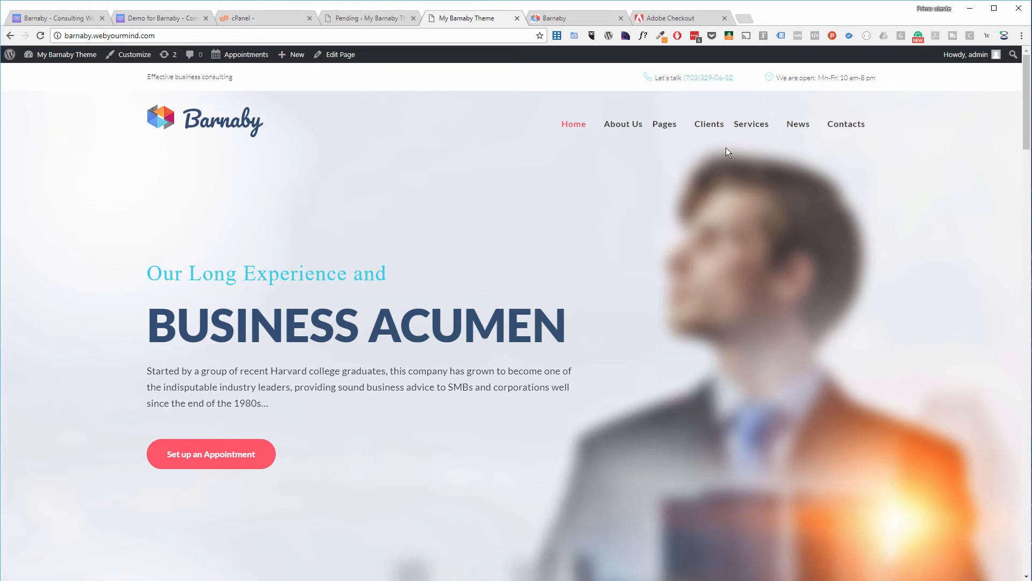
{"action": "left_click", "coordinate": [334, 55]}
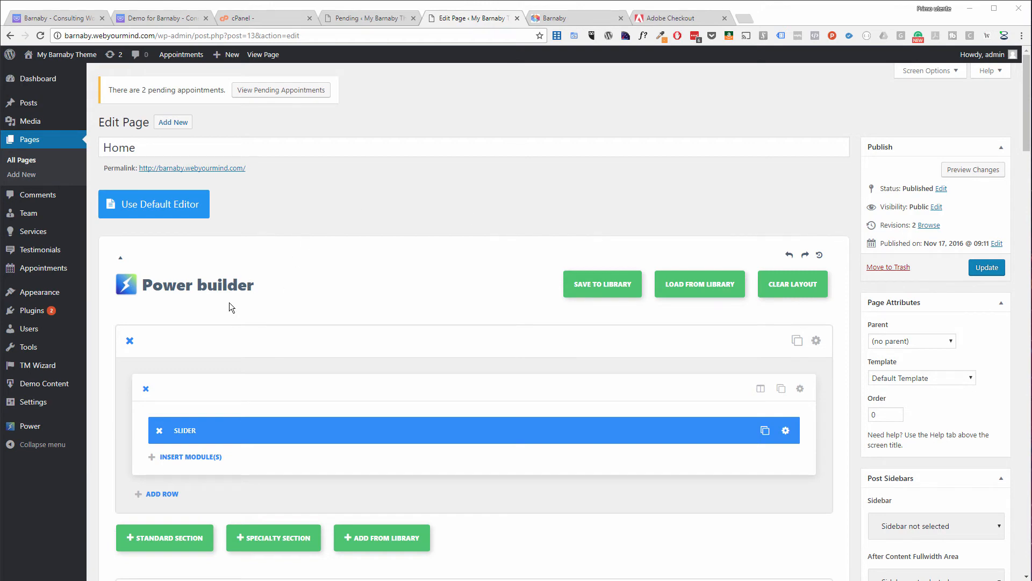
{"action": "scroll", "coordinate": [229, 303], "scroll_direction": "down", "scroll_amount": 2}
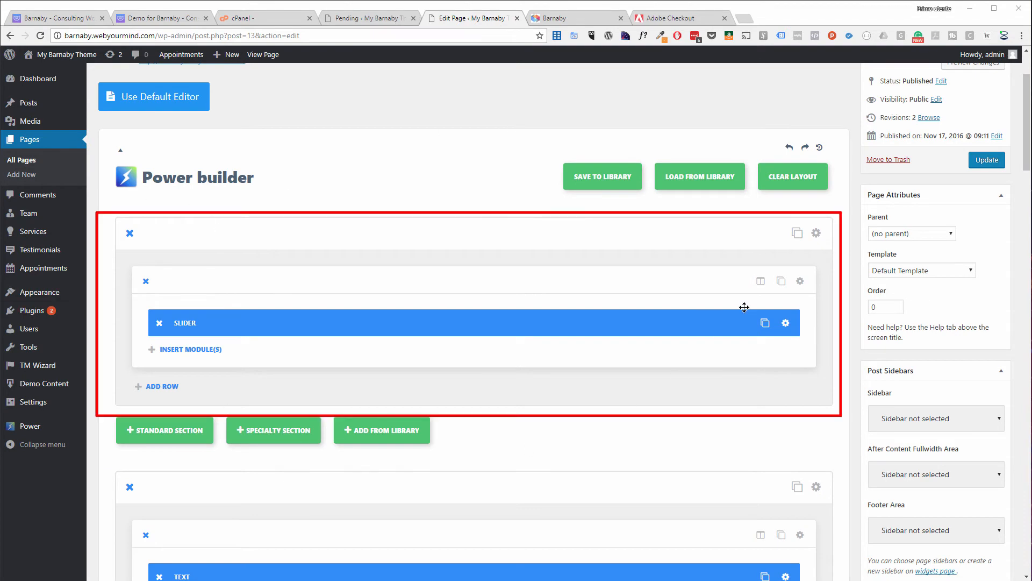
Step: Examine the Home page's slider section in the Power builder and compare it with the live home page
{"action": "left_click", "coordinate": [580, 22]}
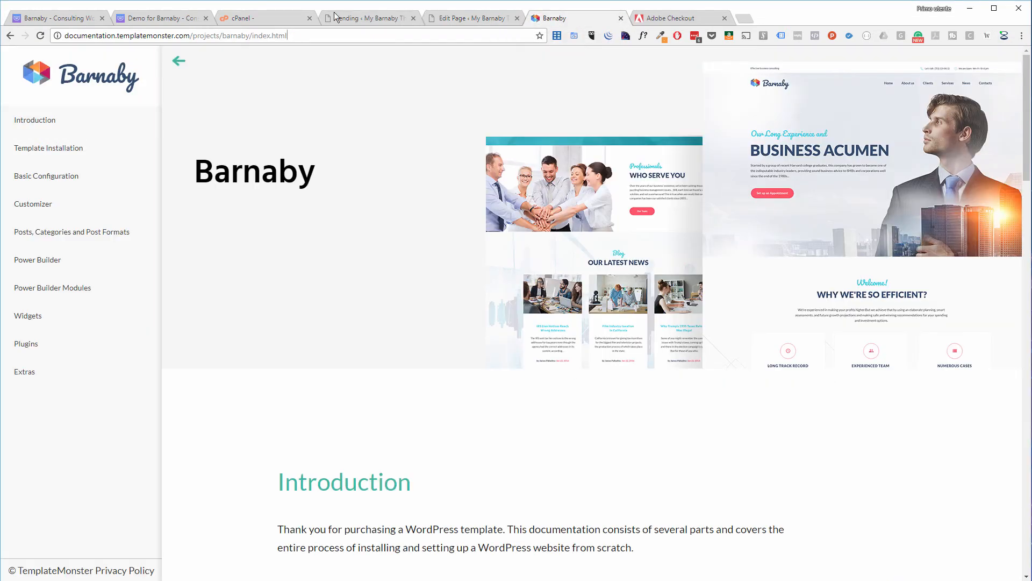
{"action": "left_click", "coordinate": [357, 19]}
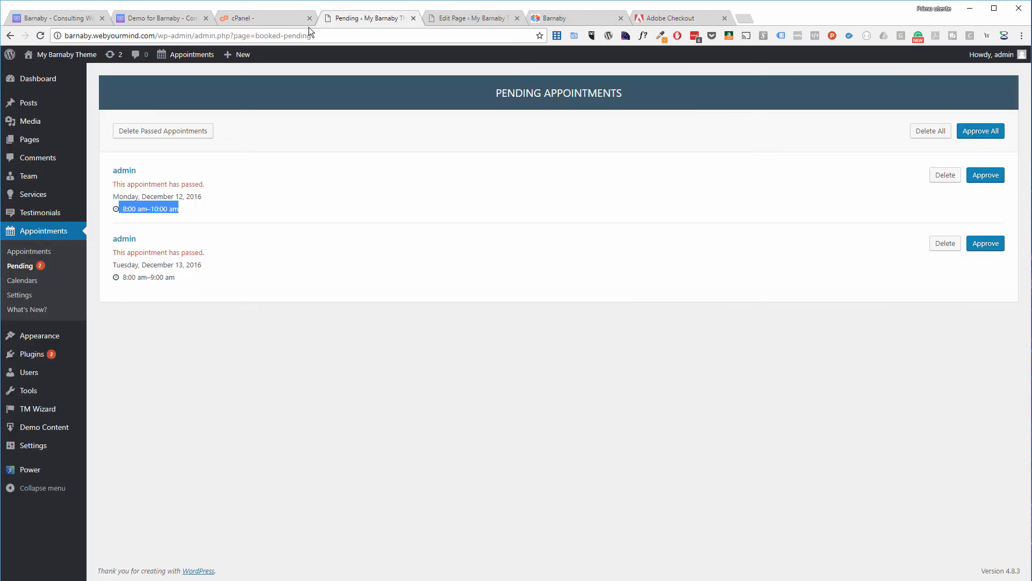
{"action": "left_click", "coordinate": [451, 23]}
{"action": "scroll", "coordinate": [433, 258], "scroll_direction": "up", "scroll_amount": 2}
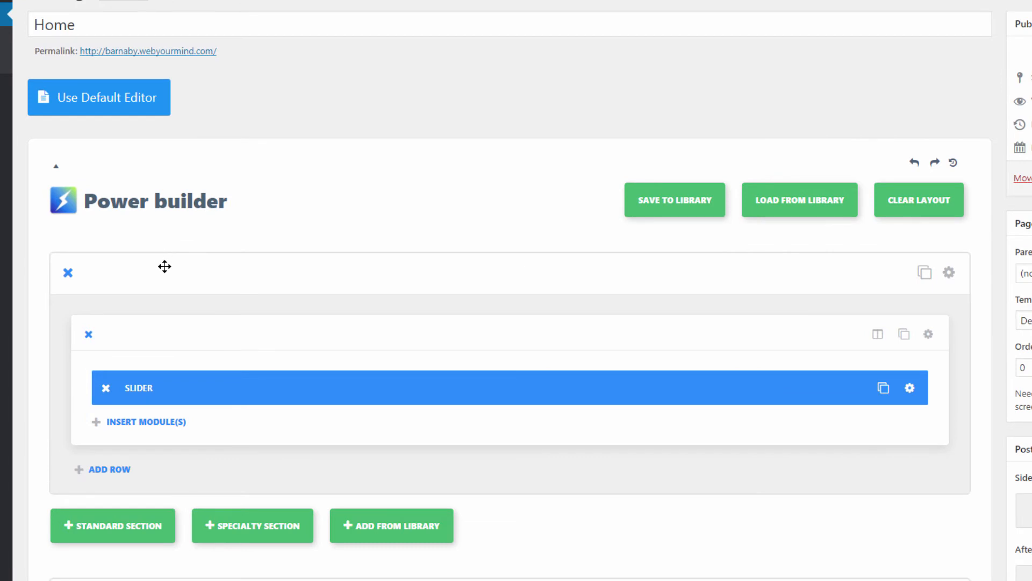
{"action": "scroll", "coordinate": [203, 225], "scroll_direction": "down", "scroll_amount": 2}
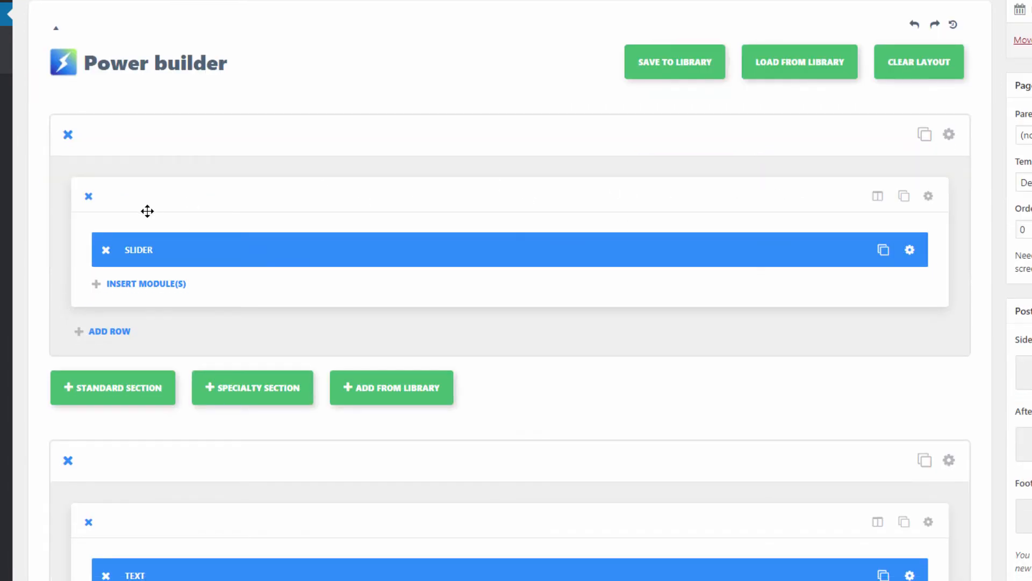
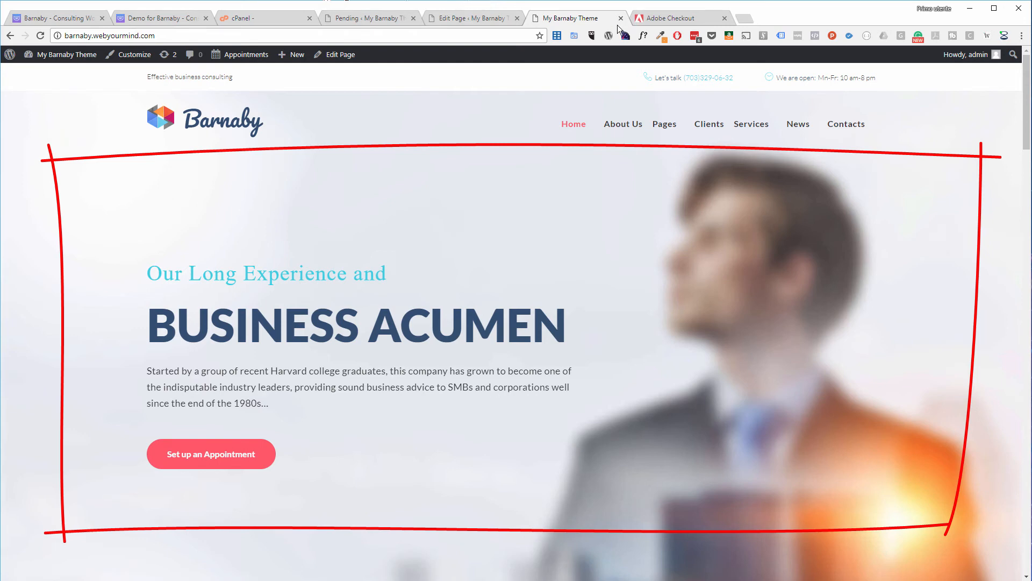
{"action": "left_click", "coordinate": [453, 20]}
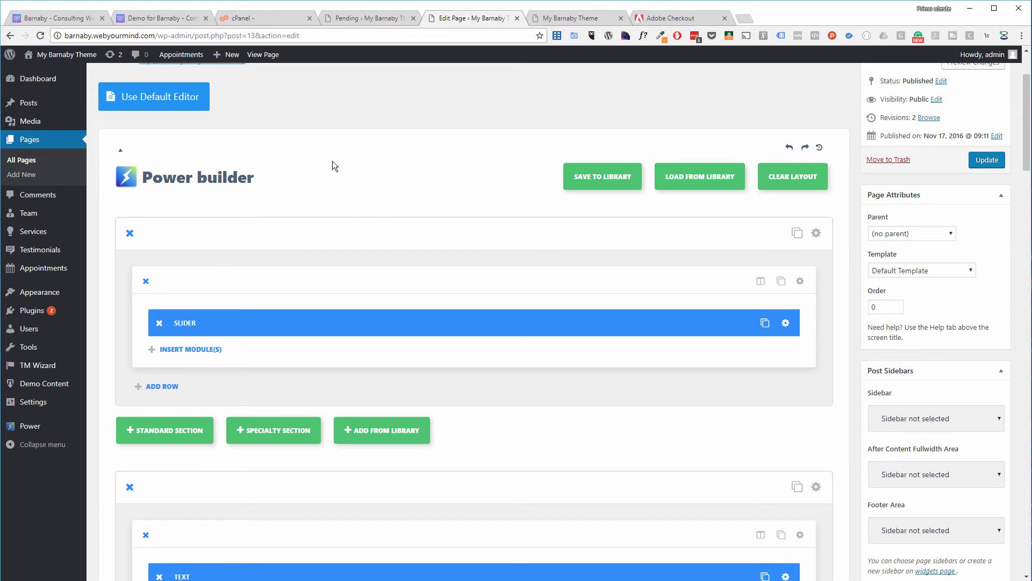
Step: Open the slider module's settings and check the corresponding slides on the live home page
{"action": "scroll", "coordinate": [333, 224], "scroll_direction": "down", "scroll_amount": 2}
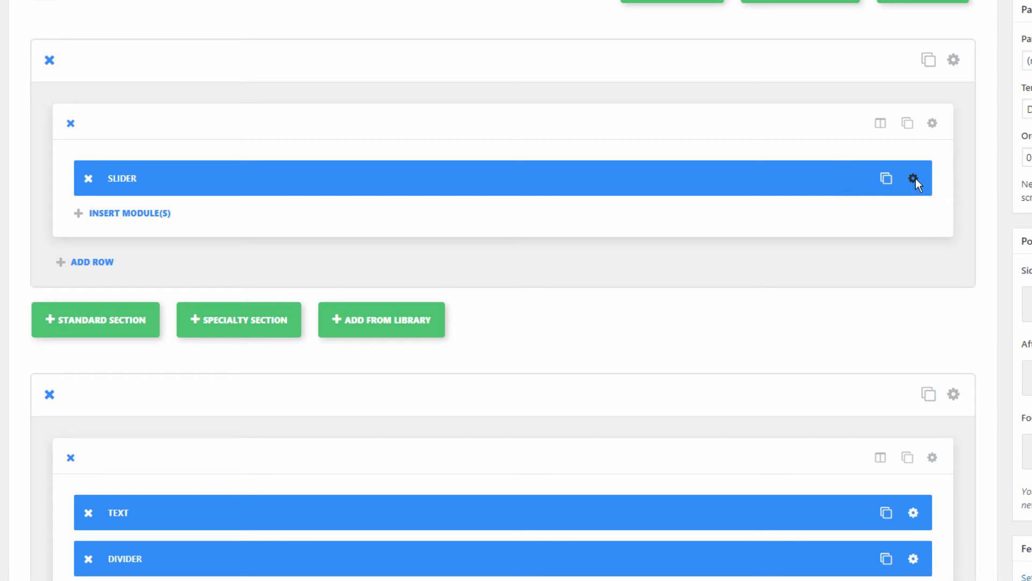
{"action": "left_click", "coordinate": [913, 180]}
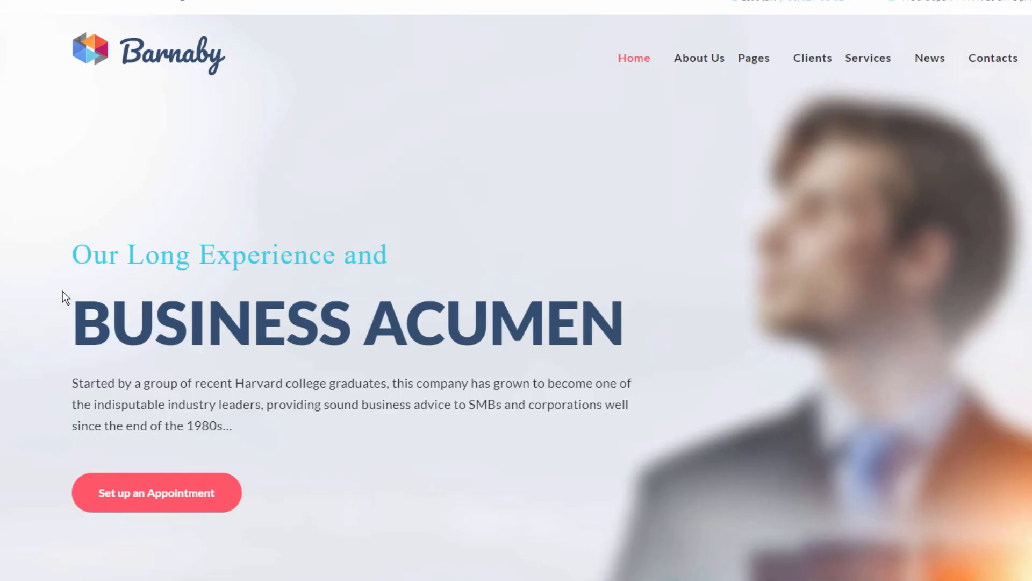
{"action": "left_click_drag", "start_coordinate": [63, 291], "coordinate": [724, 474]}
{"action": "left_click", "coordinate": [724, 474]}
{"action": "scroll", "coordinate": [925, 418], "scroll_direction": "down", "scroll_amount": 5}
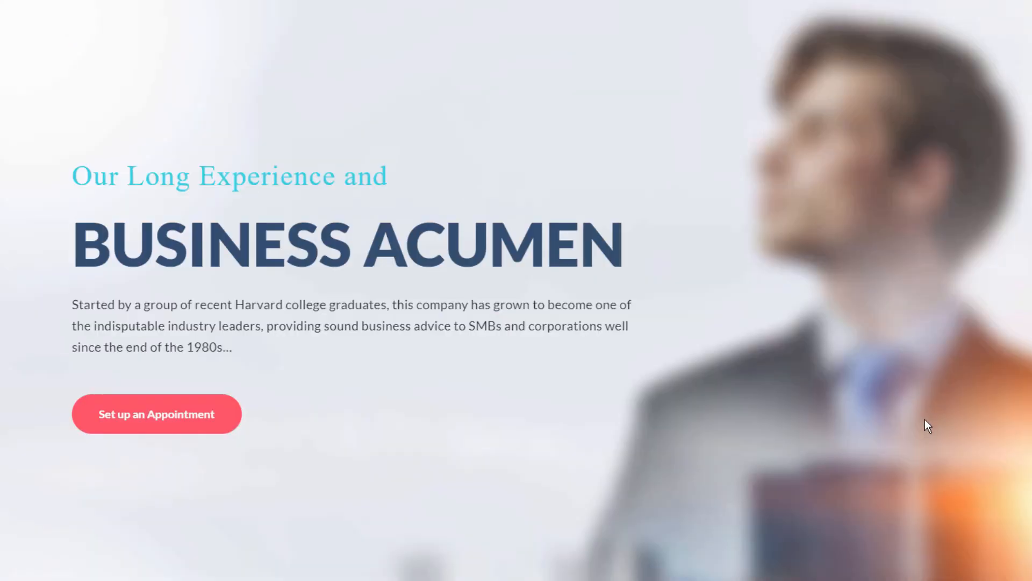
{"action": "scroll", "coordinate": [905, 415], "scroll_direction": "up", "scroll_amount": 2}
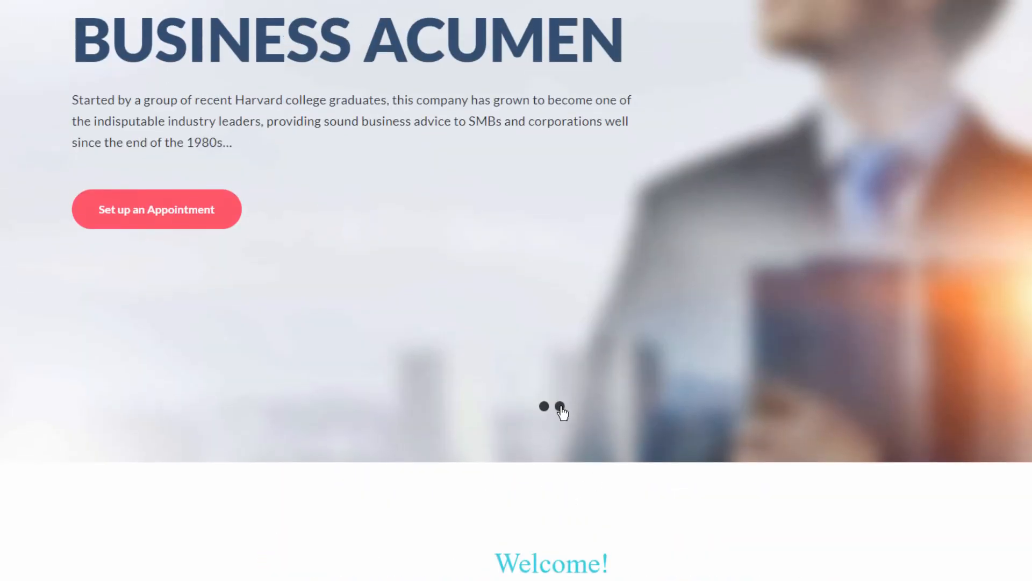
{"action": "left_click", "coordinate": [560, 407]}
{"action": "scroll", "coordinate": [860, 376], "scroll_direction": "up", "scroll_amount": 4}
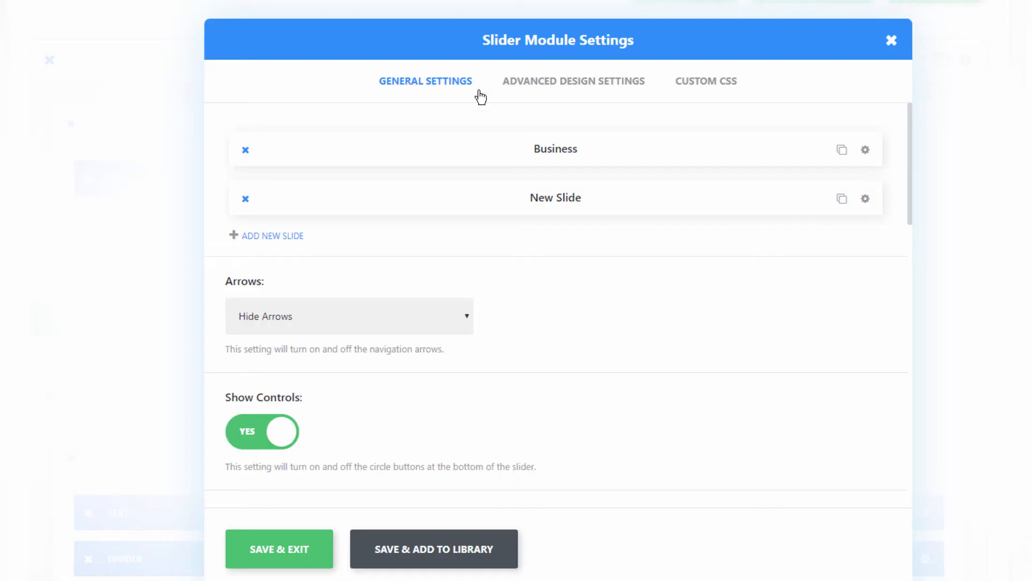
Step: Open the Business slide's settings and review its button text, button URL and background image fields
{"action": "left_click", "coordinate": [867, 152]}
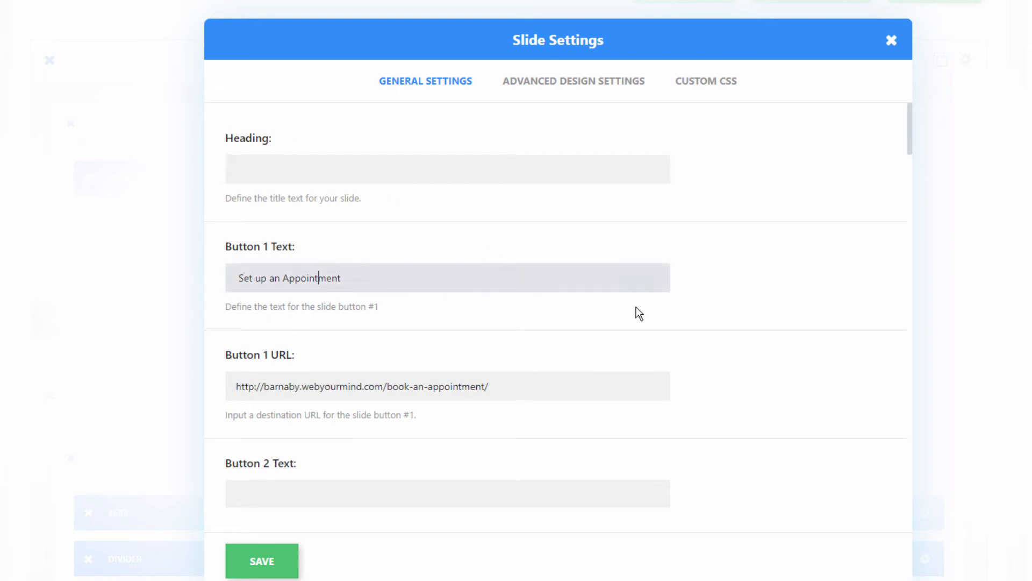
{"action": "left_click", "coordinate": [290, 387]}
{"action": "scroll", "coordinate": [461, 445], "scroll_direction": "down", "scroll_amount": 8}
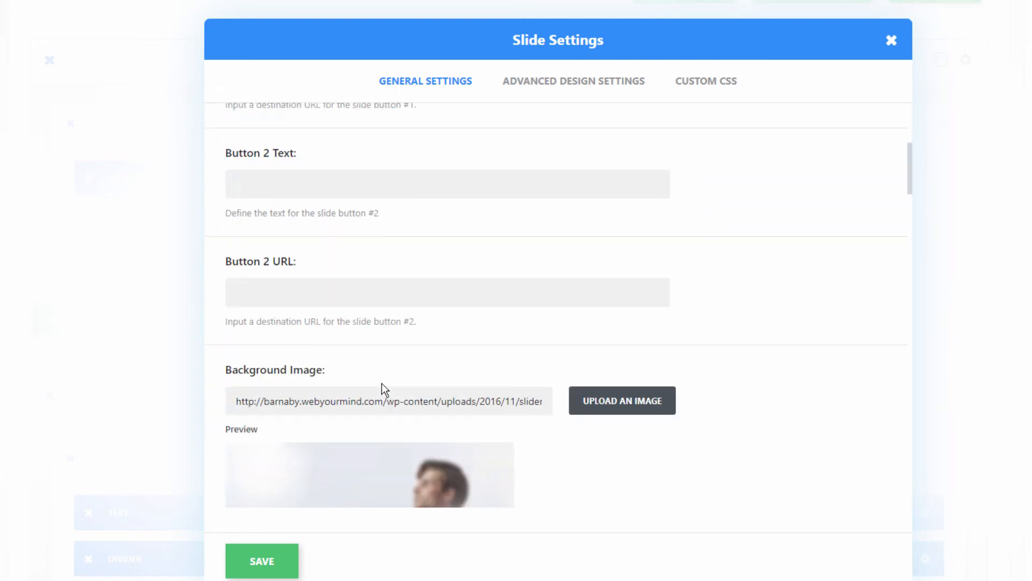
{"action": "scroll", "coordinate": [329, 406], "scroll_direction": "down", "scroll_amount": 3}
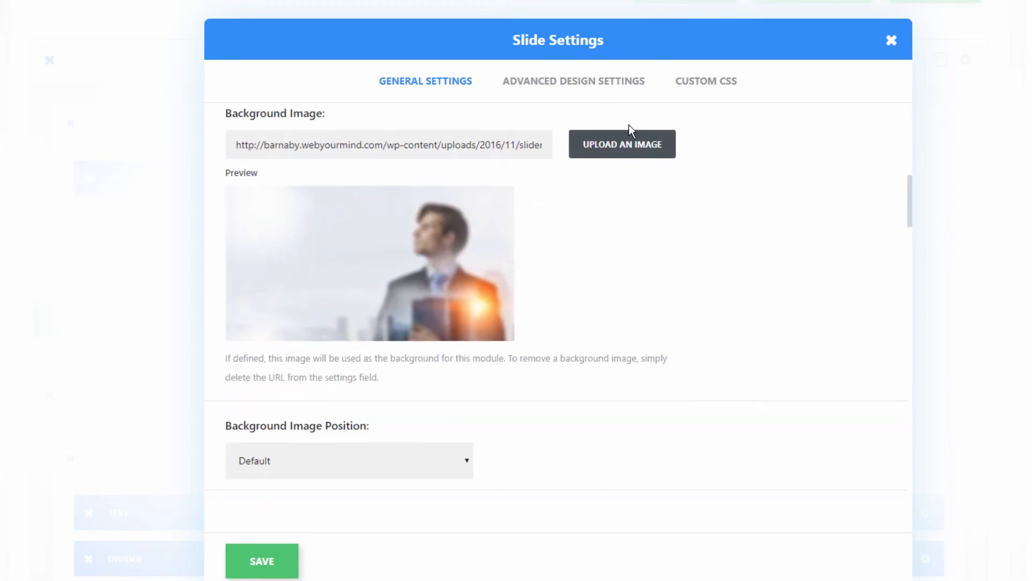
Step: Upload Peace.jpg to the media library and set it as the Business slide's background image
{"action": "left_click", "coordinate": [604, 155]}
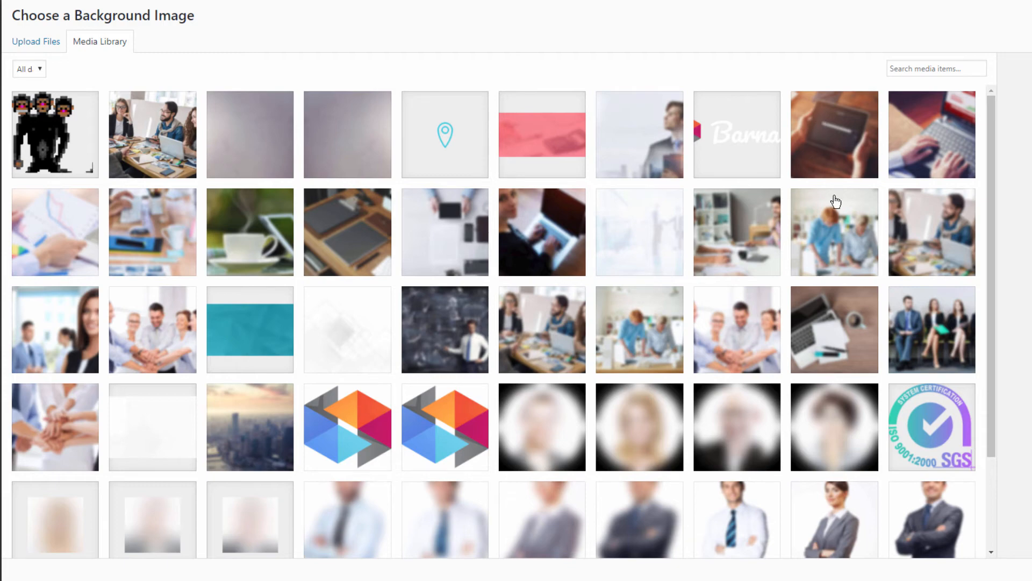
{"action": "scroll", "coordinate": [834, 201], "scroll_direction": "down", "scroll_amount": 3}
{"action": "left_click", "coordinate": [34, 46]}
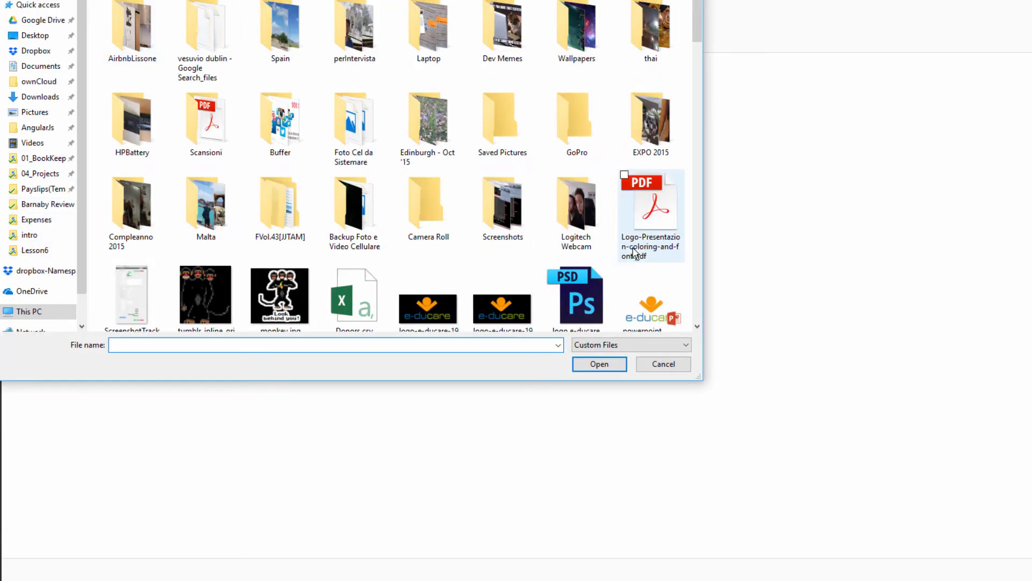
{"action": "scroll", "coordinate": [658, 247], "scroll_direction": "down", "scroll_amount": 5}
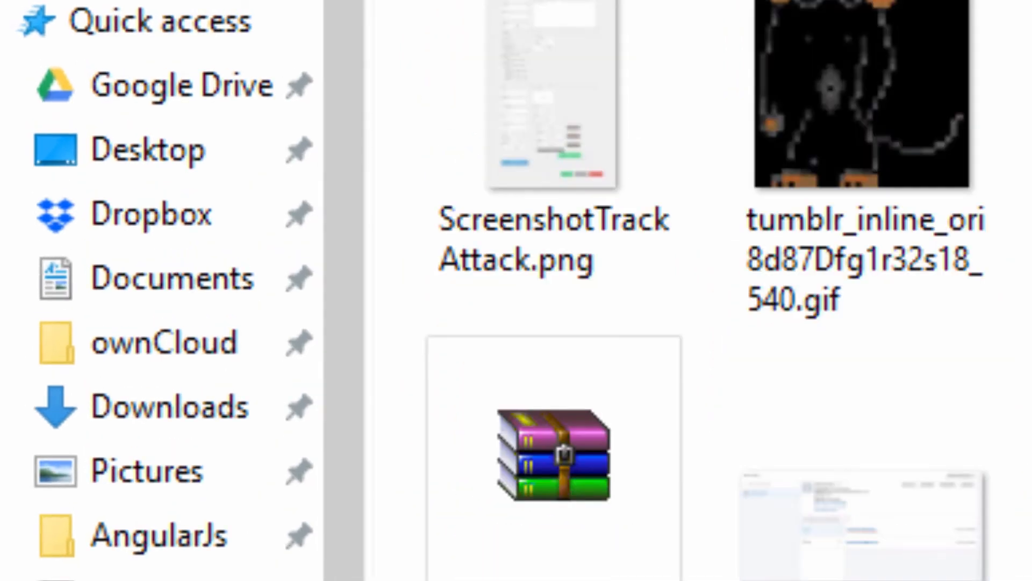
{"action": "scroll", "coordinate": [699, 290], "scroll_direction": "down", "scroll_amount": 3}
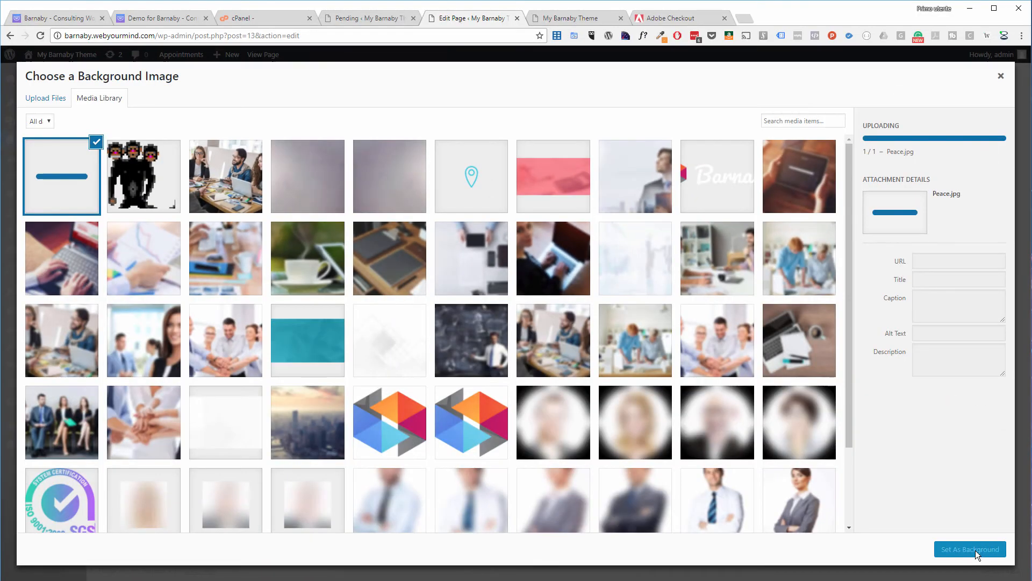
{"action": "left_click", "coordinate": [583, 15]}
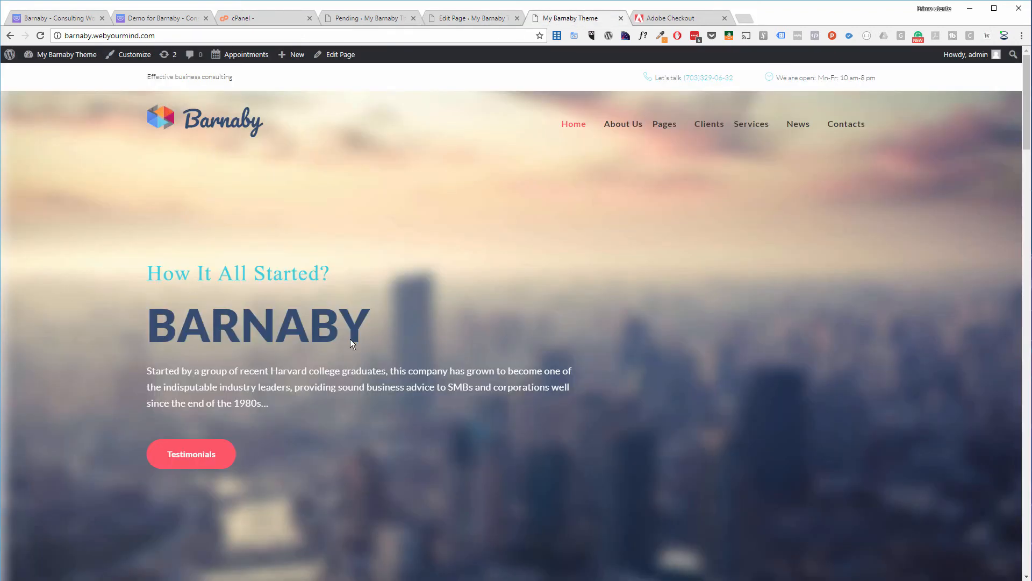
{"action": "left_click", "coordinate": [452, 22]}
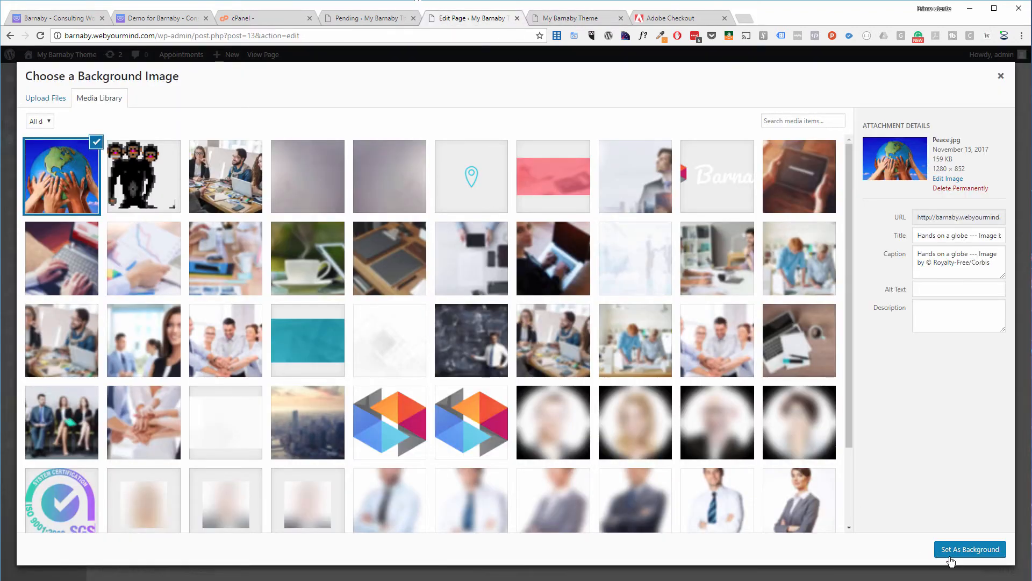
{"action": "left_click", "coordinate": [974, 554]}
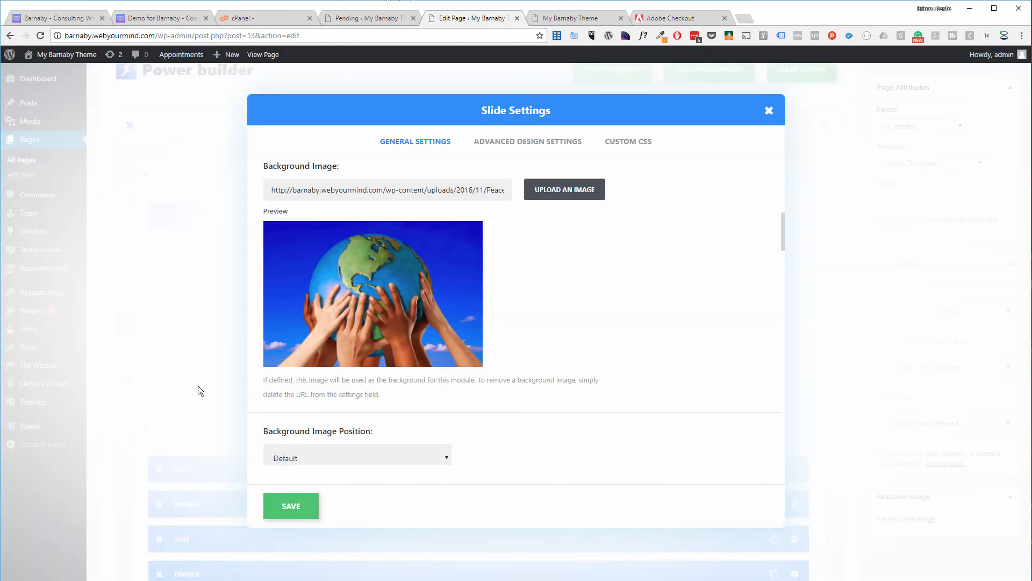
Step: Examine the slide's background image position, size and background color options
{"action": "left_click", "coordinate": [347, 457]}
{"action": "left_click", "coordinate": [431, 416]}
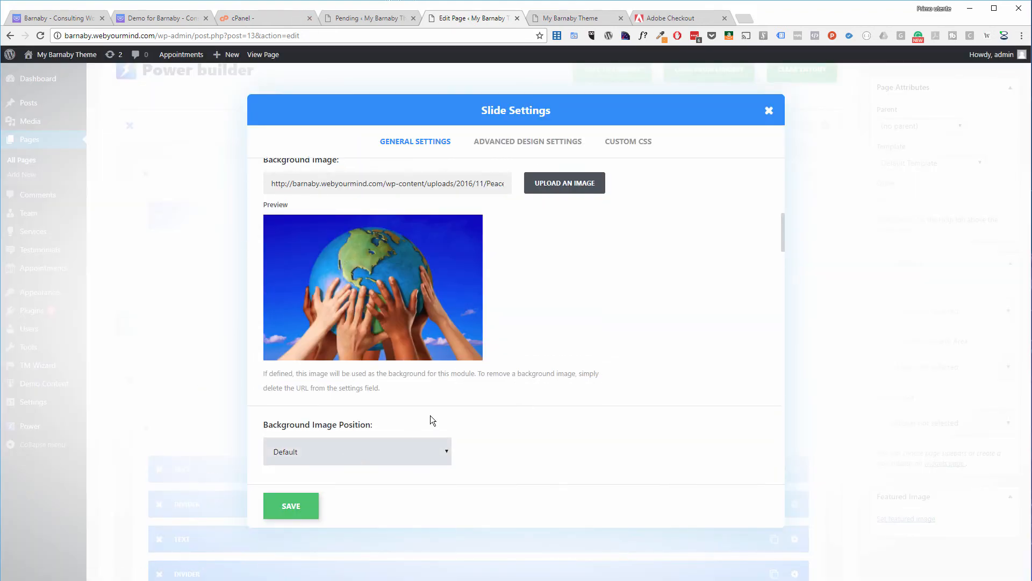
{"action": "scroll", "coordinate": [430, 417], "scroll_direction": "down", "scroll_amount": 5}
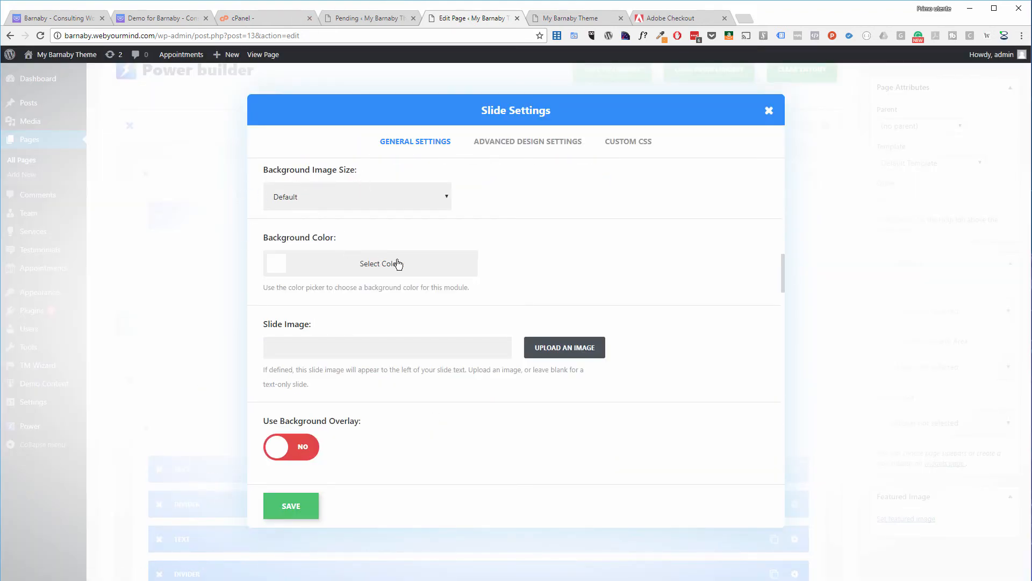
{"action": "left_click", "coordinate": [296, 268]}
{"action": "left_click", "coordinate": [560, 265]}
{"action": "scroll", "coordinate": [271, 383], "scroll_direction": "down", "scroll_amount": 2}
Step: Turn on the slide's background overlay and set the overlay color to teal
{"action": "left_click", "coordinate": [296, 345]}
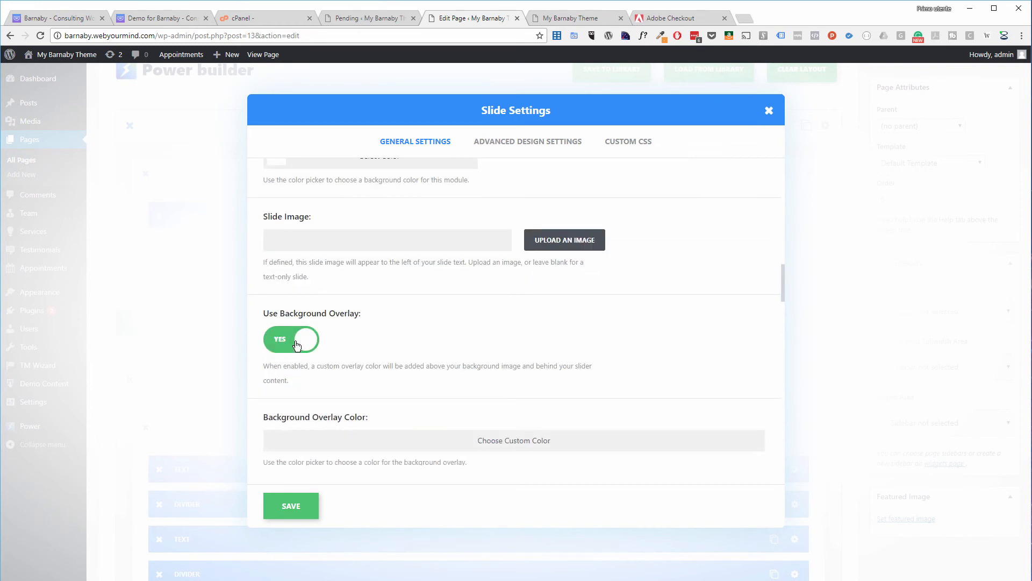
{"action": "scroll", "coordinate": [486, 369], "scroll_direction": "down", "scroll_amount": 2}
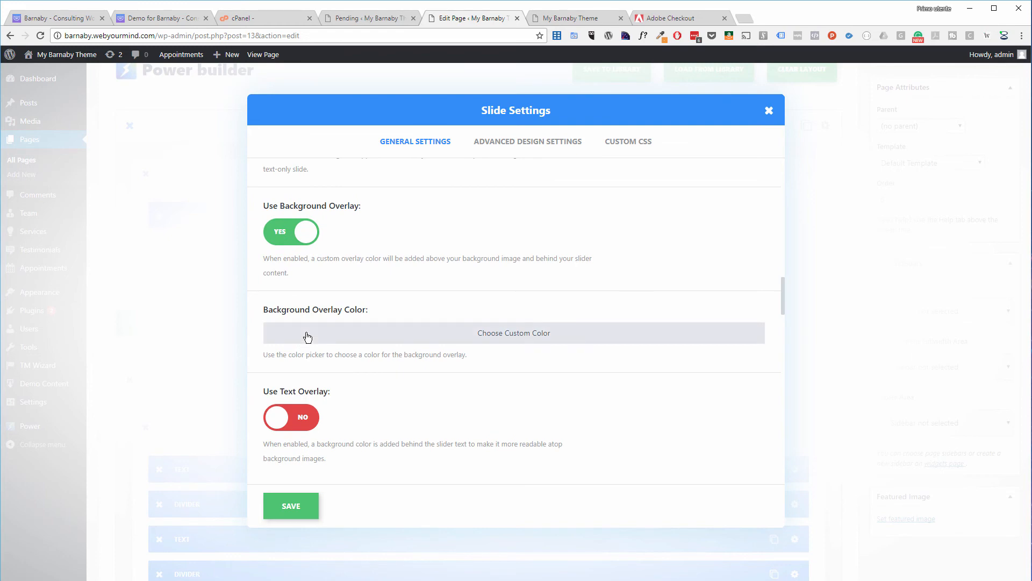
{"action": "left_click", "coordinate": [305, 338]}
{"action": "left_click", "coordinate": [273, 336]}
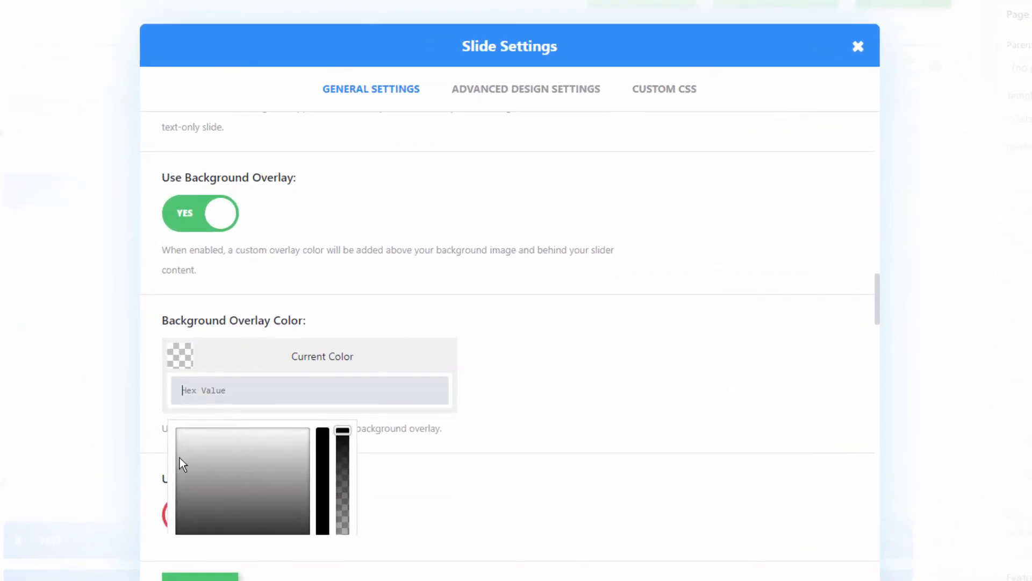
{"action": "left_click", "coordinate": [281, 472]}
{"action": "left_click", "coordinate": [322, 473]}
{"action": "scroll", "coordinate": [322, 474], "scroll_direction": "down", "scroll_amount": 5}
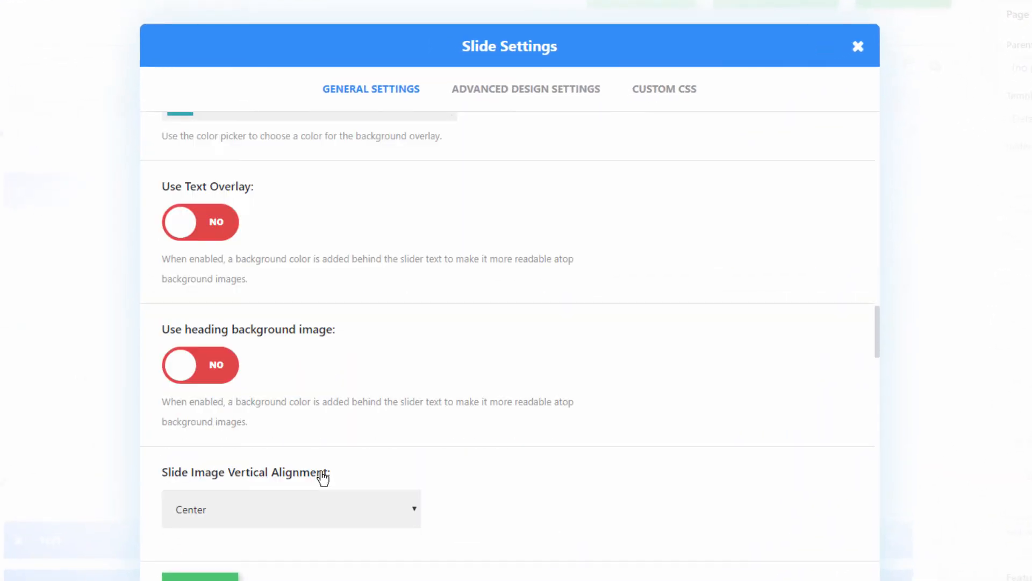
{"action": "scroll", "coordinate": [214, 360], "scroll_direction": "up", "scroll_amount": 3}
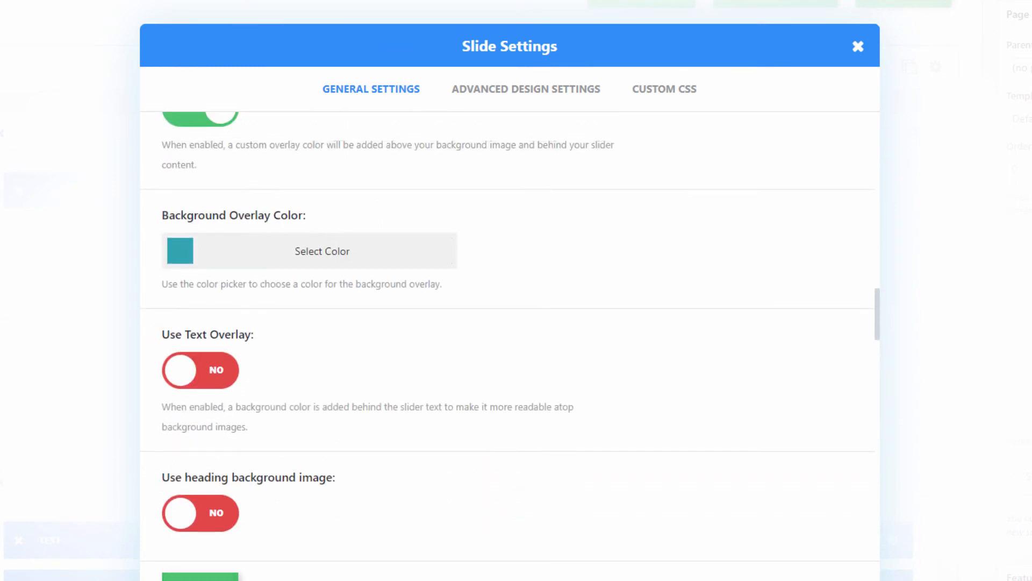
Step: Examine the slide's text overlay, heading background, image alignment and background video options
{"action": "scroll", "coordinate": [226, 546], "scroll_direction": "down", "scroll_amount": 1}
{"action": "scroll", "coordinate": [224, 517], "scroll_direction": "down", "scroll_amount": 12}
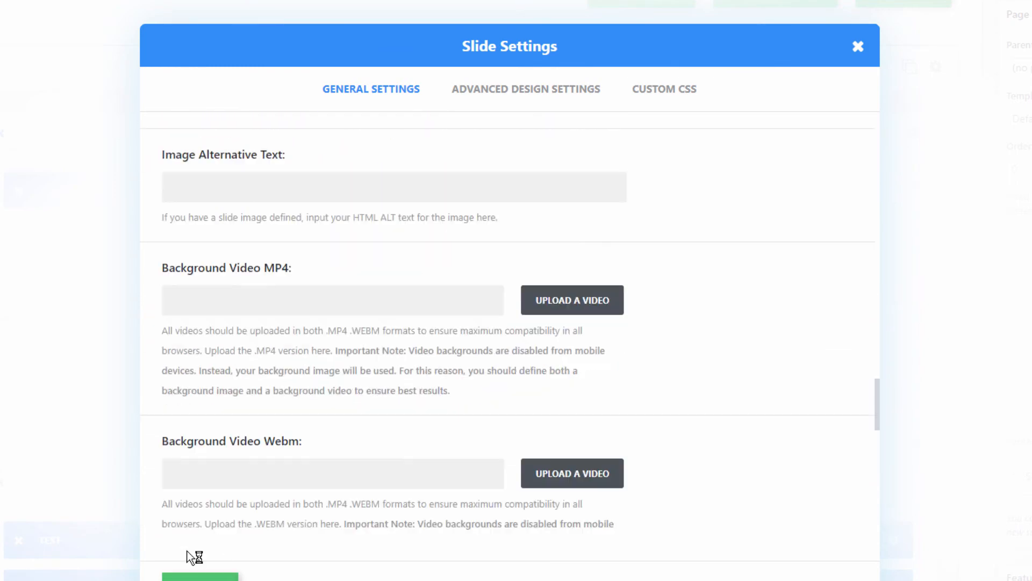
{"action": "scroll", "coordinate": [193, 440], "scroll_direction": "up", "scroll_amount": 3}
{"action": "scroll", "coordinate": [192, 440], "scroll_direction": "up", "scroll_amount": 13}
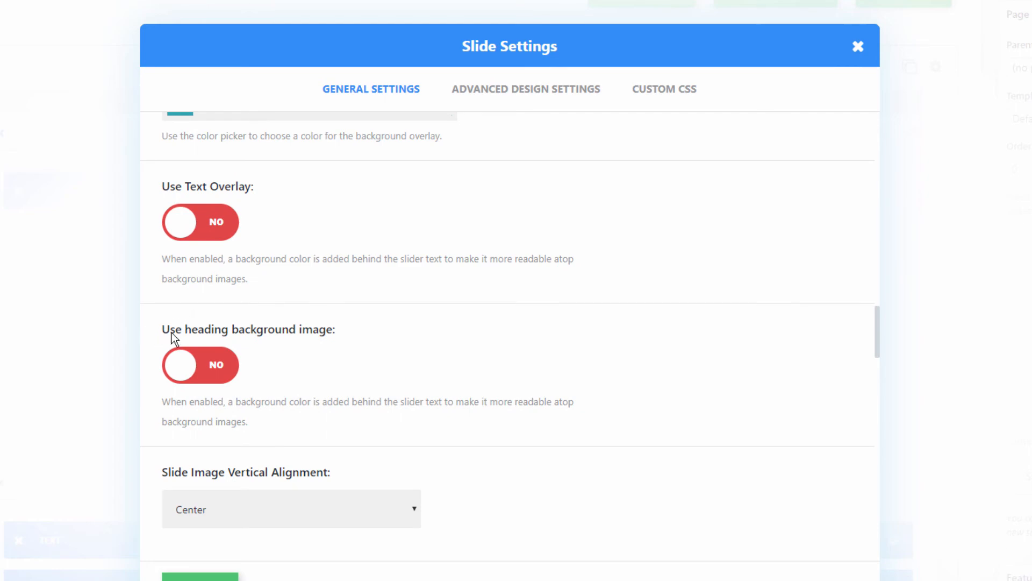
{"action": "scroll", "coordinate": [387, 366], "scroll_direction": "down", "scroll_amount": 3}
{"action": "scroll", "coordinate": [191, 342], "scroll_direction": "down", "scroll_amount": 5}
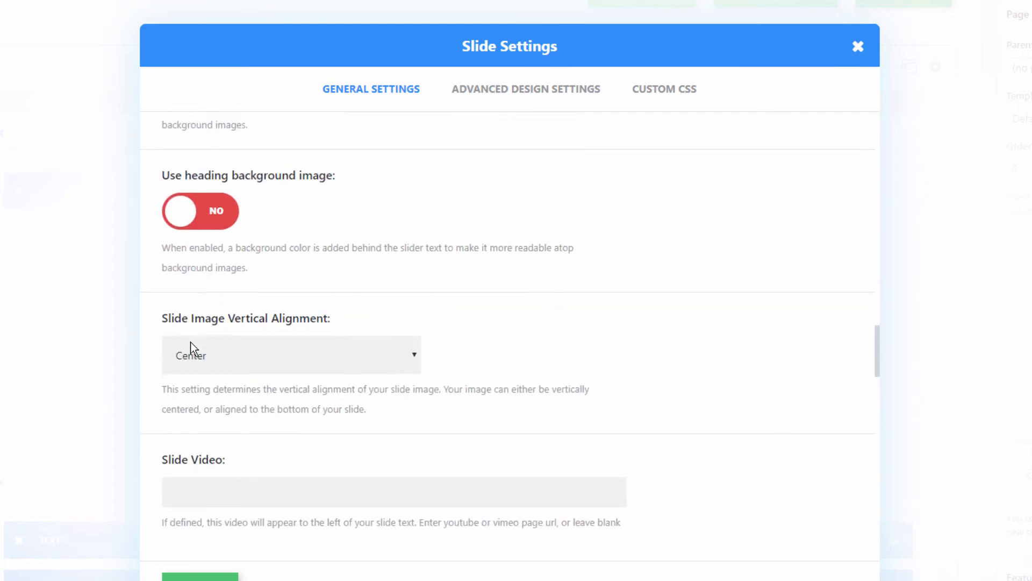
{"action": "scroll", "coordinate": [196, 217], "scroll_direction": "up", "scroll_amount": 4}
{"action": "scroll", "coordinate": [198, 191], "scroll_direction": "up", "scroll_amount": 2}
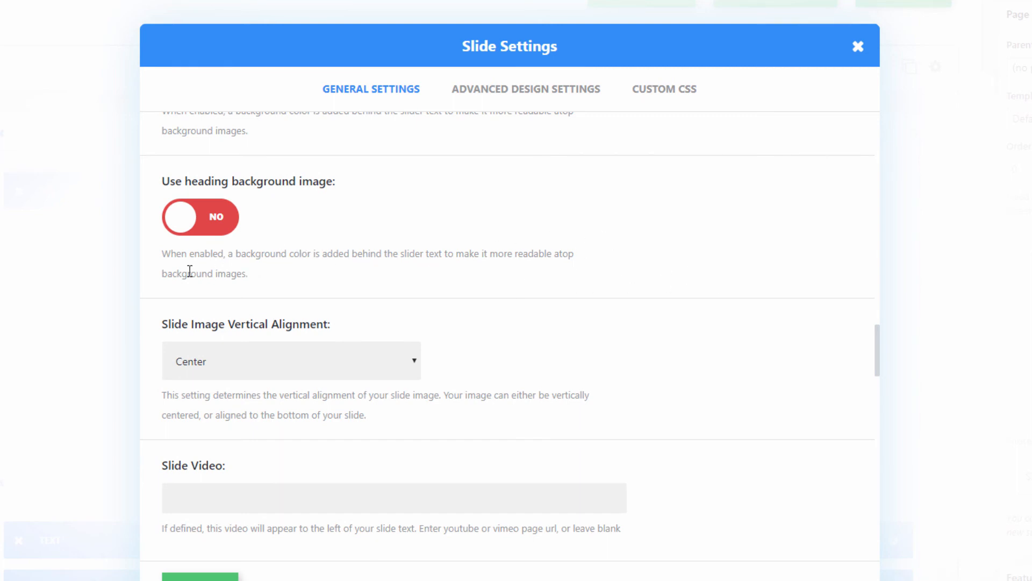
Step: Enable the heading background image for the slide and review the heading image and vertical alignment fields
{"action": "left_click", "coordinate": [227, 228]}
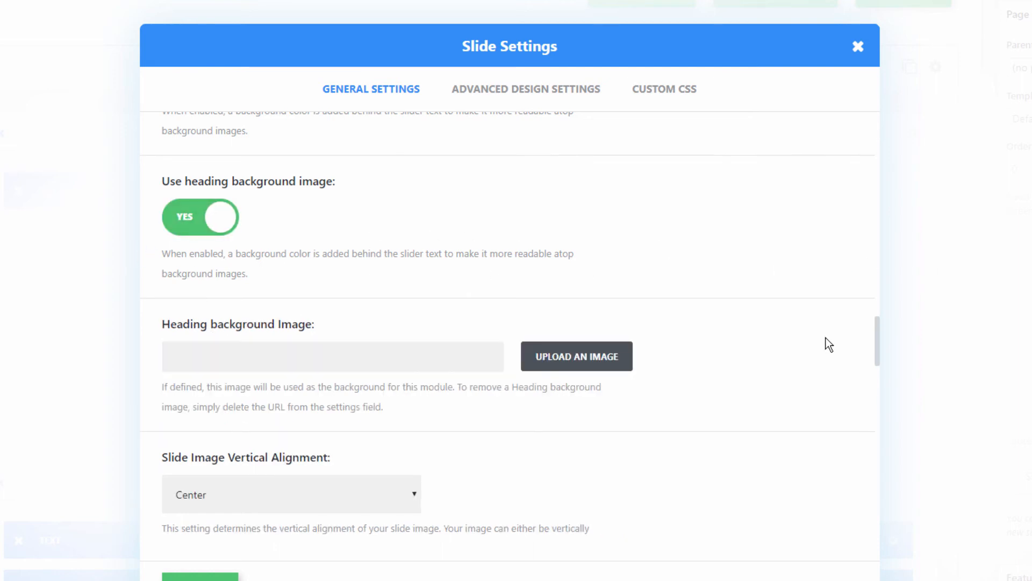
{"action": "scroll", "coordinate": [847, 338], "scroll_direction": "down", "scroll_amount": 2}
{"action": "scroll", "coordinate": [472, 432], "scroll_direction": "down", "scroll_amount": 1}
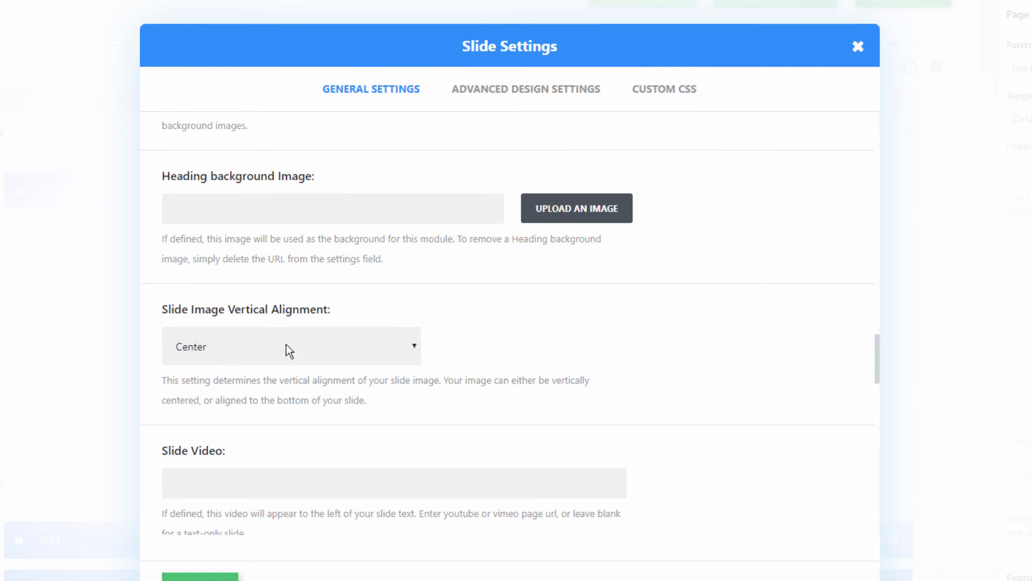
{"action": "scroll", "coordinate": [287, 346], "scroll_direction": "up", "scroll_amount": 3}
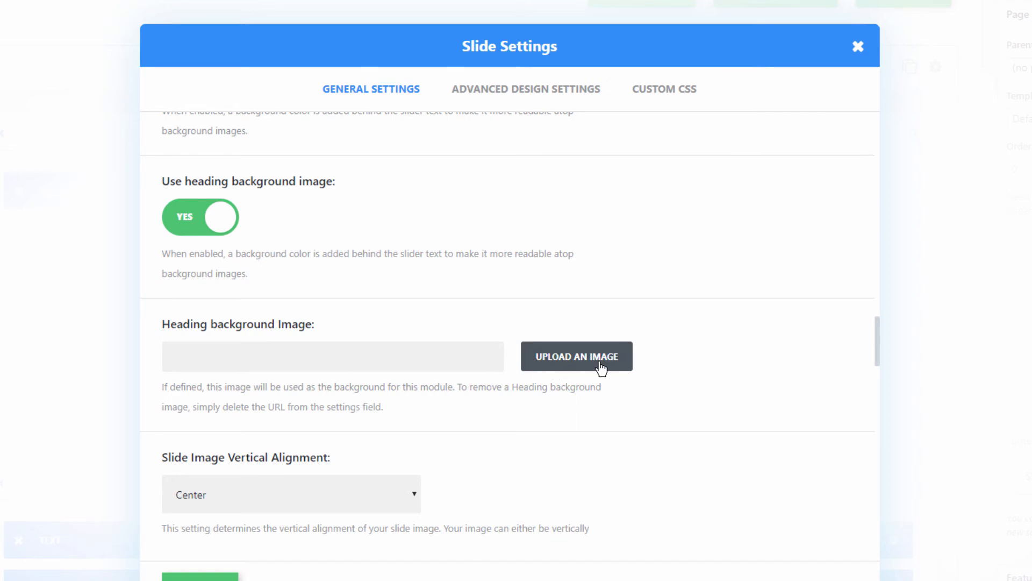
Step: Replace the slide's "Business Acumen" heading with "WebYourMind gives Honest Reviews", and save the slide and the slider module
{"action": "scroll", "coordinate": [613, 371], "scroll_direction": "down", "scroll_amount": 10}
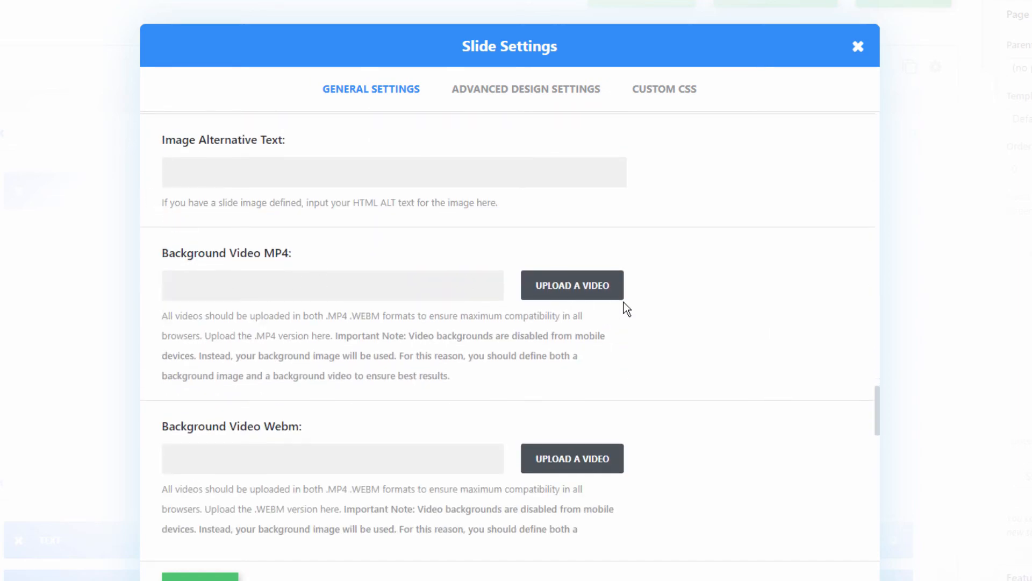
{"action": "scroll", "coordinate": [569, 307], "scroll_direction": "down", "scroll_amount": 7}
{"action": "scroll", "coordinate": [495, 371], "scroll_direction": "down", "scroll_amount": 8}
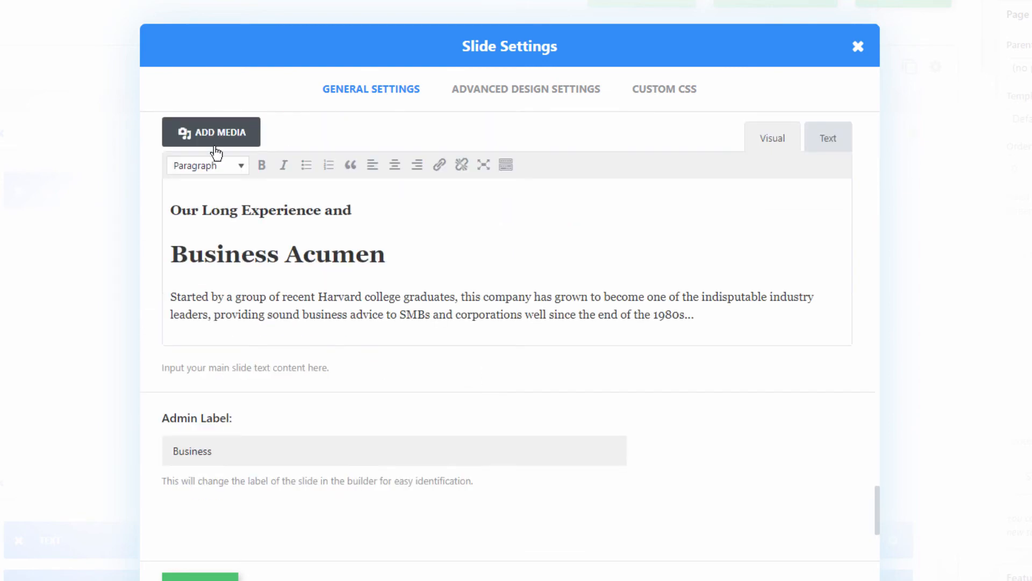
{"action": "scroll", "coordinate": [215, 156], "scroll_direction": "up", "scroll_amount": 3}
{"action": "scroll", "coordinate": [299, 474], "scroll_direction": "down", "scroll_amount": 3}
{"action": "left_click_drag", "start_coordinate": [335, 267], "coordinate": [108, 260]}
{"action": "type", "text": "WebYourMind"}
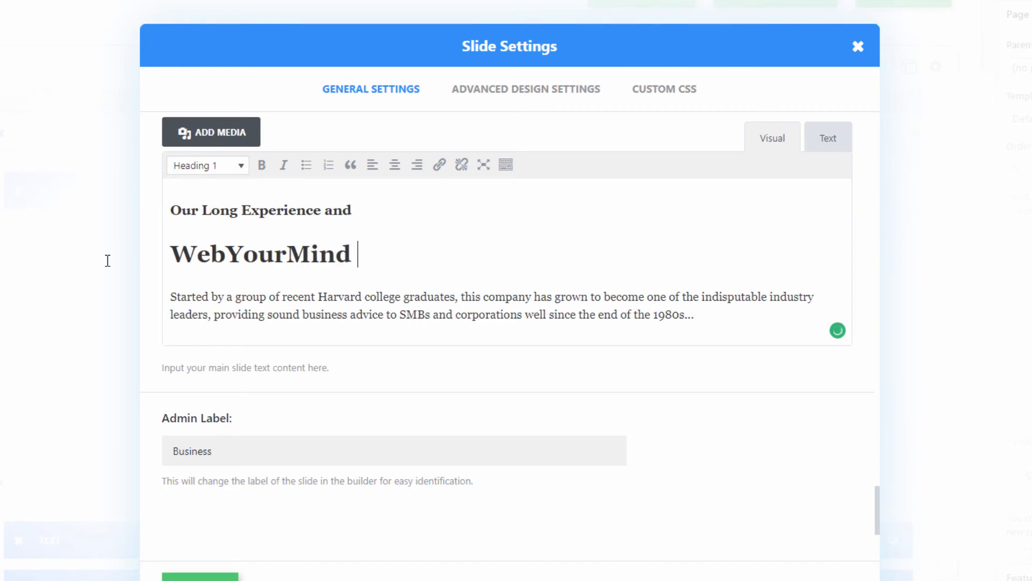
{"action": "type", "text": " gives Honest "}
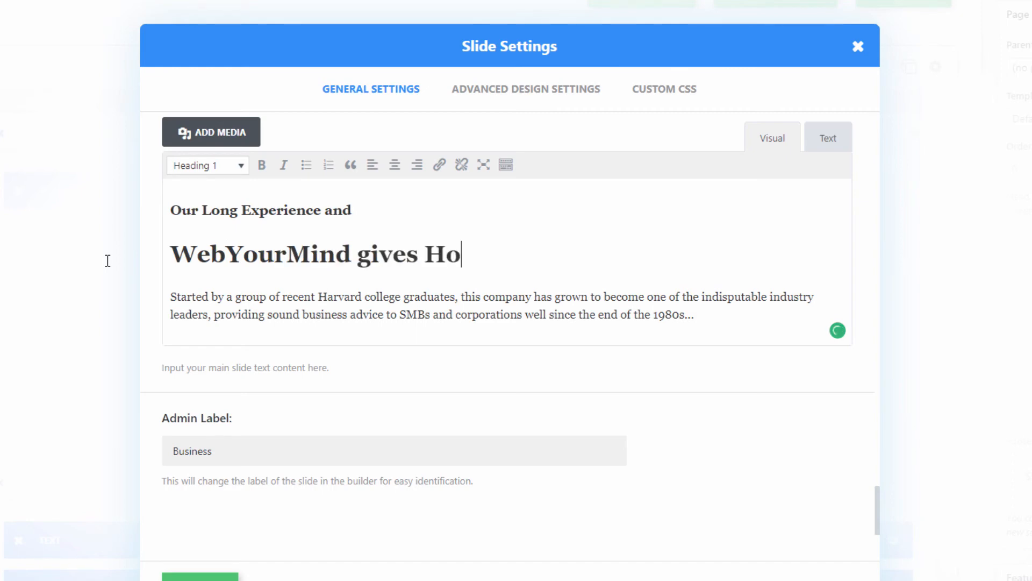
{"action": "type", "text": "Reviews"}
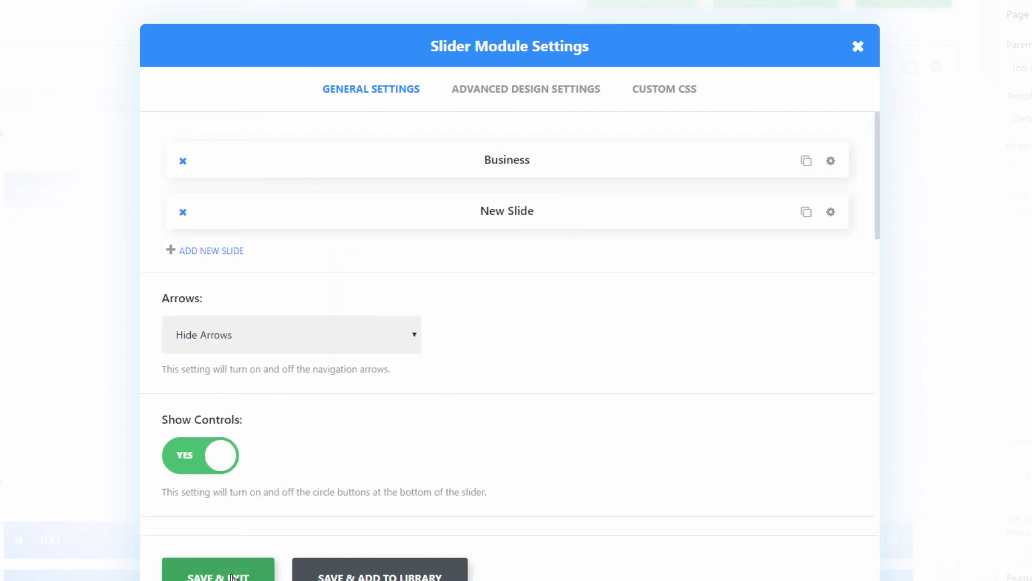
{"action": "left_click", "coordinate": [233, 577]}
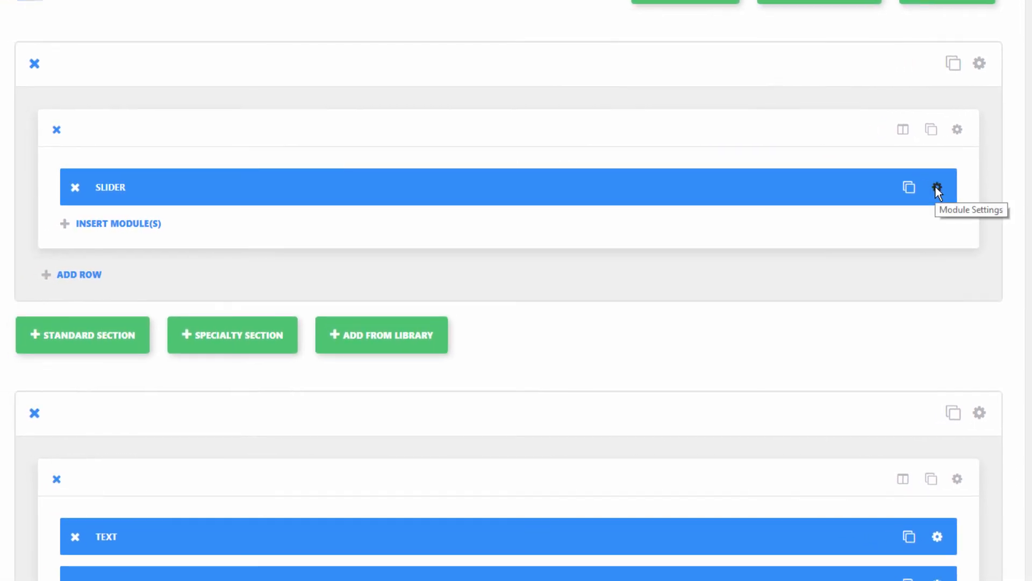
Step: Examine the slider module's advanced design settings and custom CSS fields, and save the module
{"action": "left_click", "coordinate": [936, 189]}
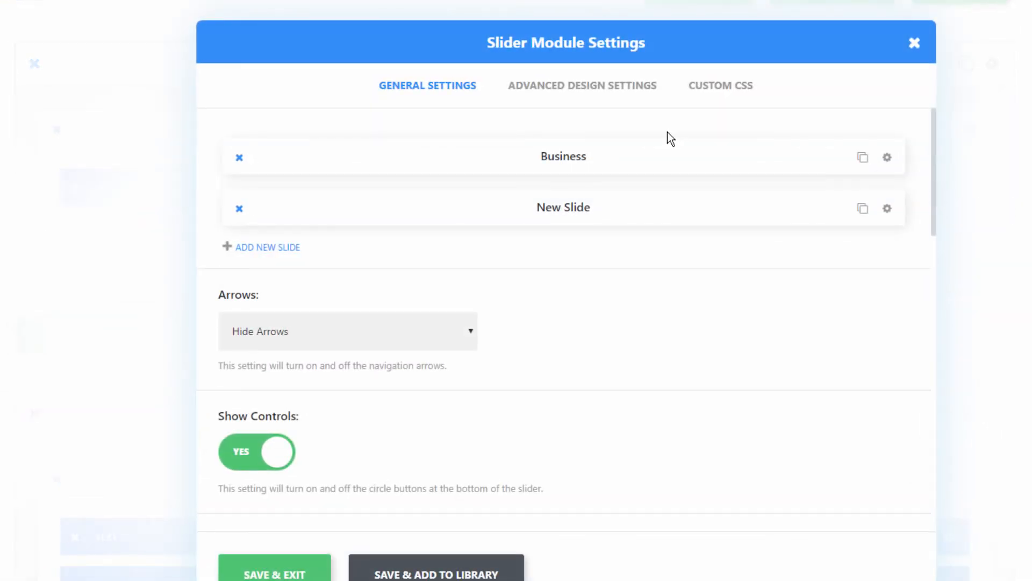
{"action": "left_click", "coordinate": [628, 98]}
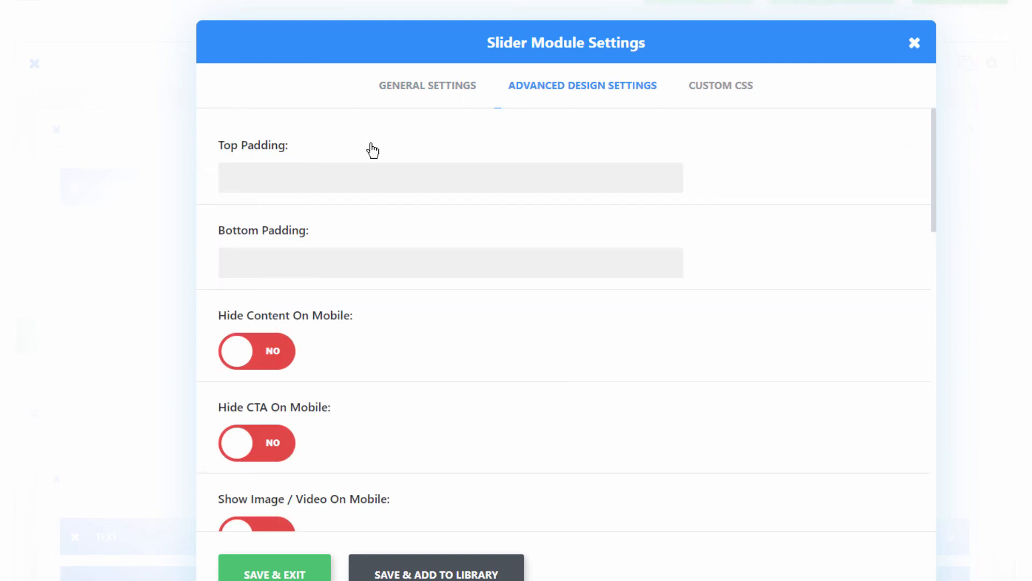
{"action": "scroll", "coordinate": [389, 150], "scroll_direction": "down", "scroll_amount": 2}
{"action": "scroll", "coordinate": [303, 172], "scroll_direction": "up", "scroll_amount": 2}
{"action": "scroll", "coordinate": [313, 269], "scroll_direction": "down", "scroll_amount": 3}
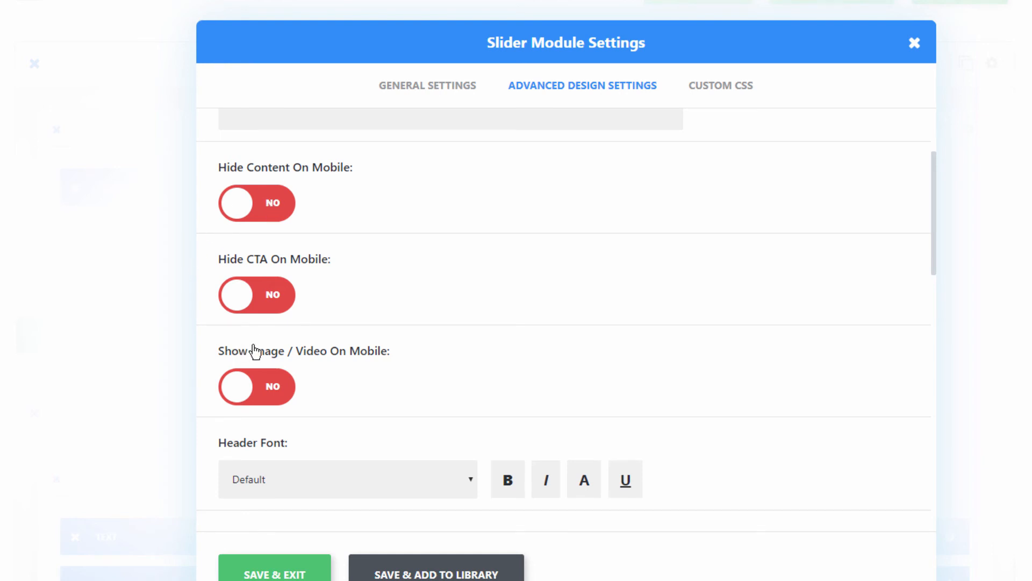
{"action": "scroll", "coordinate": [258, 135], "scroll_direction": "down", "scroll_amount": 3}
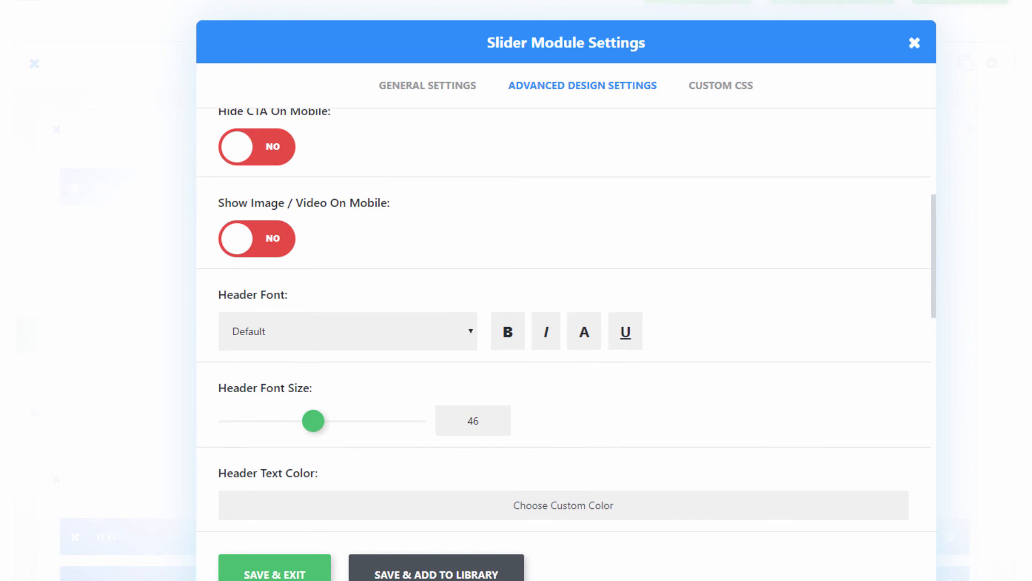
{"action": "left_click", "coordinate": [735, 93]}
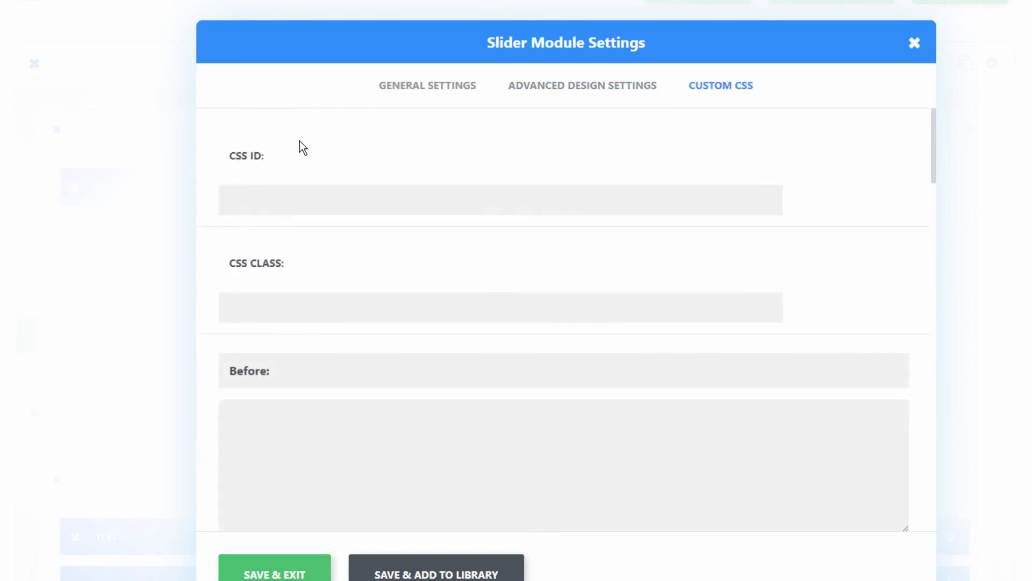
{"action": "left_click", "coordinate": [292, 193]}
{"action": "left_click", "coordinate": [410, 311]}
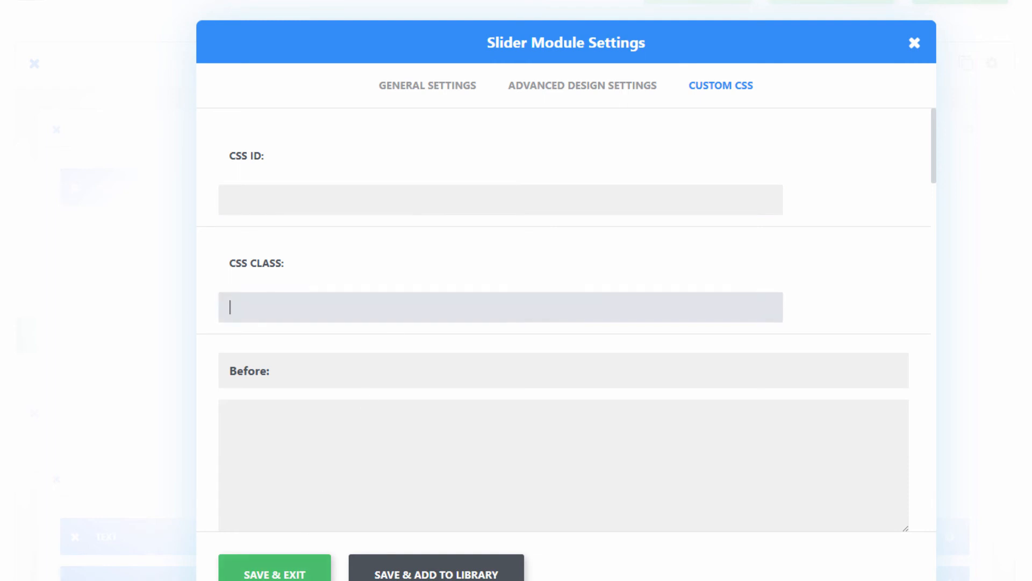
{"action": "left_click", "coordinate": [309, 574]}
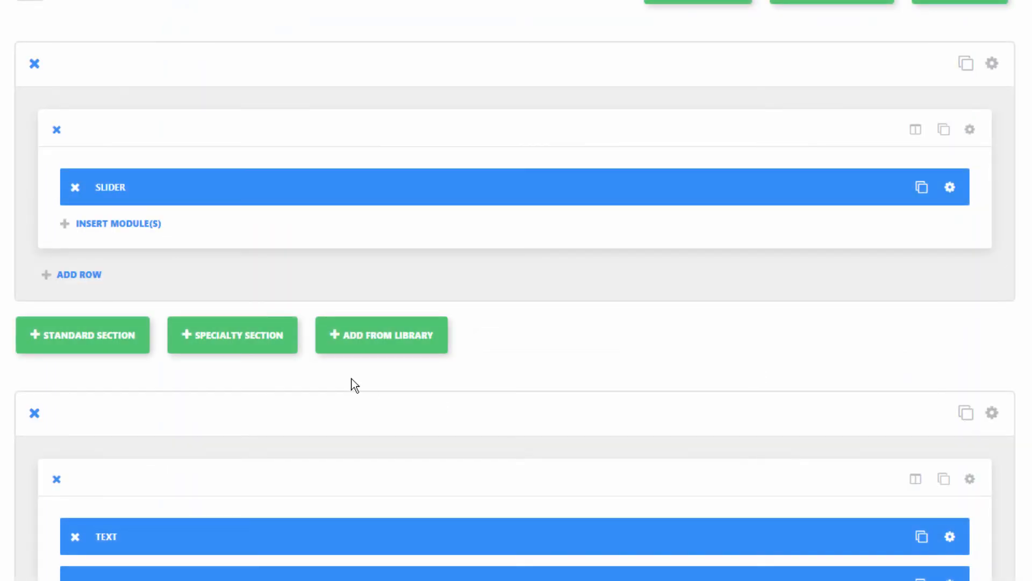
Step: Add a standard section below the slider section and check the column presets and row library without inserting columns
{"action": "scroll", "coordinate": [445, 237], "scroll_direction": "down", "scroll_amount": 3}
{"action": "scroll", "coordinate": [882, 128], "scroll_direction": "up", "scroll_amount": 2}
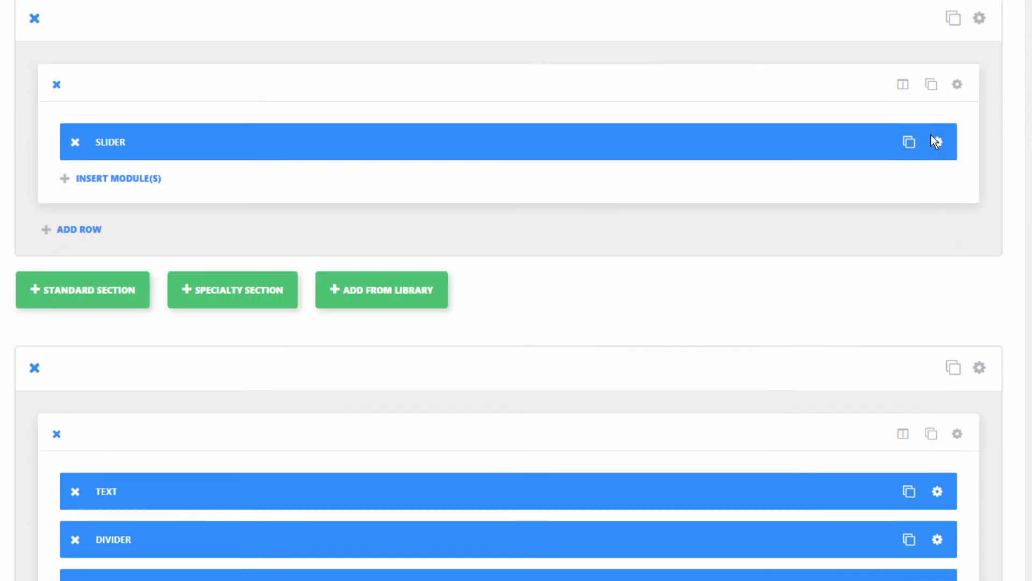
{"action": "scroll", "coordinate": [936, 141], "scroll_direction": "up", "scroll_amount": 4}
{"action": "scroll", "coordinate": [658, 362], "scroll_direction": "down", "scroll_amount": 3}
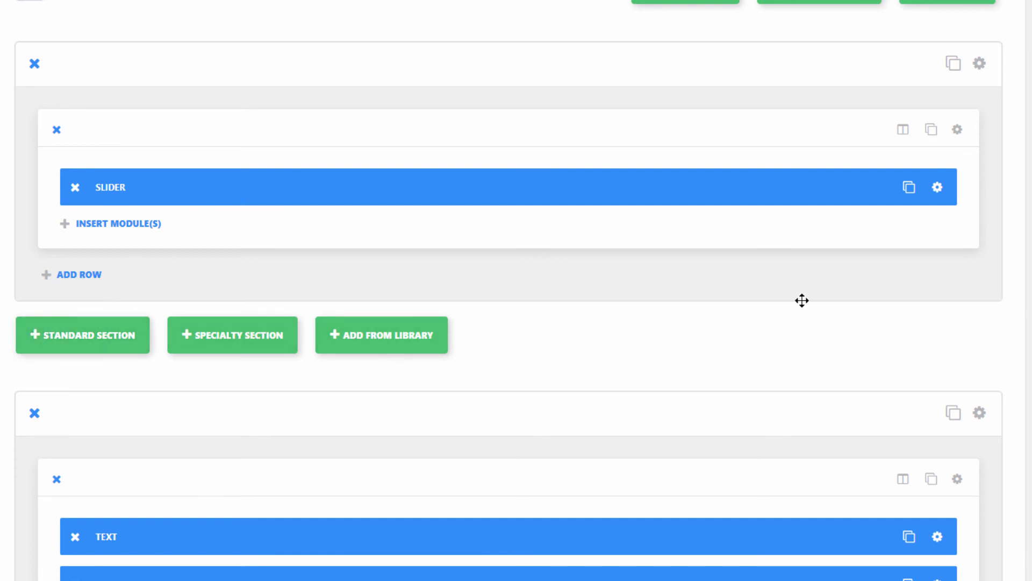
{"action": "left_click", "coordinate": [52, 347]}
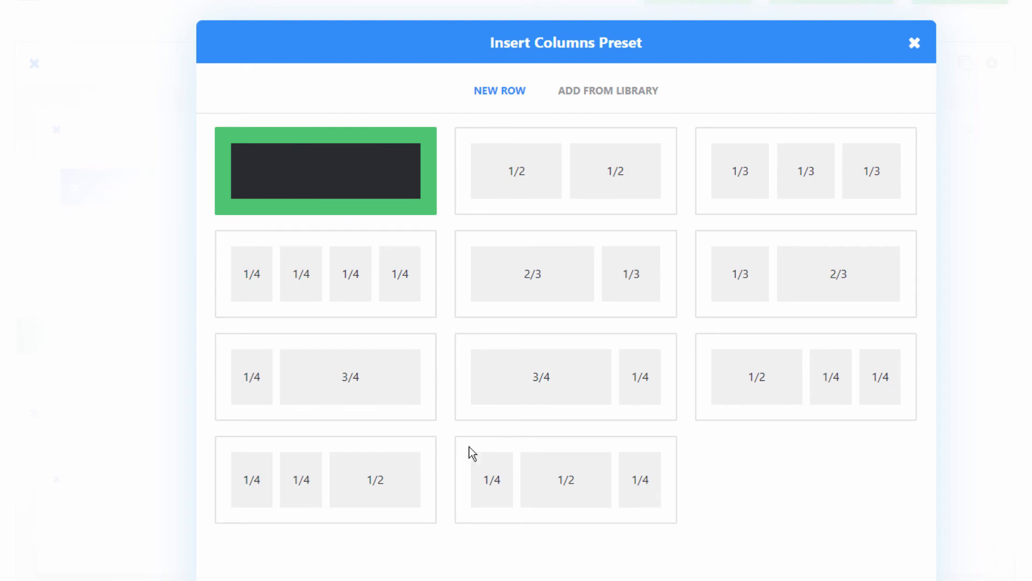
{"action": "left_click", "coordinate": [613, 100]}
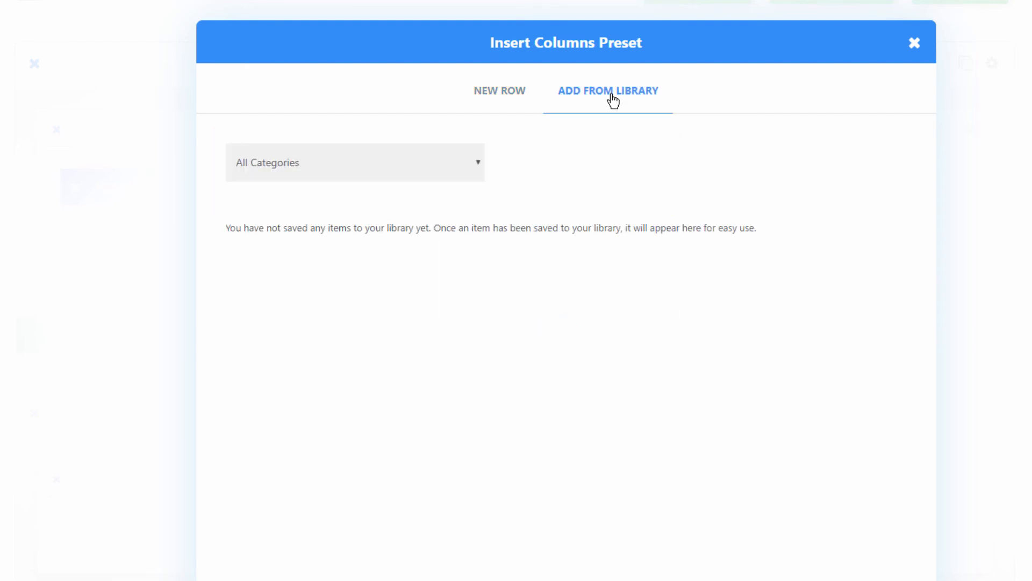
{"action": "left_click", "coordinate": [463, 162]}
{"action": "left_click", "coordinate": [533, 212]}
{"action": "left_click", "coordinate": [512, 93]}
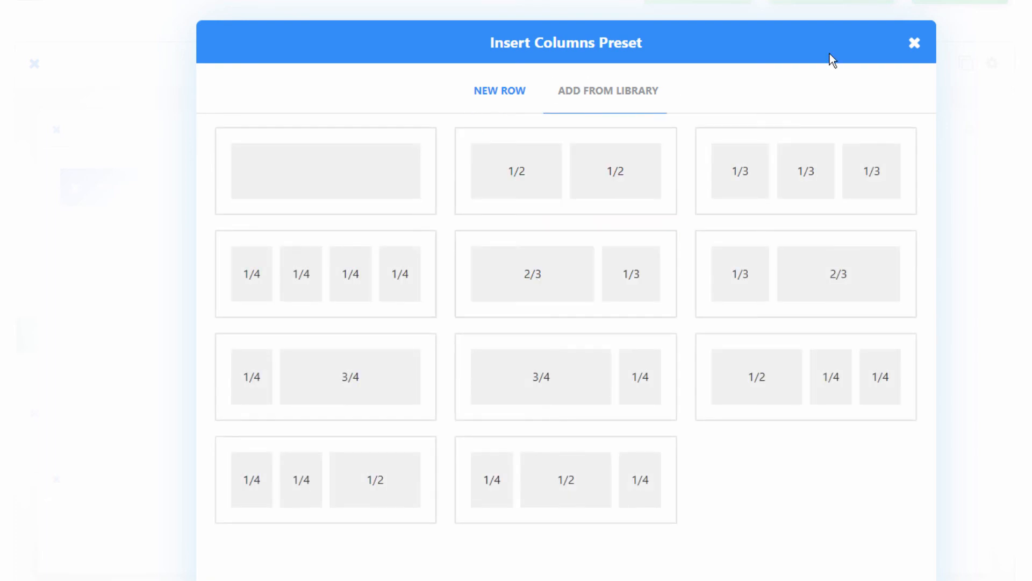
{"action": "left_click", "coordinate": [923, 46]}
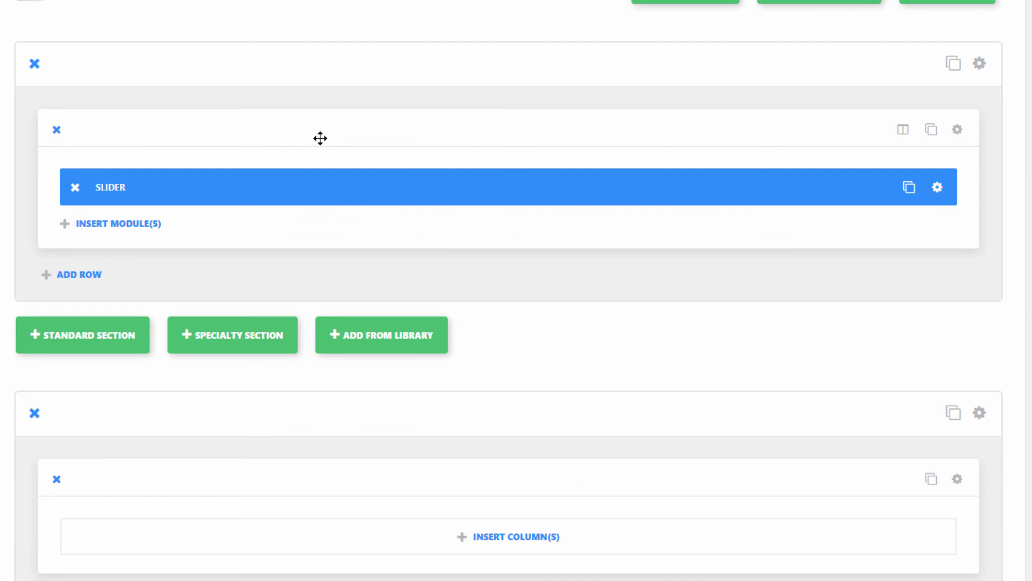
Step: Add a specialty section below the slider with a stacked half and a plain 1/2 column, and insert a single-column row in the stacked half
{"action": "left_click", "coordinate": [226, 349]}
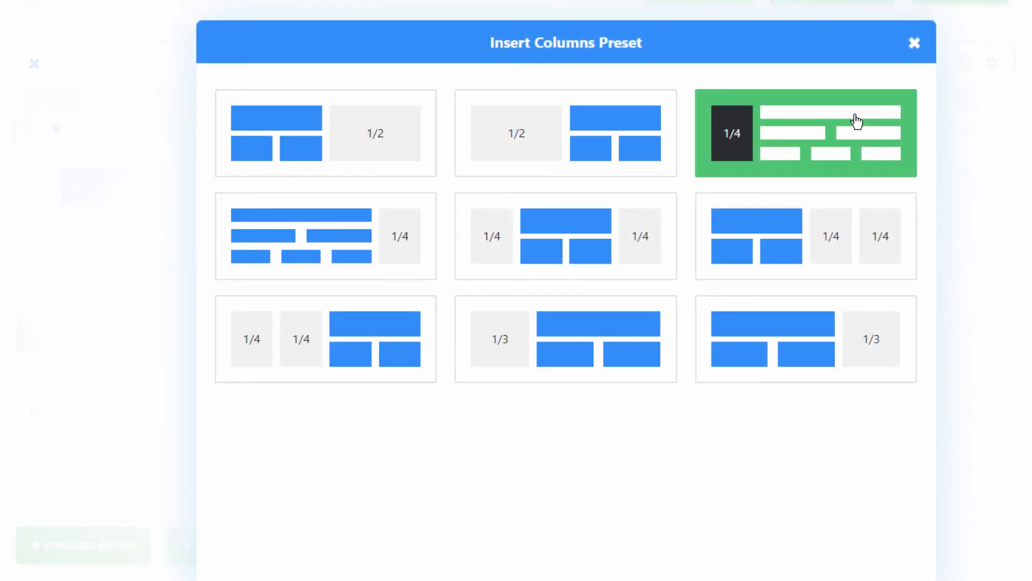
{"action": "left_click", "coordinate": [374, 128]}
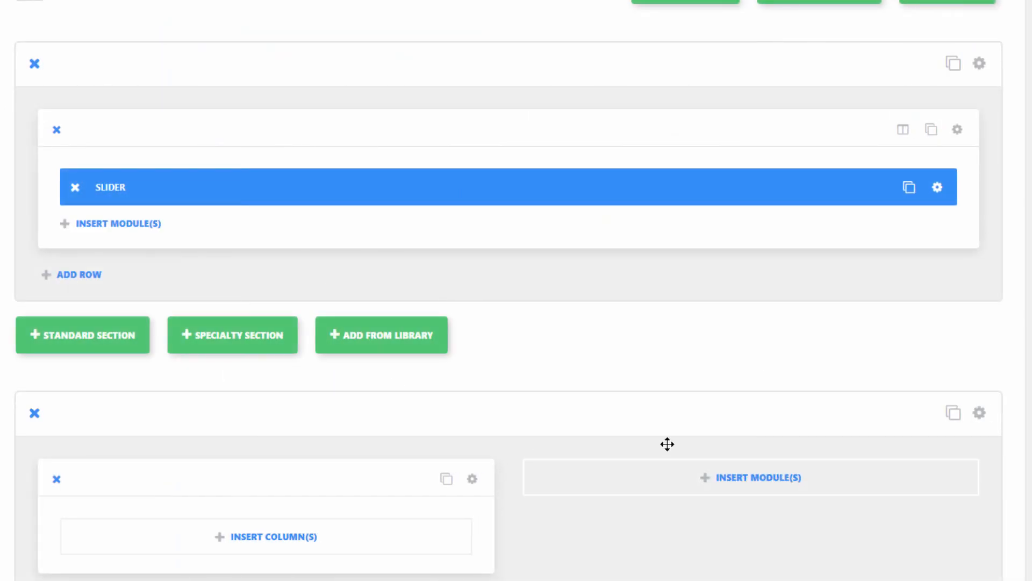
{"action": "scroll", "coordinate": [168, 267], "scroll_direction": "down", "scroll_amount": 3}
{"action": "scroll", "coordinate": [708, 247], "scroll_direction": "up", "scroll_amount": 6}
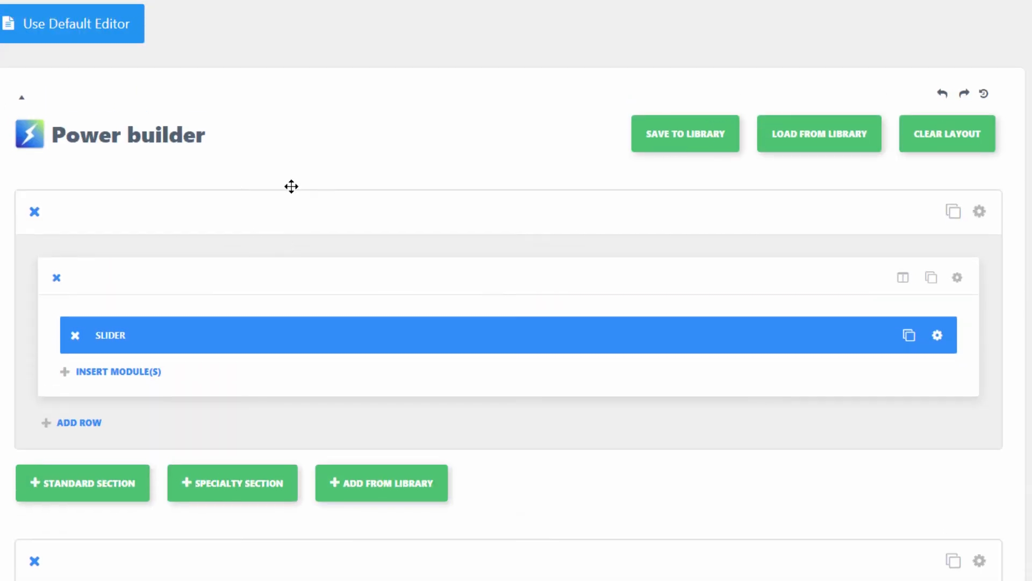
{"action": "scroll", "coordinate": [310, 182], "scroll_direction": "down", "scroll_amount": 6}
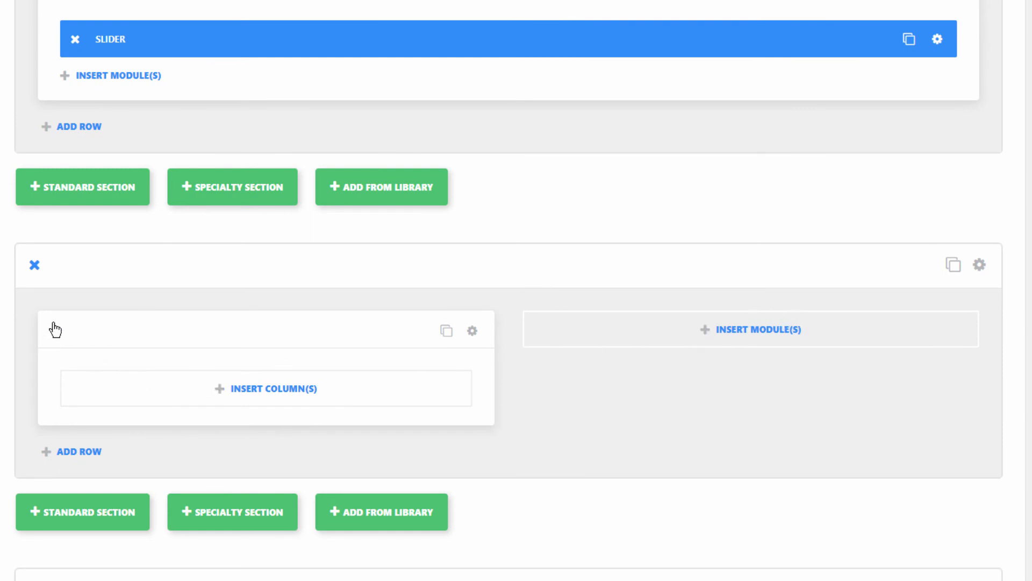
{"action": "left_click", "coordinate": [250, 394]}
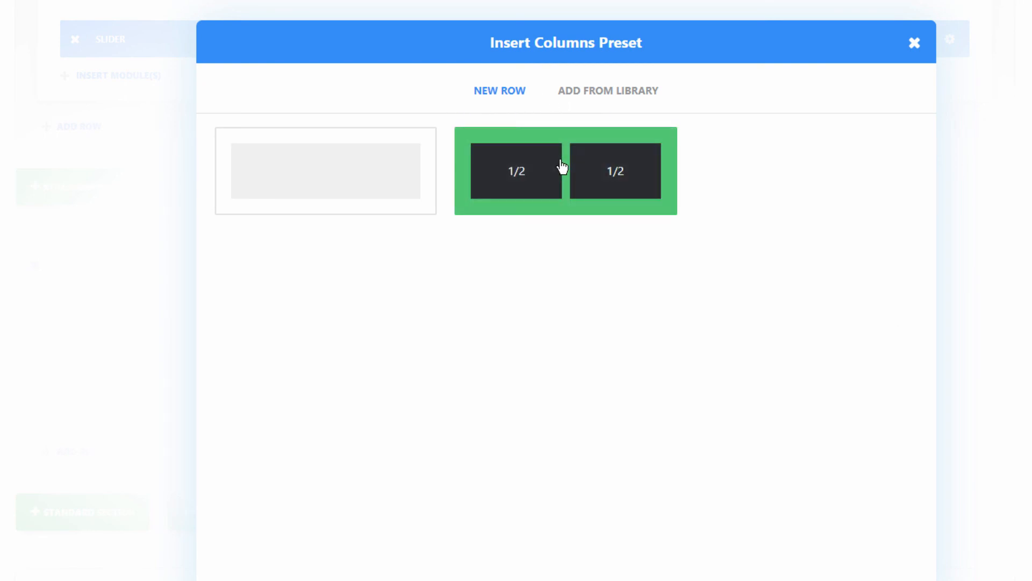
{"action": "left_click", "coordinate": [244, 198]}
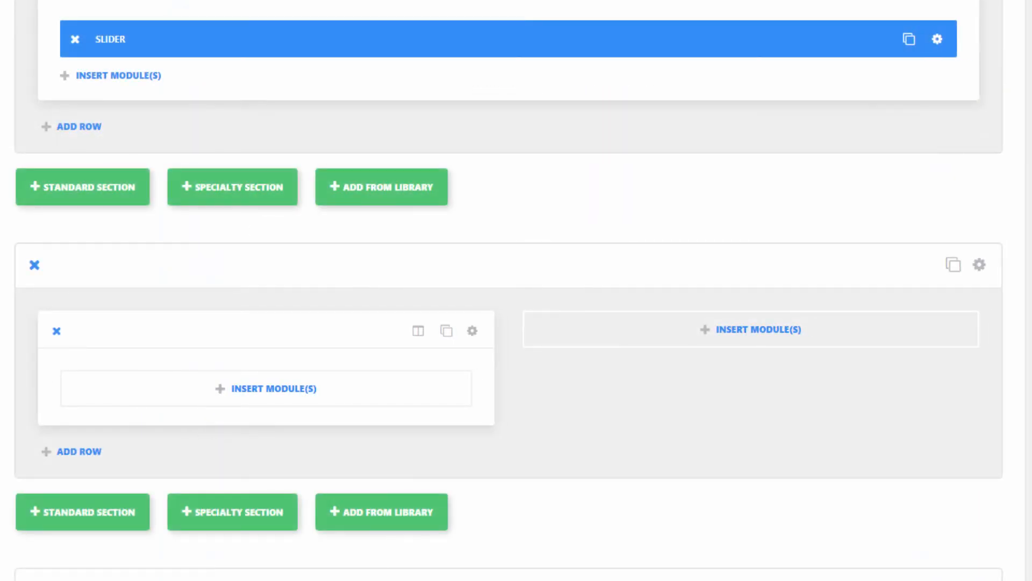
Step: Insert a Circle Counter module in the specialty section's new row and title it "Circle Counter"
{"action": "left_click", "coordinate": [258, 397]}
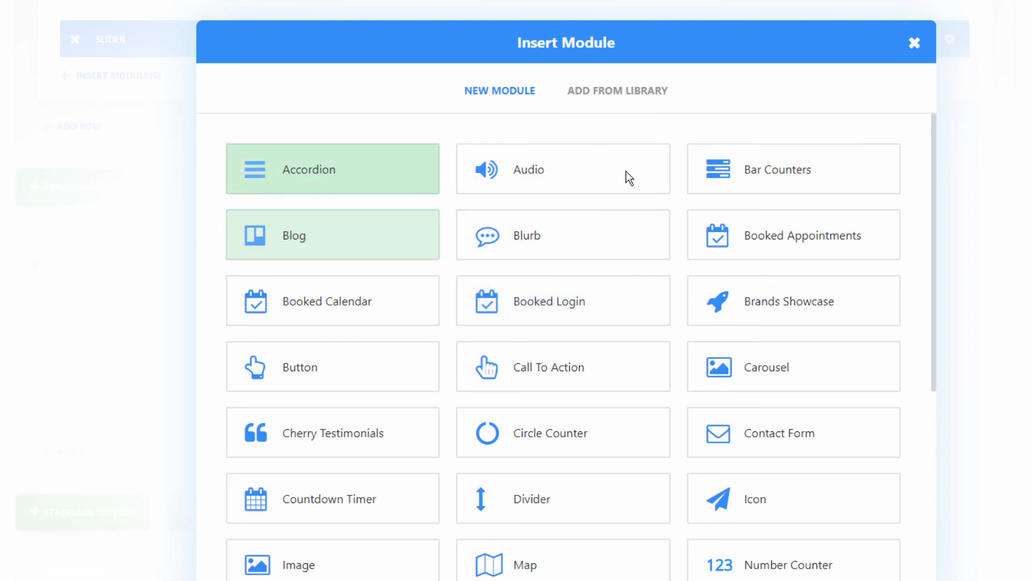
{"action": "left_click", "coordinate": [553, 433]}
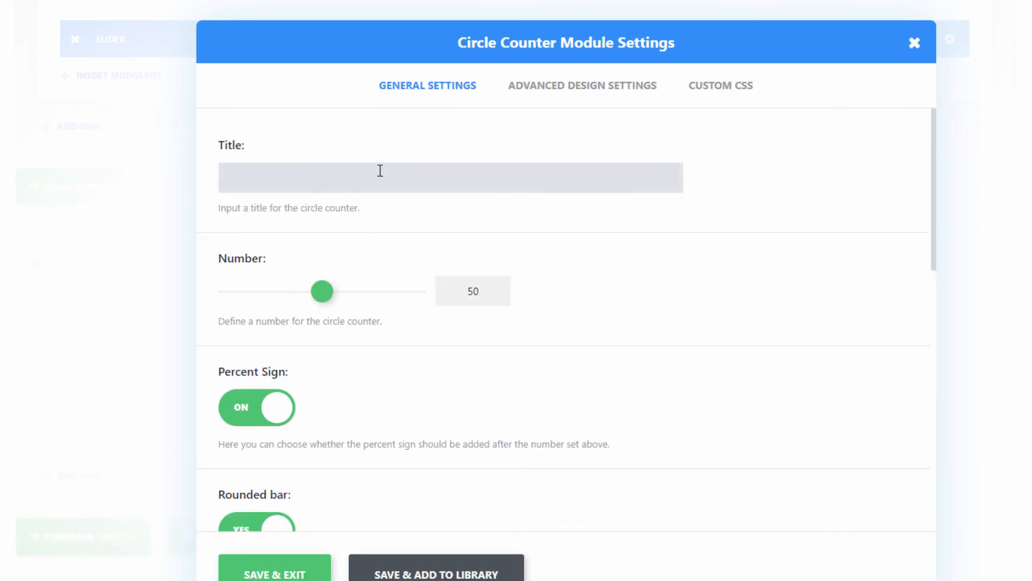
{"action": "left_click", "coordinate": [393, 183]}
{"action": "type", "text": "Circle Counter"}
{"action": "scroll", "coordinate": [554, 291], "scroll_direction": "down", "scroll_amount": 3}
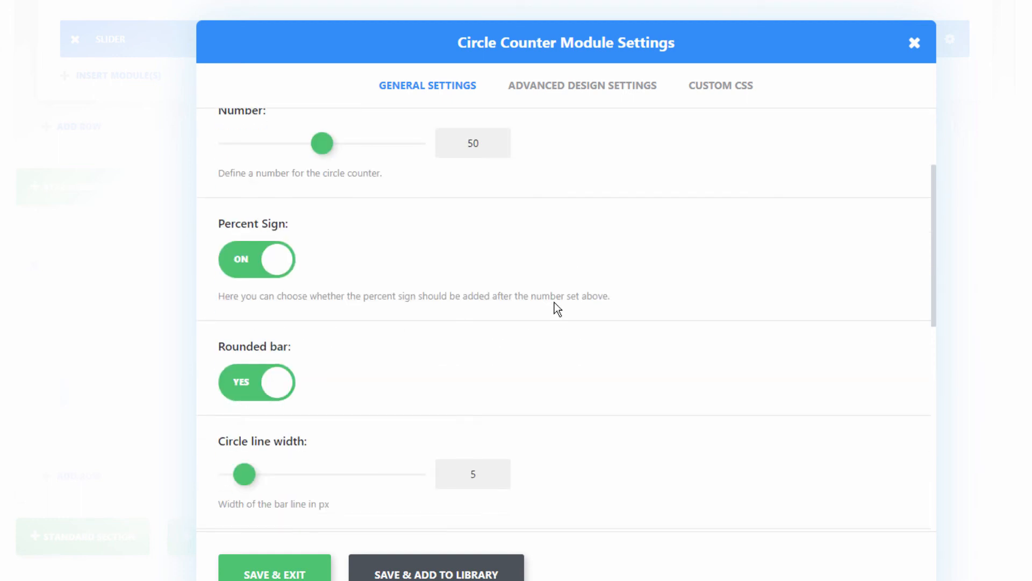
{"action": "scroll", "coordinate": [553, 299], "scroll_direction": "up", "scroll_amount": 3}
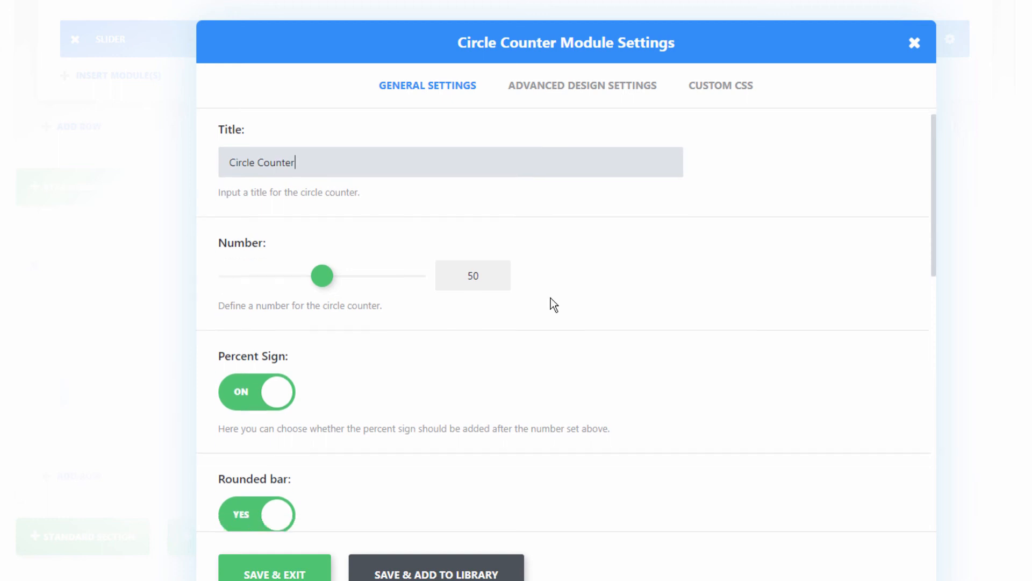
Step: Increase the circle counter's line width and set its circle size to 50
{"action": "scroll", "coordinate": [551, 298], "scroll_direction": "down", "scroll_amount": 3}
{"action": "scroll", "coordinate": [253, 285], "scroll_direction": "down", "scroll_amount": 3}
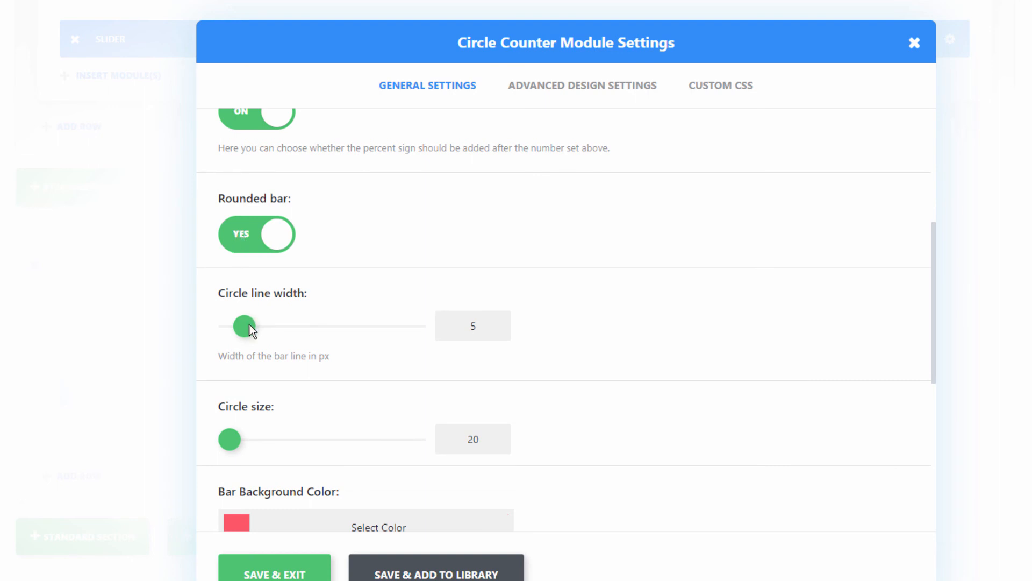
{"action": "left_click_drag", "start_coordinate": [250, 325], "coordinate": [254, 324]}
{"action": "left_click_drag", "start_coordinate": [265, 324], "coordinate": [262, 327]}
{"action": "left_click_drag", "start_coordinate": [243, 449], "coordinate": [249, 445]}
{"action": "scroll", "coordinate": [265, 467], "scroll_direction": "down", "scroll_amount": 5}
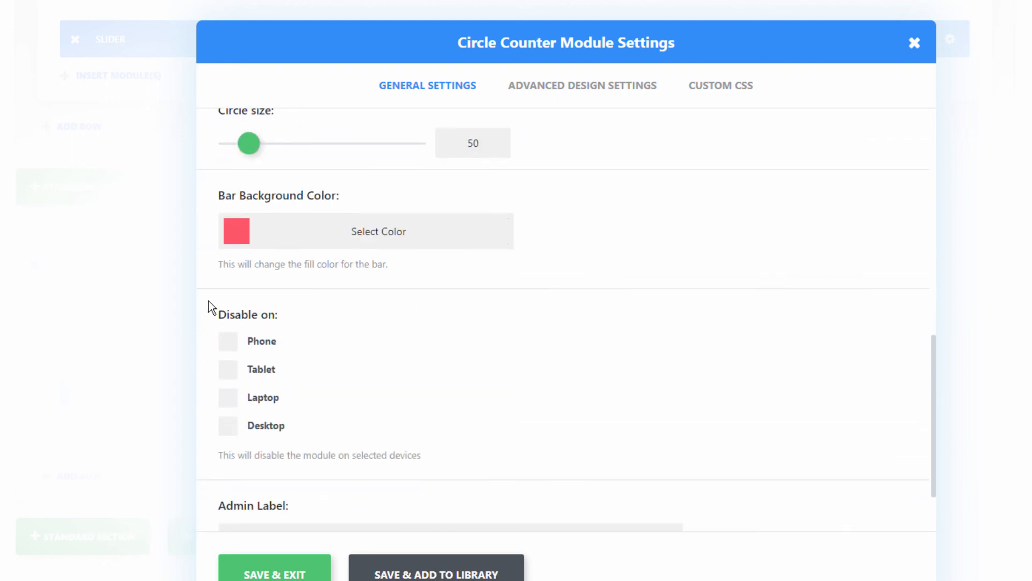
Step: Set the circle counter's bar background color to the orange preset
{"action": "left_click", "coordinate": [236, 231]}
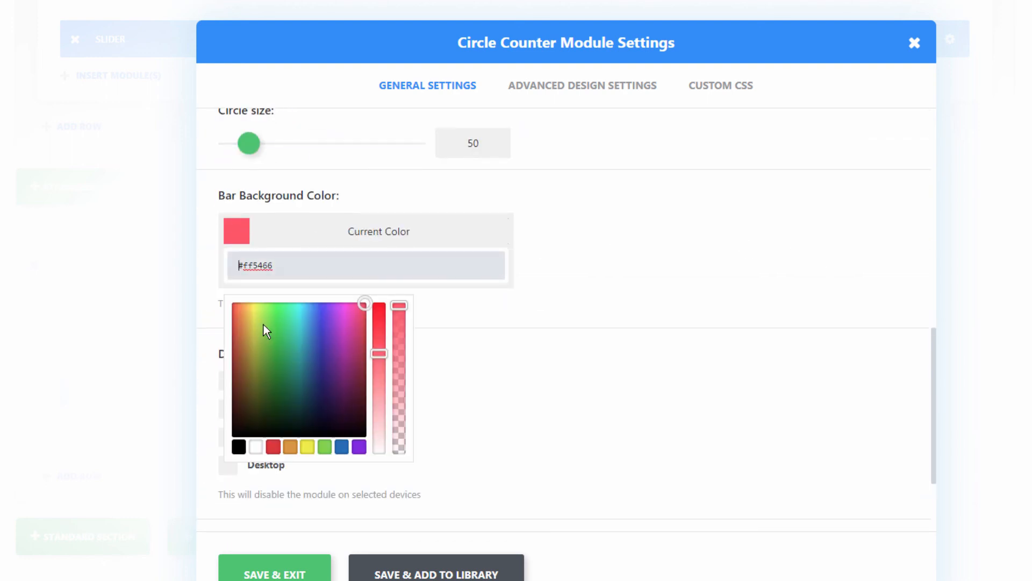
{"action": "left_click", "coordinate": [250, 323]}
{"action": "left_click", "coordinate": [254, 358]}
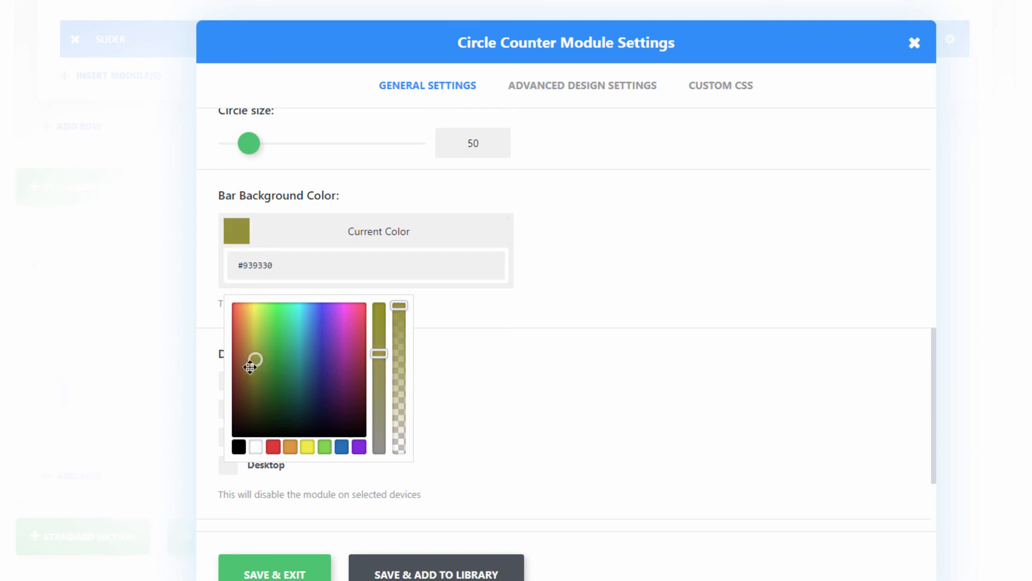
{"action": "left_click", "coordinate": [248, 370]}
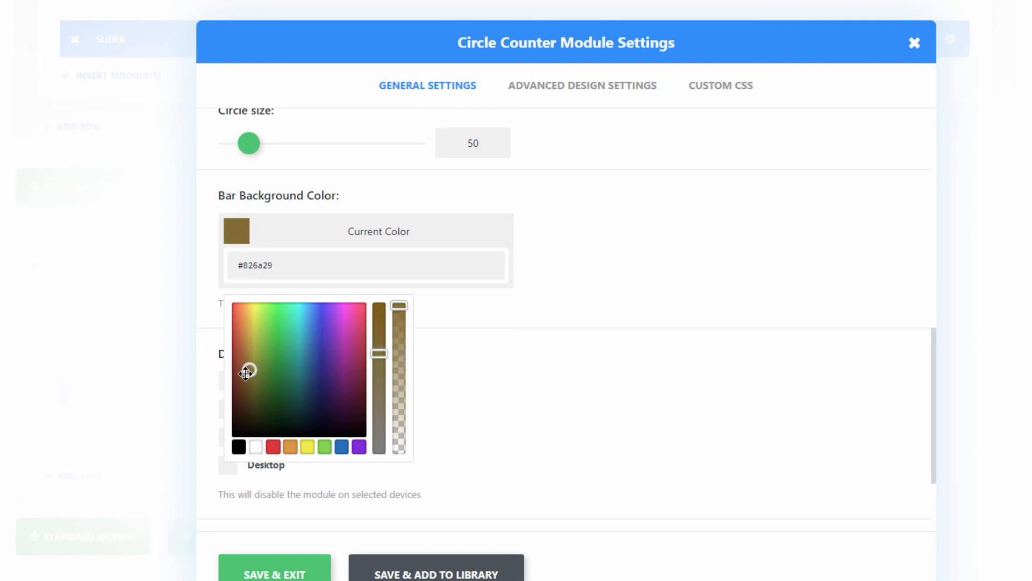
{"action": "left_click", "coordinate": [290, 446]}
{"action": "left_click", "coordinate": [763, 443]}
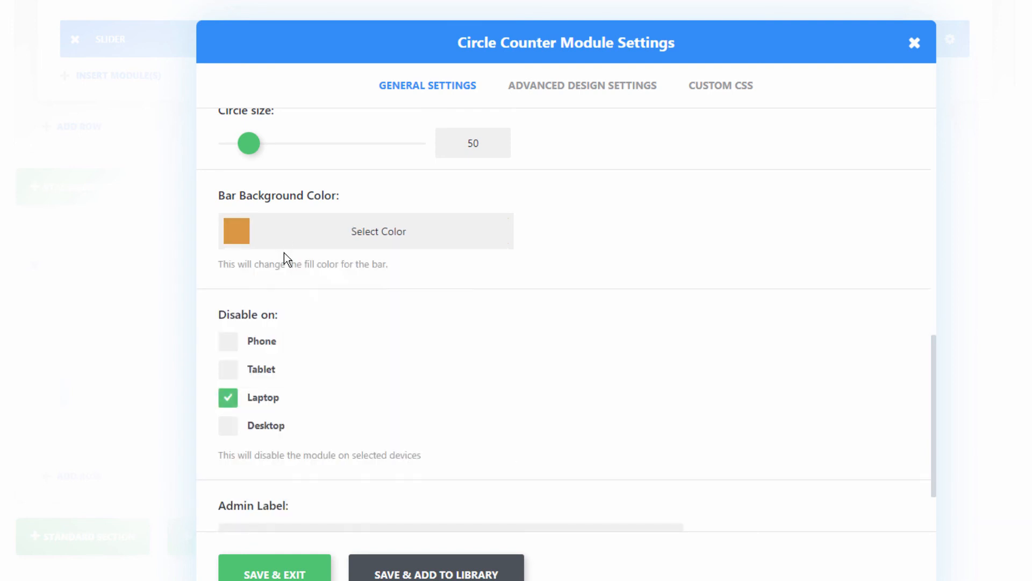
Step: Disable the circle counter on Phone instead of Laptop, and save the module
{"action": "scroll", "coordinate": [271, 263], "scroll_direction": "down", "scroll_amount": 3}
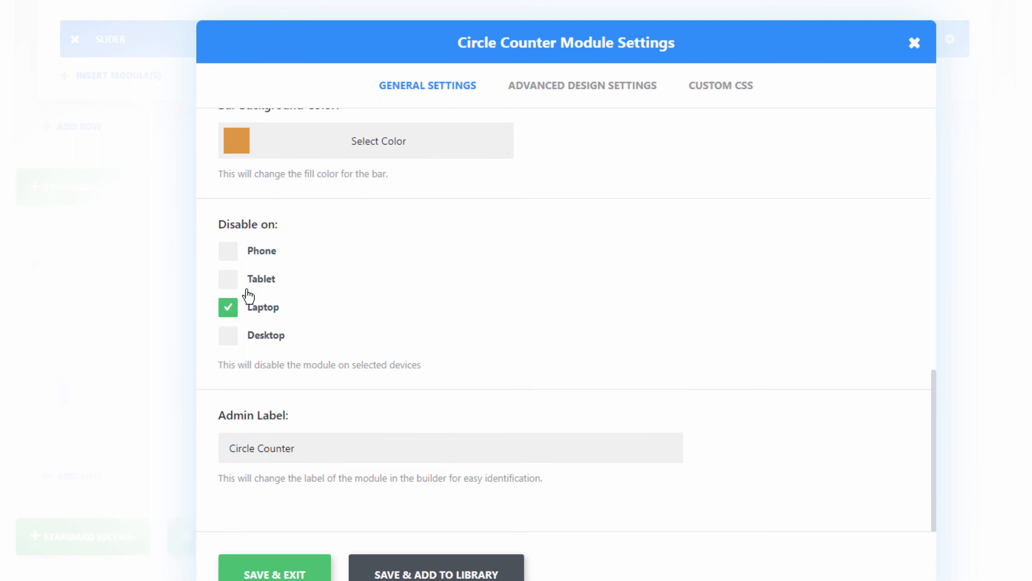
{"action": "left_click", "coordinate": [227, 305]}
{"action": "left_click", "coordinate": [231, 253]}
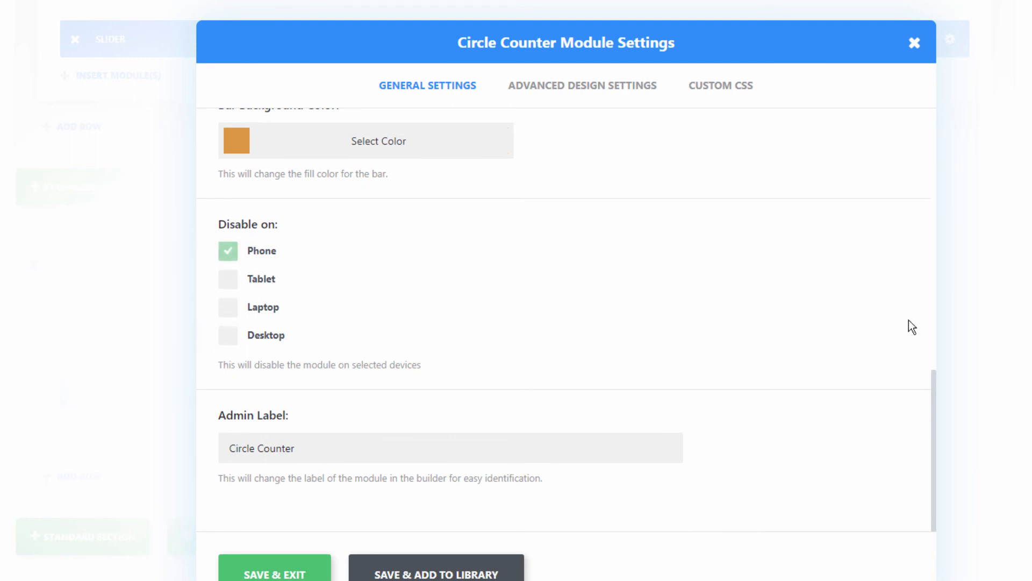
{"action": "left_click", "coordinate": [275, 573]}
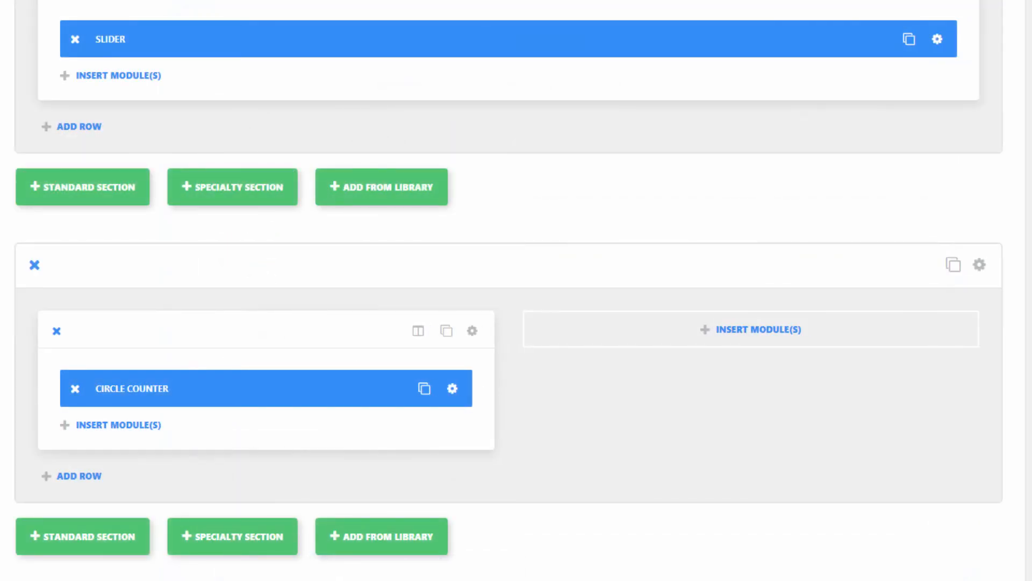
Step: Insert a Blurb module in the specialty section's empty half-width column and title it "Blurb"
{"action": "left_click", "coordinate": [788, 329]}
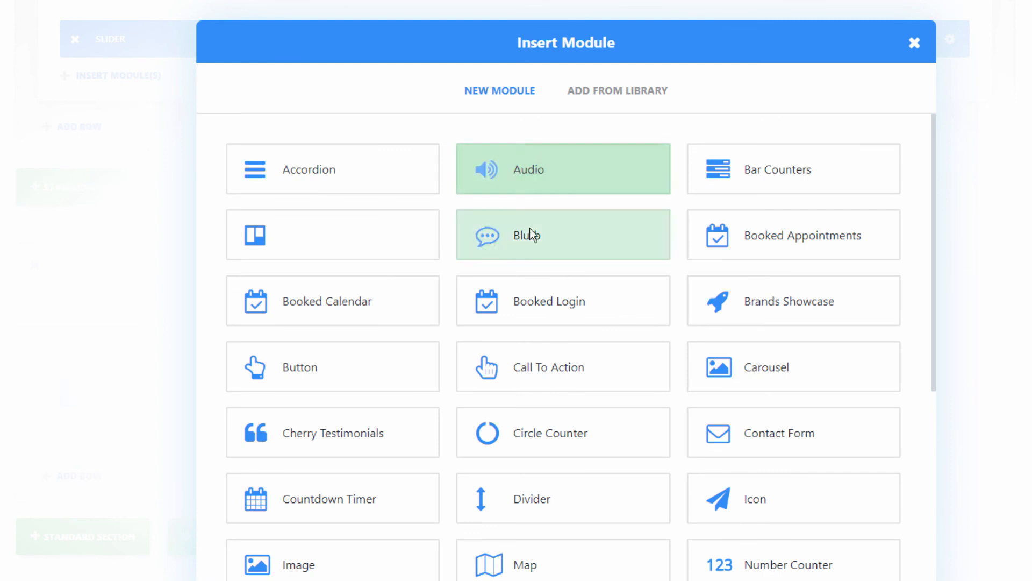
{"action": "left_click", "coordinate": [632, 265]}
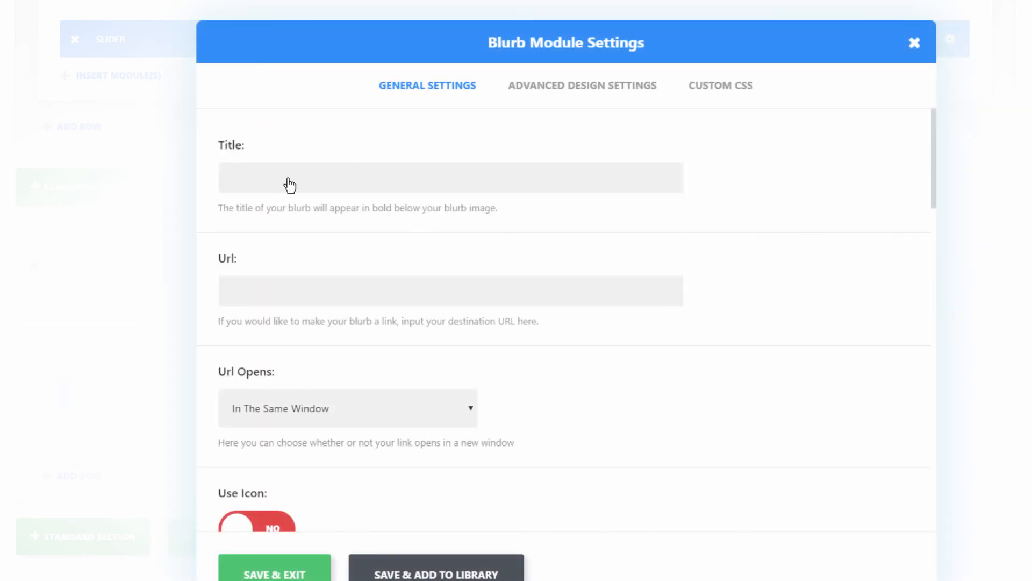
{"action": "left_click", "coordinate": [291, 178]}
{"action": "type", "text": "Blurb"}
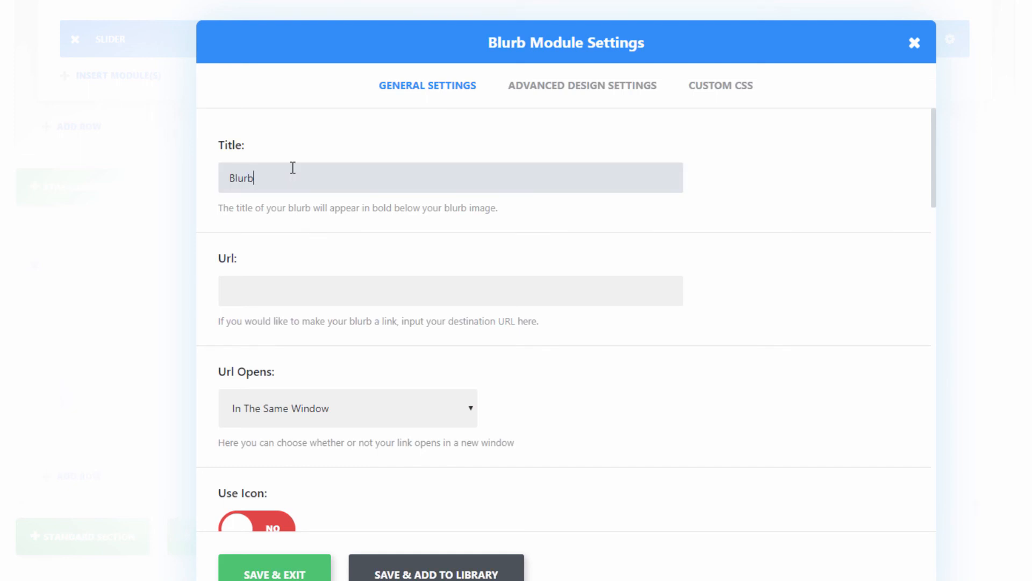
Step: Enable the icon option for the blurb and choose the three-by-three grid icon
{"action": "scroll", "coordinate": [577, 304], "scroll_direction": "down", "scroll_amount": 6}
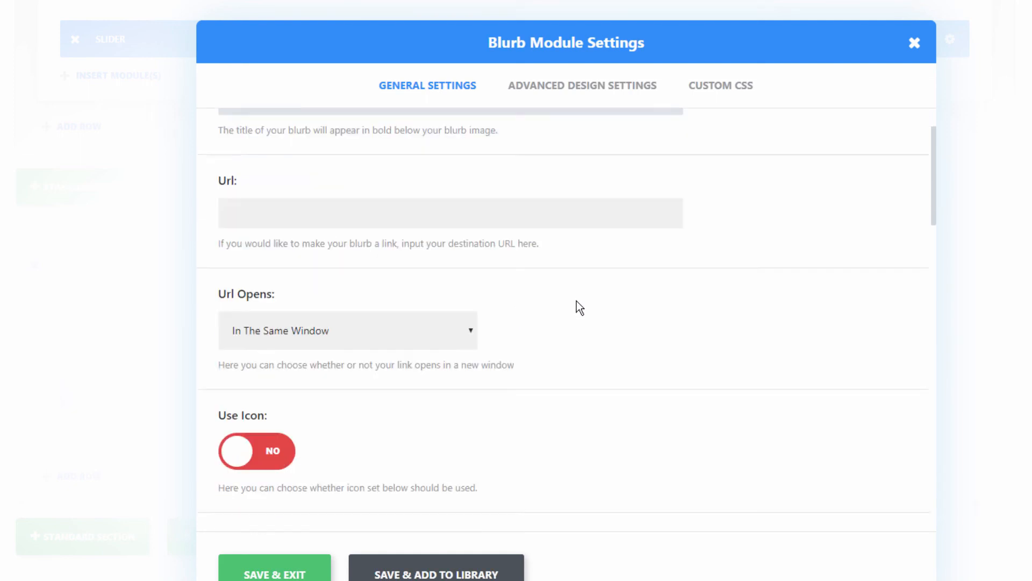
{"action": "scroll", "coordinate": [435, 261], "scroll_direction": "up", "scroll_amount": 3}
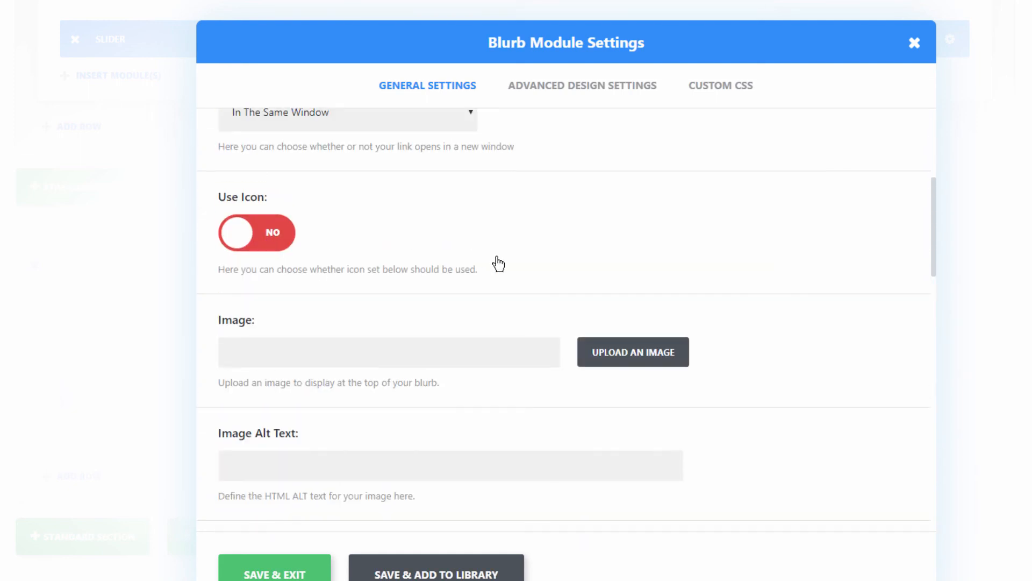
{"action": "left_click", "coordinate": [260, 240]}
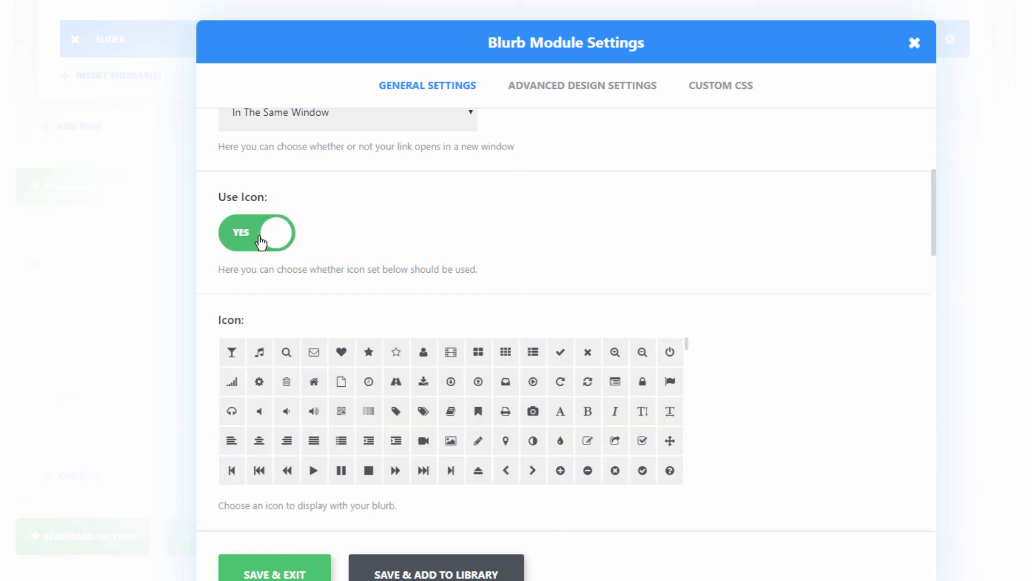
{"action": "left_click", "coordinate": [261, 240]}
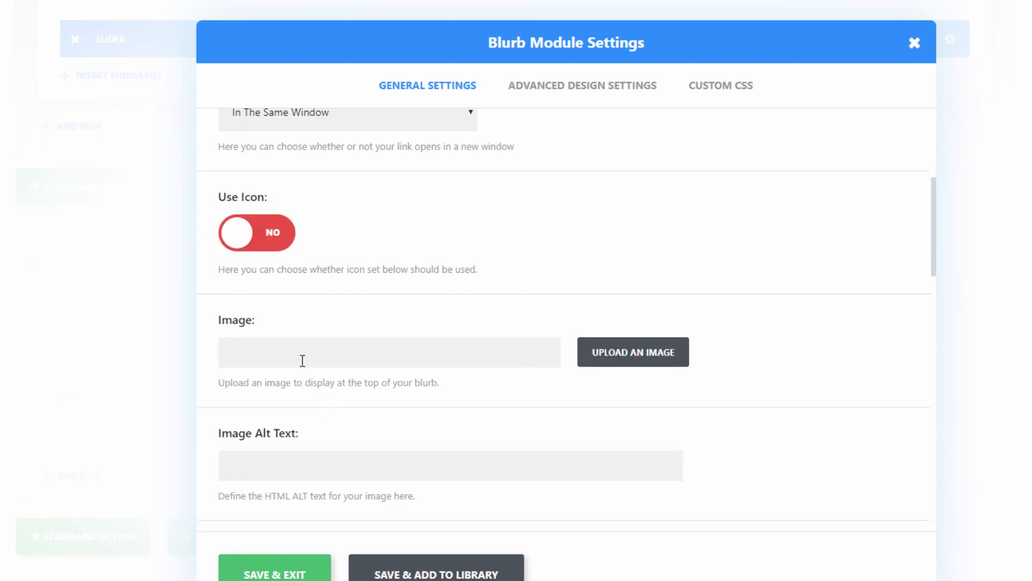
{"action": "left_click", "coordinate": [362, 271]}
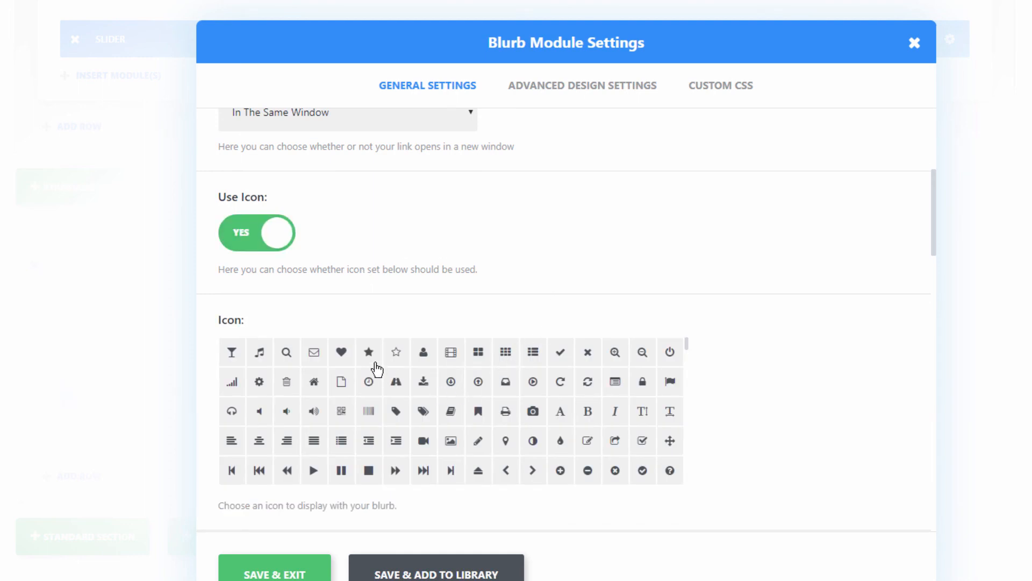
{"action": "left_click", "coordinate": [509, 356]}
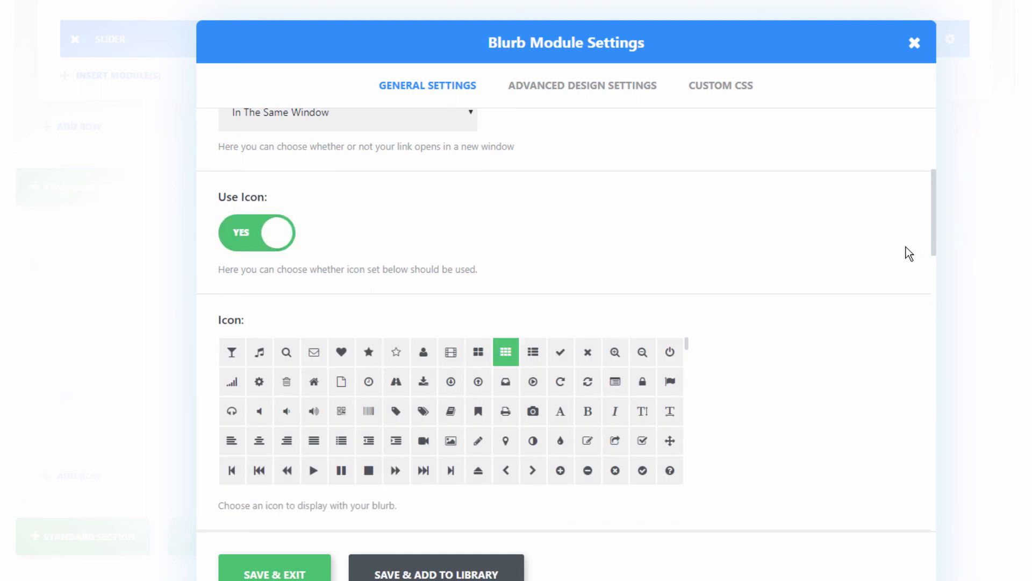
Step: Set the blurb's icon color to the blue preset #1e73be
{"action": "scroll", "coordinate": [908, 252], "scroll_direction": "down", "scroll_amount": 8}
{"action": "left_click", "coordinate": [238, 152]}
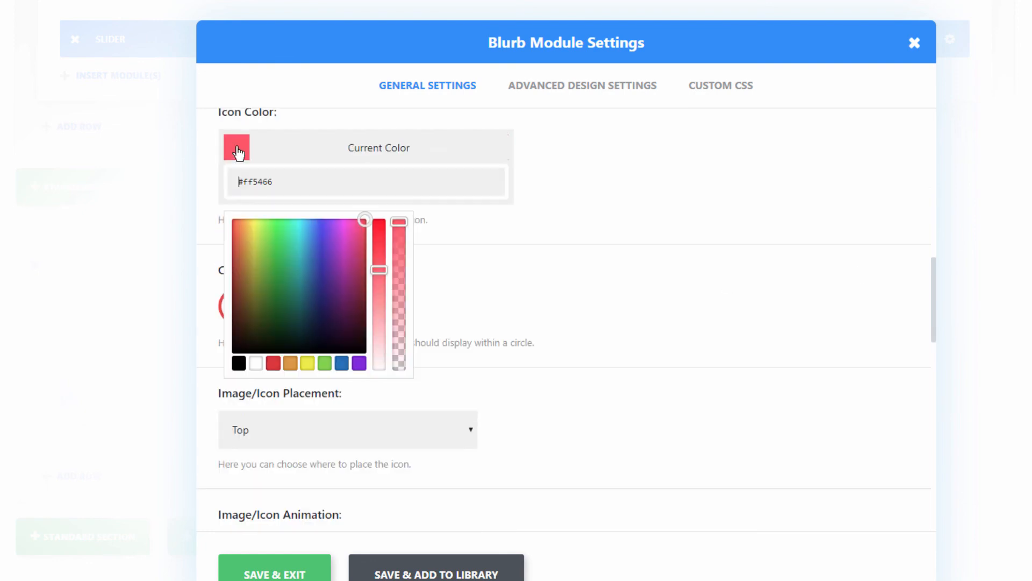
{"action": "left_click", "coordinate": [342, 363]}
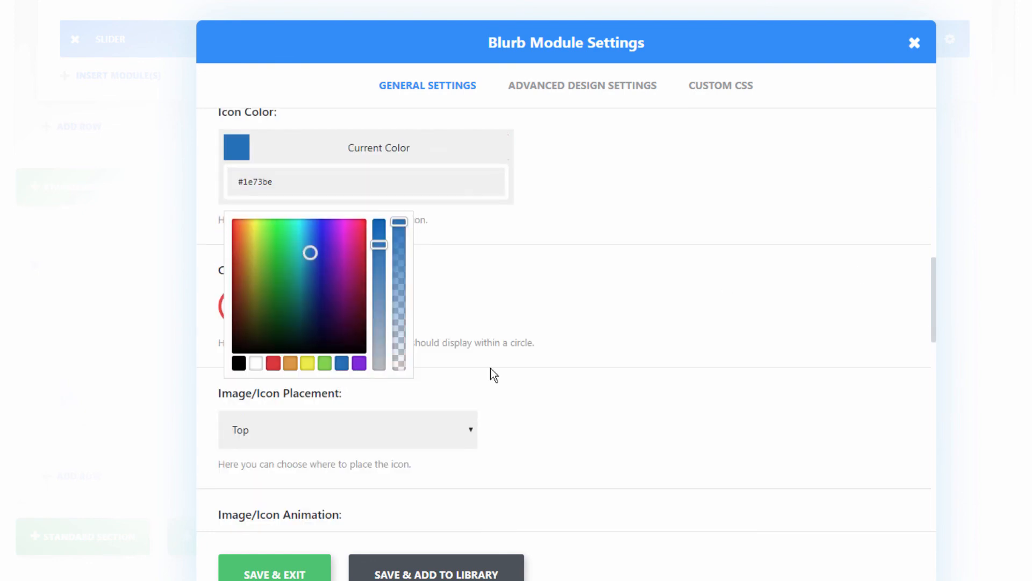
{"action": "left_click", "coordinate": [491, 368]}
Step: Review the blurb's text orientation, Read More, content and device options, and save the module
{"action": "scroll", "coordinate": [299, 527], "scroll_direction": "down", "scroll_amount": 10}
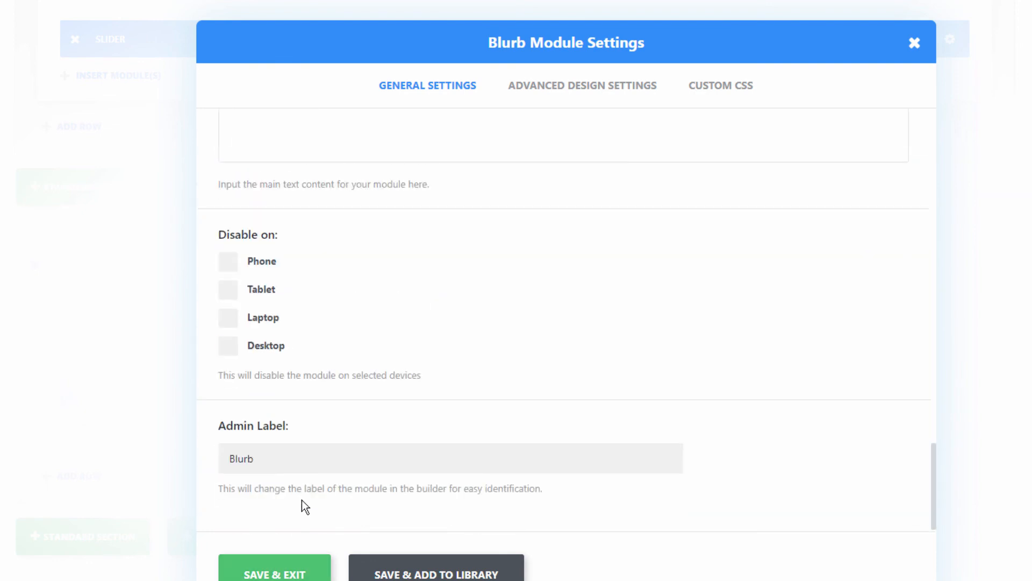
{"action": "scroll", "coordinate": [301, 499], "scroll_direction": "up", "scroll_amount": 8}
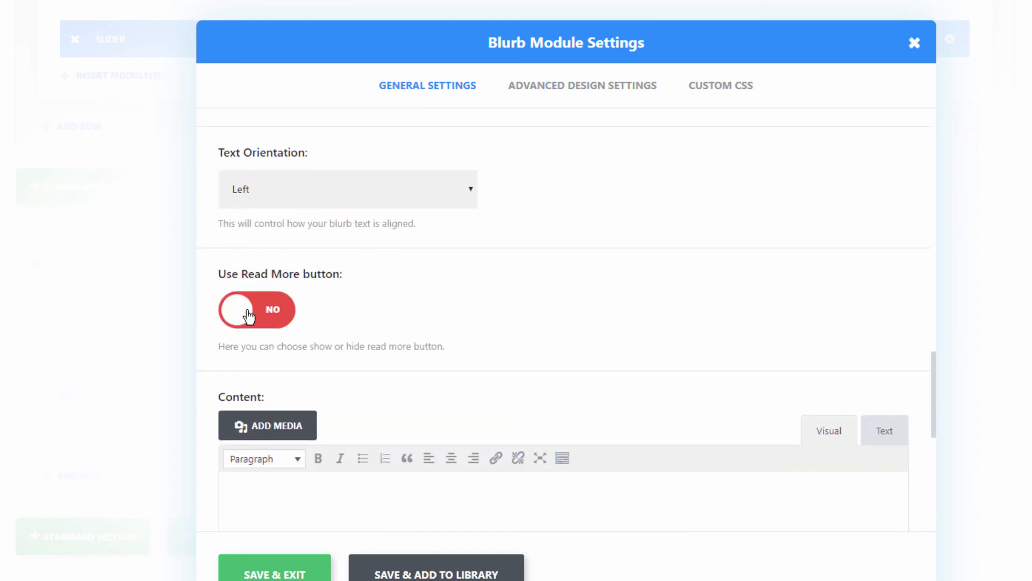
{"action": "scroll", "coordinate": [463, 336], "scroll_direction": "down", "scroll_amount": 3}
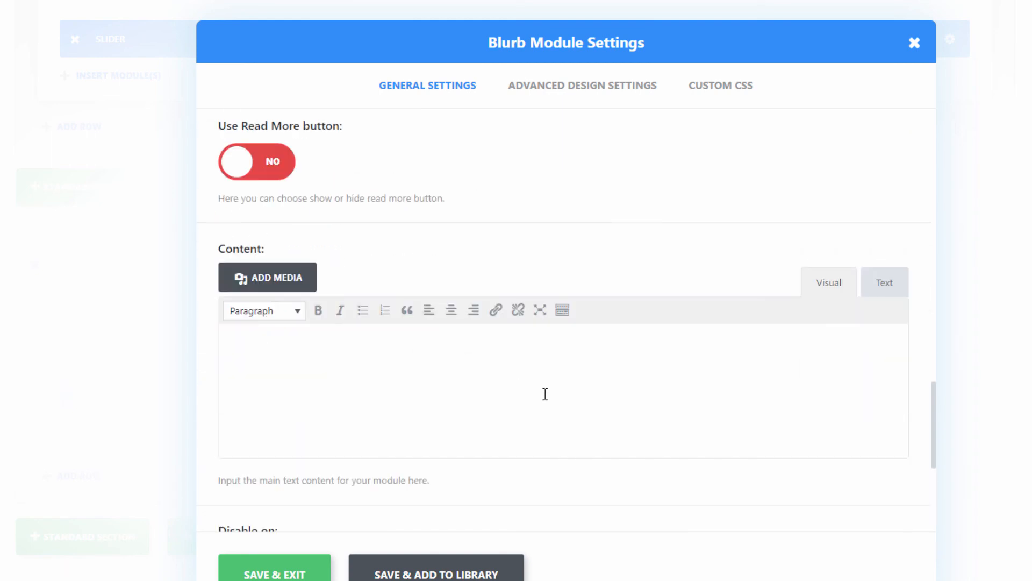
{"action": "scroll", "coordinate": [484, 251], "scroll_direction": "down", "scroll_amount": 6}
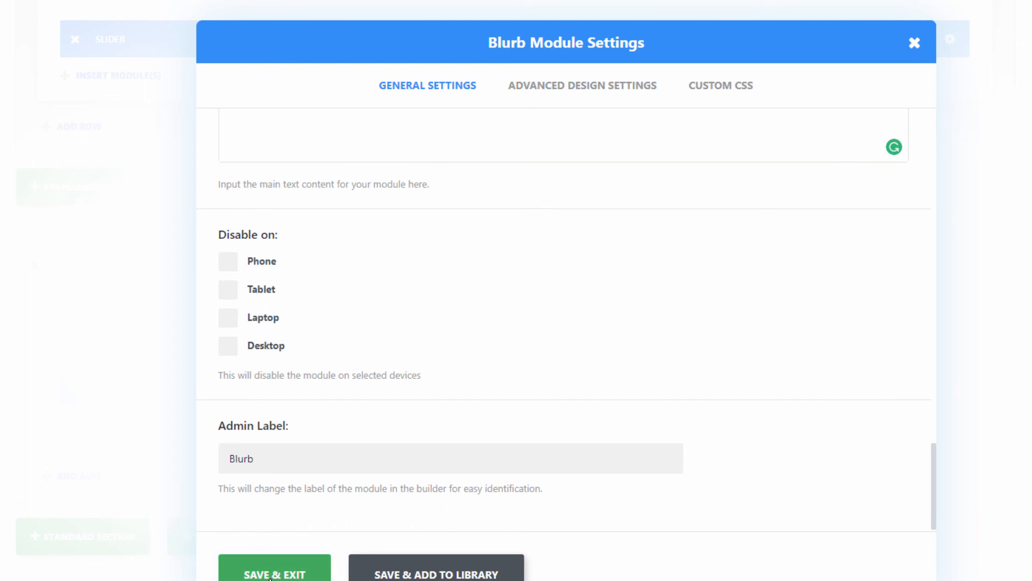
{"action": "left_click", "coordinate": [271, 575]}
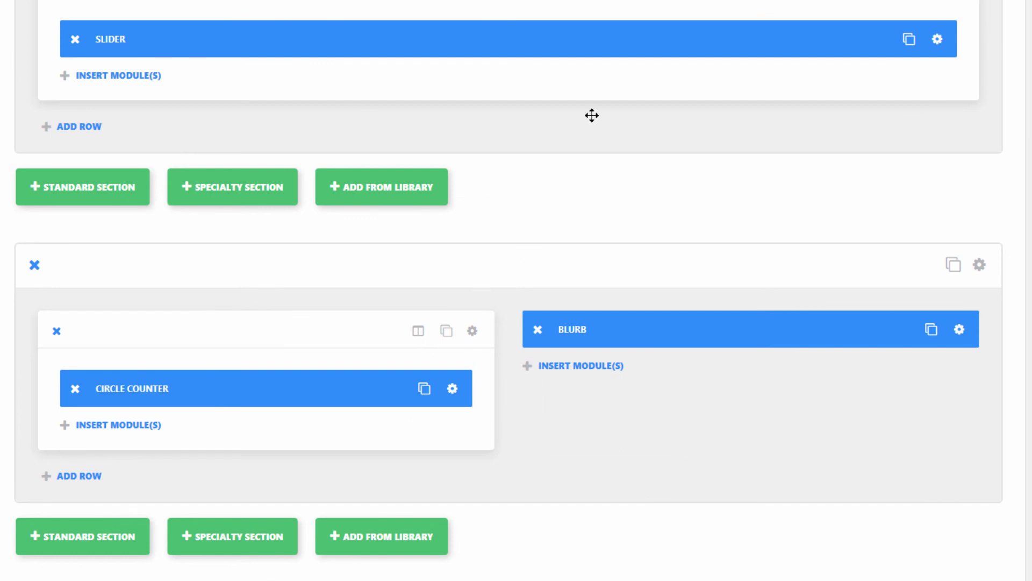
Step: Examine the Home page's sections and modules in the Power builder, from the slider down to Cherry Testimonials
{"action": "scroll", "coordinate": [760, 127], "scroll_direction": "up", "scroll_amount": 5}
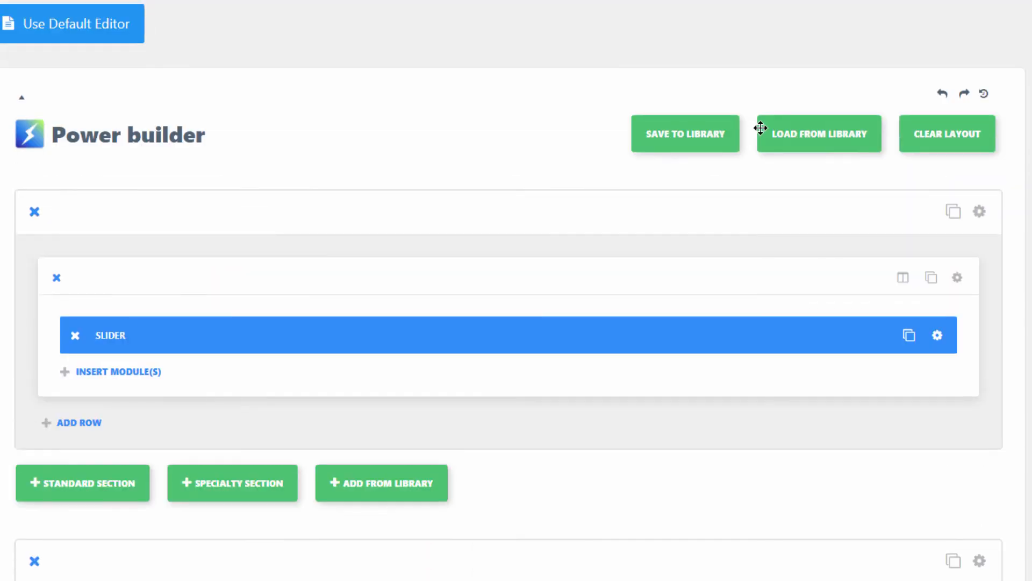
{"action": "scroll", "coordinate": [761, 129], "scroll_direction": "down", "scroll_amount": 2}
{"action": "scroll", "coordinate": [761, 131], "scroll_direction": "down", "scroll_amount": 4}
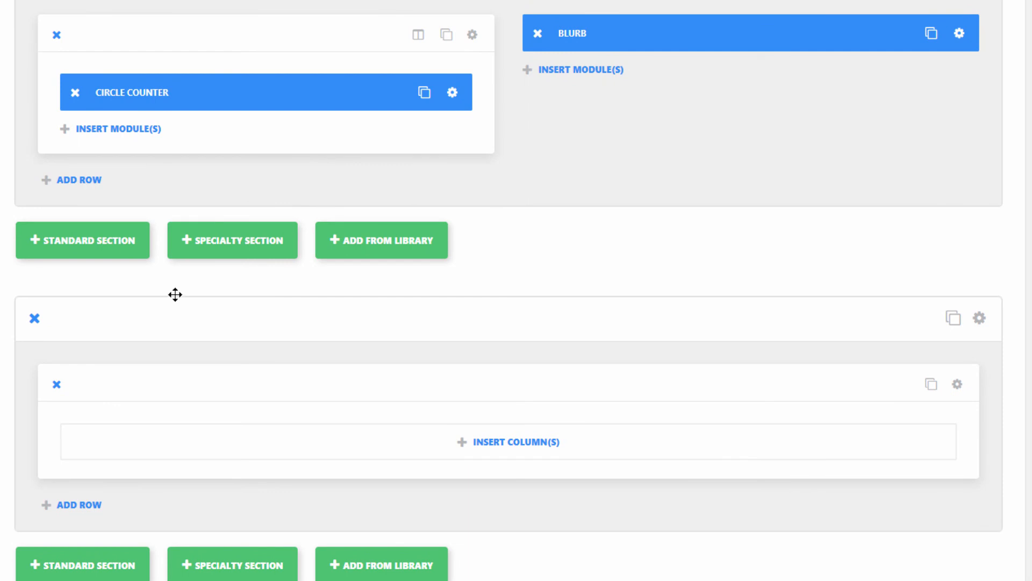
{"action": "scroll", "coordinate": [212, 309], "scroll_direction": "down", "scroll_amount": 8}
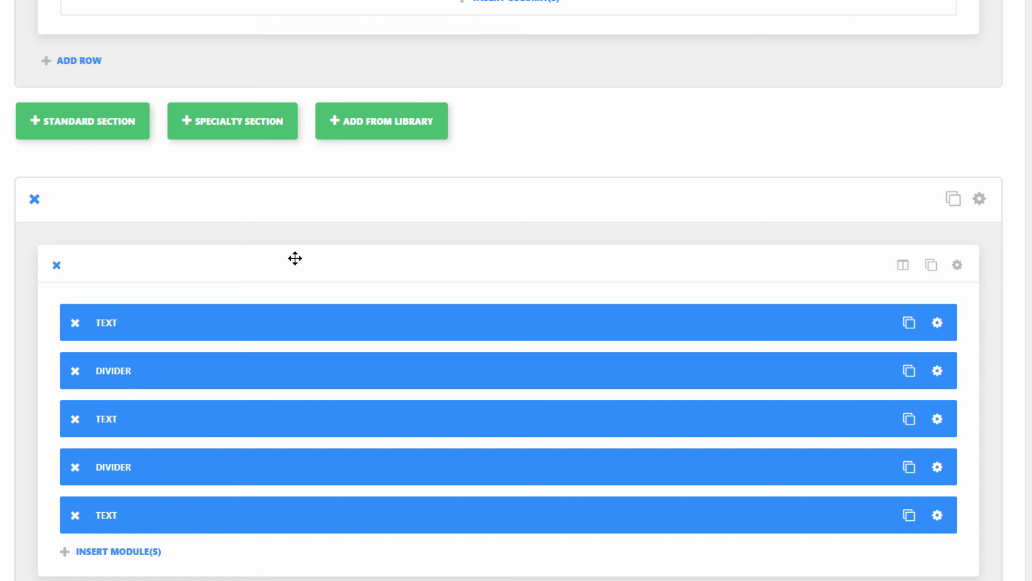
{"action": "scroll", "coordinate": [444, 144], "scroll_direction": "down", "scroll_amount": 12}
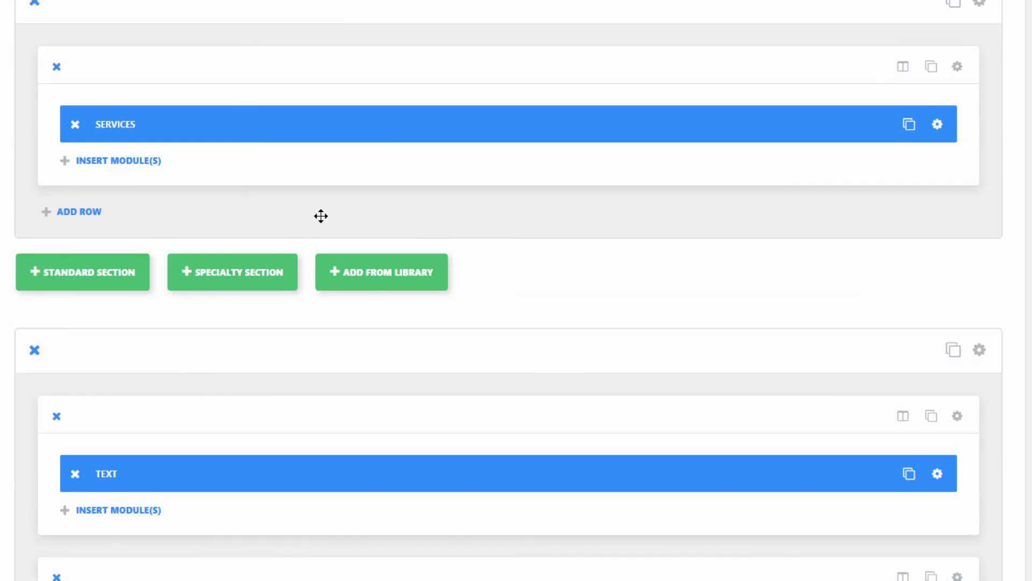
{"action": "scroll", "coordinate": [282, 209], "scroll_direction": "down", "scroll_amount": 1}
{"action": "scroll", "coordinate": [282, 209], "scroll_direction": "down", "scroll_amount": 5}
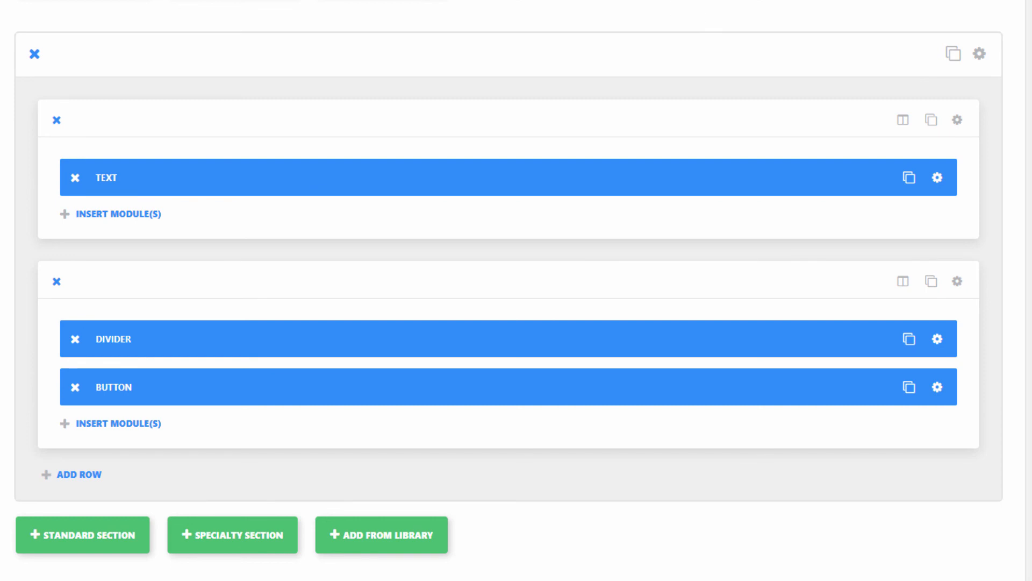
{"action": "scroll", "coordinate": [710, 375], "scroll_direction": "down", "scroll_amount": 10}
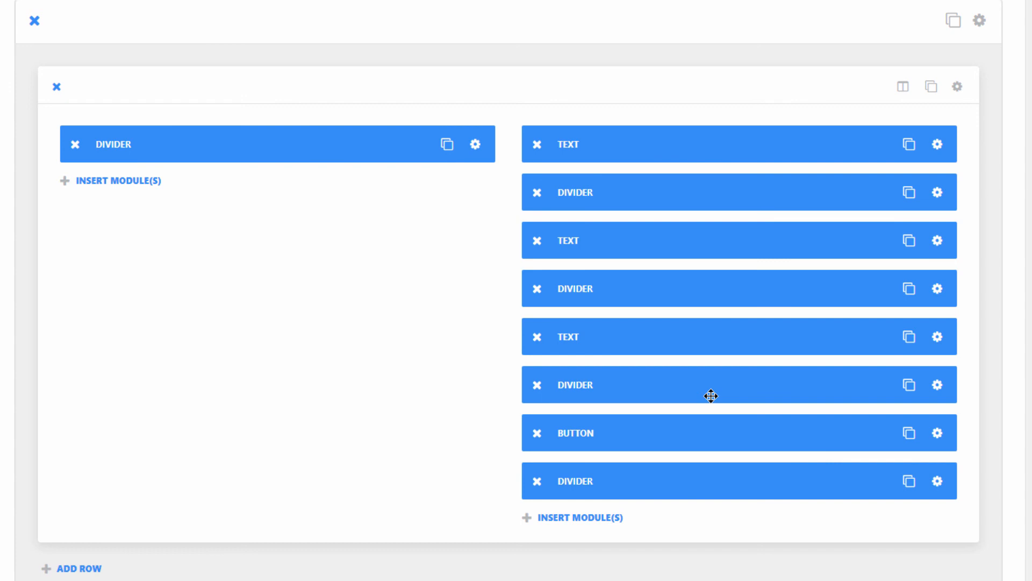
{"action": "scroll", "coordinate": [697, 376], "scroll_direction": "down", "scroll_amount": 7}
{"action": "scroll", "coordinate": [699, 371], "scroll_direction": "up", "scroll_amount": 3}
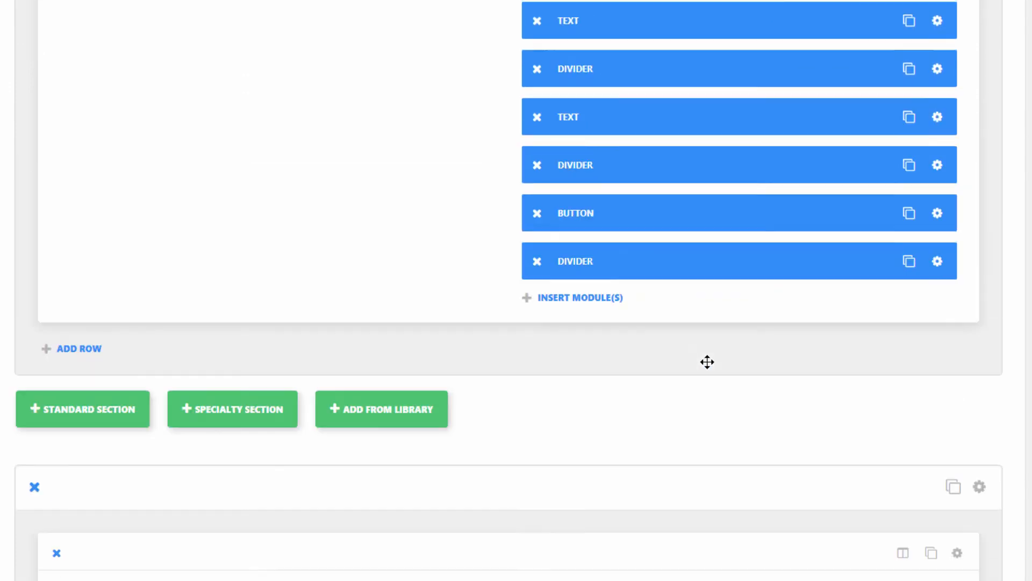
{"action": "scroll", "coordinate": [707, 362], "scroll_direction": "up", "scroll_amount": 1}
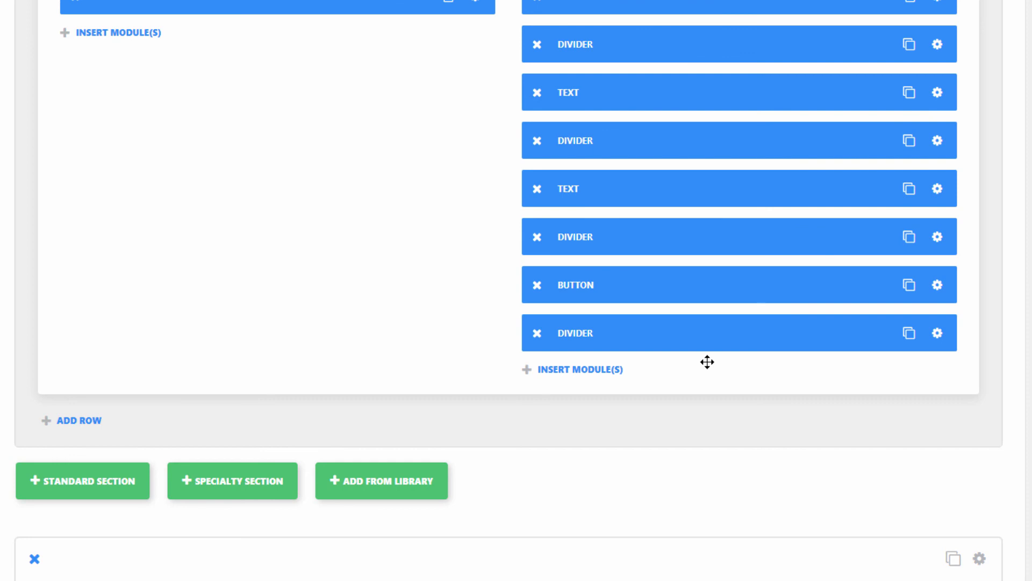
{"action": "scroll", "coordinate": [715, 364], "scroll_direction": "down", "scroll_amount": 15}
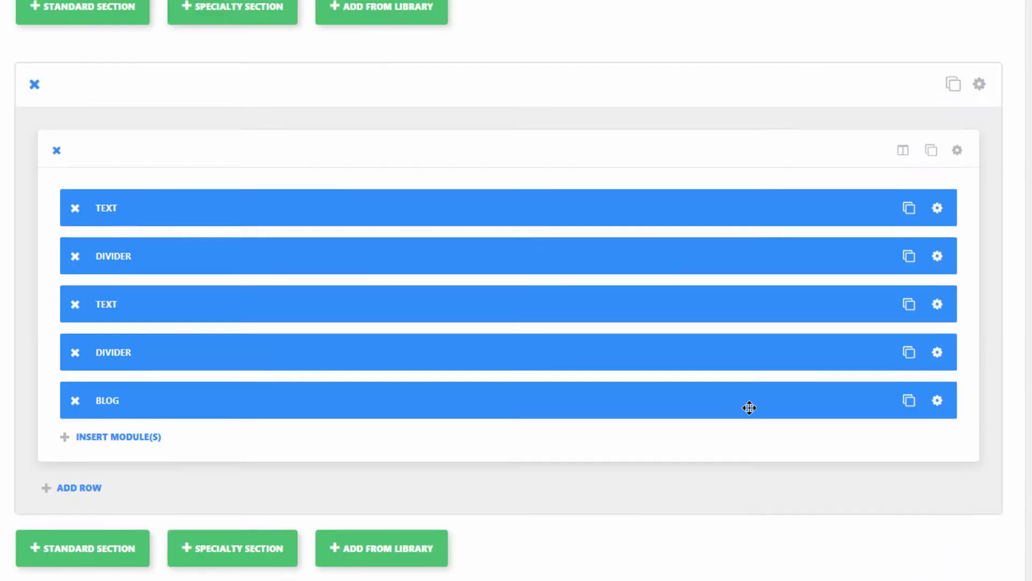
{"action": "scroll", "coordinate": [312, 231], "scroll_direction": "up", "scroll_amount": 10}
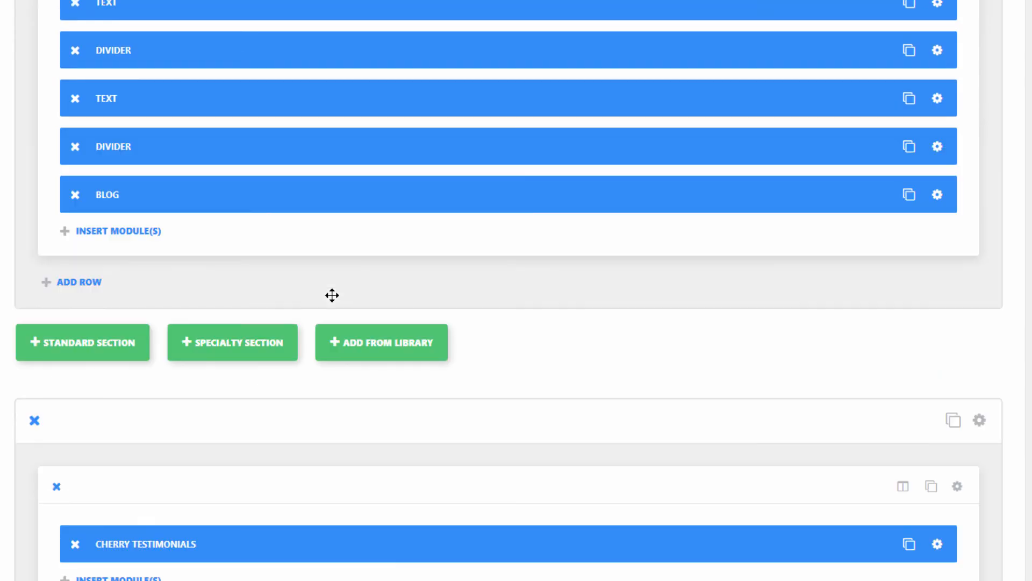
{"action": "scroll", "coordinate": [610, 194], "scroll_direction": "down", "scroll_amount": 3}
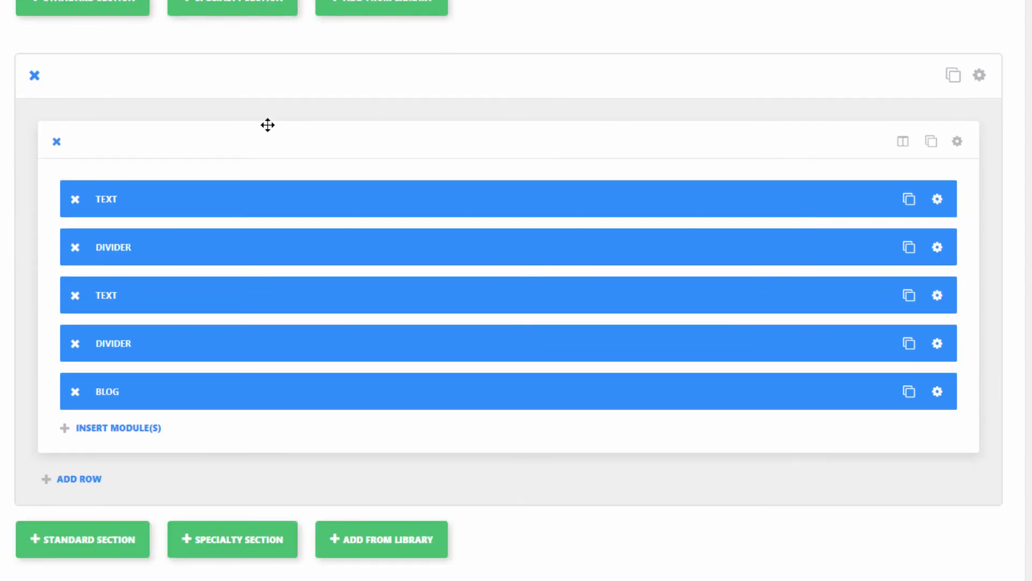
{"action": "scroll", "coordinate": [172, 463], "scroll_direction": "down", "scroll_amount": 6}
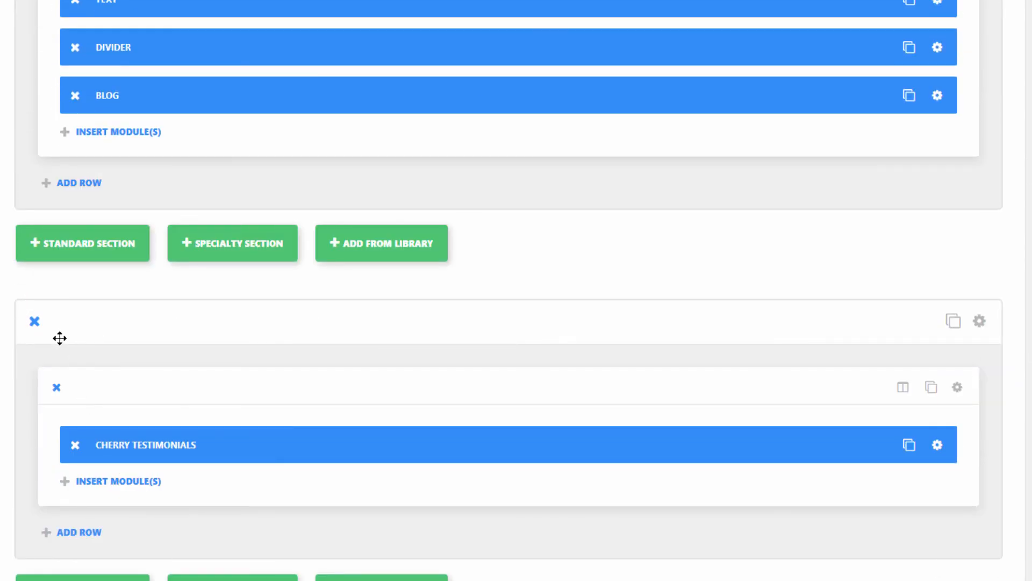
{"action": "scroll", "coordinate": [51, 307], "scroll_direction": "down", "scroll_amount": 3}
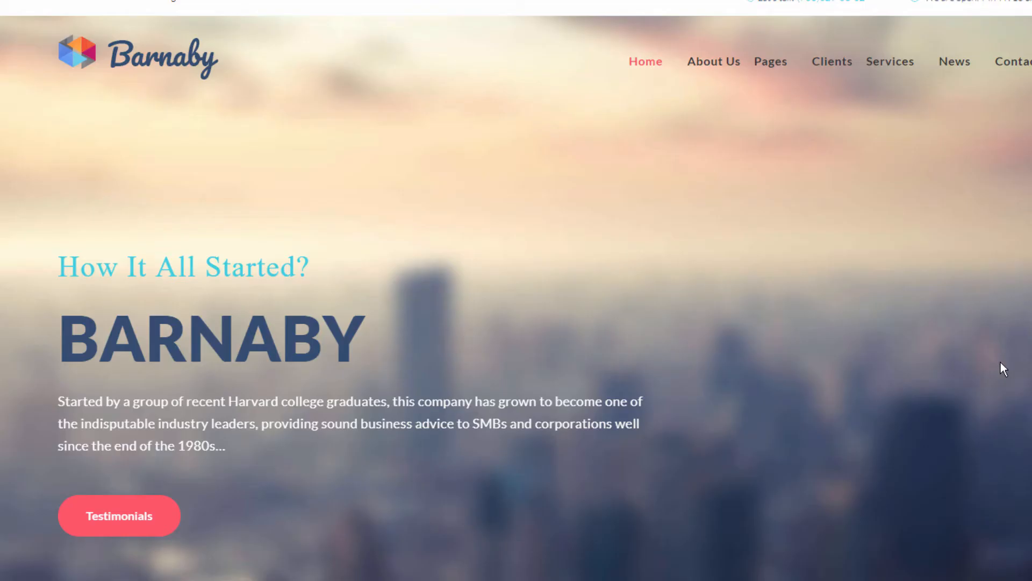
Step: Examine the live home page from the slider down through the efficiency, professionals and latest news sections
{"action": "scroll", "coordinate": [1001, 364], "scroll_direction": "down", "scroll_amount": 10}
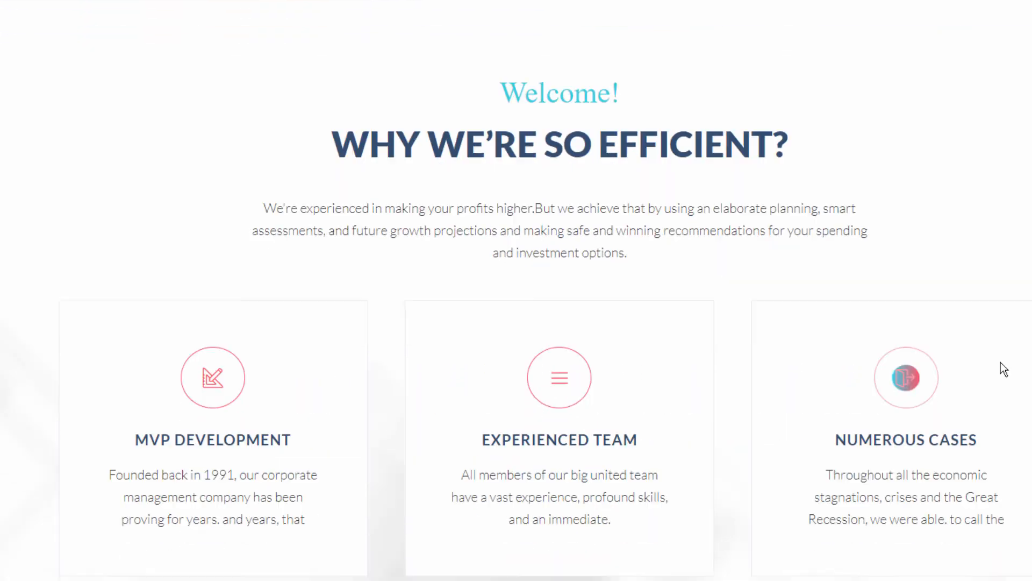
{"action": "scroll", "coordinate": [1001, 363], "scroll_direction": "down", "scroll_amount": 10}
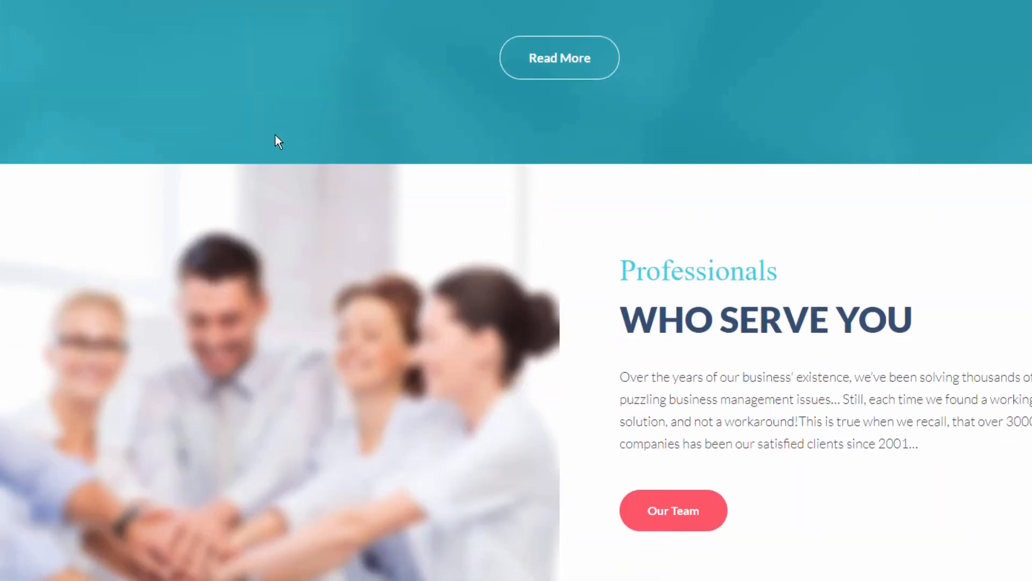
{"action": "scroll", "coordinate": [275, 135], "scroll_direction": "up", "scroll_amount": 4}
{"action": "scroll", "coordinate": [178, 359], "scroll_direction": "down", "scroll_amount": 8}
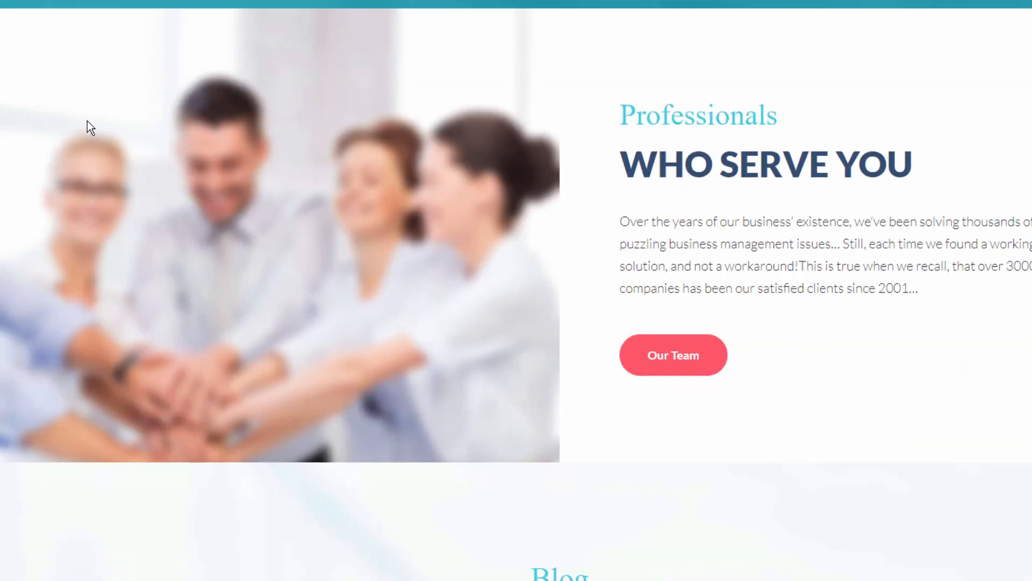
{"action": "scroll", "coordinate": [720, 155], "scroll_direction": "down", "scroll_amount": 10}
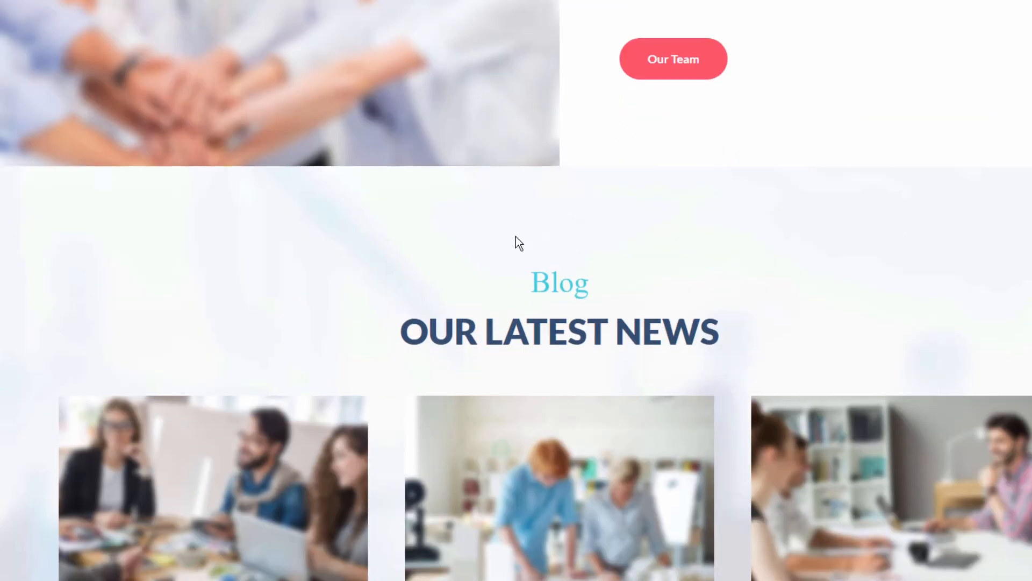
{"action": "scroll", "coordinate": [28, 144], "scroll_direction": "down", "scroll_amount": 2}
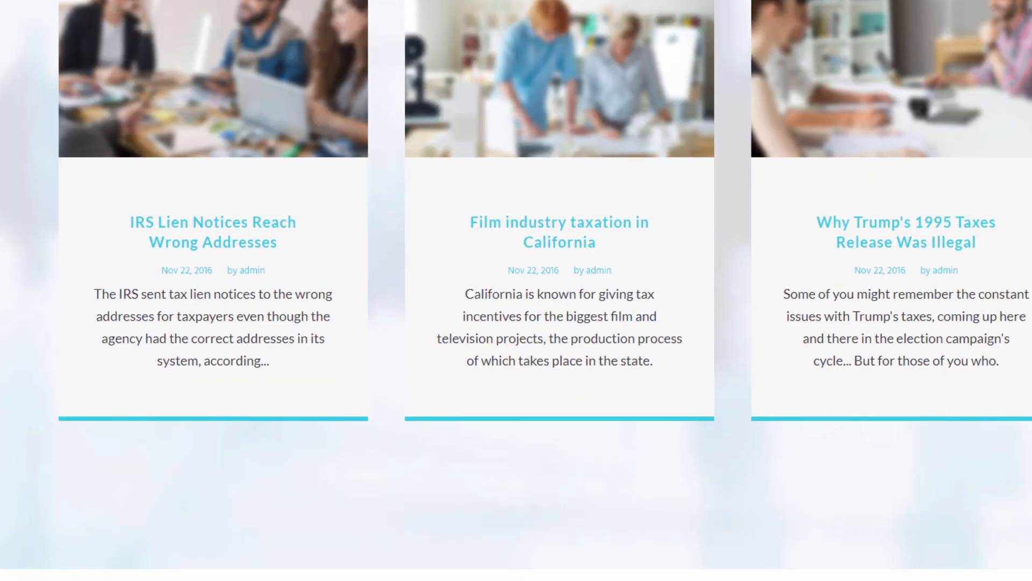
{"action": "scroll", "coordinate": [276, 205], "scroll_direction": "down", "scroll_amount": 8}
{"action": "scroll", "coordinate": [325, 300], "scroll_direction": "down", "scroll_amount": 3}
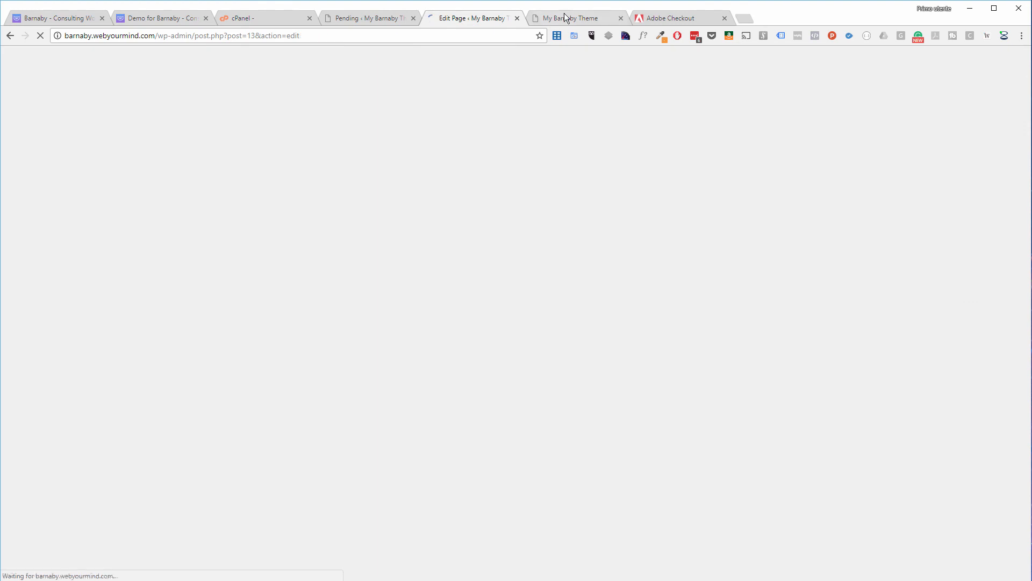
Step: Switch to the live Barnaby site and reload its home page to view the edited content
{"action": "left_click", "coordinate": [564, 17]}
{"action": "scroll", "coordinate": [848, 310], "scroll_direction": "up", "scroll_amount": 20}
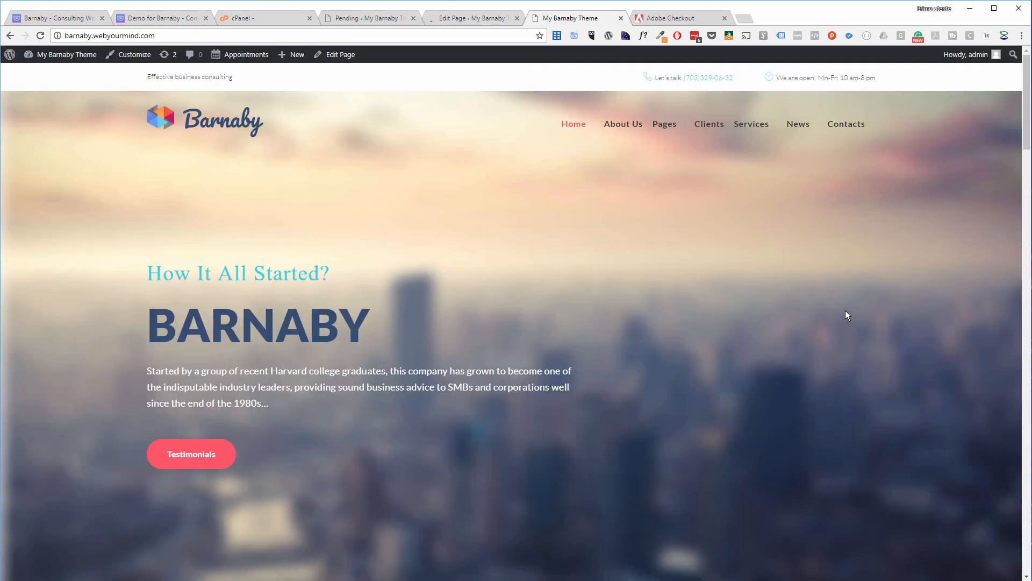
{"action": "right_click", "coordinate": [845, 315]}
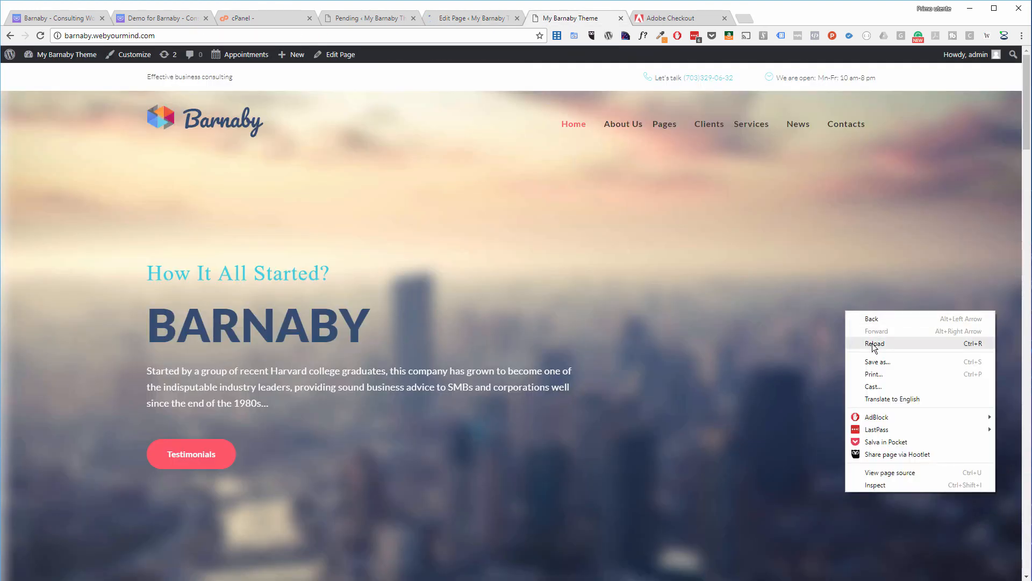
{"action": "left_click", "coordinate": [872, 343]}
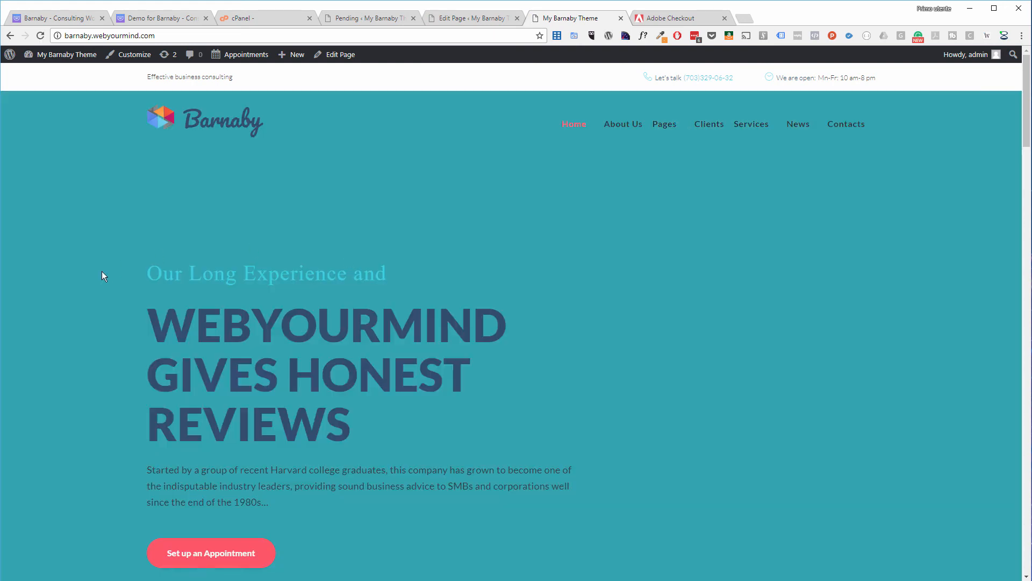
Step: Examine the slider's edited heading, description and appointment button on the live home page
{"action": "scroll", "coordinate": [548, 277], "scroll_direction": "down", "scroll_amount": 2}
{"action": "scroll", "coordinate": [175, 258], "scroll_direction": "up", "scroll_amount": 2}
{"action": "left_click_drag", "start_coordinate": [114, 276], "coordinate": [239, 469]}
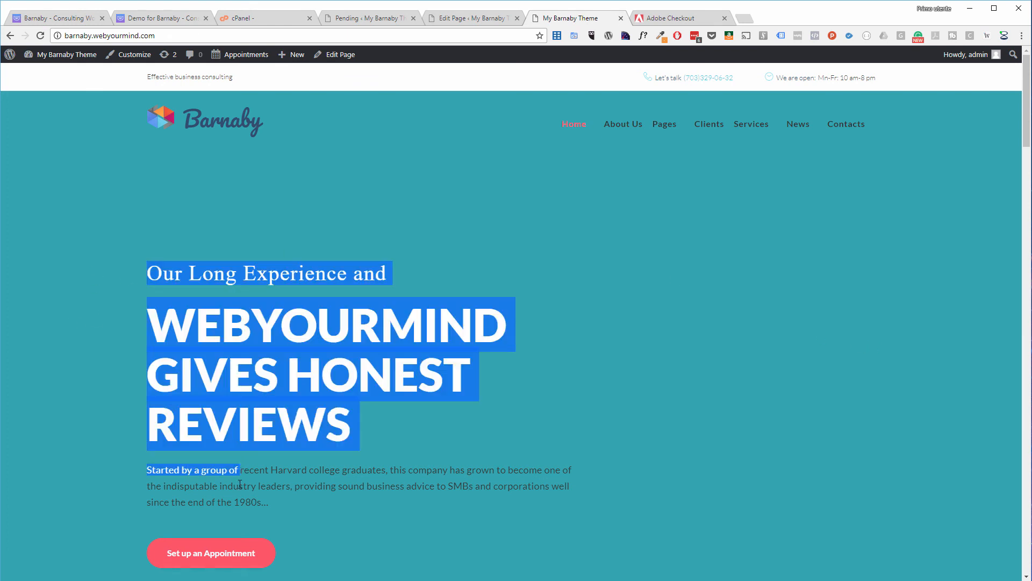
{"action": "left_click_drag", "start_coordinate": [147, 329], "coordinate": [332, 424]}
{"action": "left_click", "coordinate": [653, 356]}
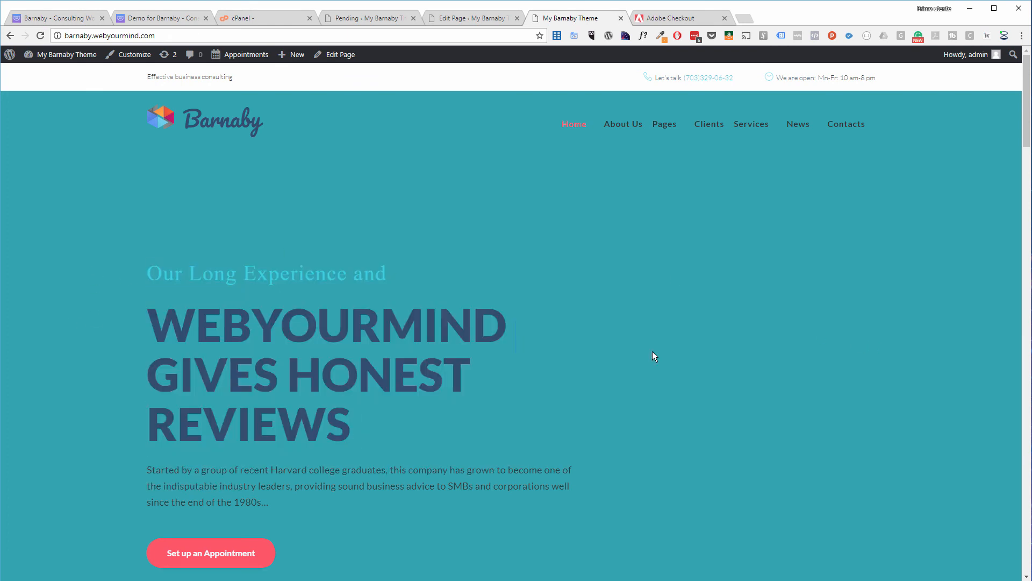
{"action": "scroll", "coordinate": [903, 357], "scroll_direction": "down", "scroll_amount": 6}
{"action": "scroll", "coordinate": [230, 221], "scroll_direction": "up", "scroll_amount": 6}
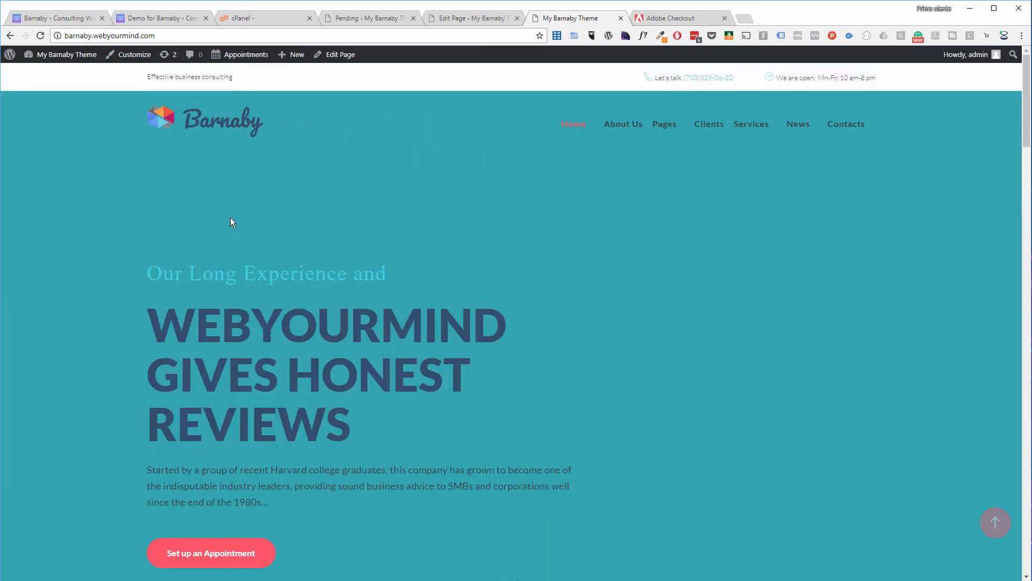
{"action": "scroll", "coordinate": [385, 250], "scroll_direction": "down", "scroll_amount": 2}
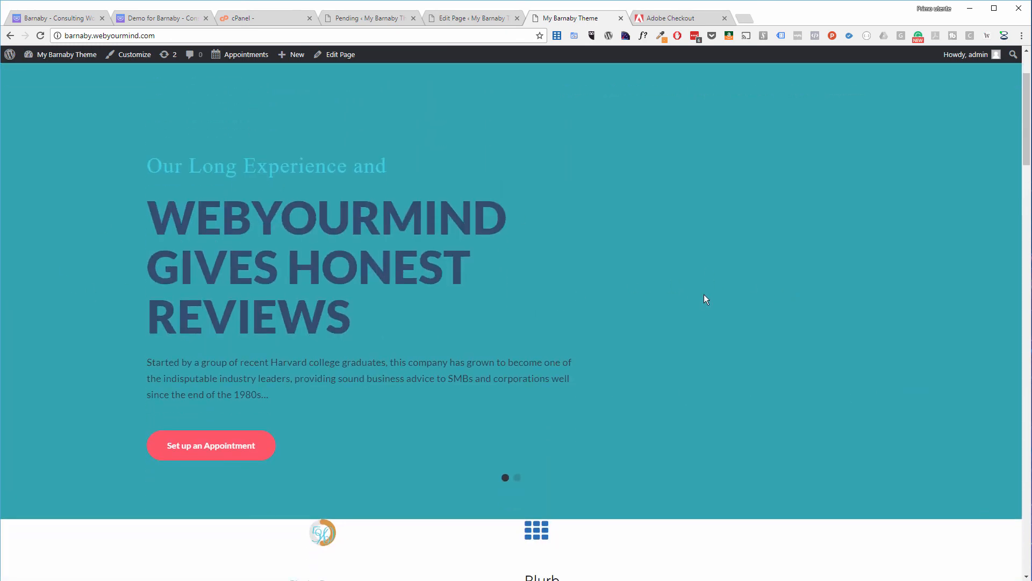
{"action": "scroll", "coordinate": [680, 319], "scroll_direction": "up", "scroll_amount": 2}
{"action": "scroll", "coordinate": [723, 309], "scroll_direction": "down", "scroll_amount": 8}
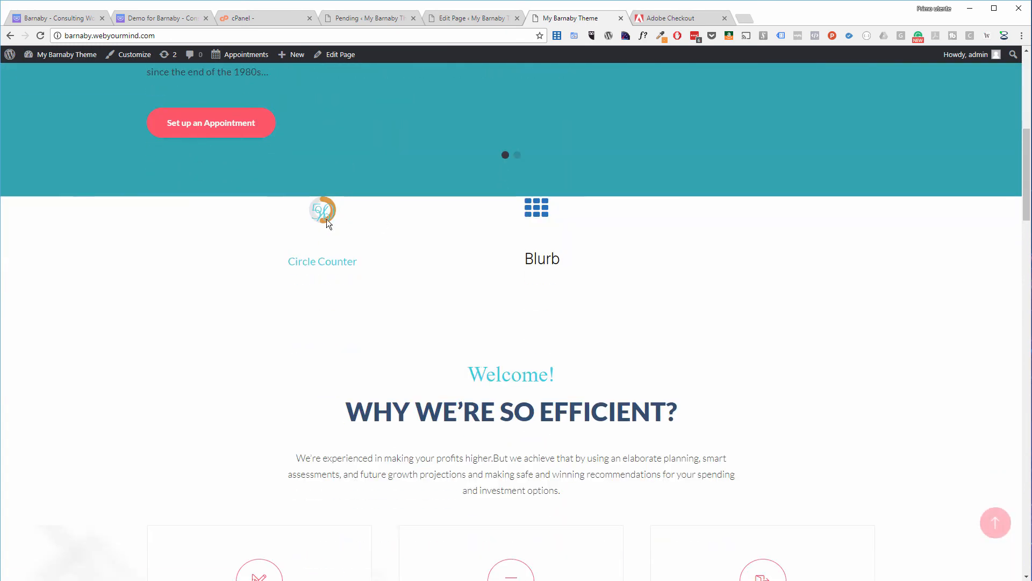
Step: Inspect the Circle Counter and Blurb modules on the live home page and reload the page
{"action": "left_click_drag", "start_coordinate": [357, 230], "coordinate": [365, 236]}
{"action": "left_click", "coordinate": [364, 235]}
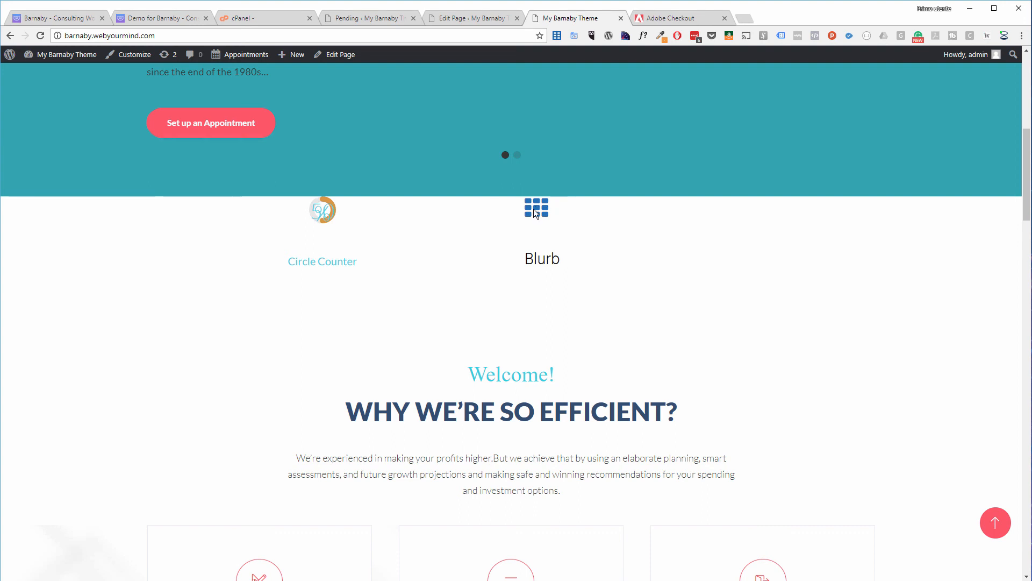
{"action": "left_click_drag", "start_coordinate": [530, 264], "coordinate": [618, 277]}
{"action": "left_click_drag", "start_coordinate": [289, 265], "coordinate": [353, 261]}
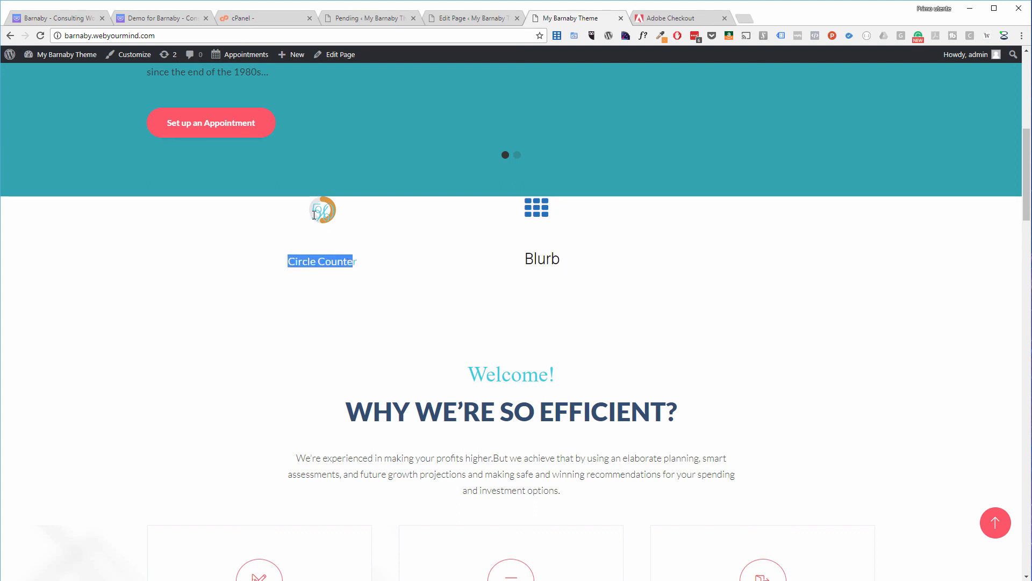
{"action": "double_click", "coordinate": [315, 211]}
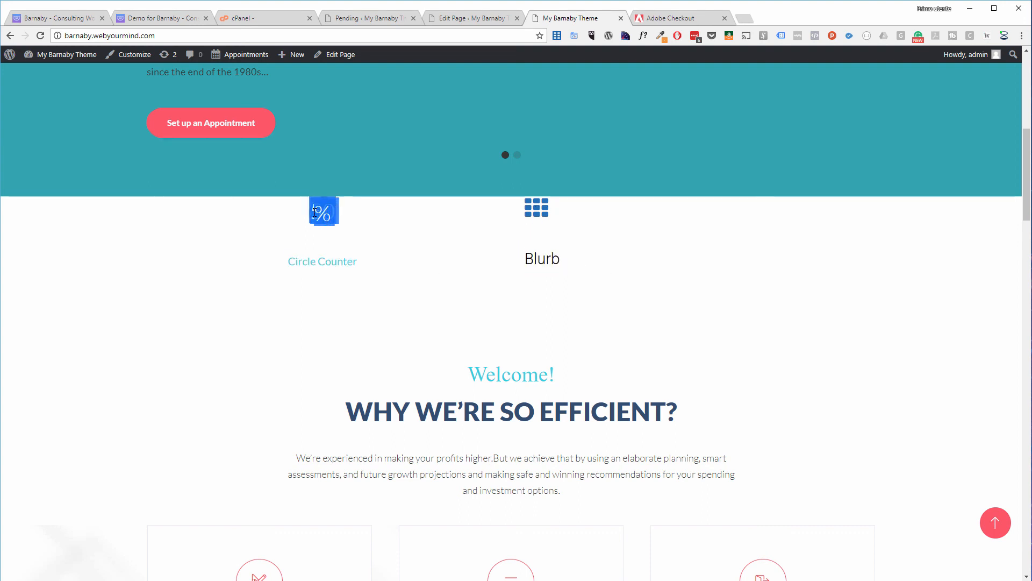
{"action": "right_click", "coordinate": [637, 302]}
{"action": "left_click", "coordinate": [658, 334]}
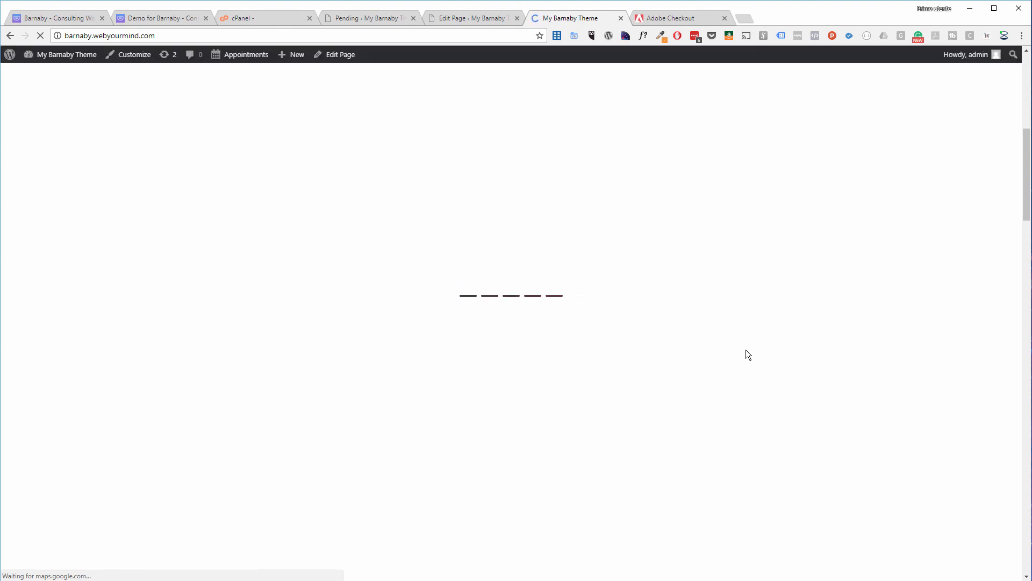
Step: In the Circle Counter module settings, set the circle line width to 41, increase the circle size and save the module
{"action": "scroll", "coordinate": [344, 206], "scroll_direction": "down", "scroll_amount": 4}
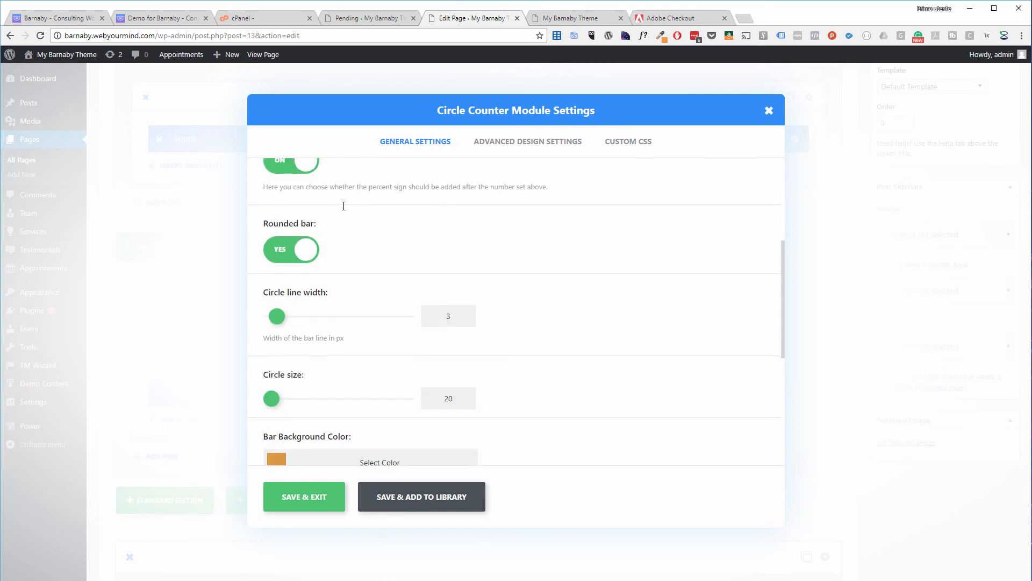
{"action": "left_click_drag", "start_coordinate": [299, 316], "coordinate": [382, 317]}
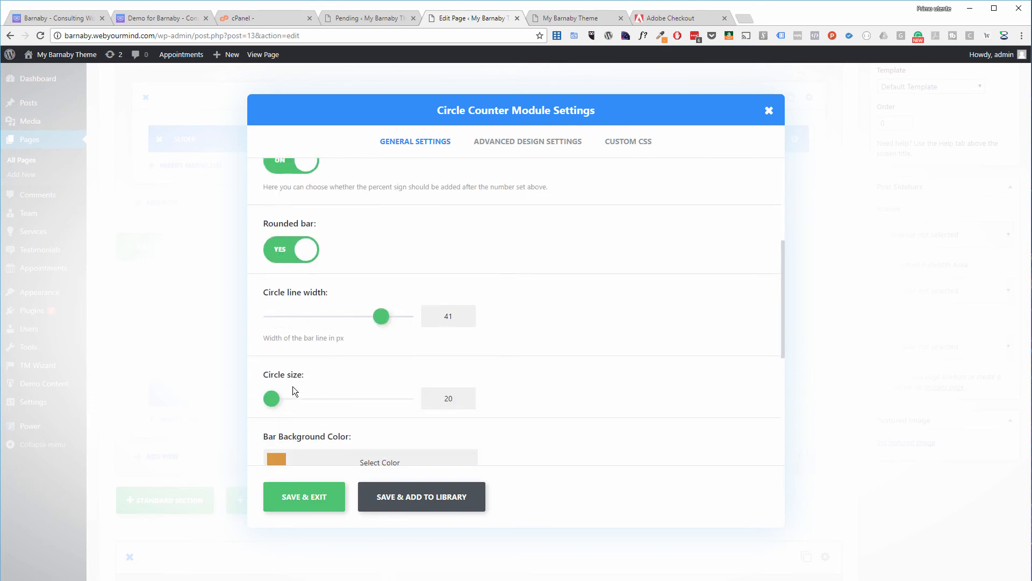
{"action": "left_click_drag", "start_coordinate": [271, 398], "coordinate": [357, 405]}
{"action": "scroll", "coordinate": [493, 393], "scroll_direction": "down", "scroll_amount": 5}
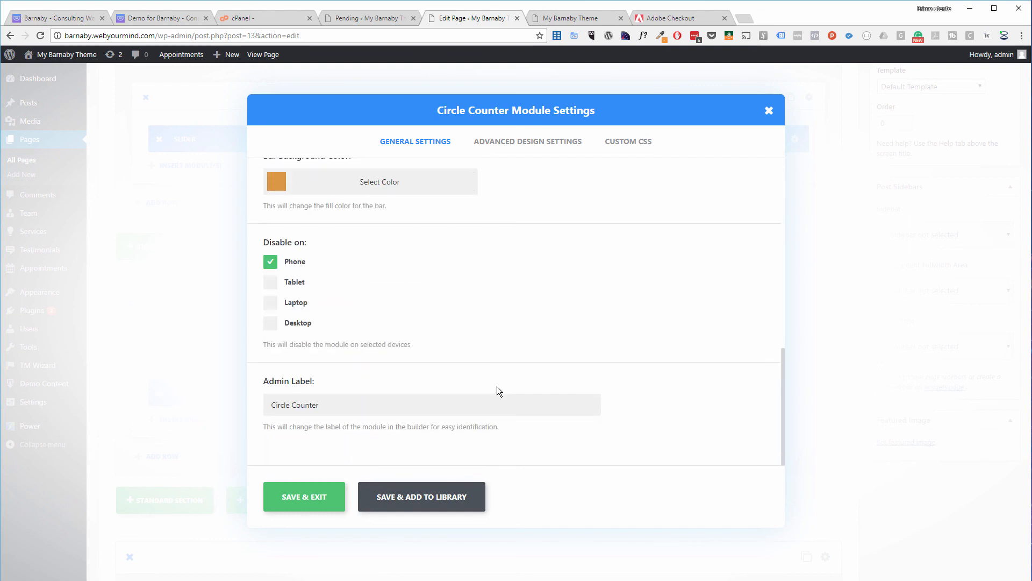
{"action": "left_click", "coordinate": [317, 495]}
Step: Review the background, inner shadow, parallax, padding and device options of the section holding the Circle Counter and Blurb, and save its settings
{"action": "scroll", "coordinate": [556, 226], "scroll_direction": "down", "scroll_amount": 3}
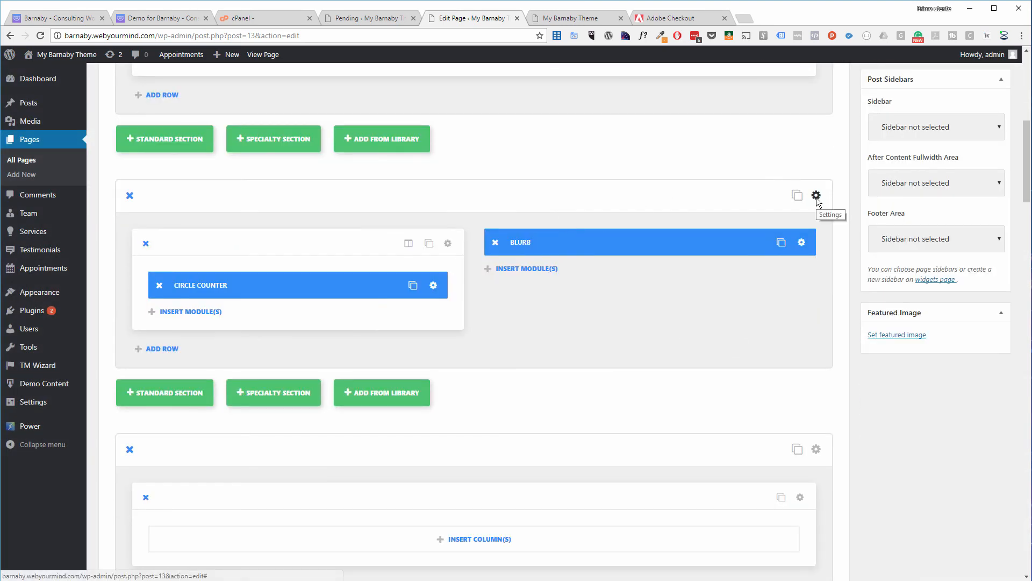
{"action": "left_click", "coordinate": [824, 196]}
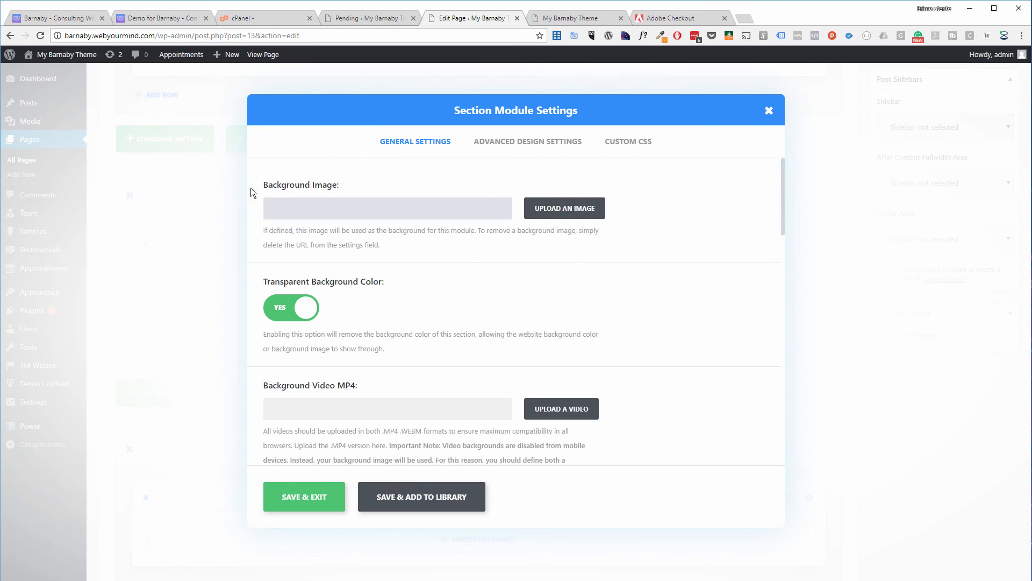
{"action": "scroll", "coordinate": [461, 341], "scroll_direction": "down", "scroll_amount": 6}
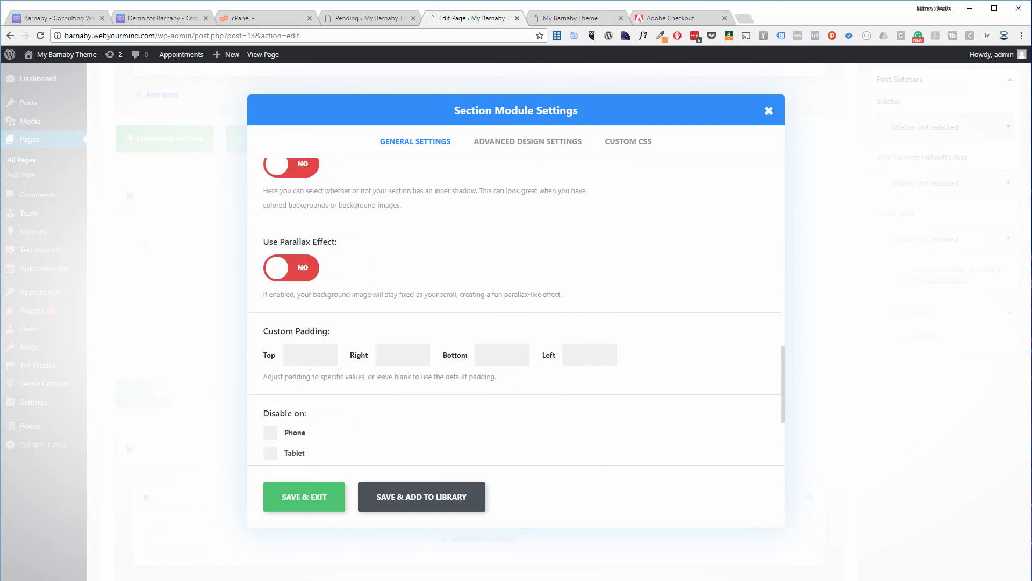
{"action": "scroll", "coordinate": [290, 269], "scroll_direction": "up", "scroll_amount": 2}
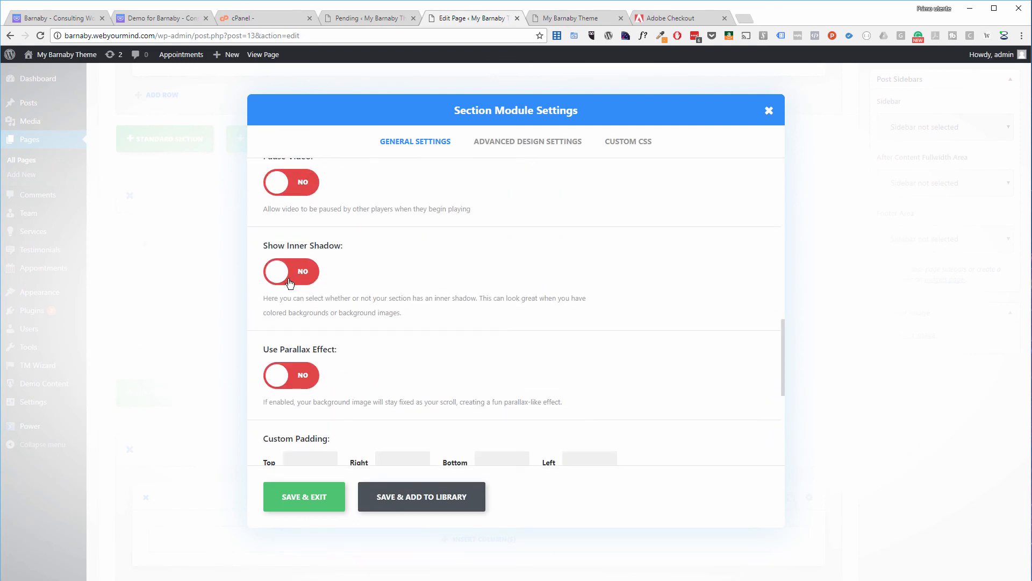
{"action": "scroll", "coordinate": [296, 219], "scroll_direction": "up", "scroll_amount": 3}
{"action": "scroll", "coordinate": [295, 215], "scroll_direction": "down", "scroll_amount": 7}
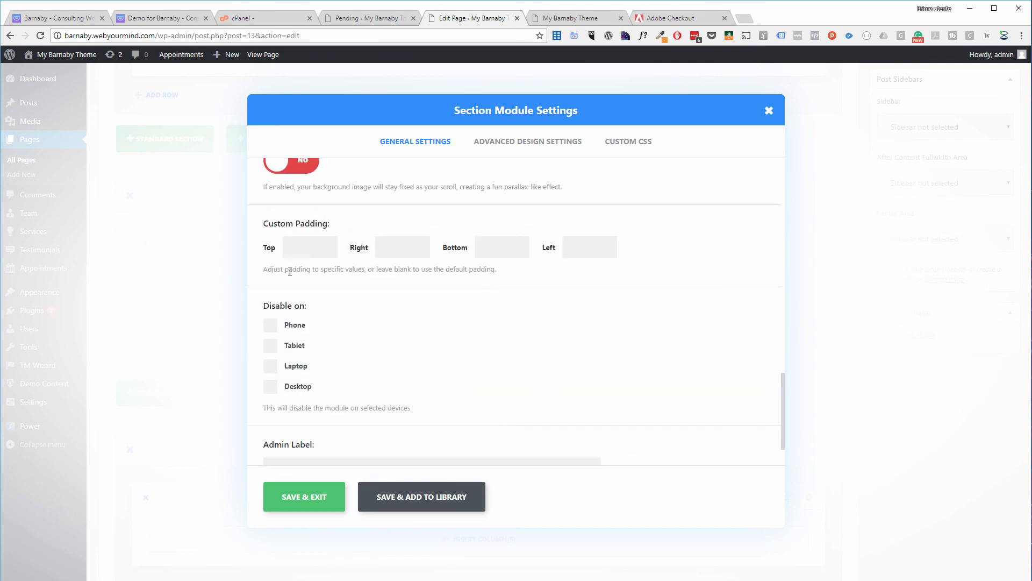
{"action": "scroll", "coordinate": [279, 166], "scroll_direction": "up", "scroll_amount": 2}
{"action": "left_click_drag", "start_coordinate": [274, 242], "coordinate": [362, 260]}
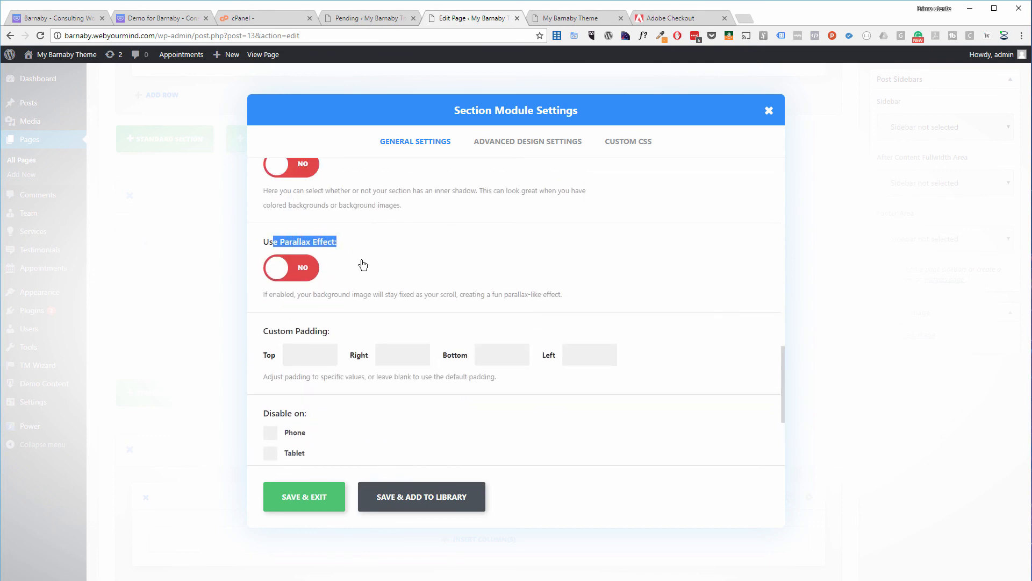
{"action": "left_click_drag", "start_coordinate": [477, 290], "coordinate": [611, 293]}
{"action": "scroll", "coordinate": [505, 332], "scroll_direction": "down", "scroll_amount": 3}
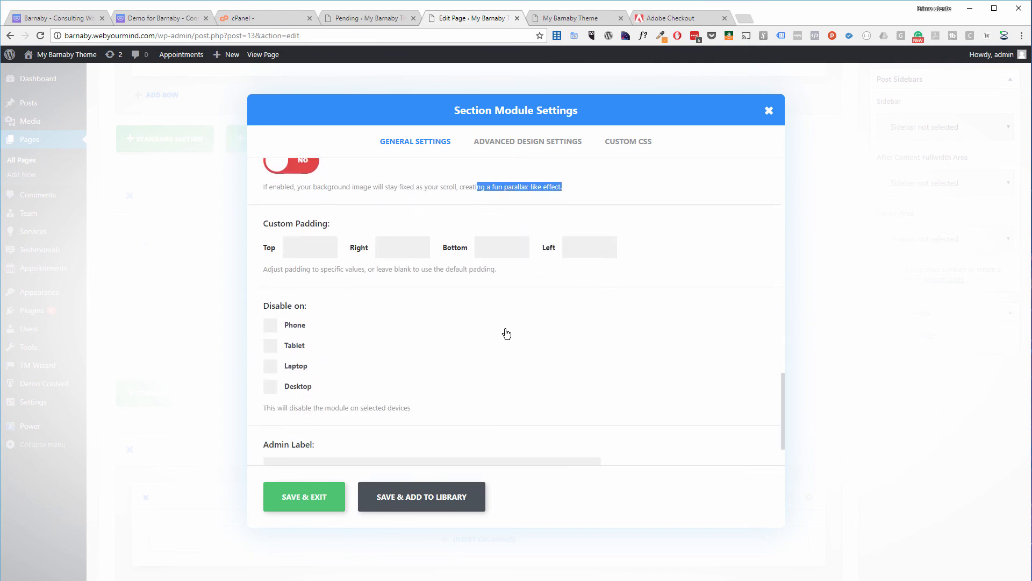
{"action": "left_click", "coordinate": [288, 501]}
Step: Update the Home page and reload the live site to check the Circle Counter and the sections below it
{"action": "scroll", "coordinate": [797, 156], "scroll_direction": "up", "scroll_amount": 6}
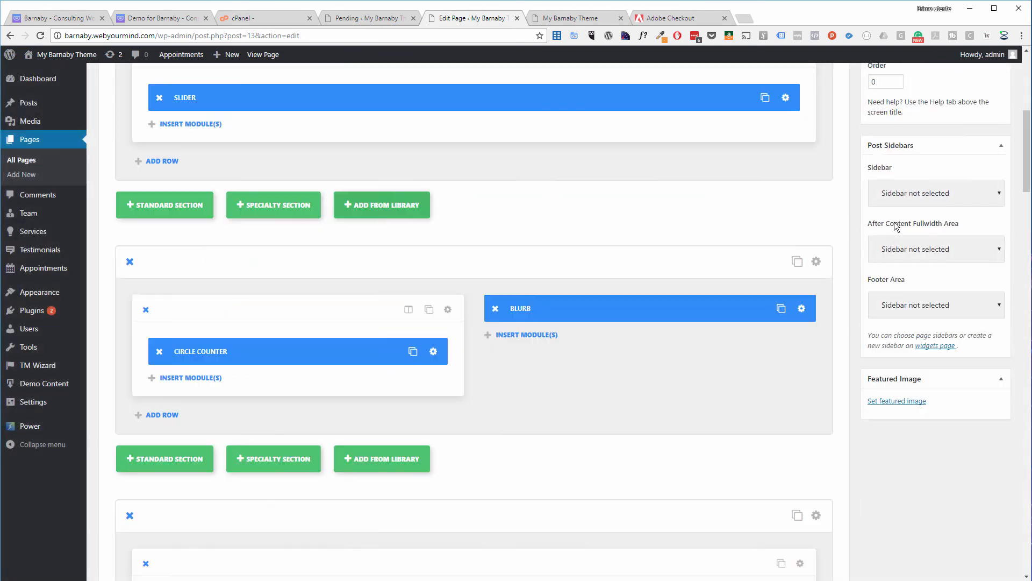
{"action": "scroll", "coordinate": [975, 187], "scroll_direction": "up", "scroll_amount": 2}
{"action": "left_click", "coordinate": [986, 298]}
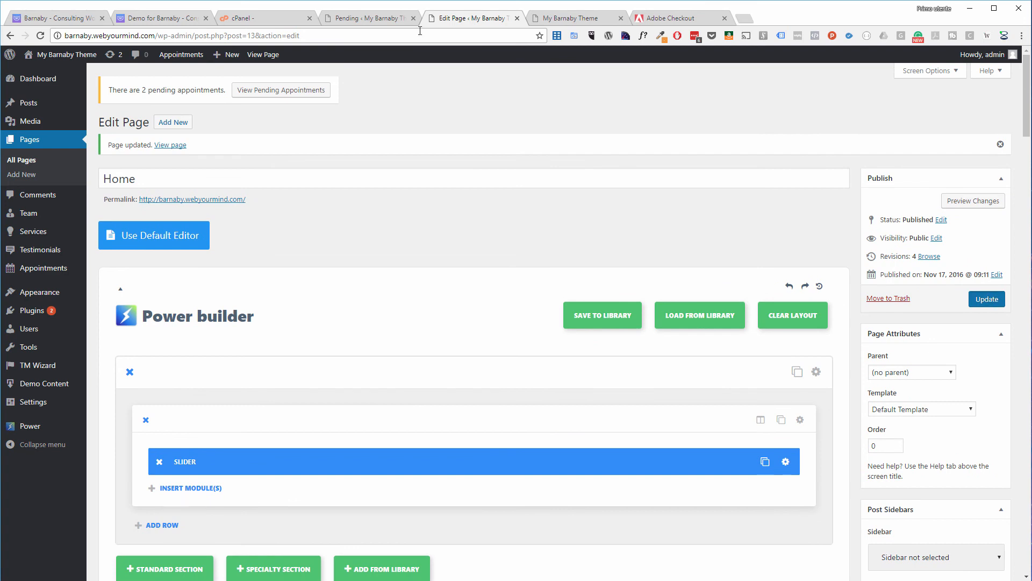
{"action": "left_click", "coordinate": [560, 17]}
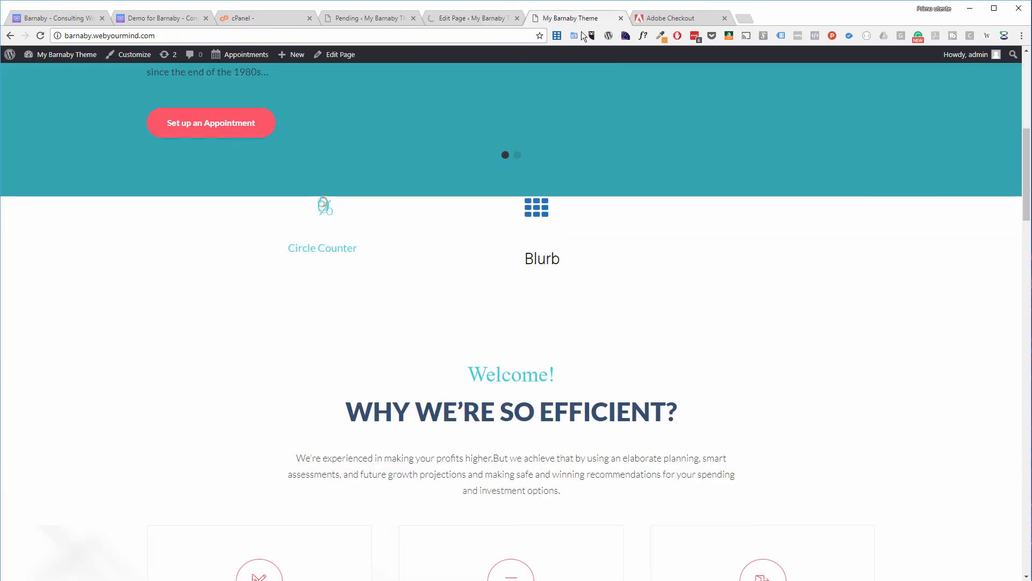
{"action": "right_click", "coordinate": [730, 263]}
{"action": "left_click", "coordinate": [802, 292]}
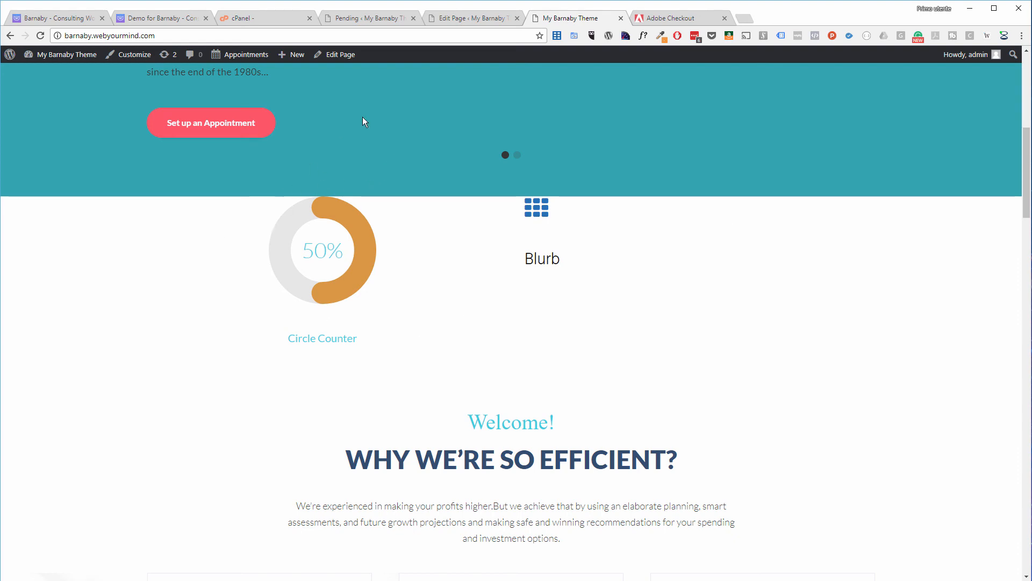
{"action": "scroll", "coordinate": [492, 253], "scroll_direction": "down", "scroll_amount": 3}
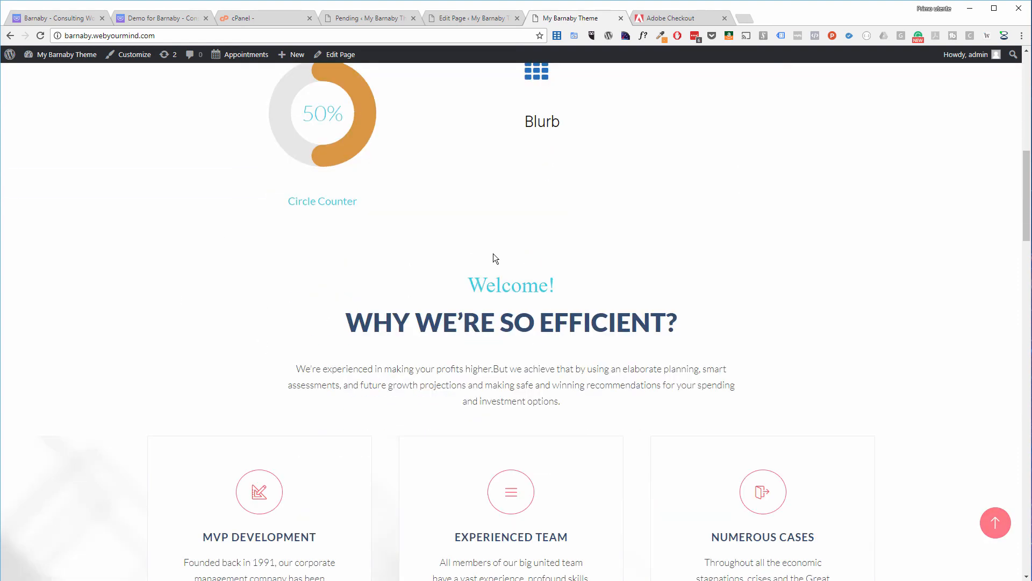
{"action": "scroll", "coordinate": [484, 254], "scroll_direction": "down", "scroll_amount": 9}
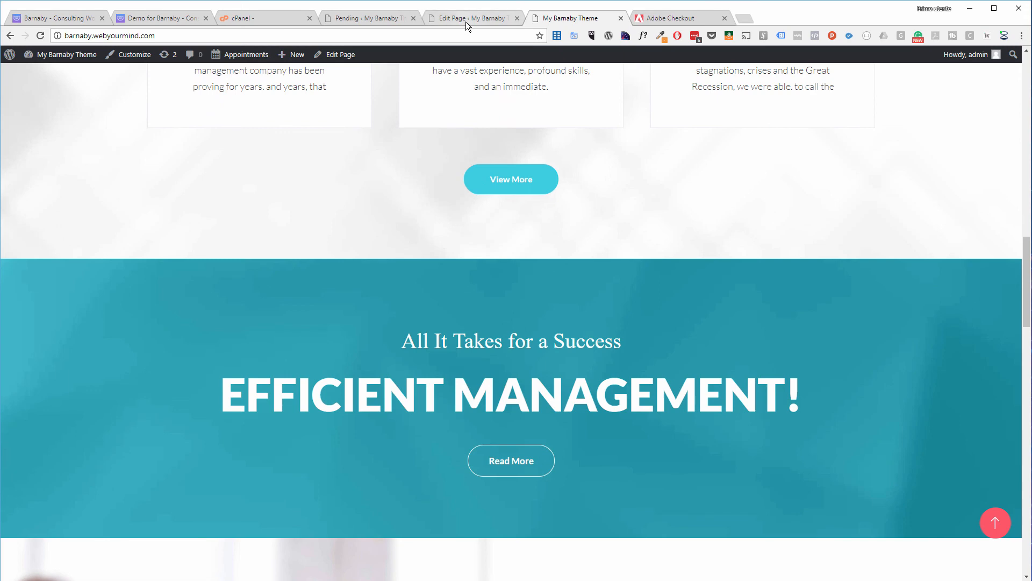
Step: Return to the Home page editor and look over its slider, Circle Counter and Blurb modules
{"action": "left_click", "coordinate": [466, 21]}
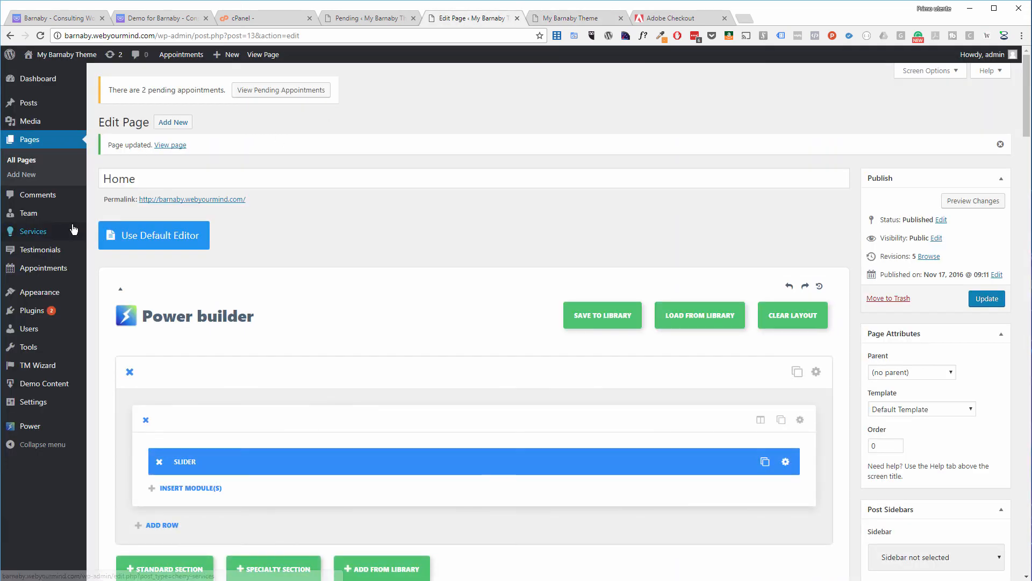
{"action": "scroll", "coordinate": [398, 233], "scroll_direction": "down", "scroll_amount": 6}
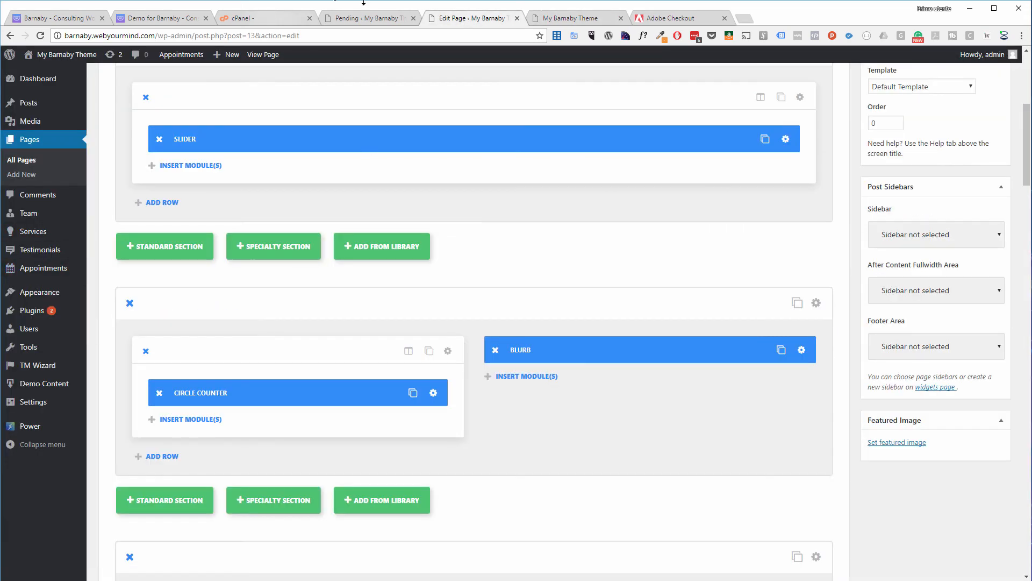
{"action": "scroll", "coordinate": [563, 237], "scroll_direction": "up", "scroll_amount": 6}
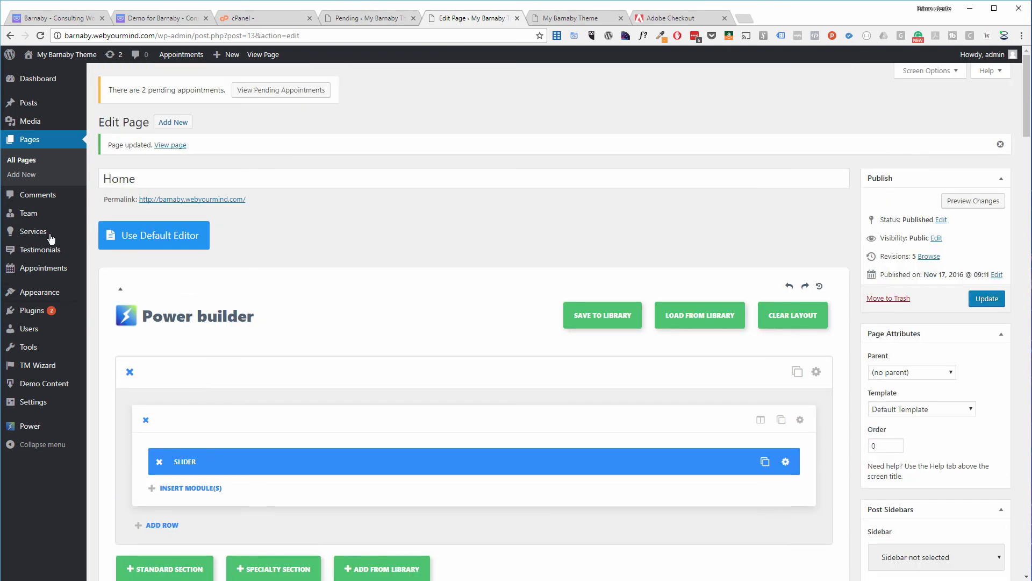